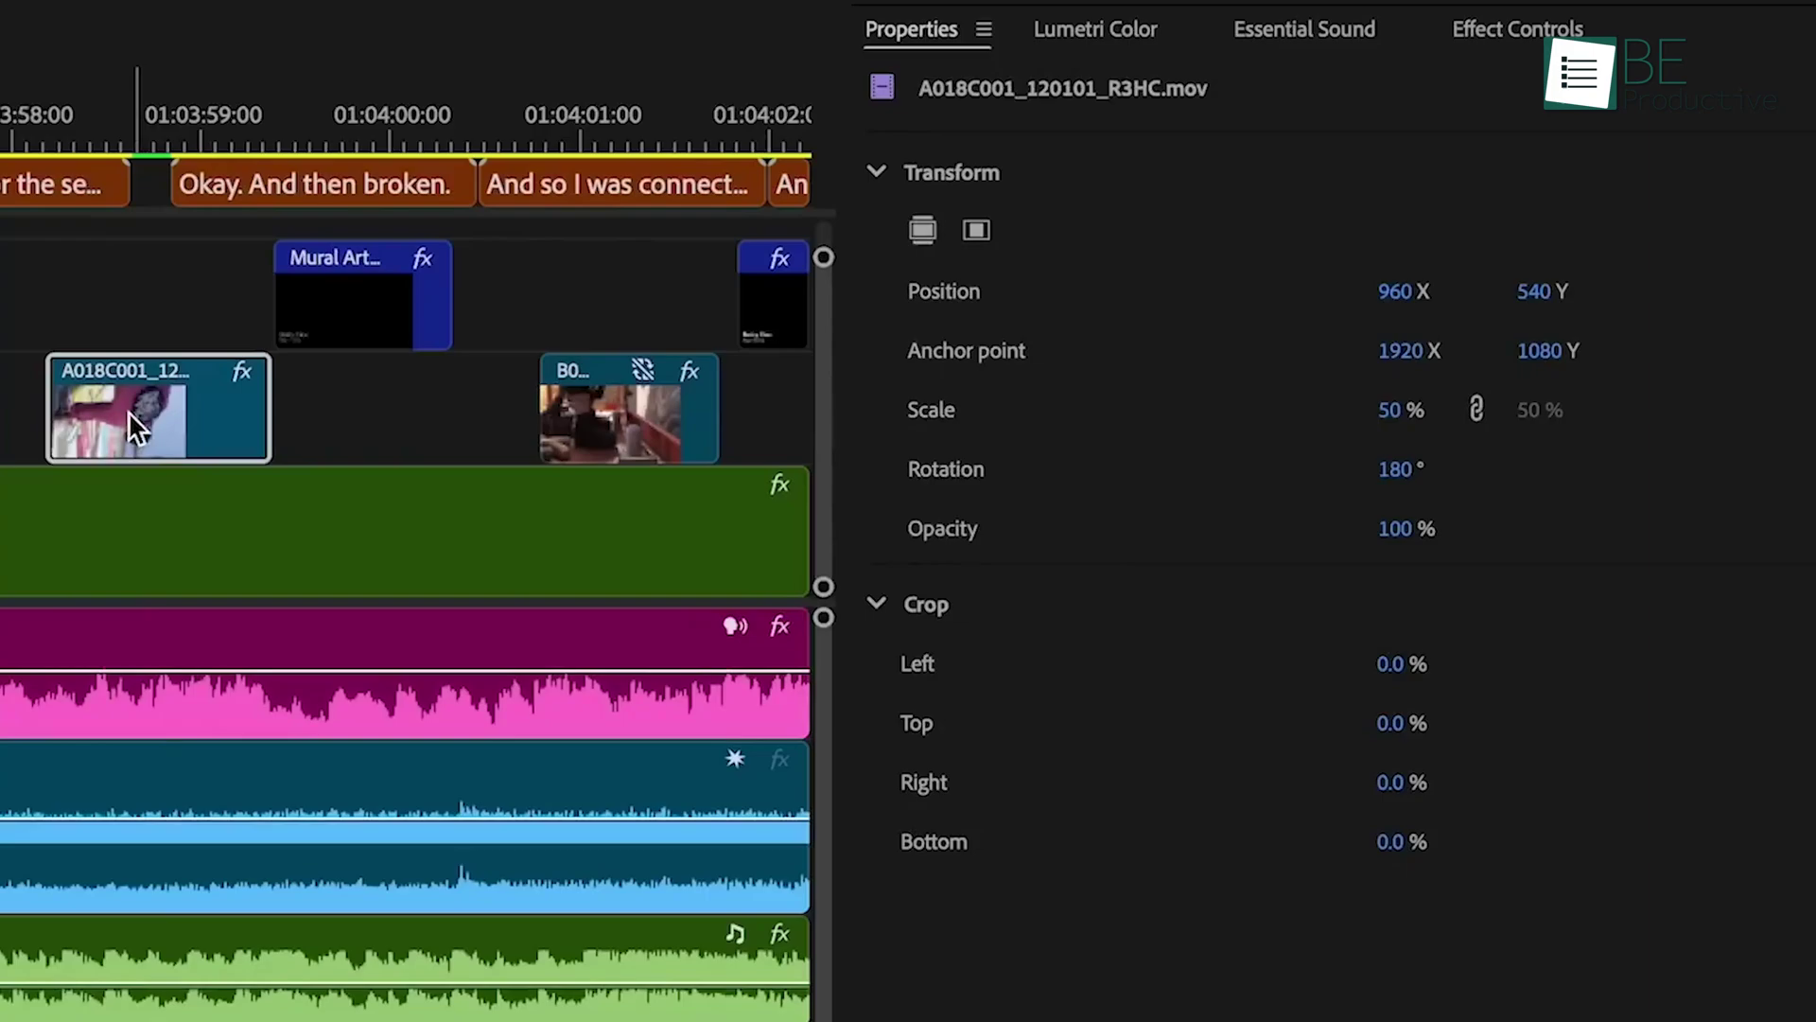
Step: Adjust the Mural Art clip's crop, then choose Wide Gamut (Tone Mapped) as the sequence colour setup
click(405, 291)
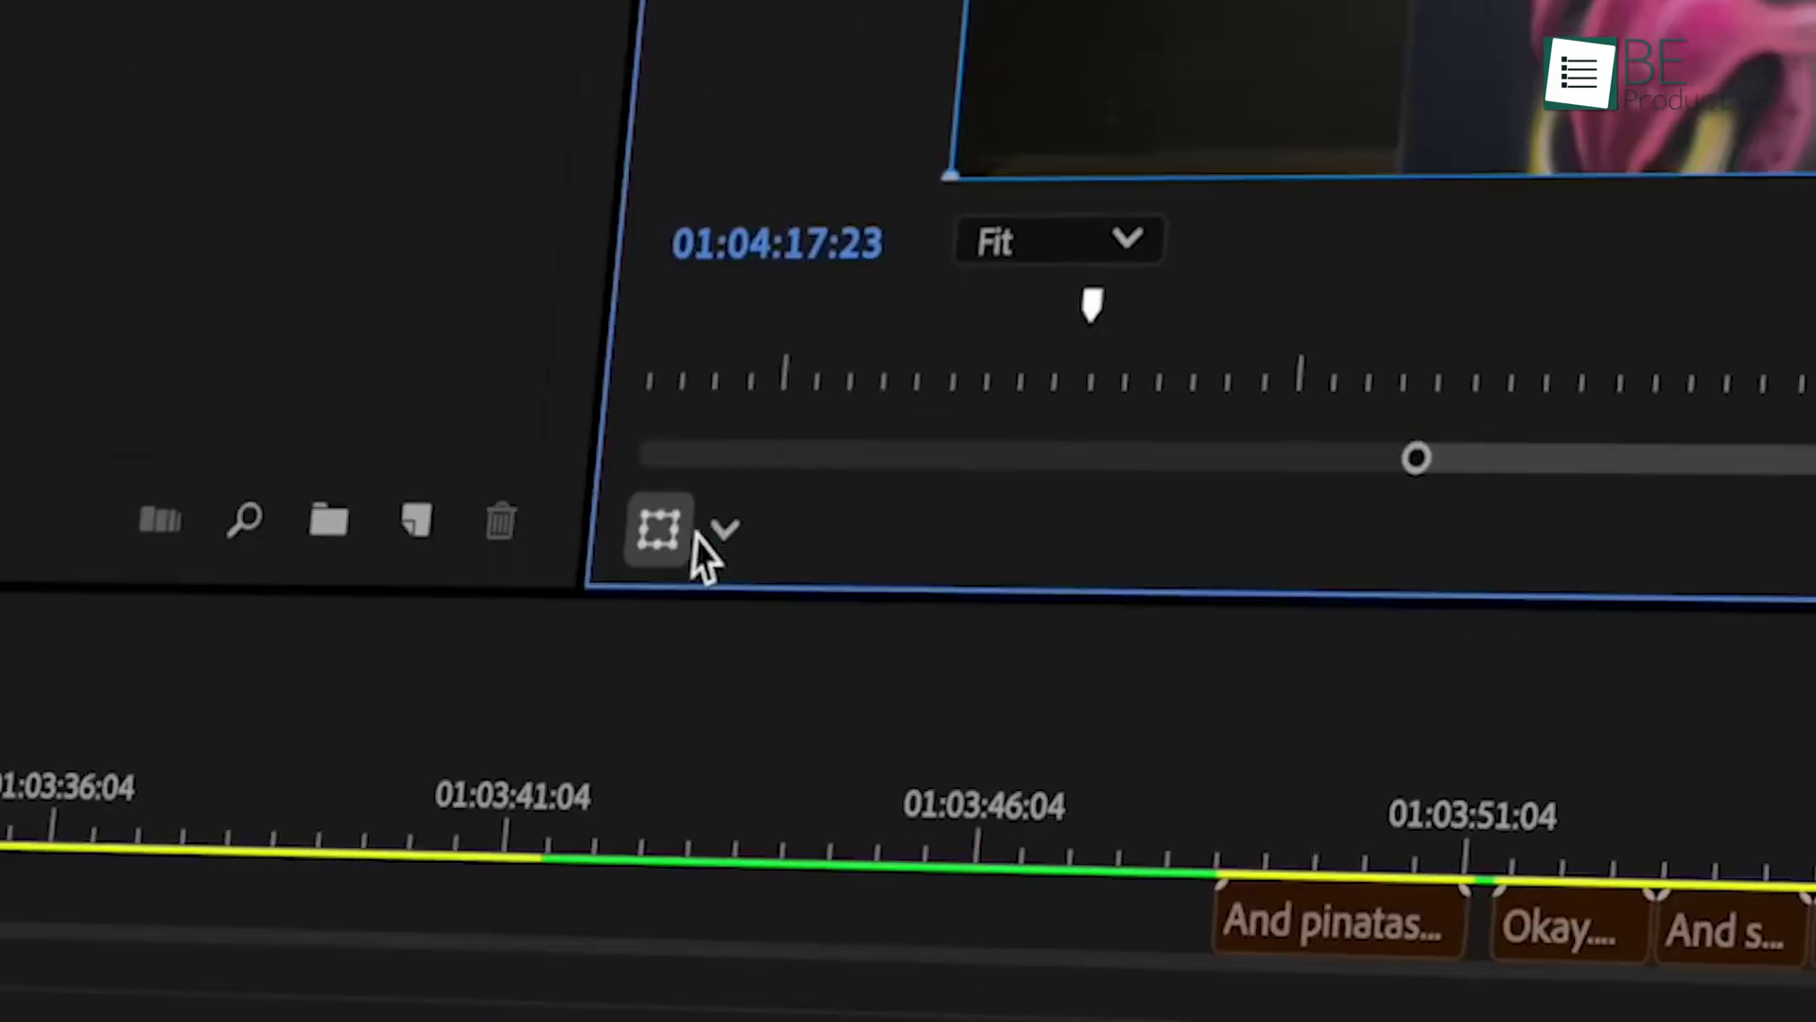
click(729, 531)
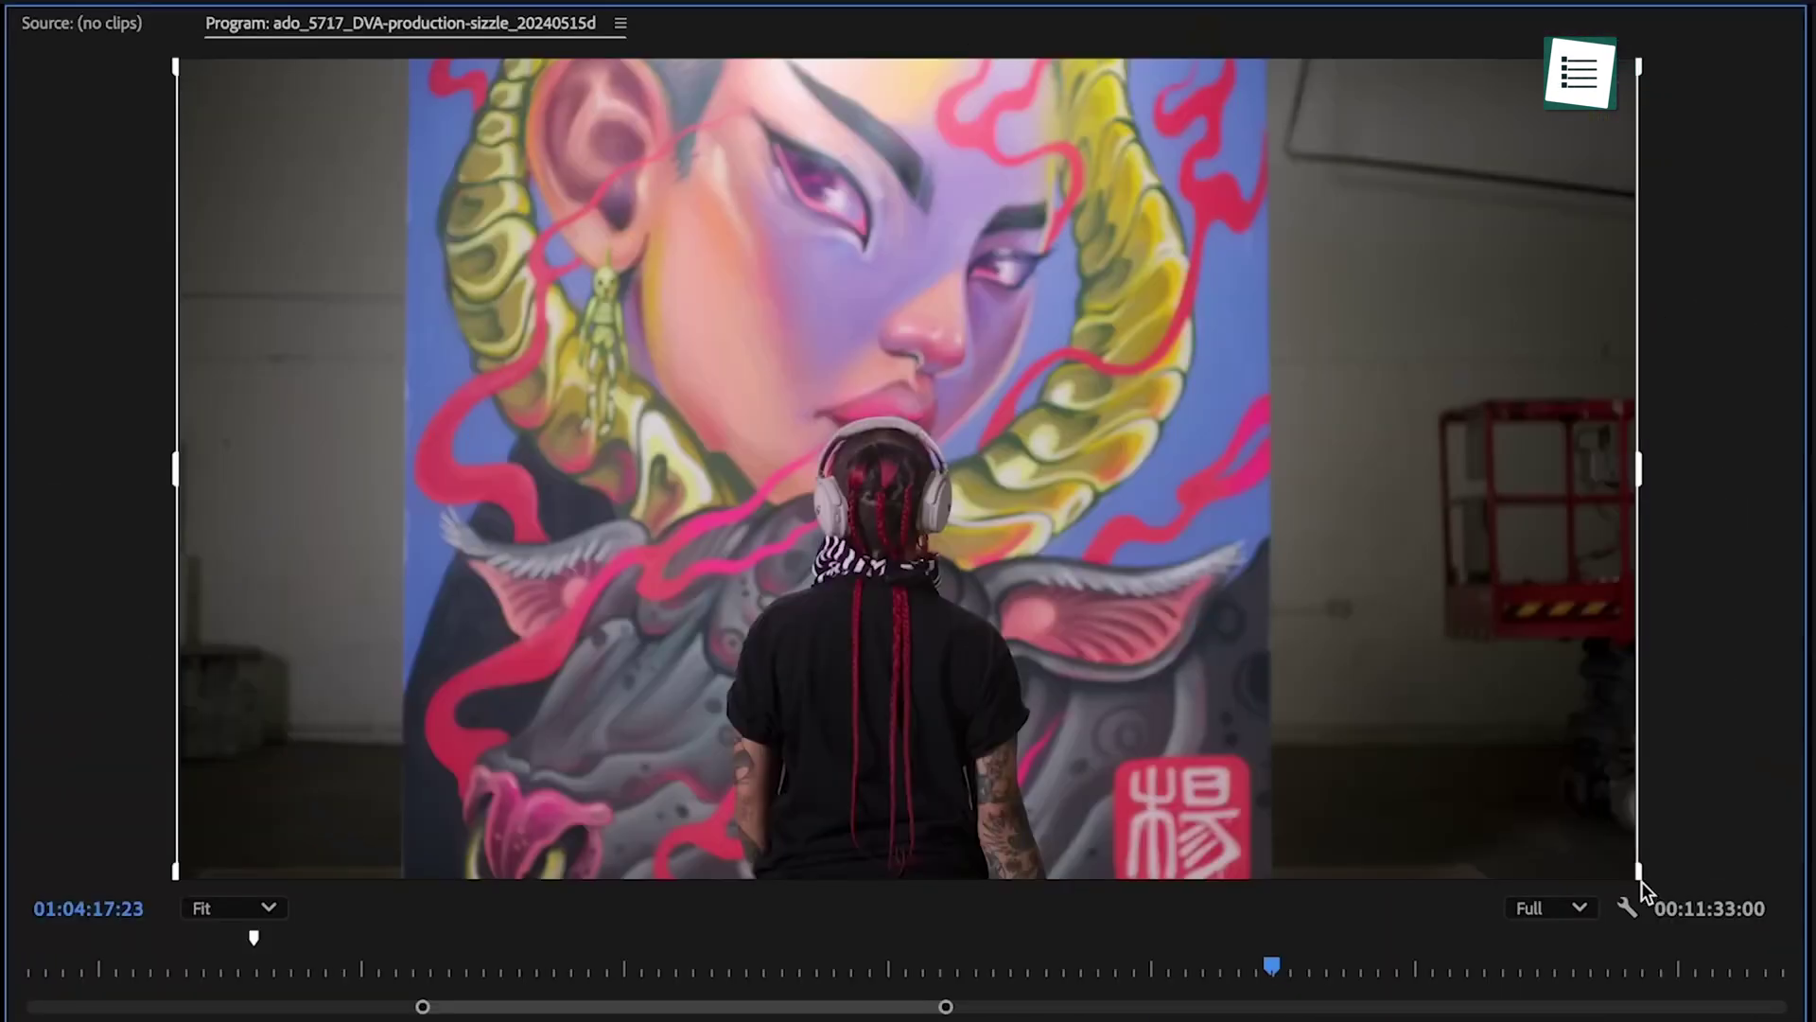
mouse_move(1614, 856)
mouse_down()
mouse_move(1078, 530)
mouse_move(1629, 861)
mouse_up()
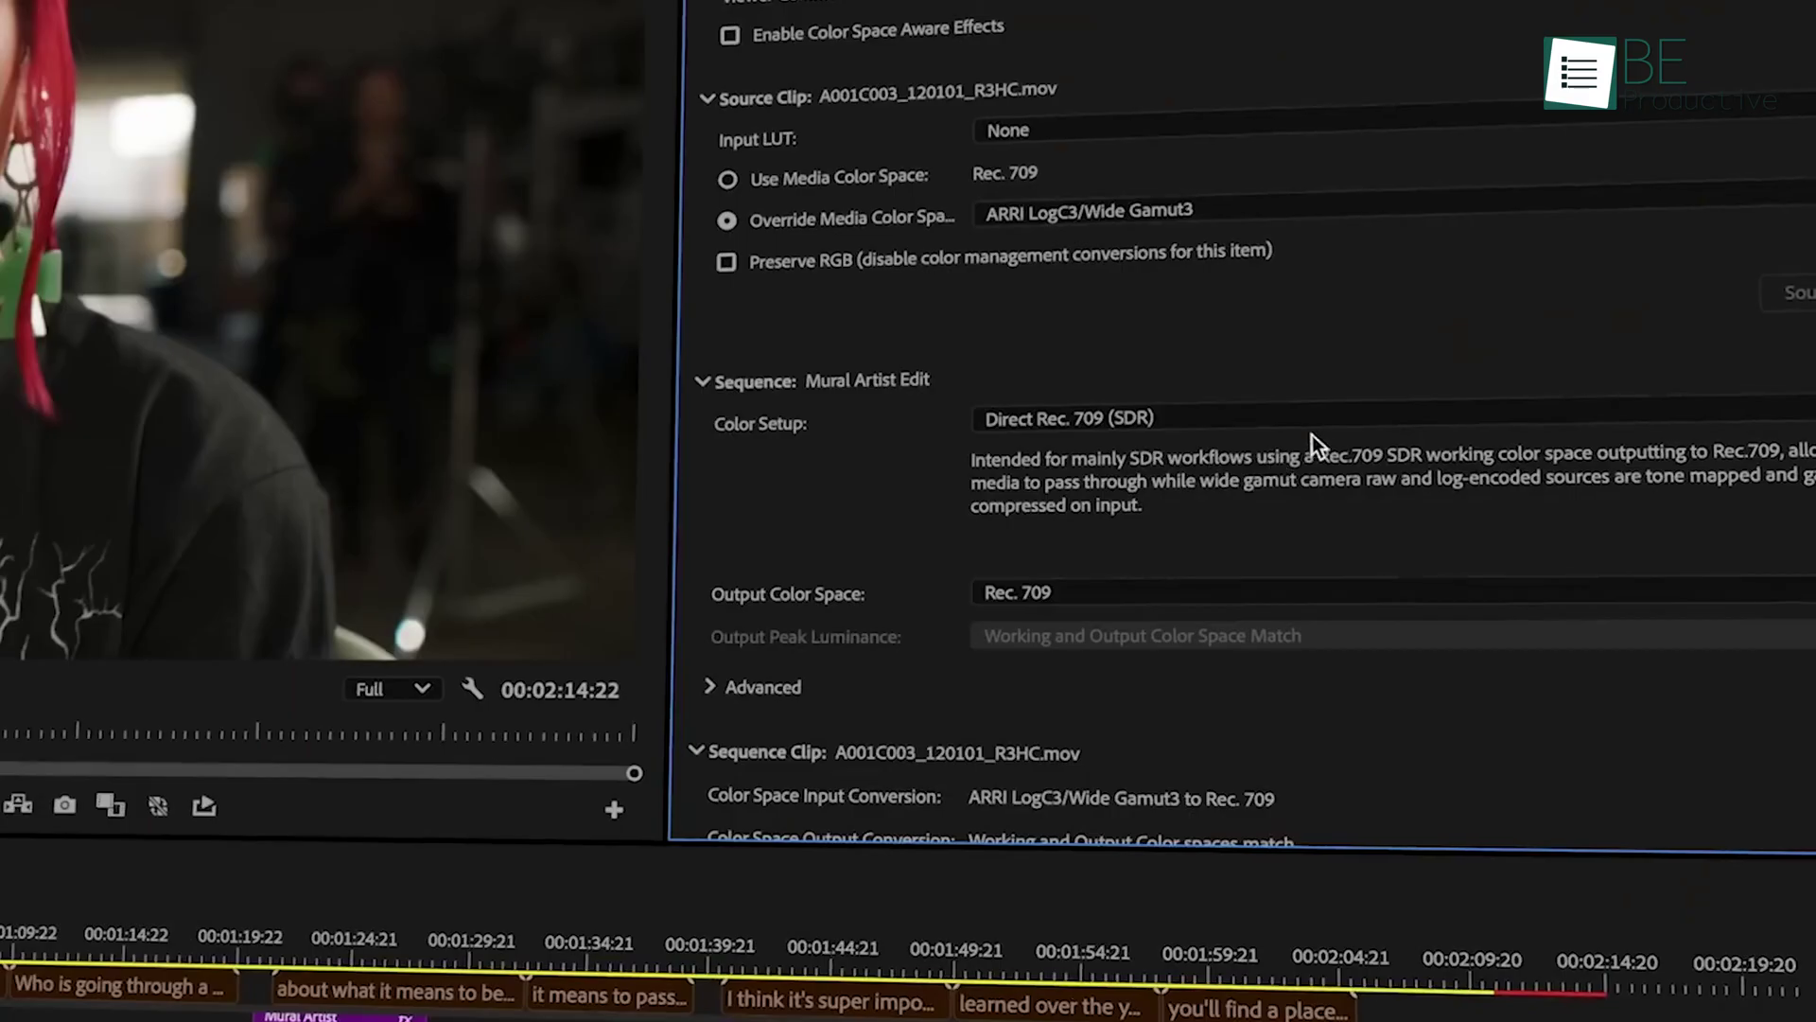
click(1343, 428)
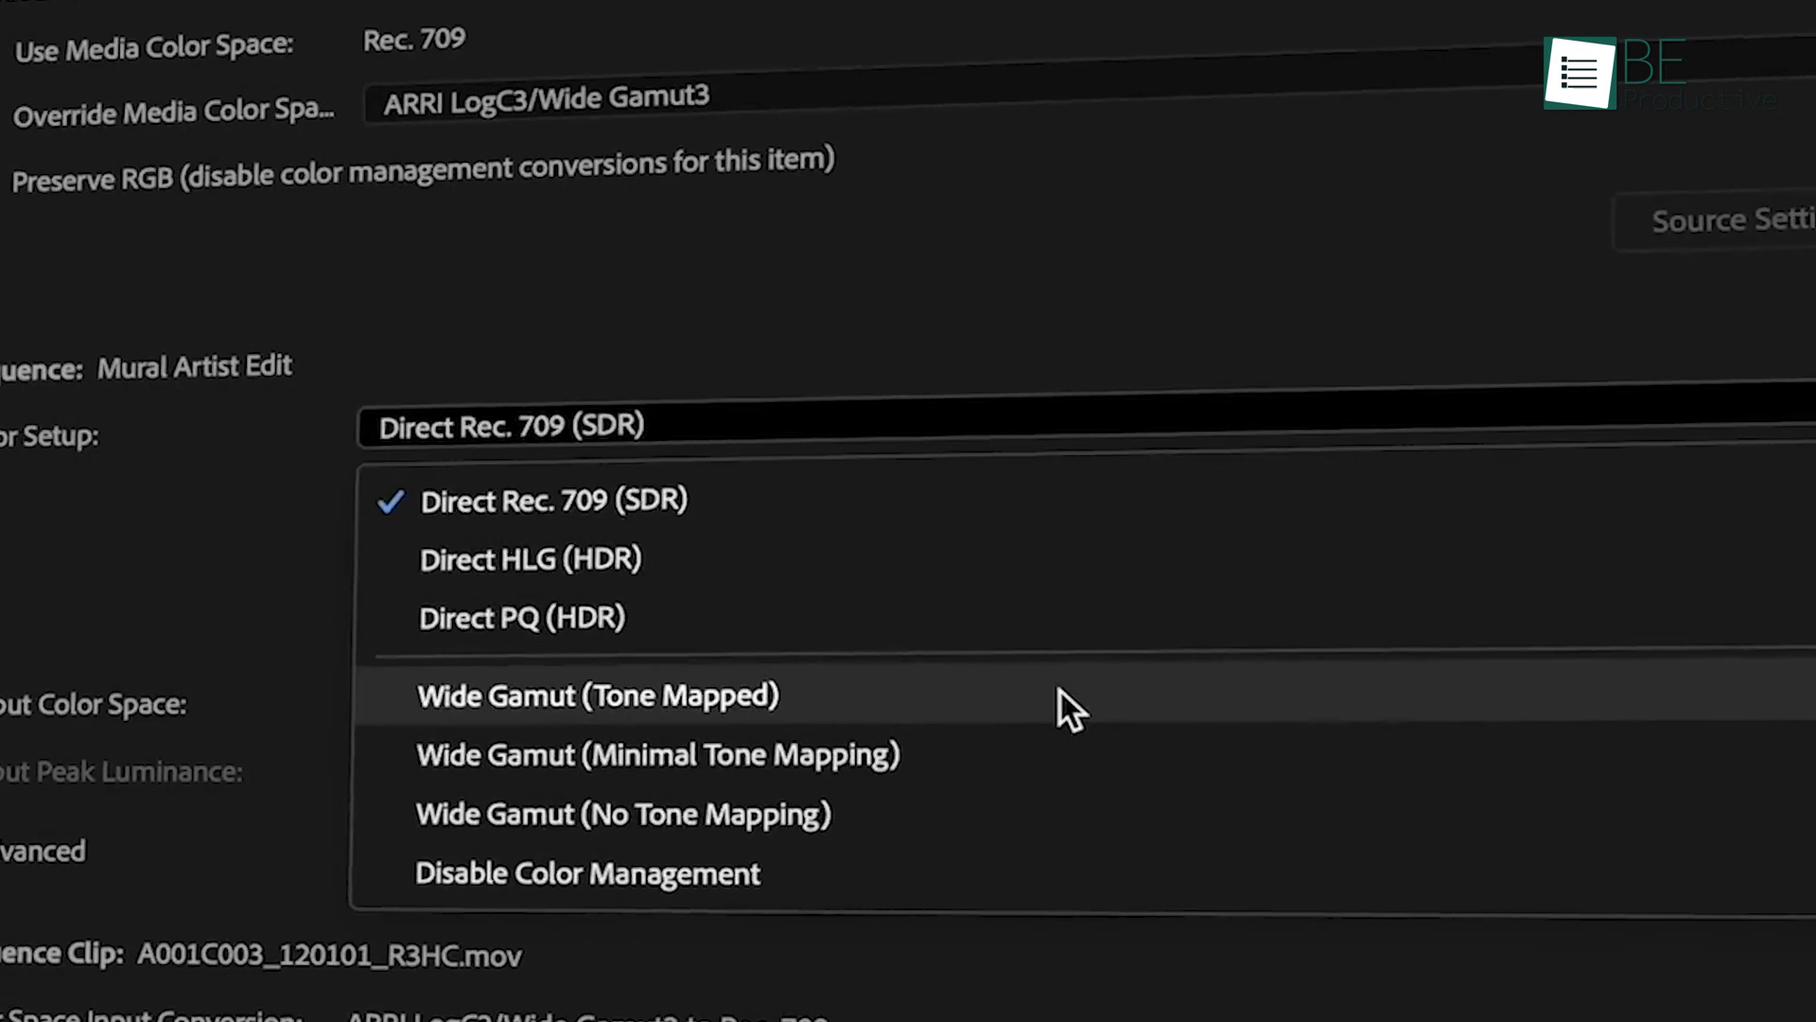
click(1069, 695)
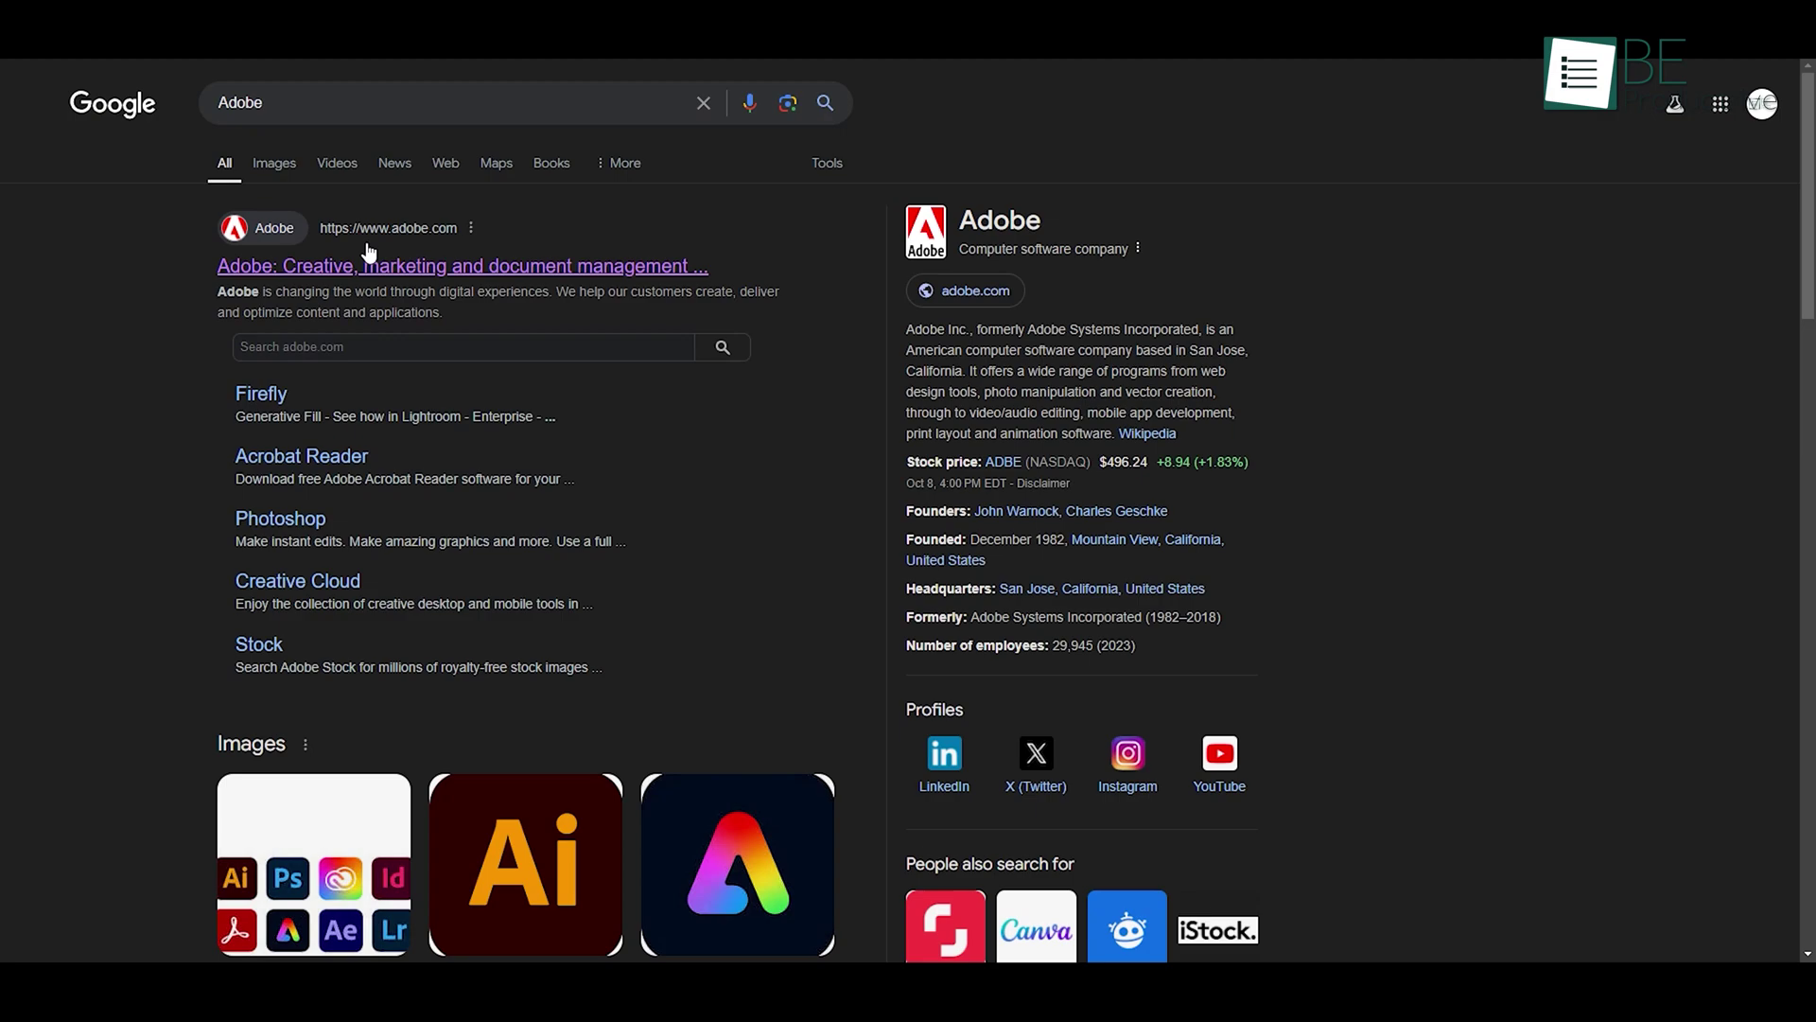
Step: Open adobe.com from the search results, sign in, and view the Apps list
click(322, 268)
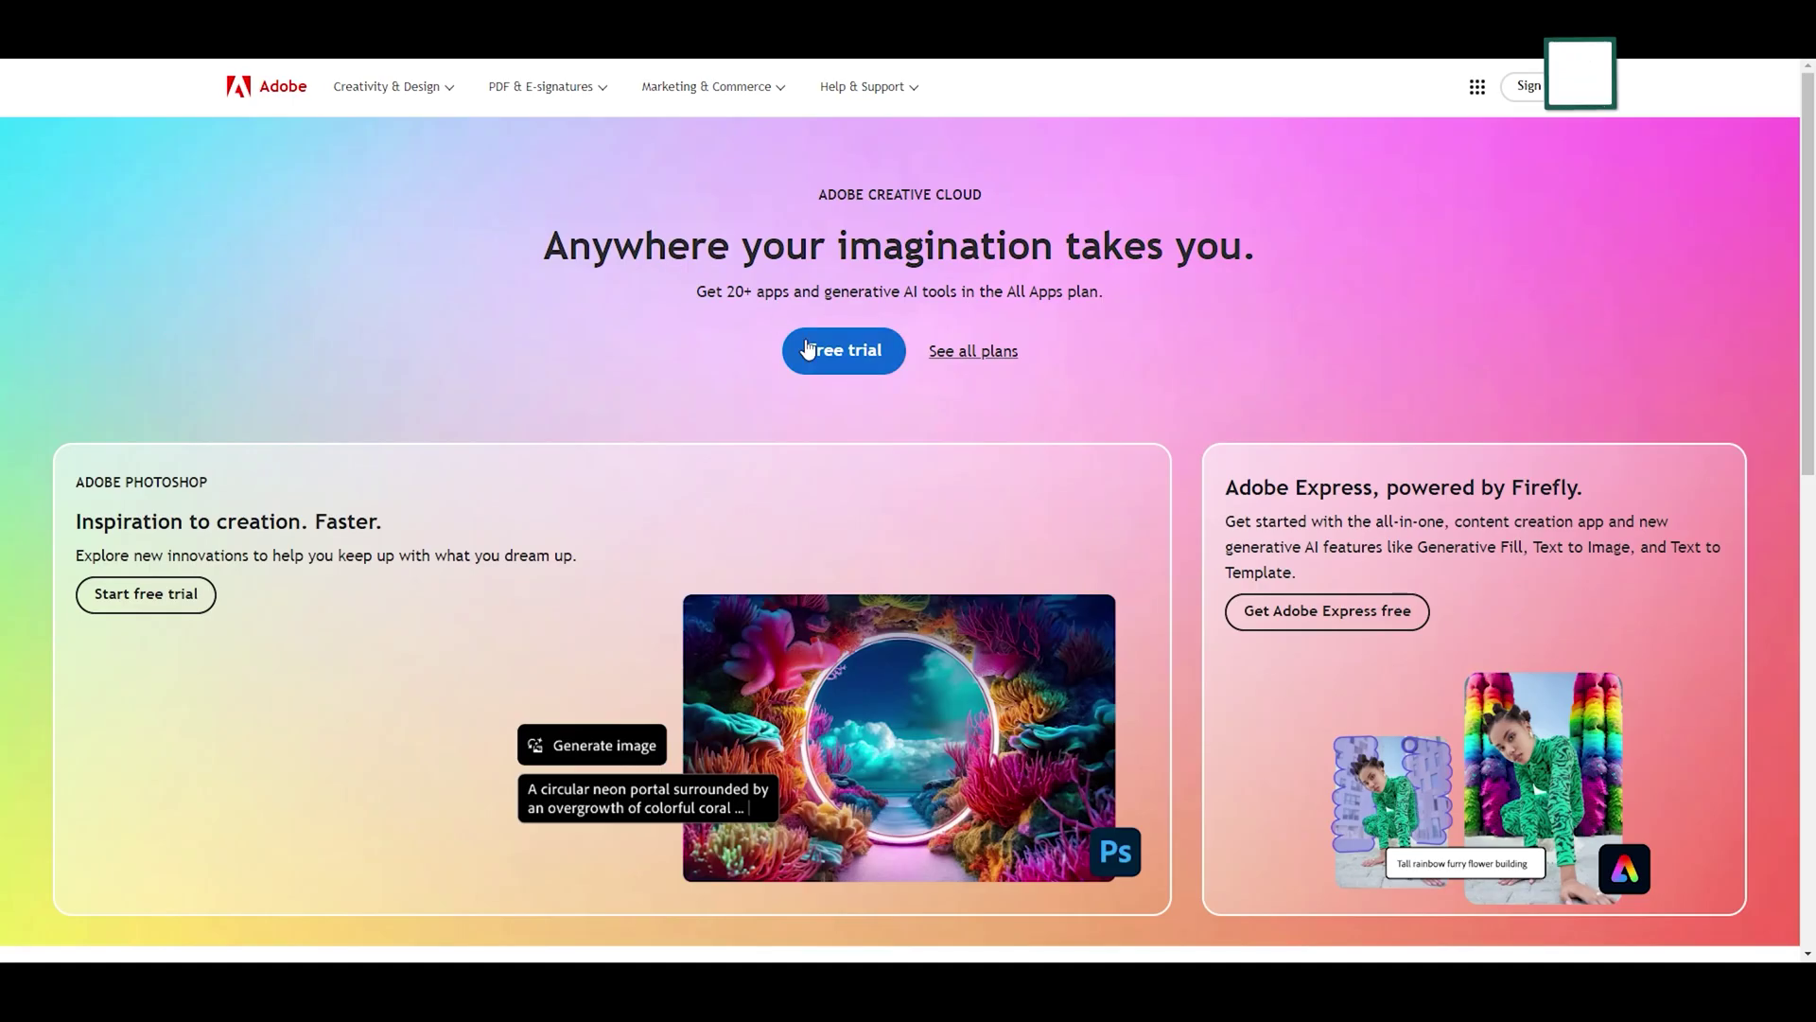
click(1528, 86)
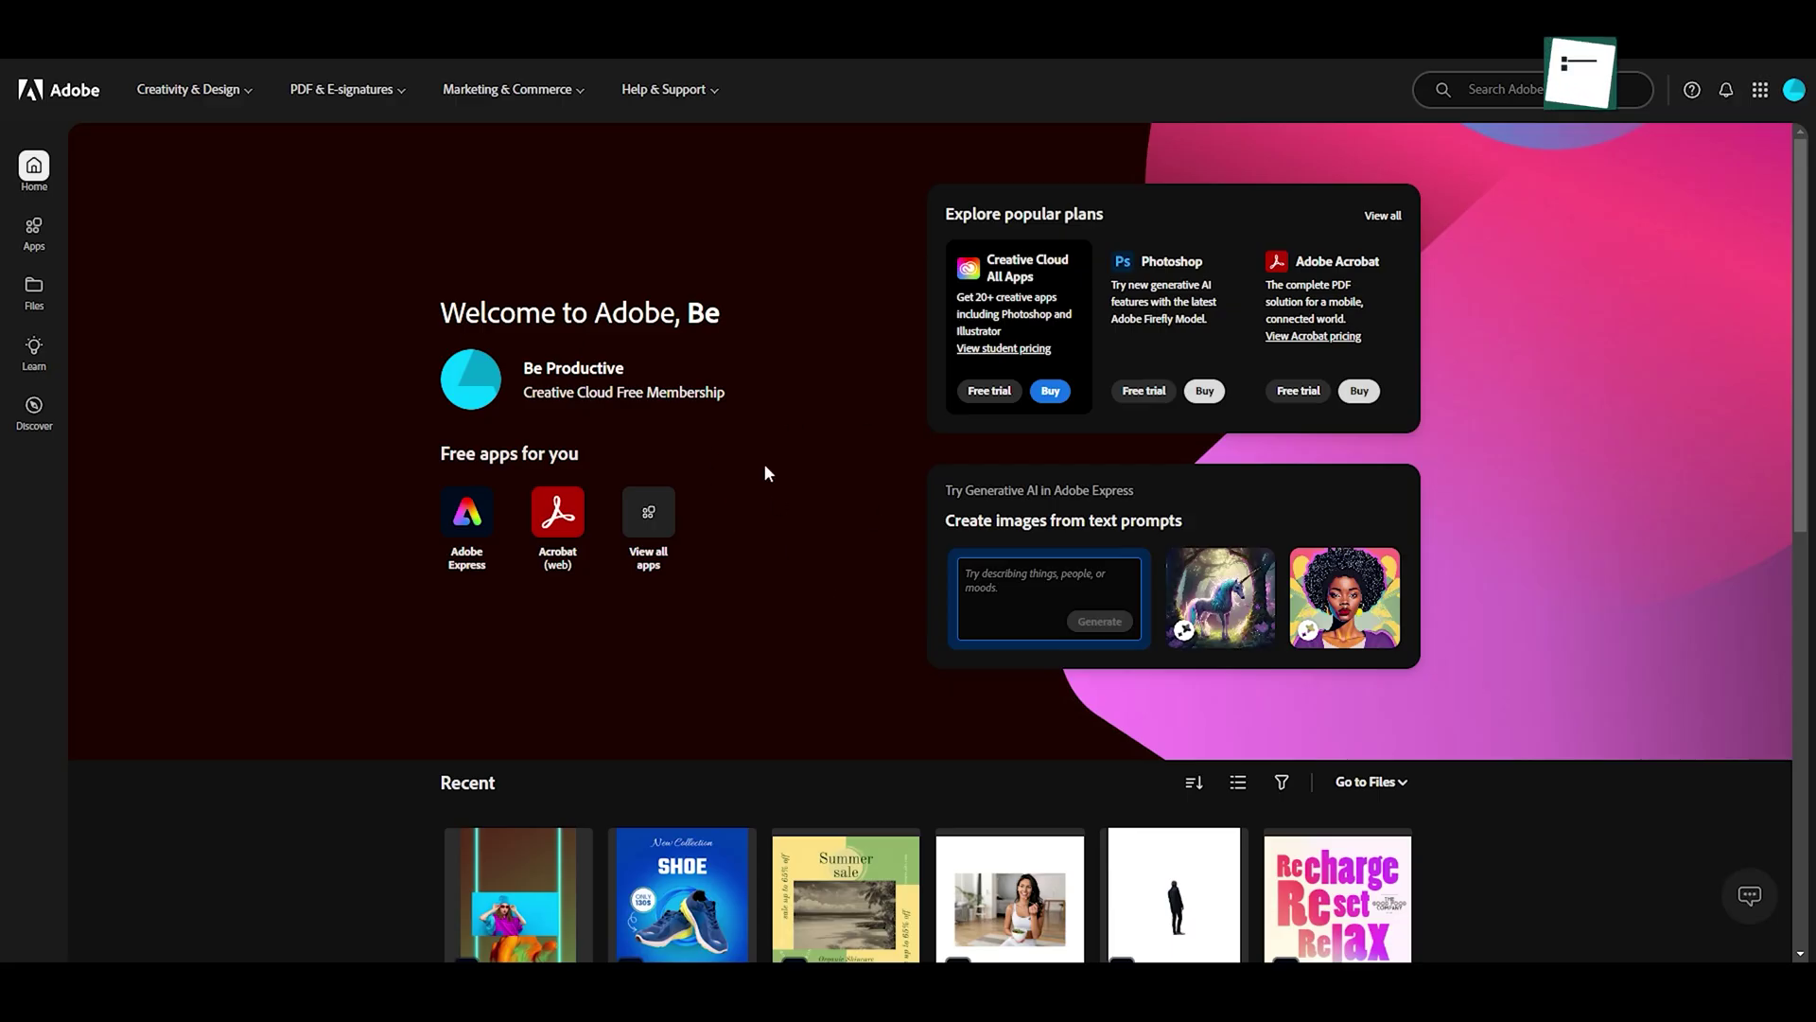
click(34, 232)
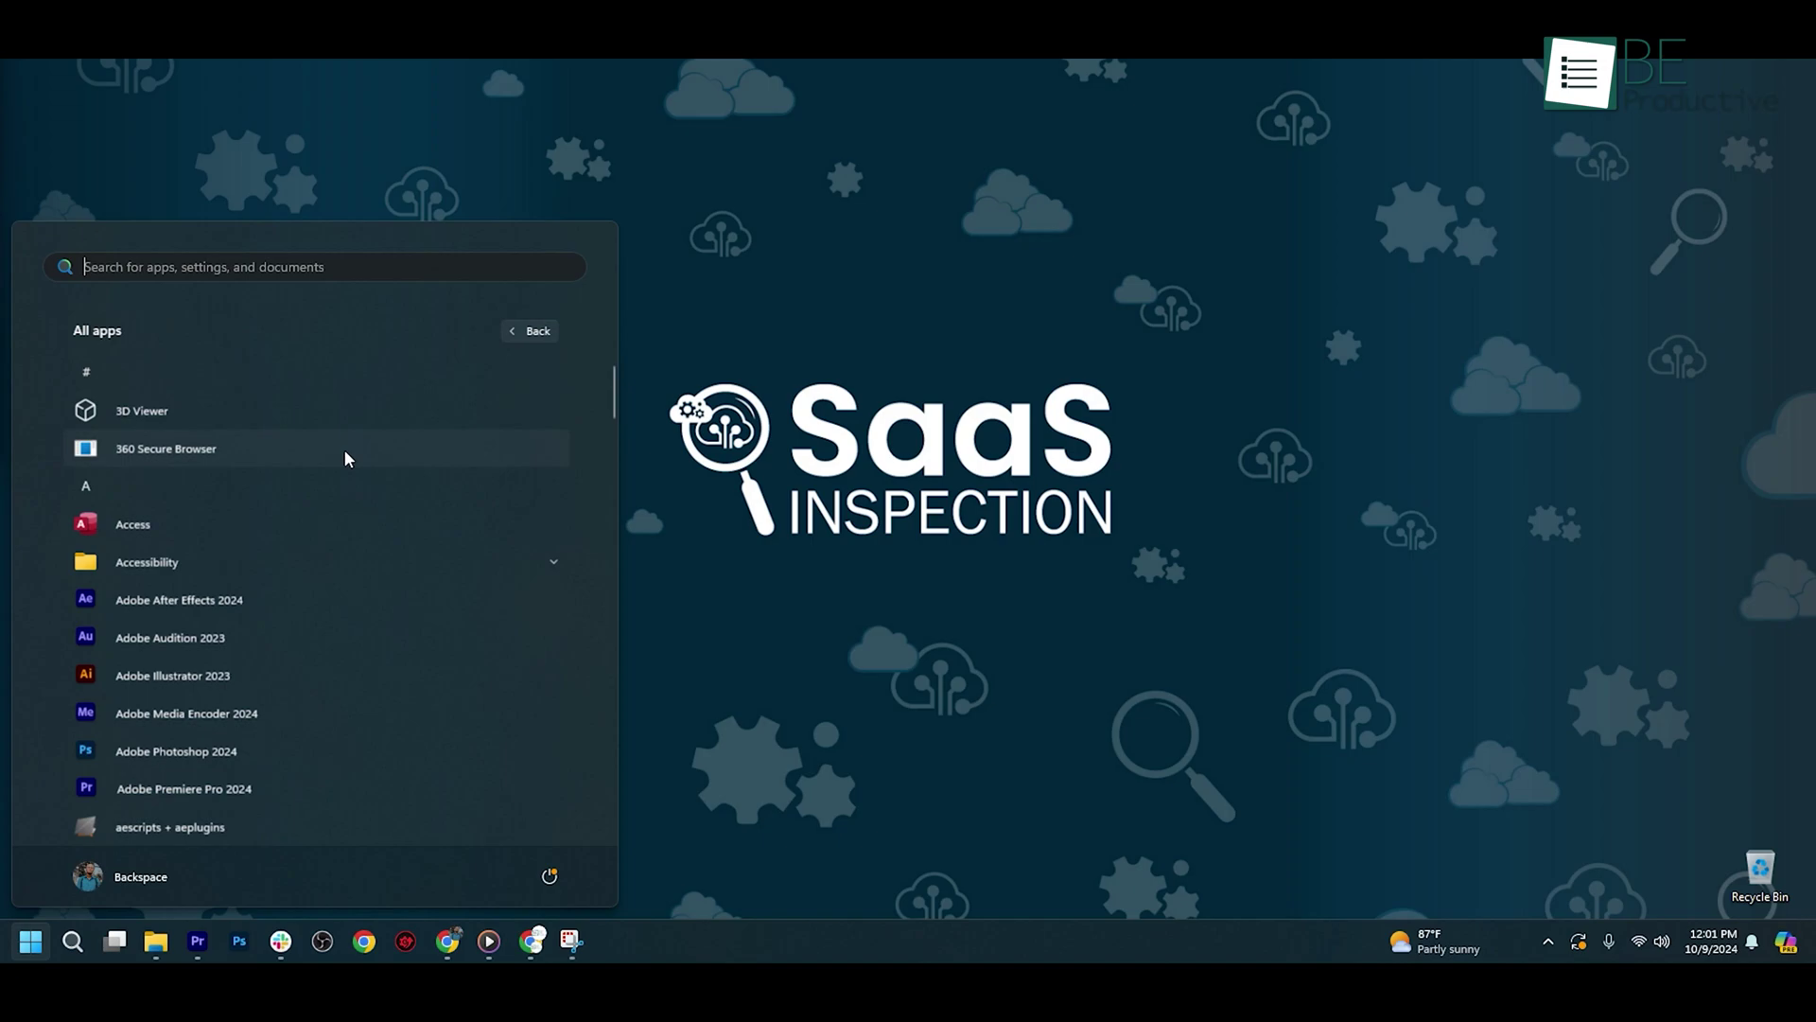
Step: Launch Premiere Pro and create a new project named 'Premiere Pro'
click(372, 775)
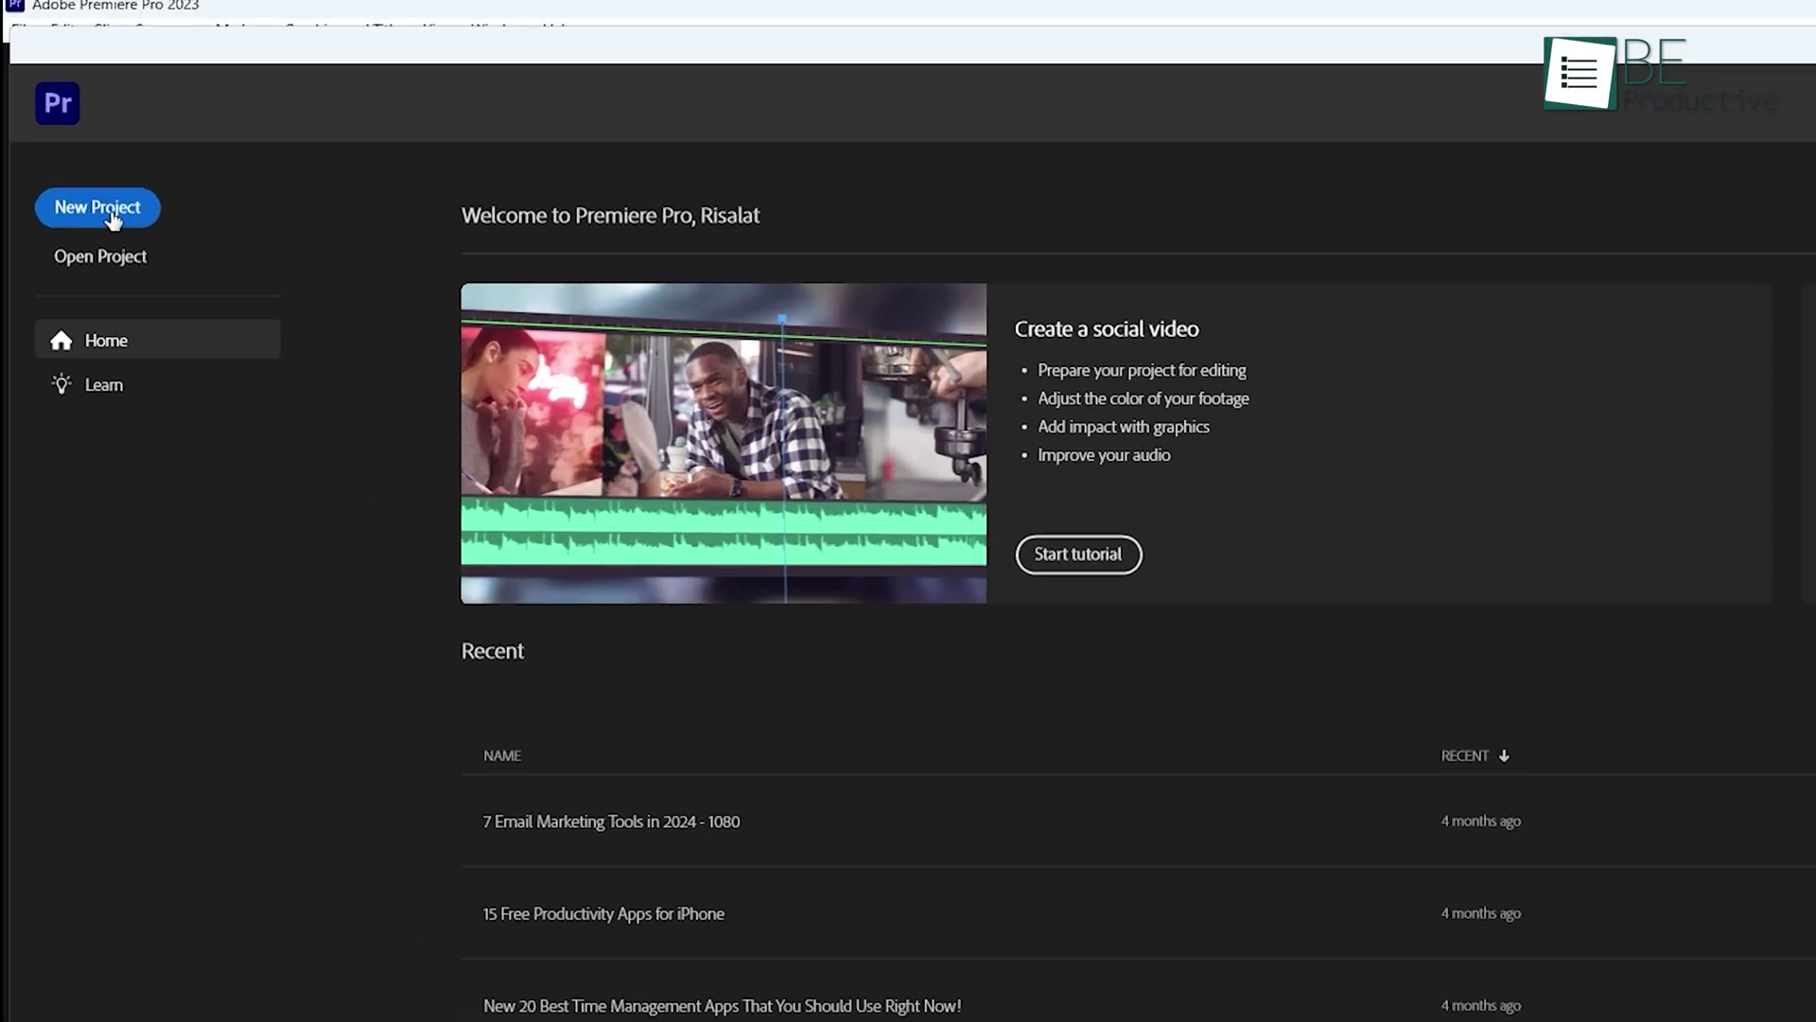
click(121, 214)
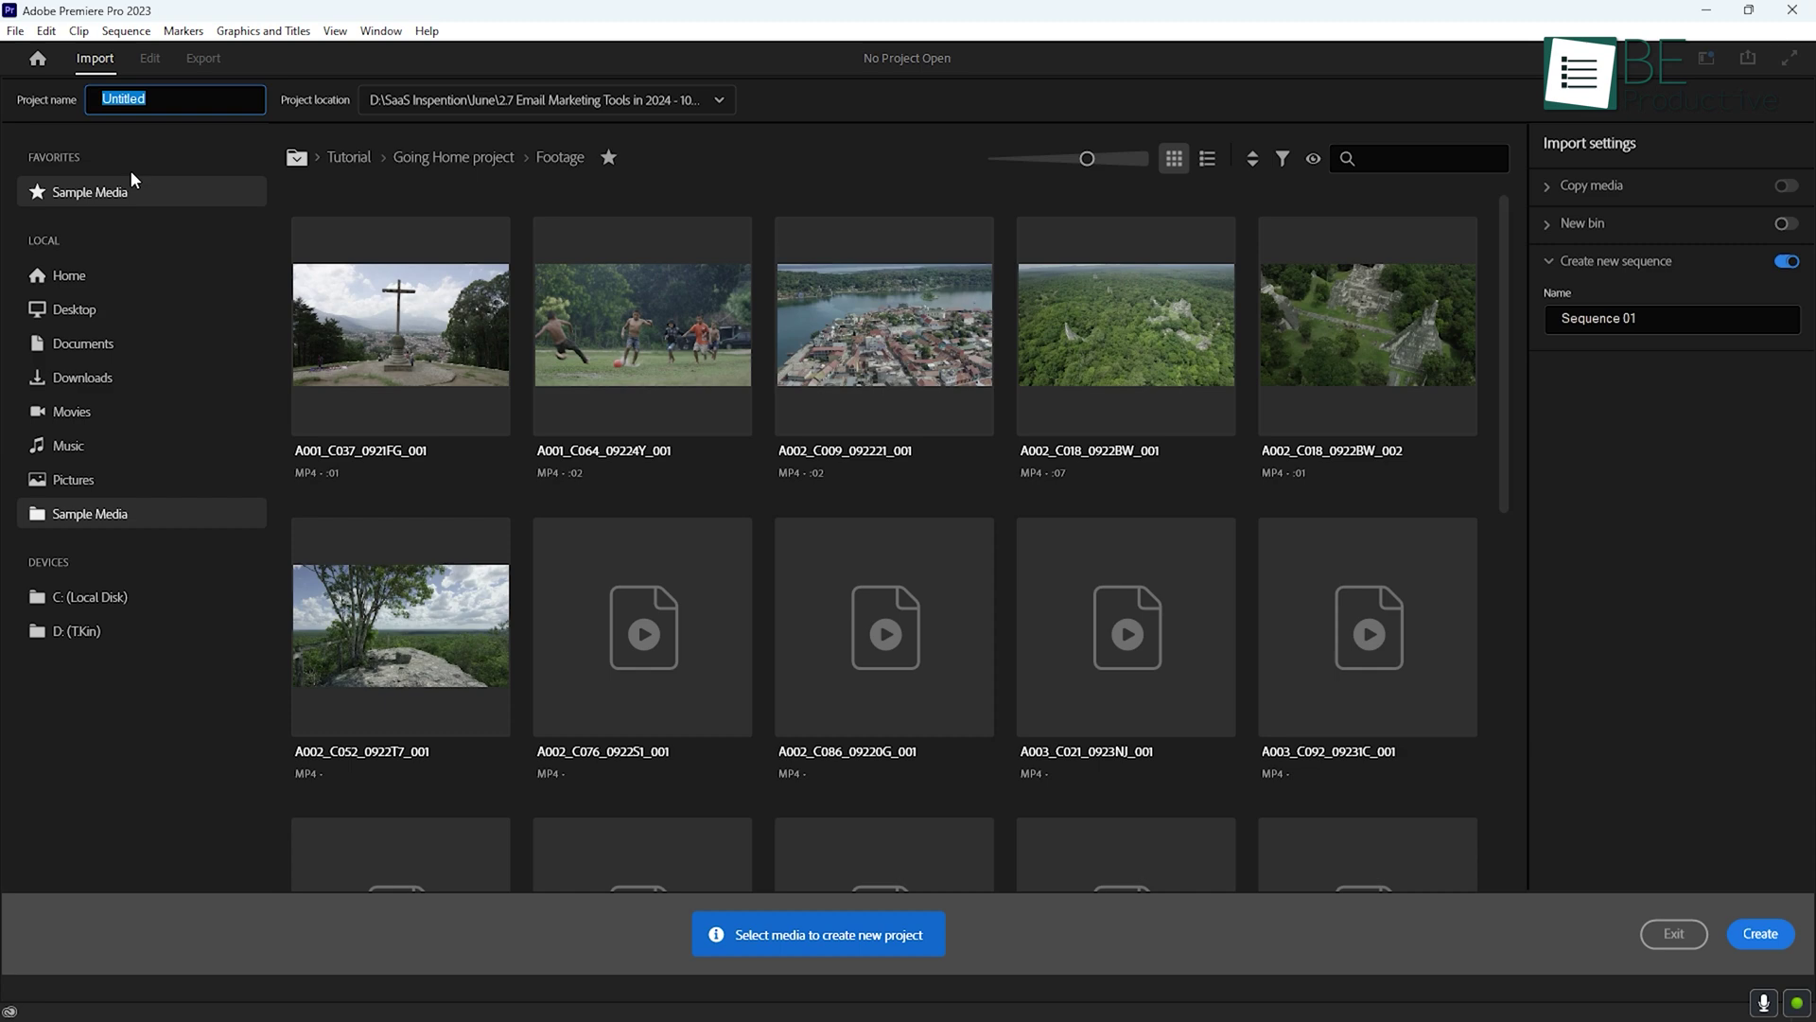
text(Premiere Pro)
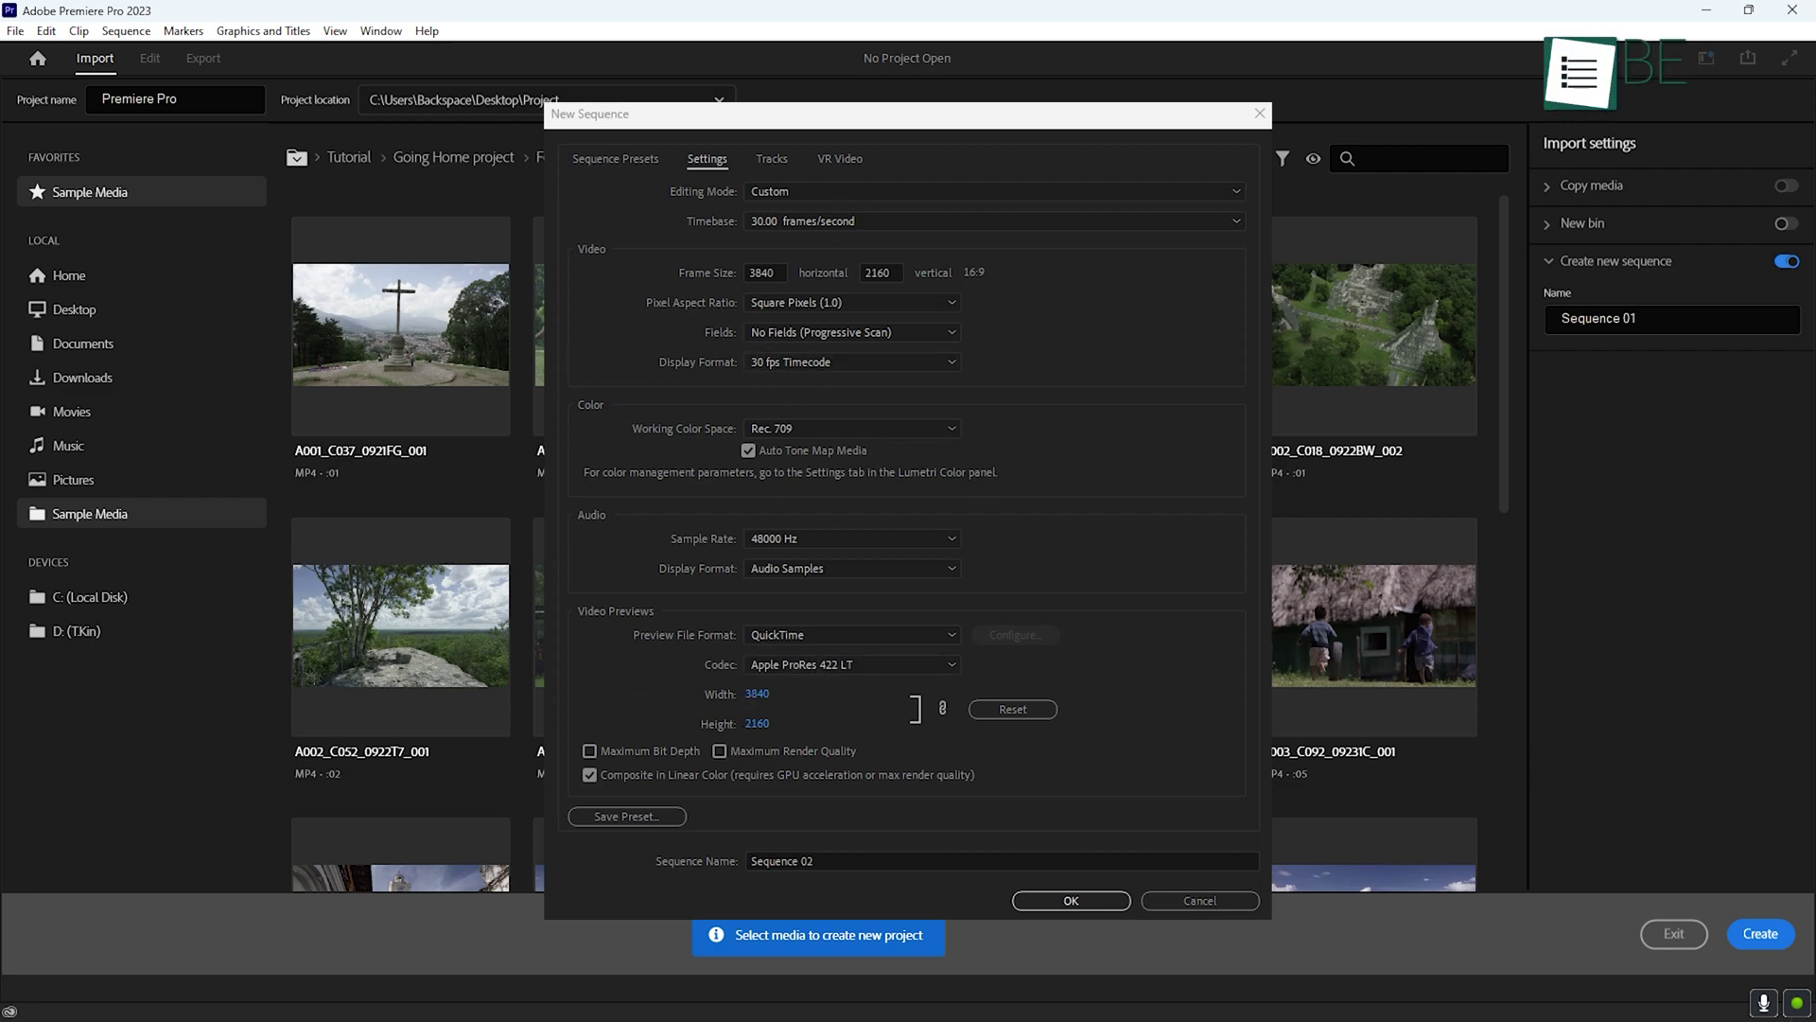
click(1768, 940)
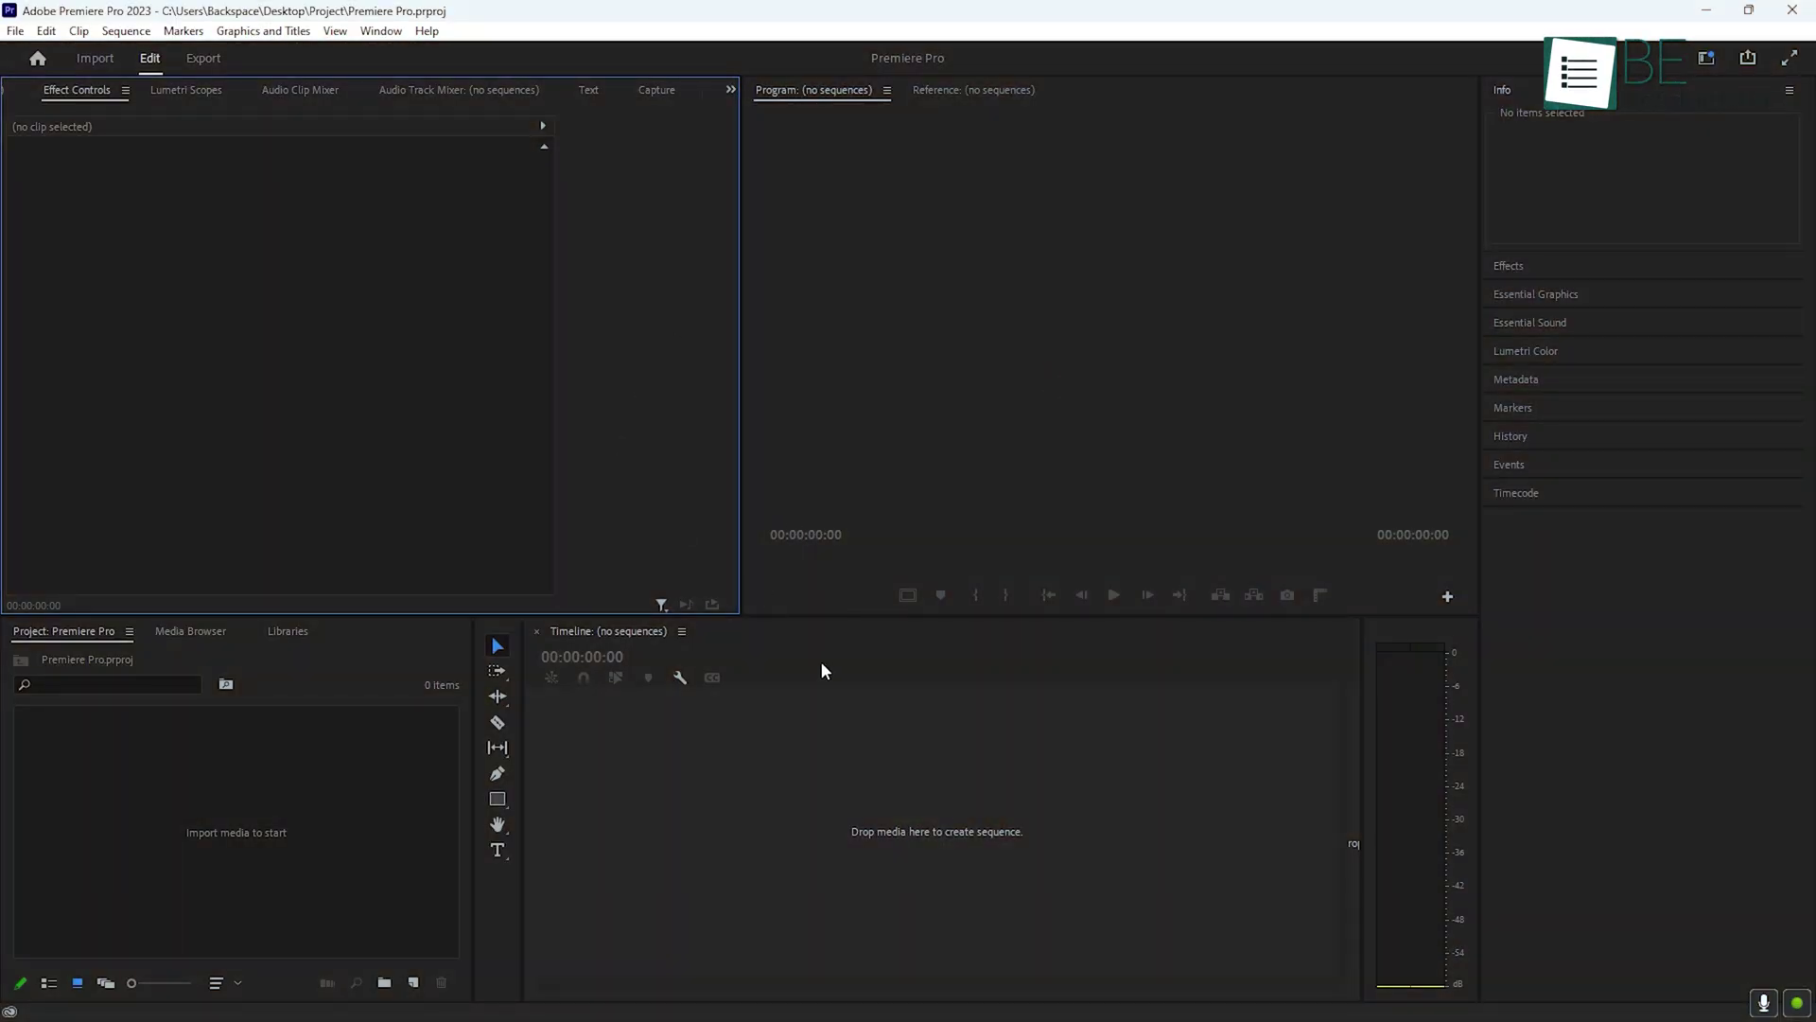
Step: Focus the Program, Timeline and Project panels and collapse the Info panel
click(902, 476)
click(632, 732)
click(141, 754)
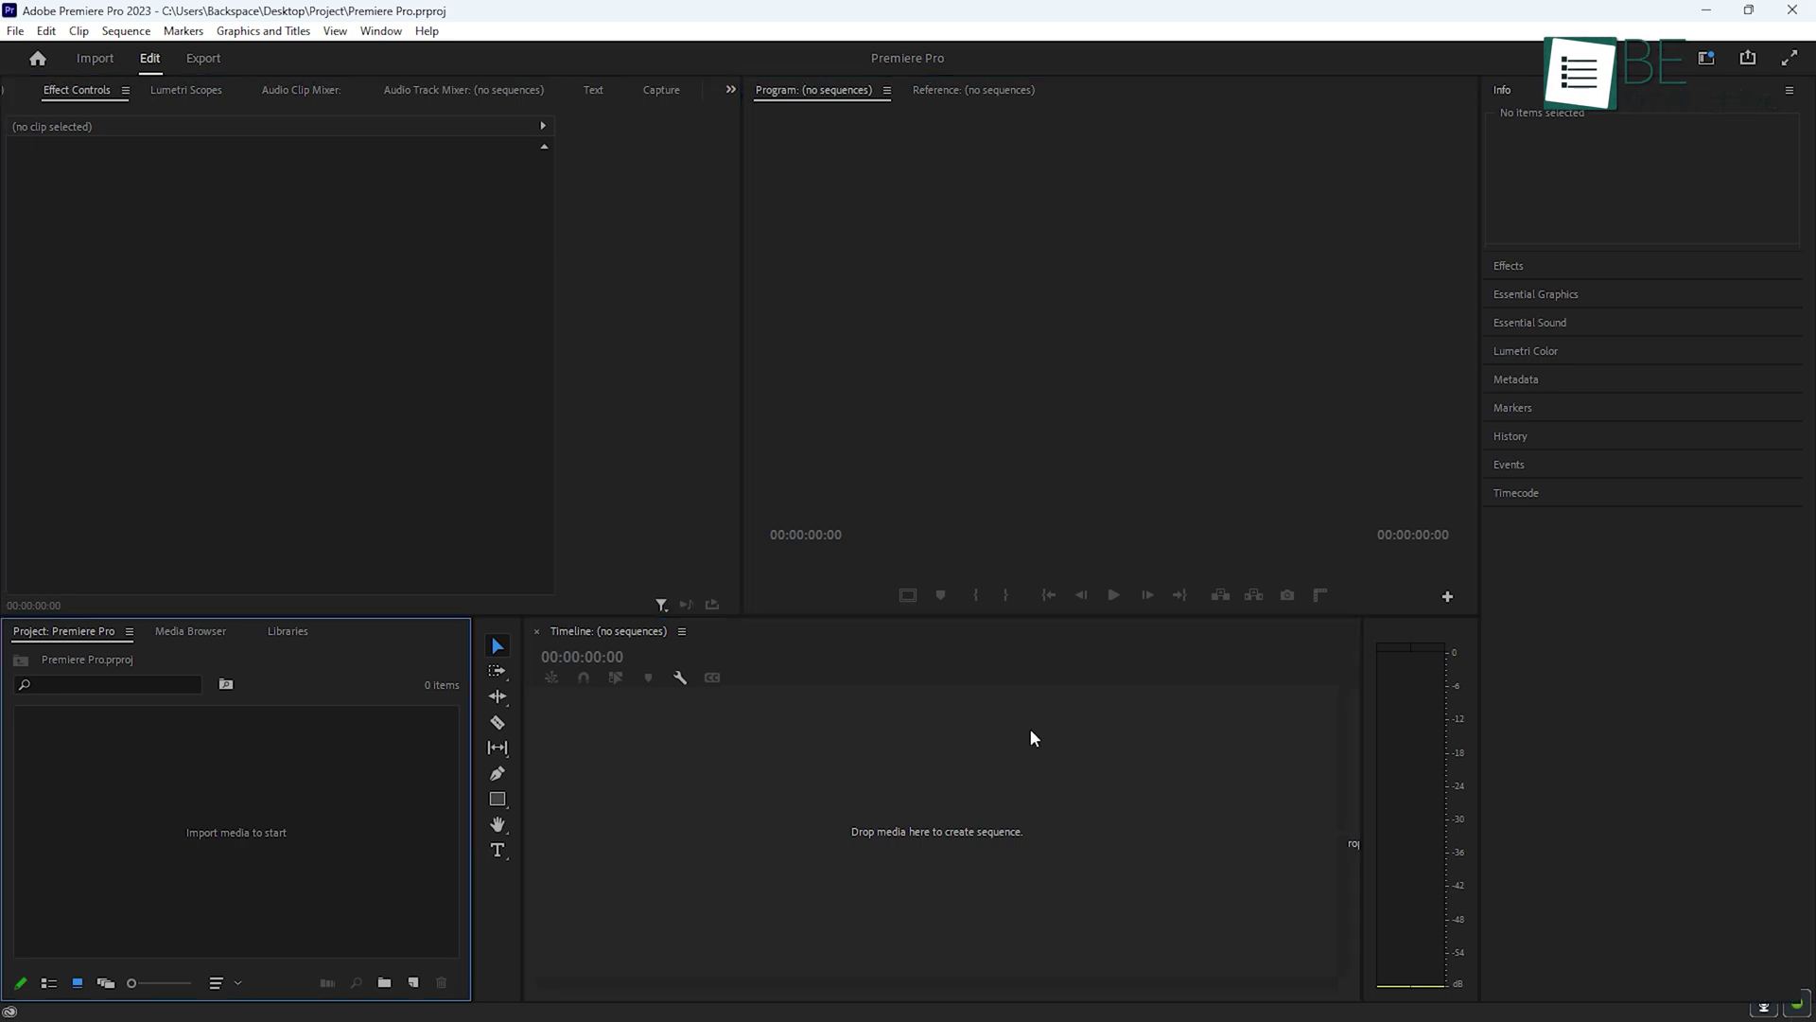
click(1537, 91)
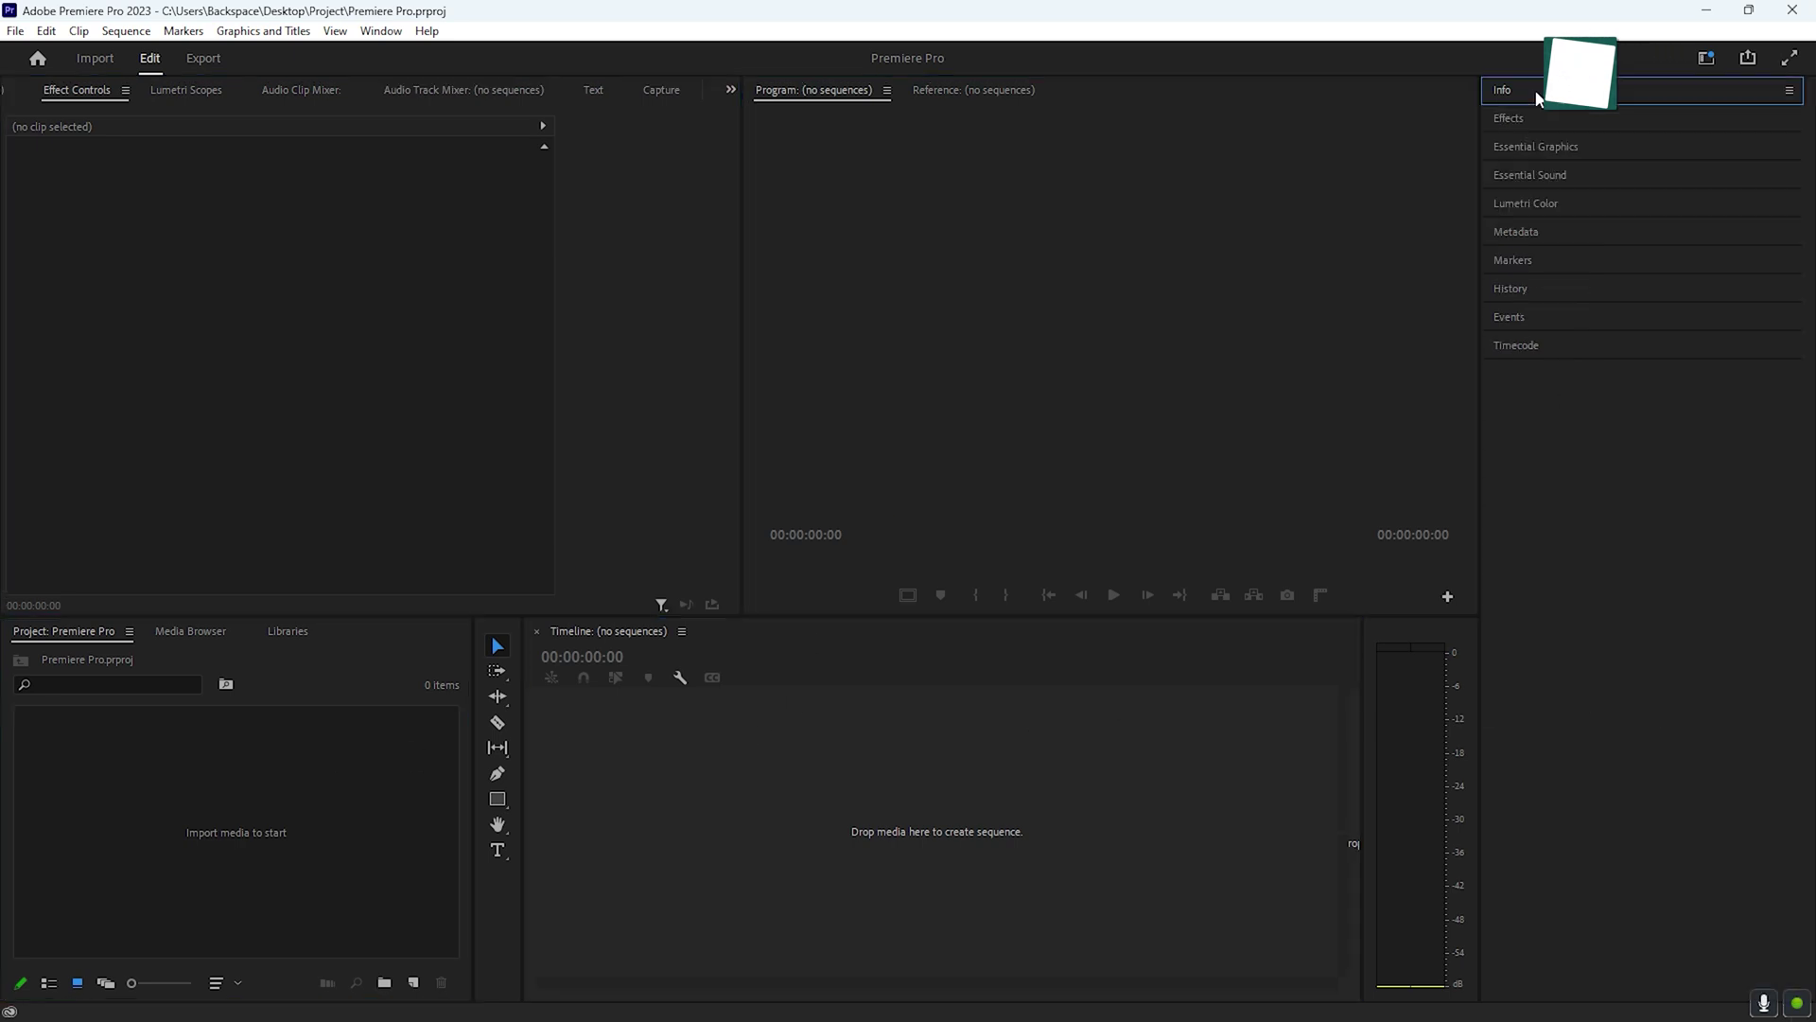
click(1234, 287)
click(563, 646)
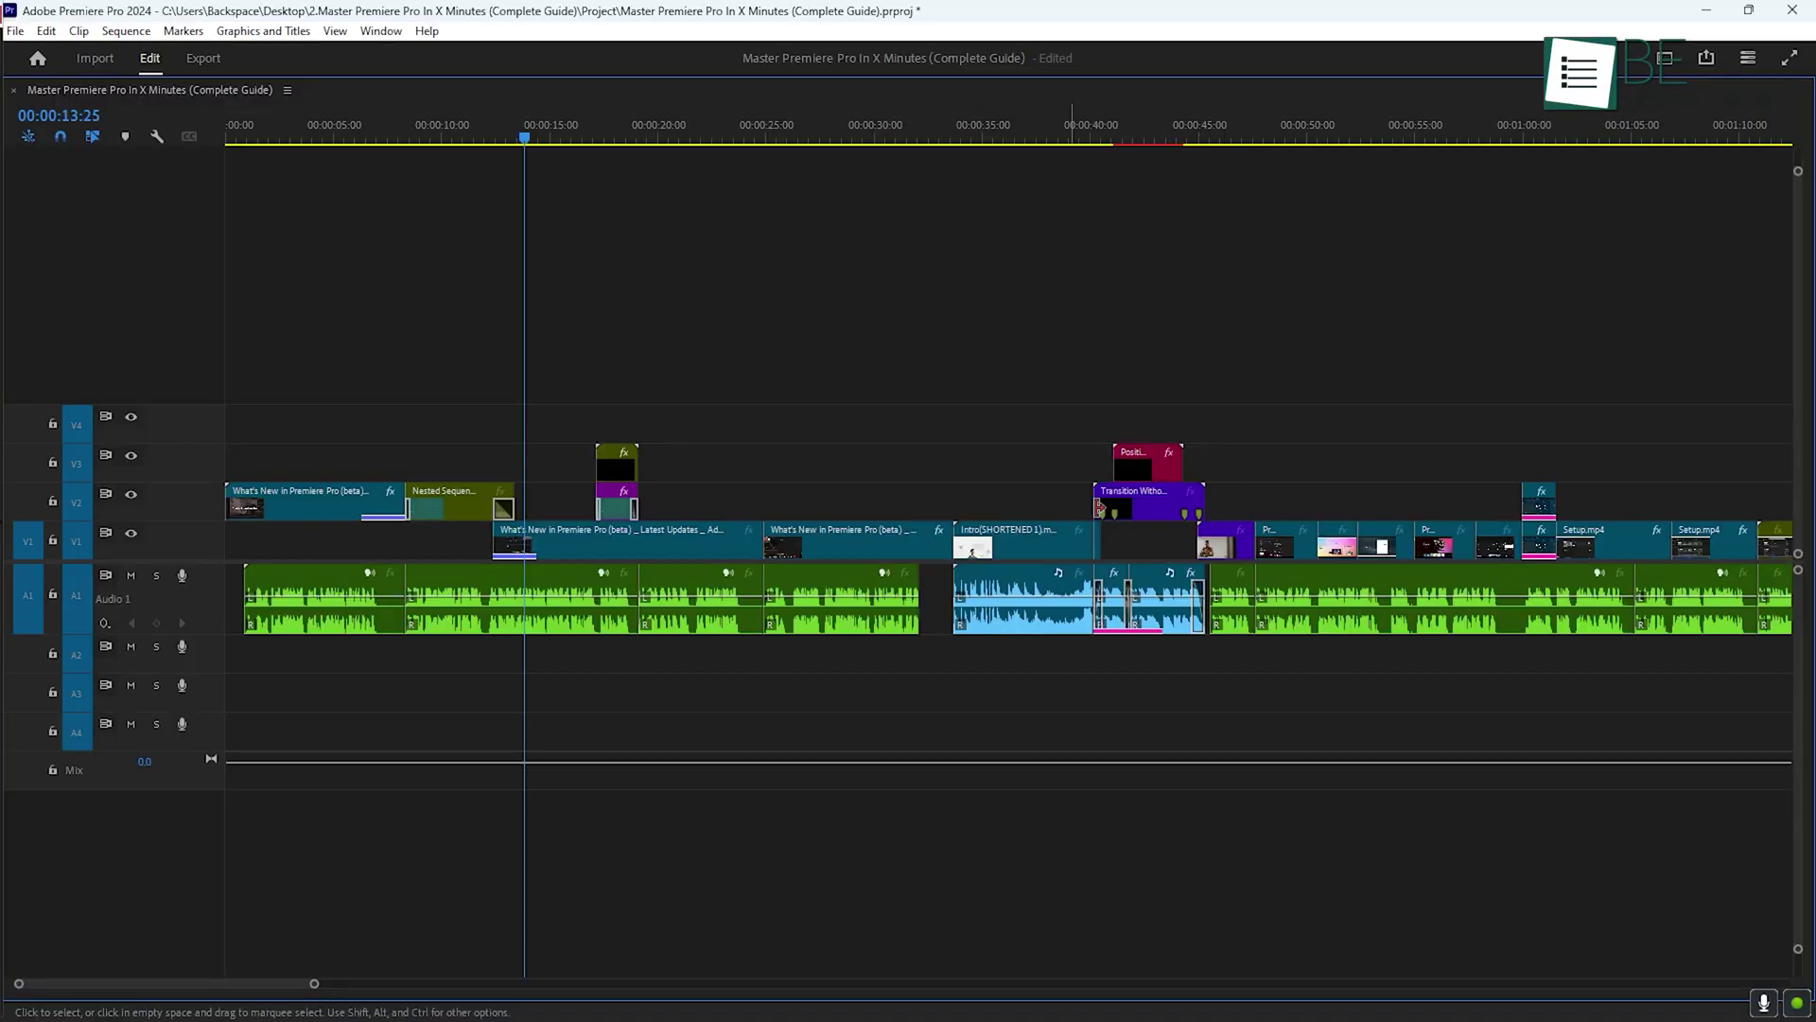
Step: With the Ripple Edit Tool selected, move the playhead to 00:09:18:12
scroll(1171, 487, down, 6)
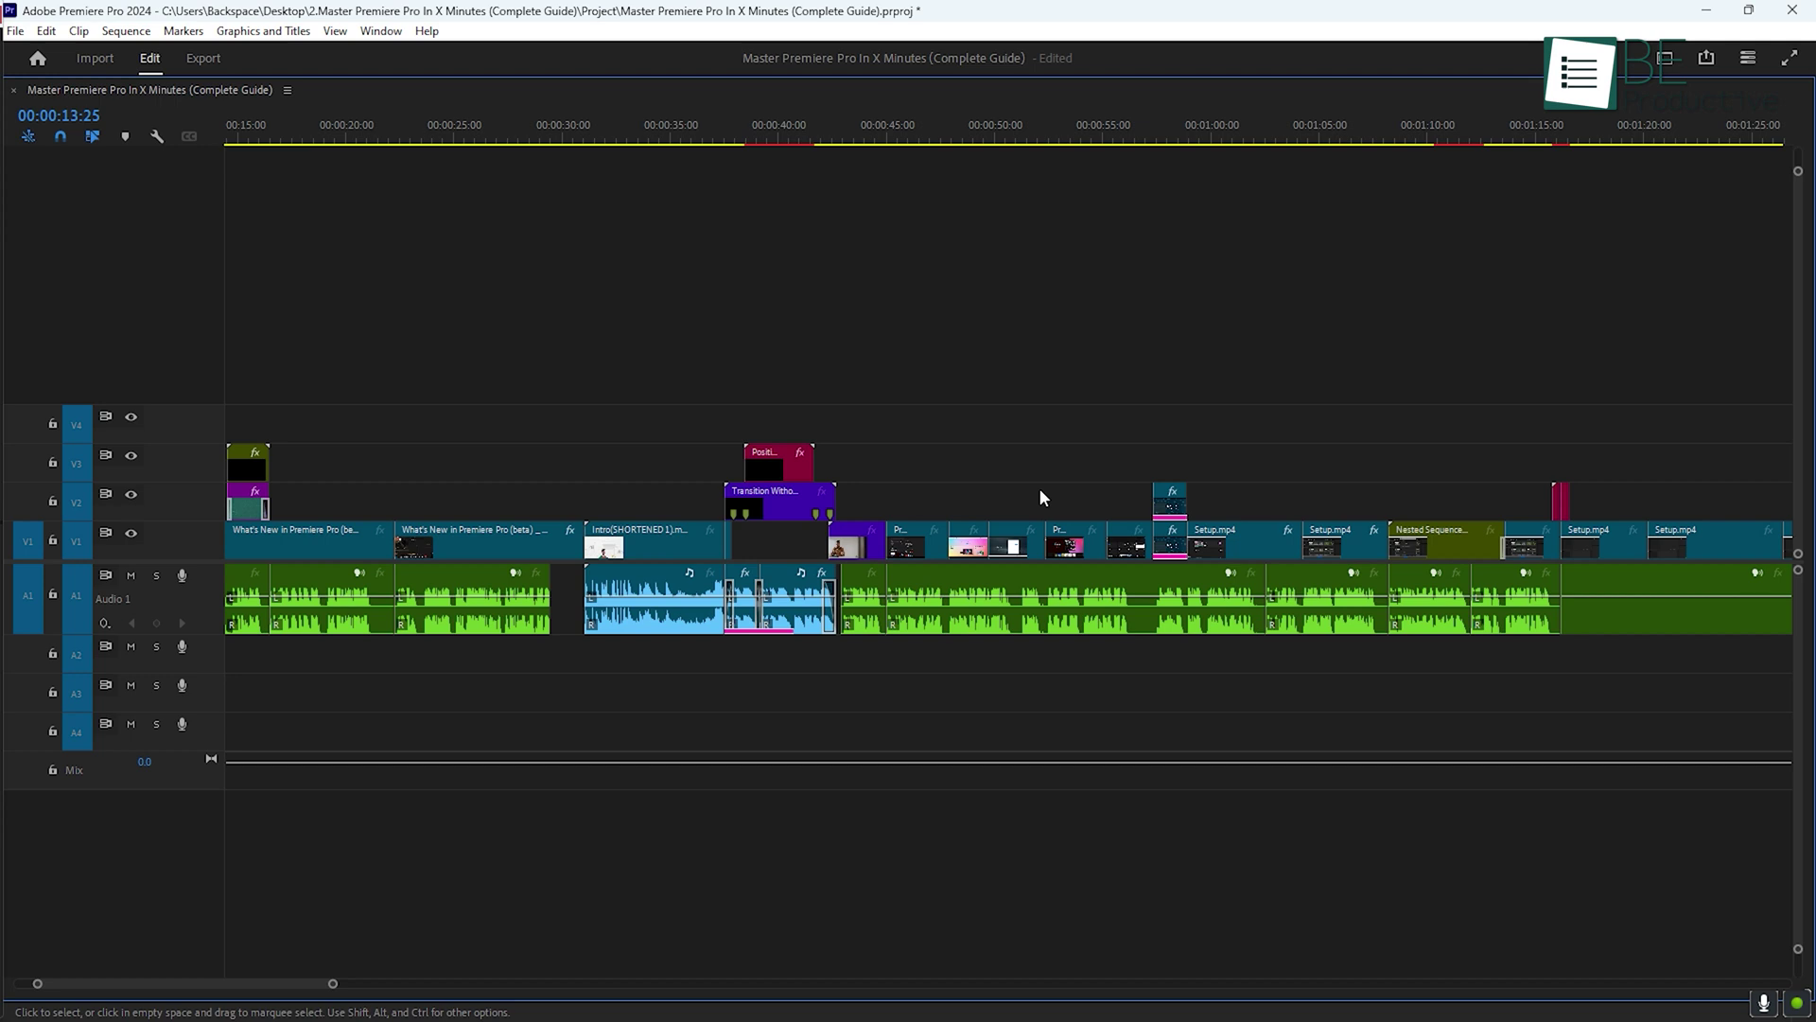
drag(875, 138, 1196, 151)
scroll(1213, 255, down, 5)
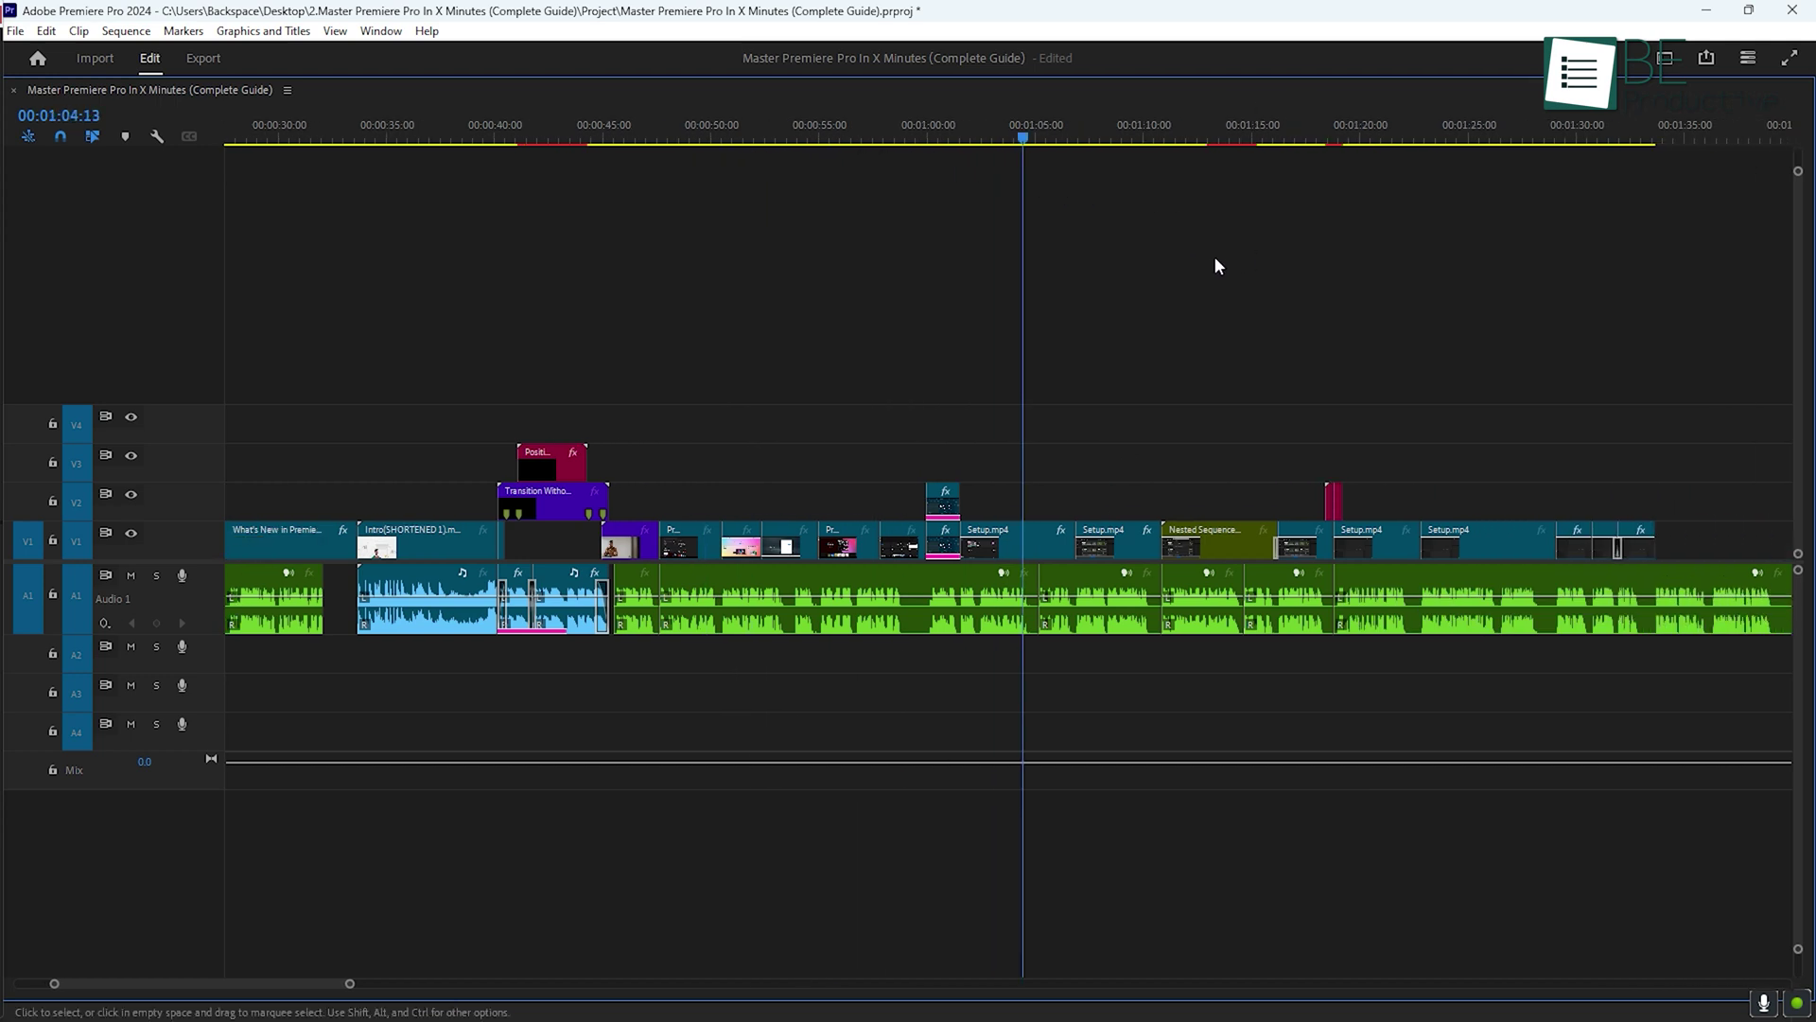
scroll(980, 312, up, 1)
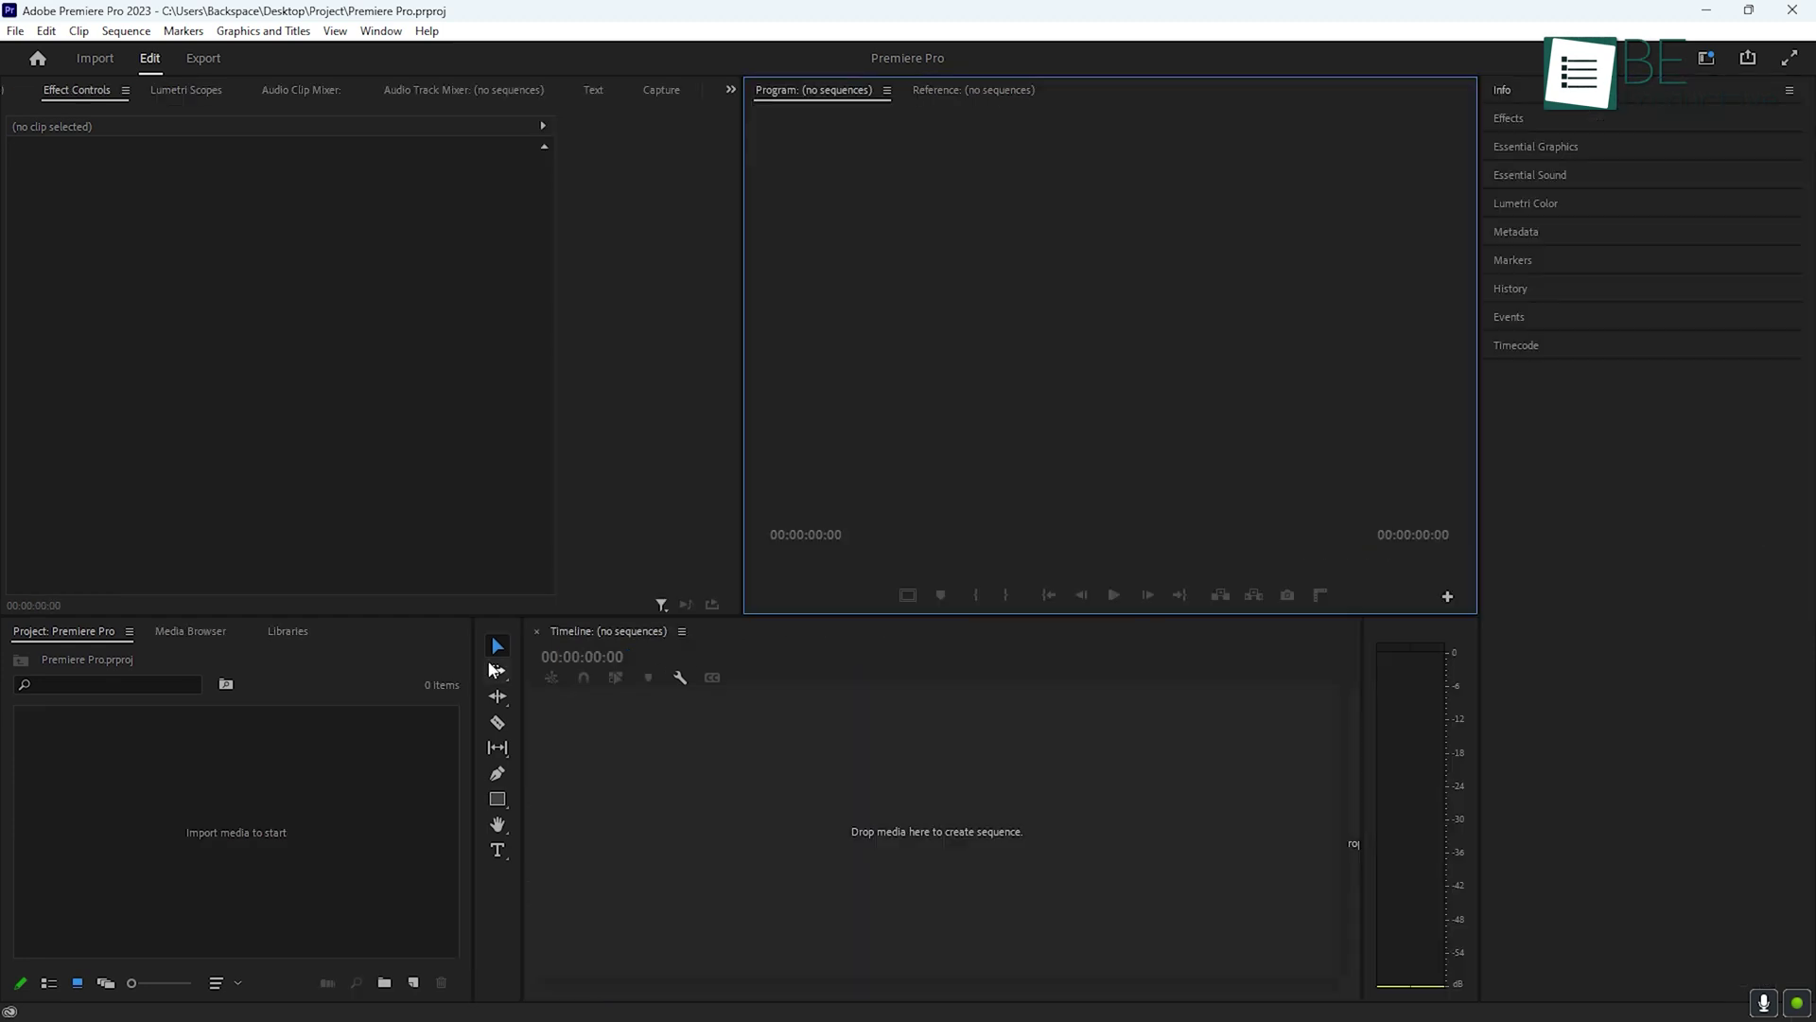
click(498, 700)
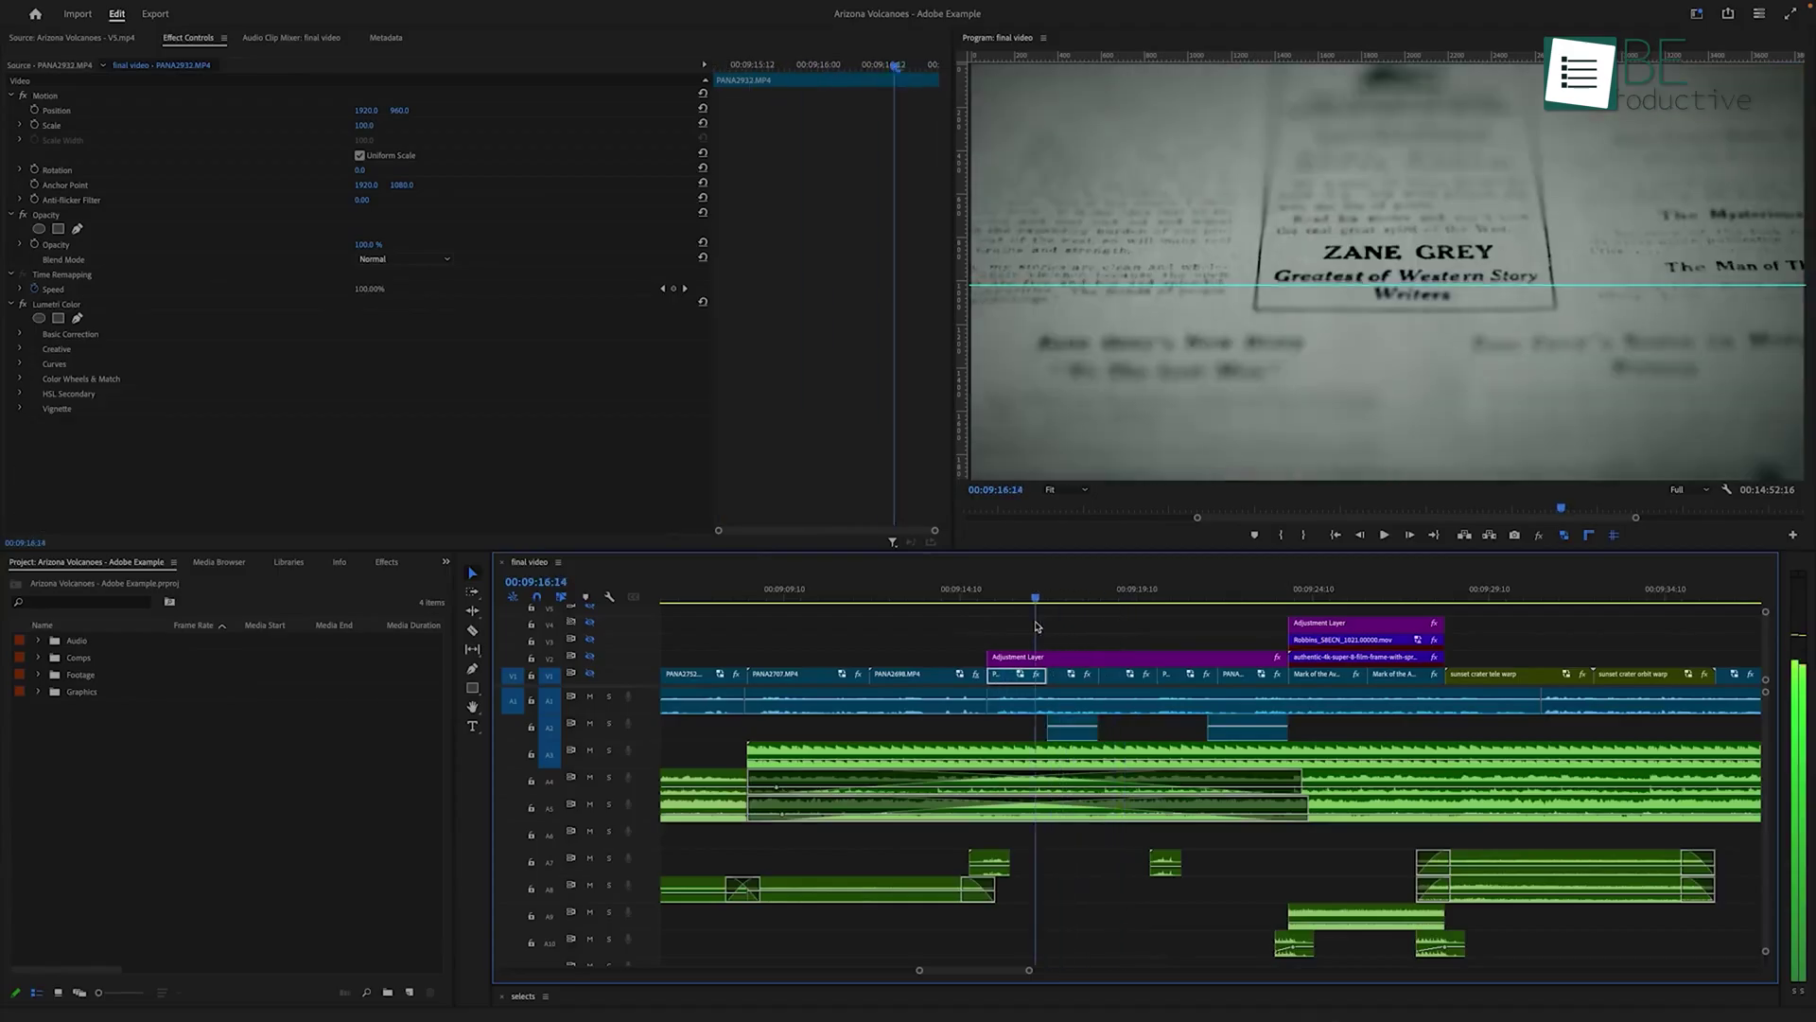
drag(1018, 629, 1122, 633)
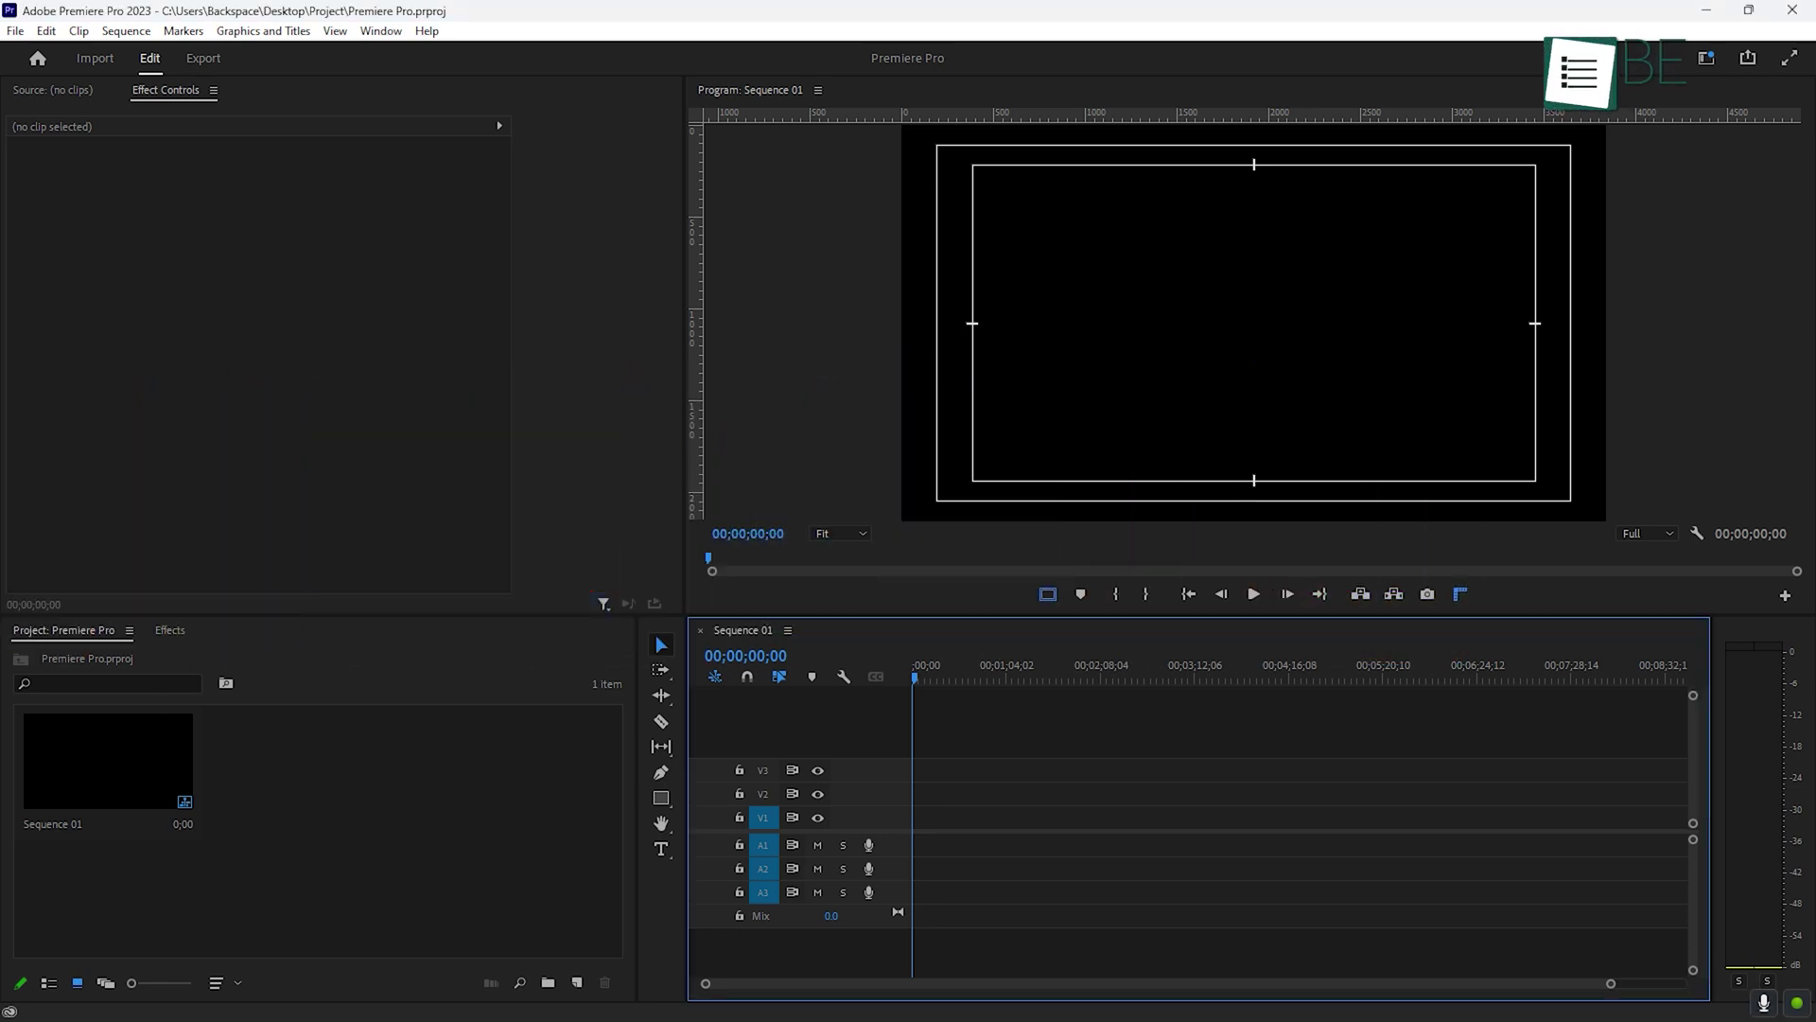
Step: Import the tutorial media, browse the C: drive in Media Browser, then return to the Project panel
drag(0, 606, 341, 811)
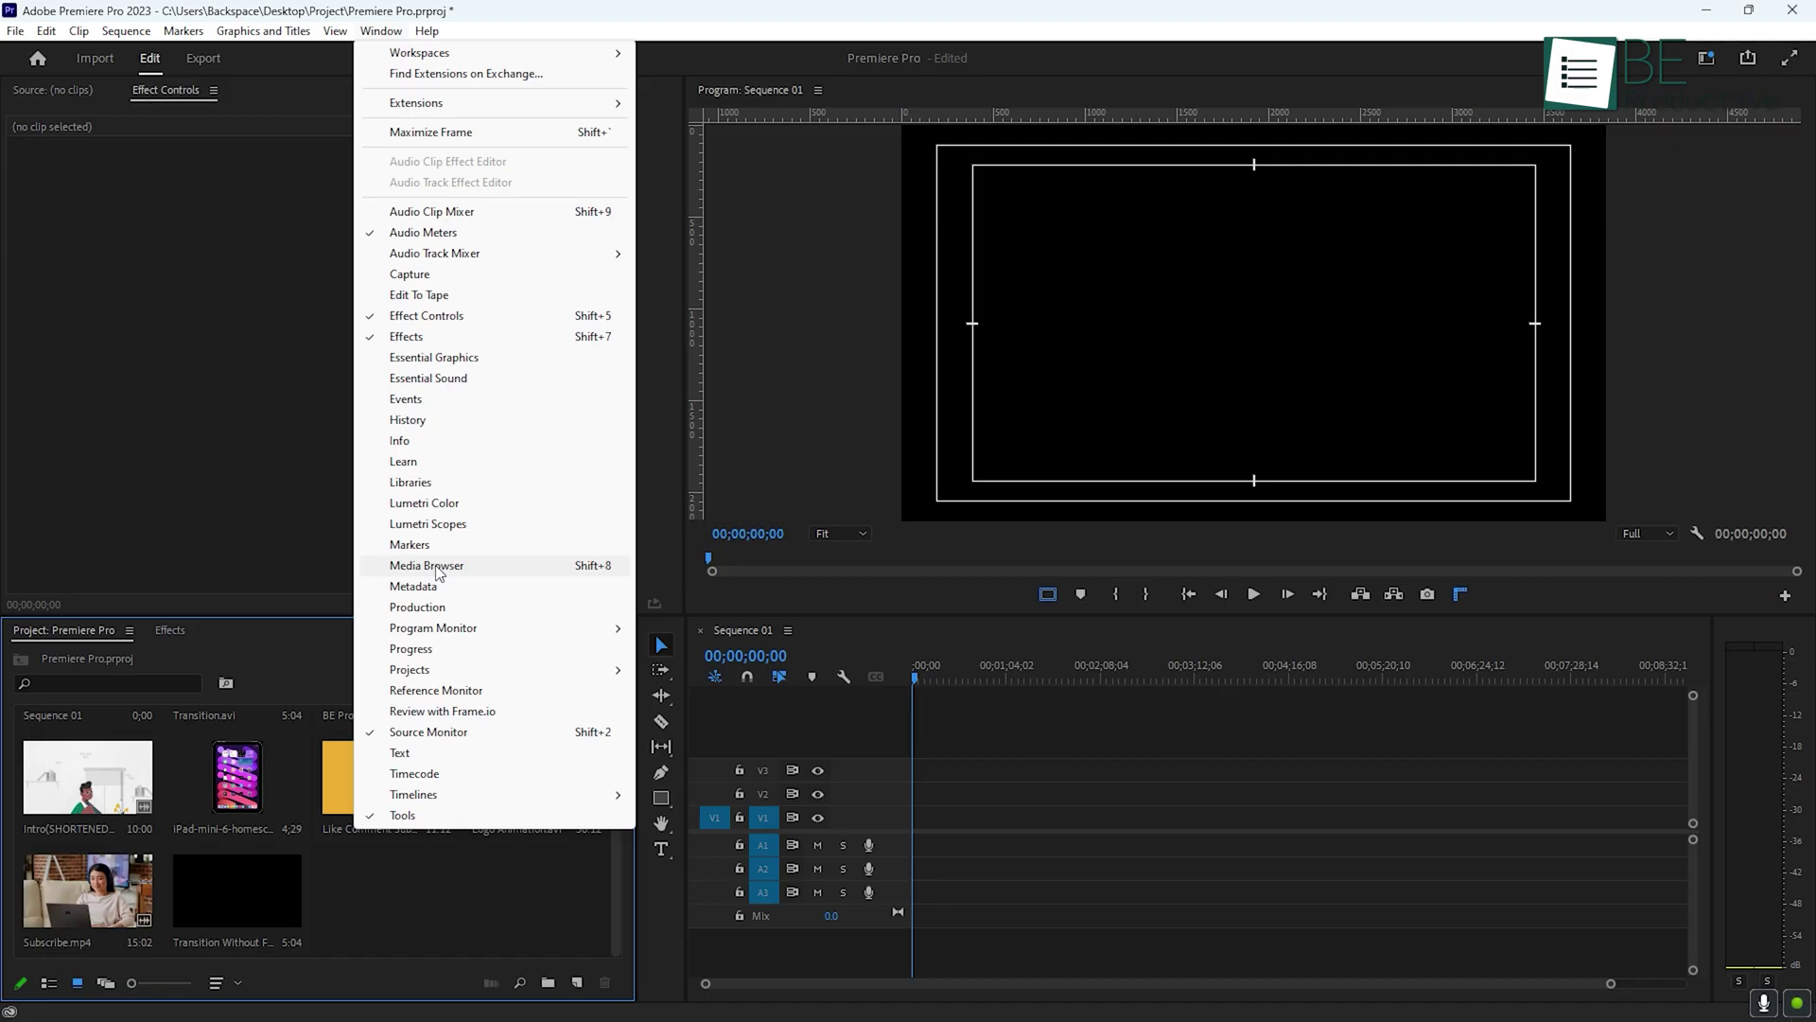
click(436, 567)
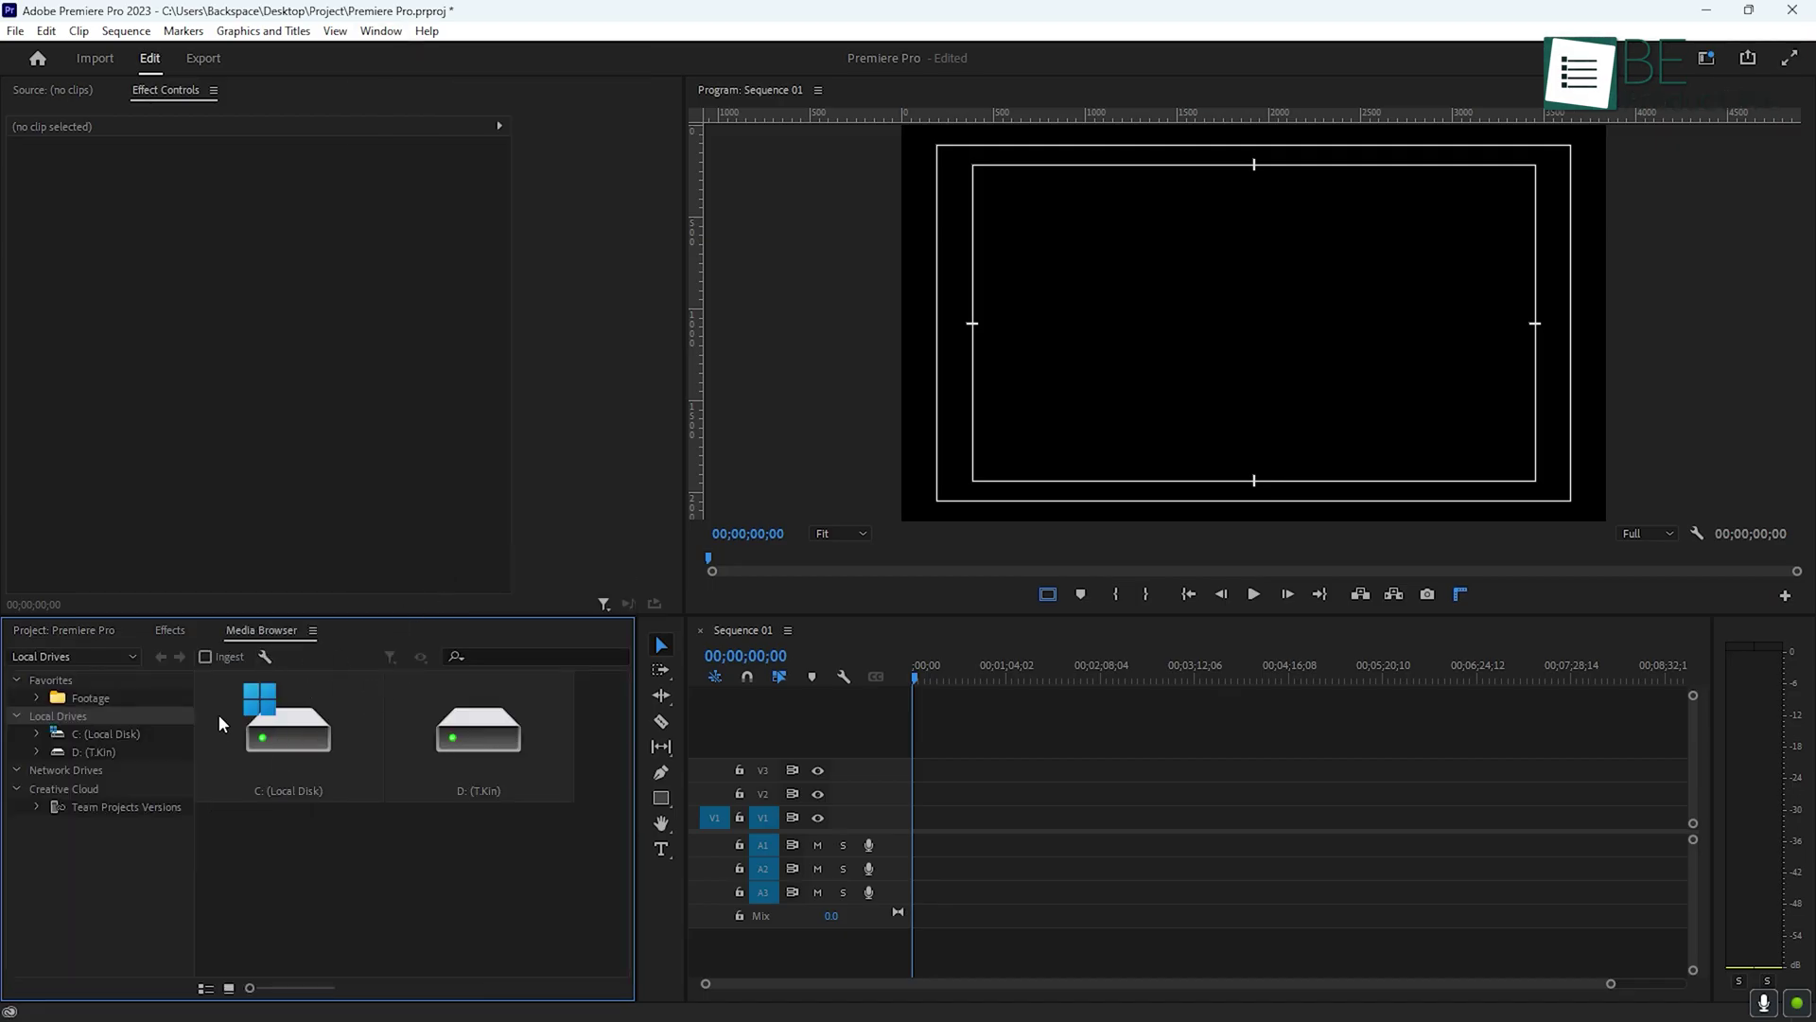
click(98, 730)
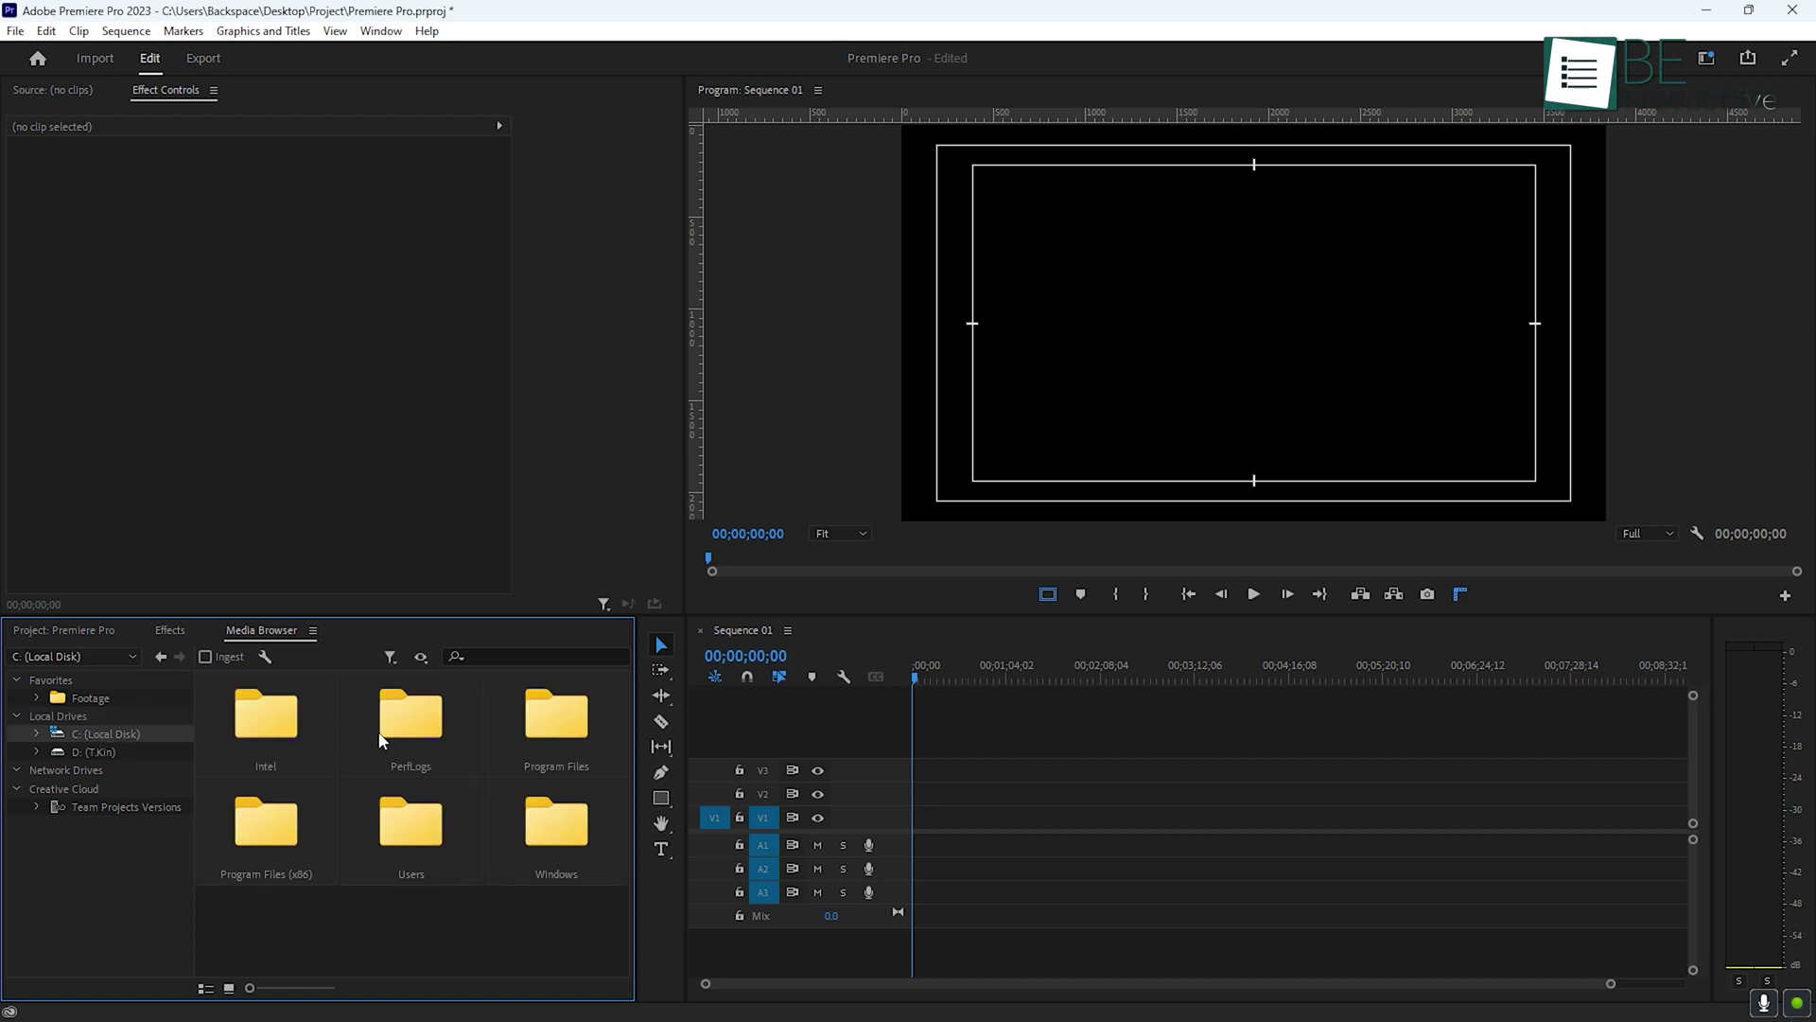
click(64, 630)
scroll(378, 851, down, 1)
scroll(250, 830, up, 1)
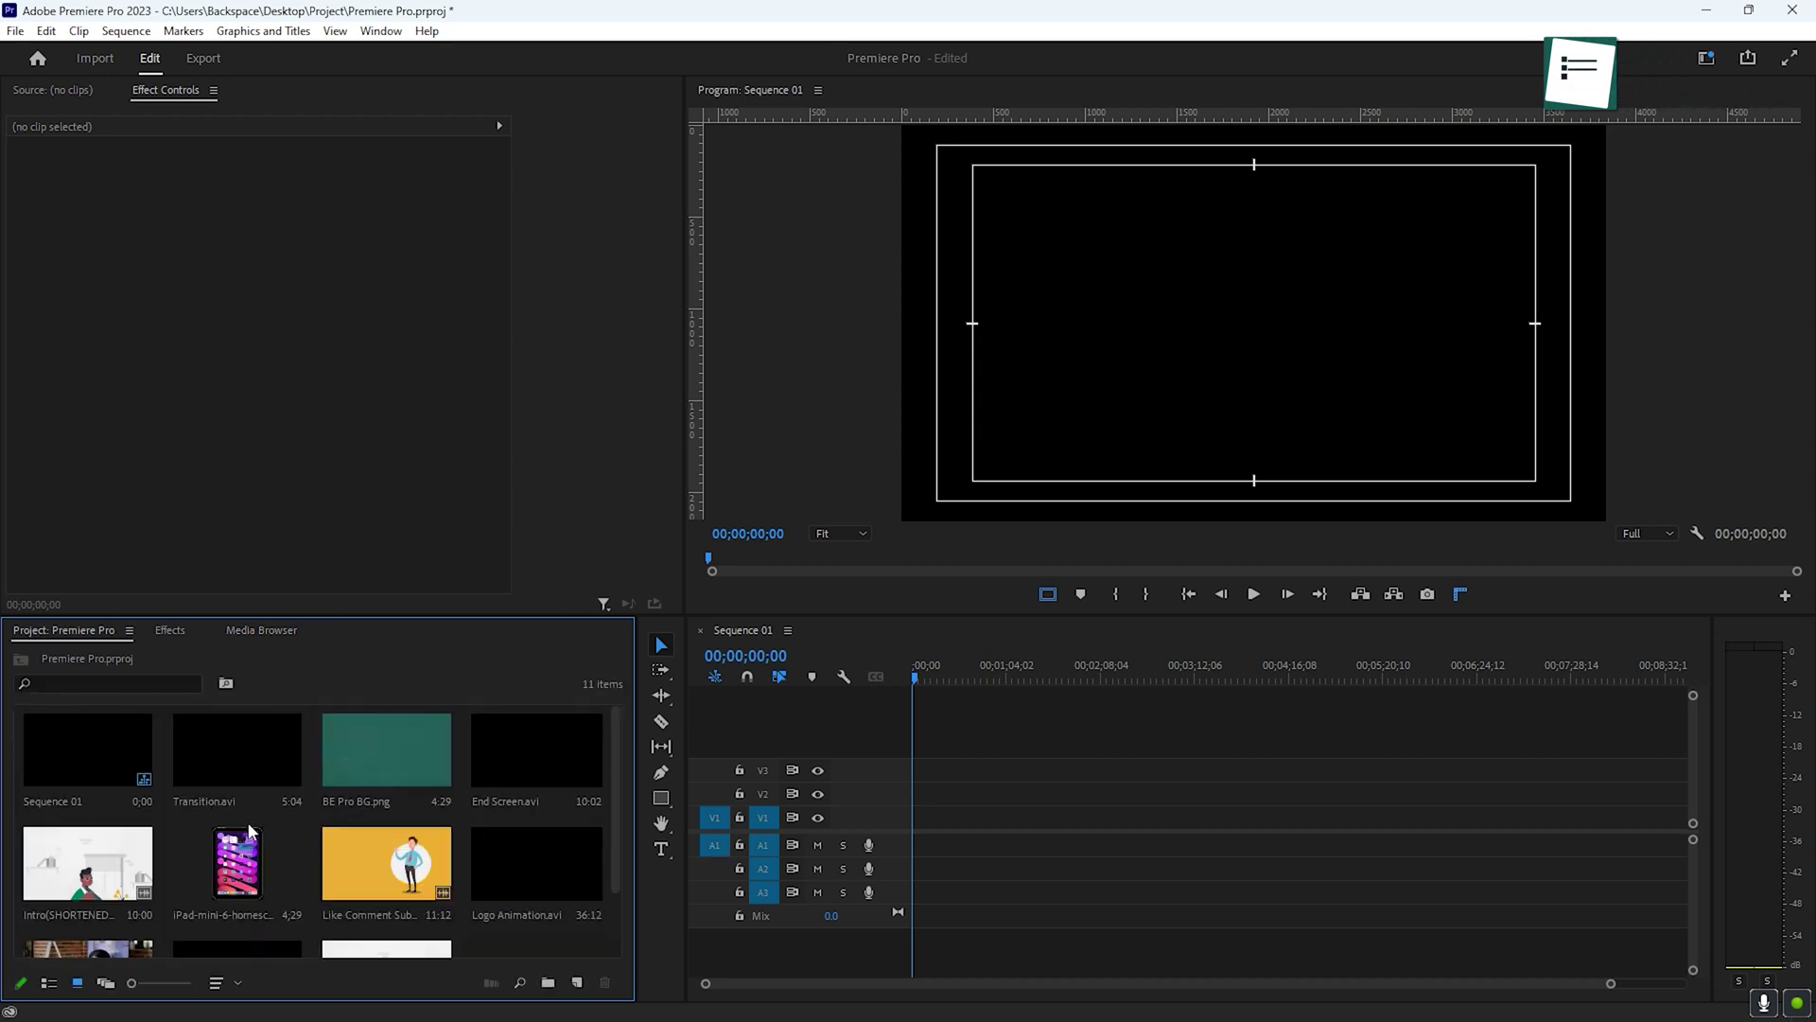
scroll(350, 831, down, 1)
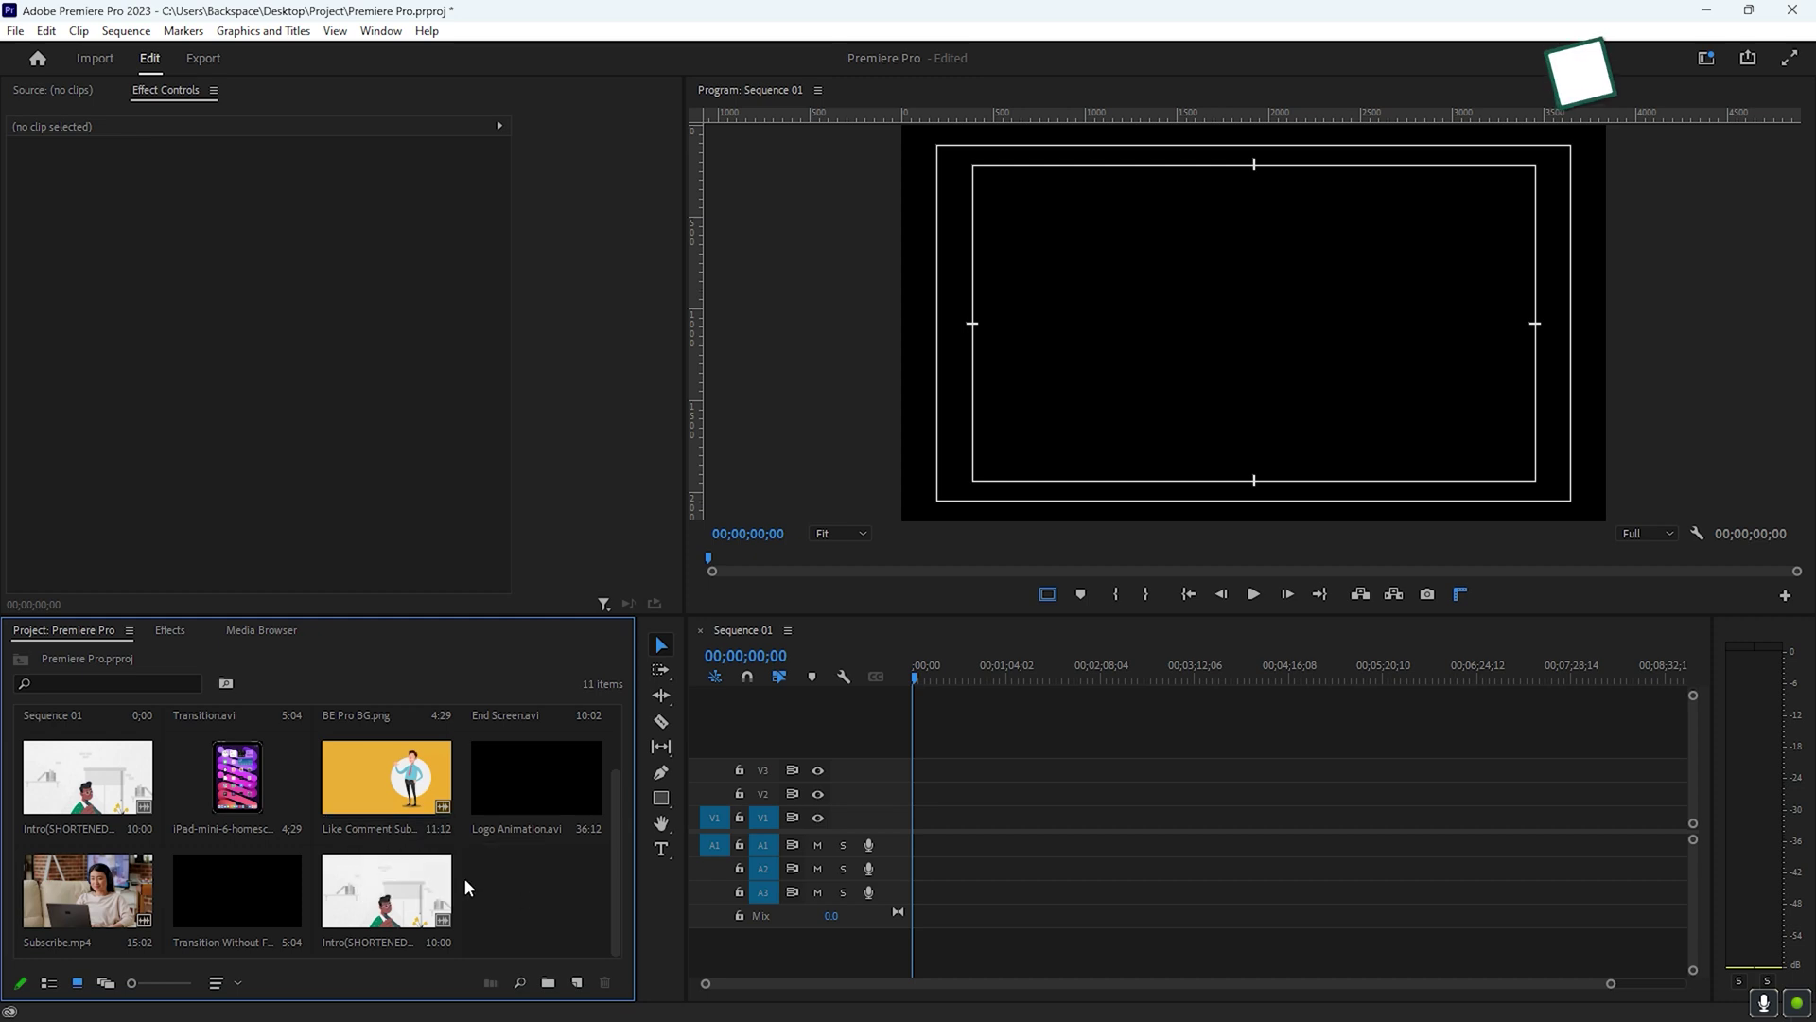
Step: Create a new bin in the project and name it Graphics
right_click(510, 873)
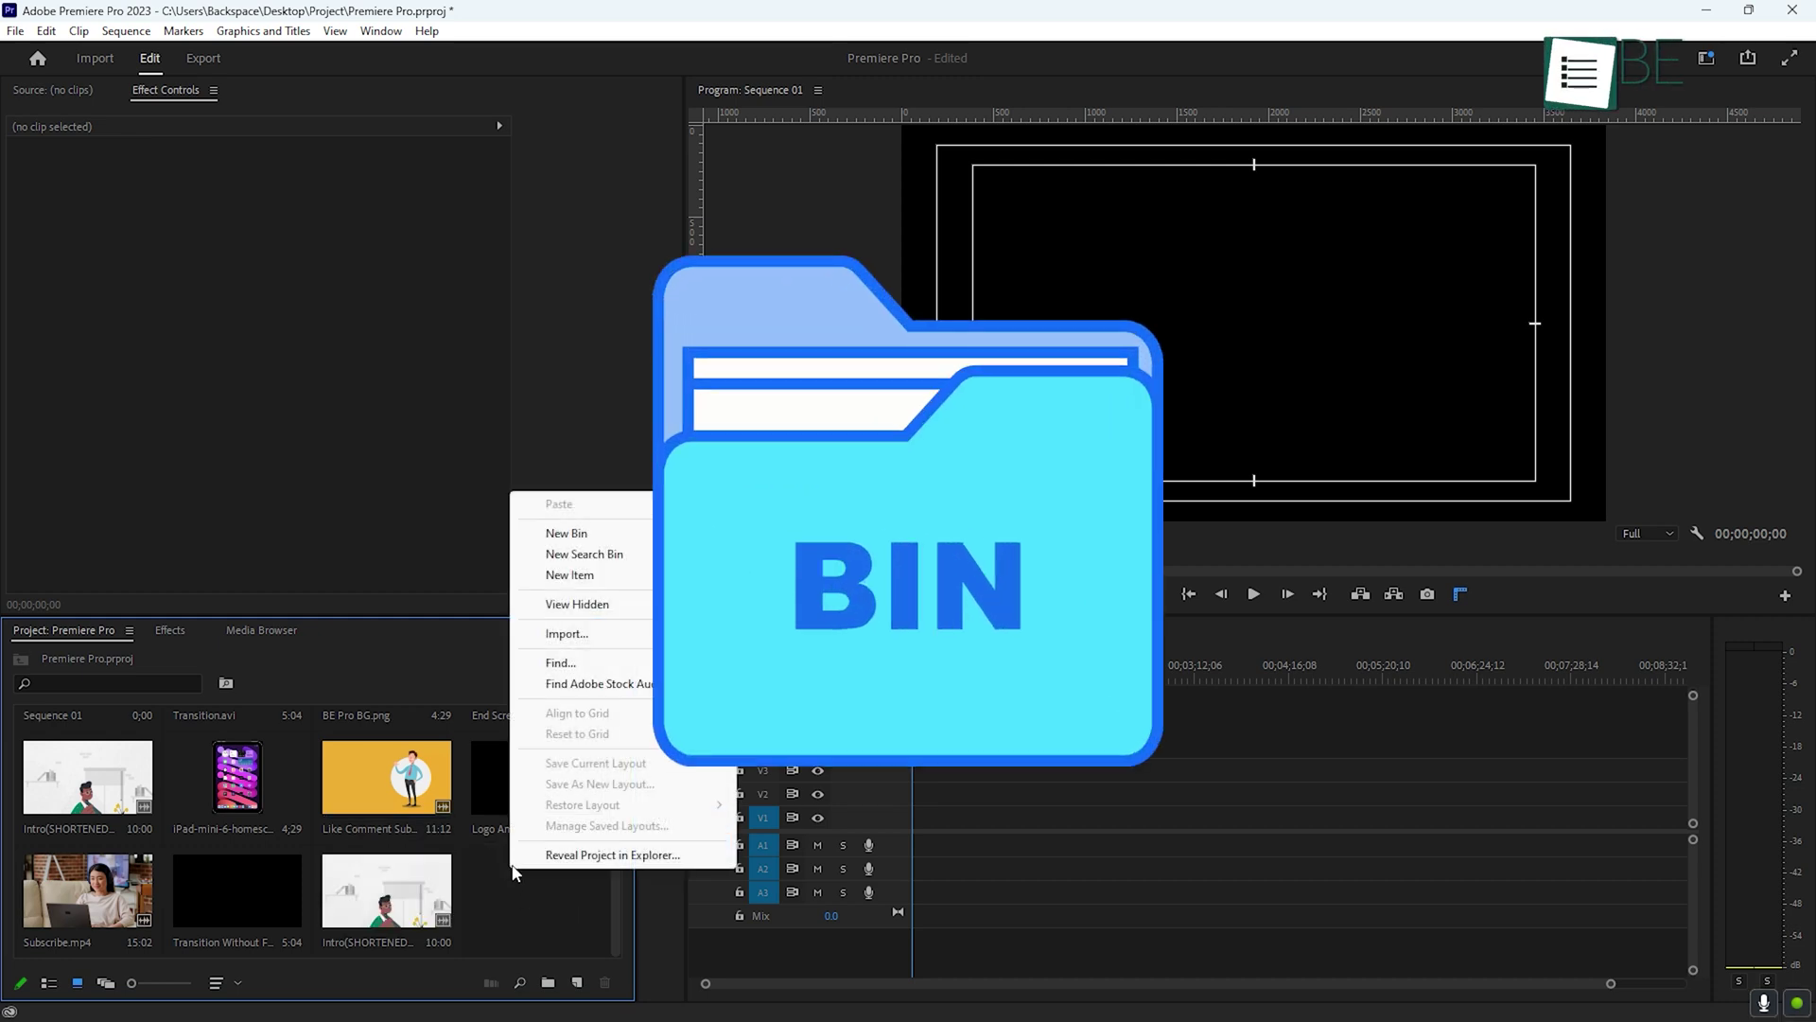
click(567, 533)
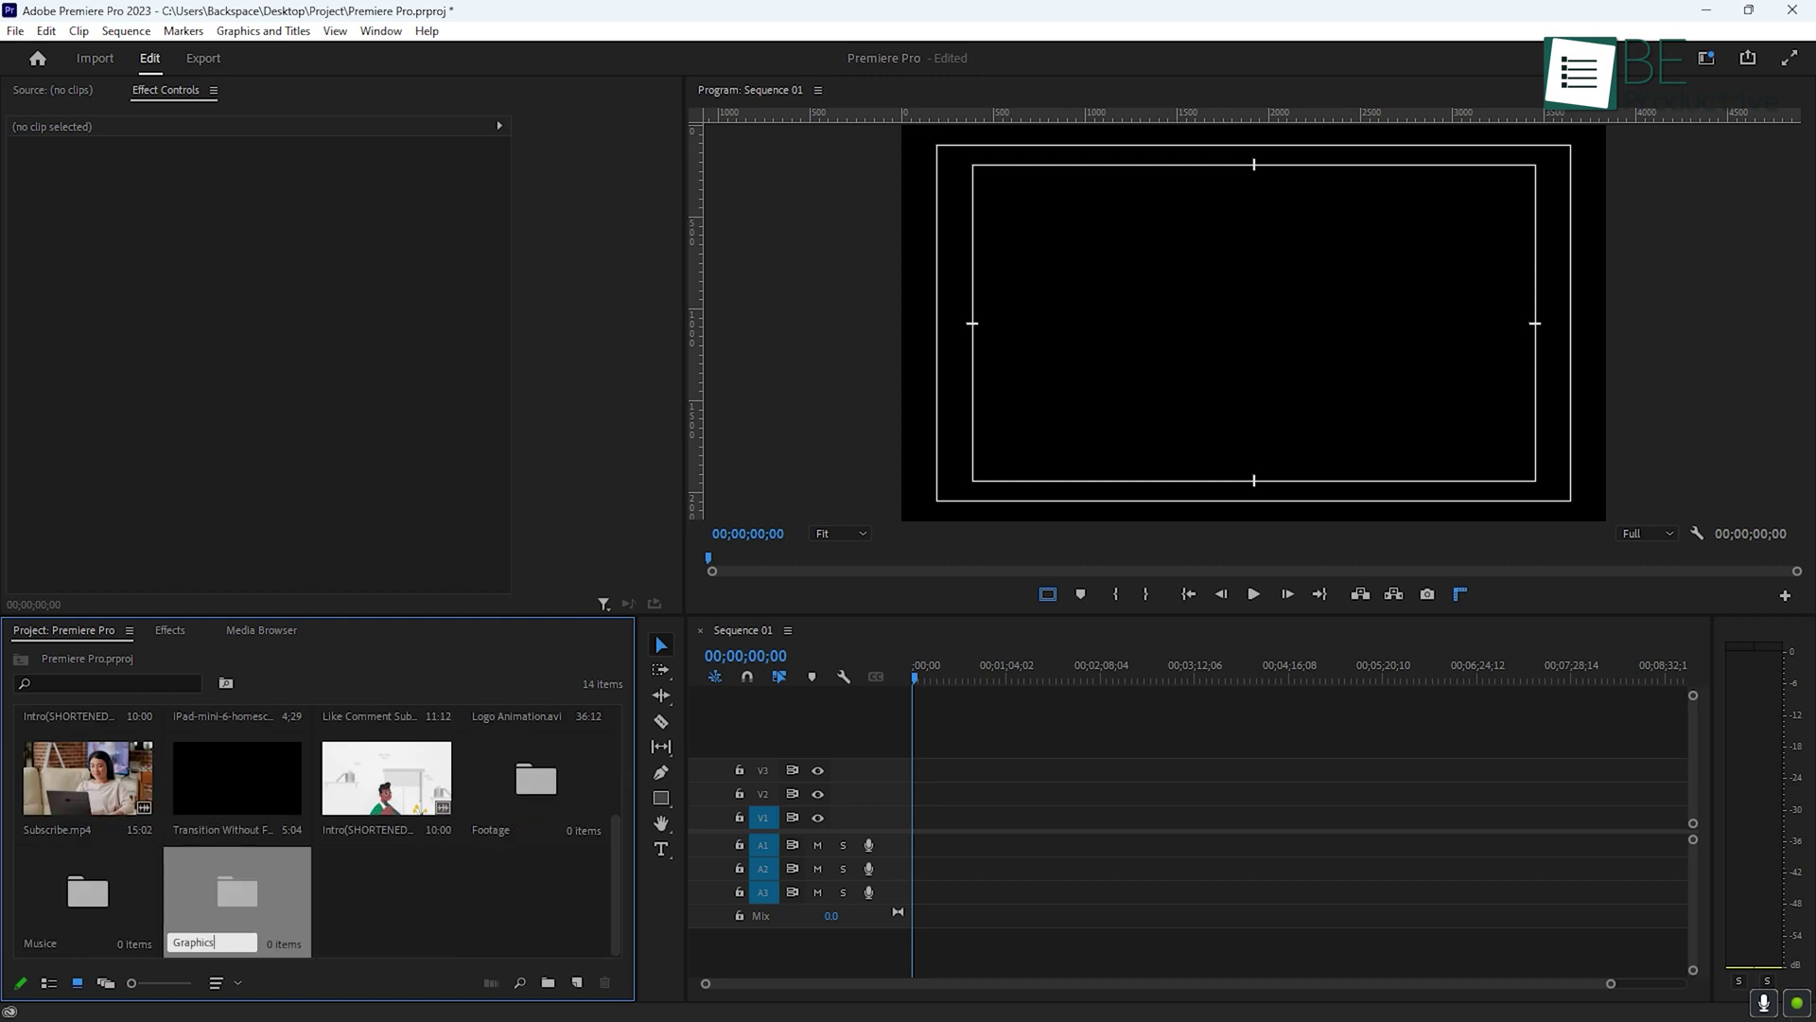
click(386, 777)
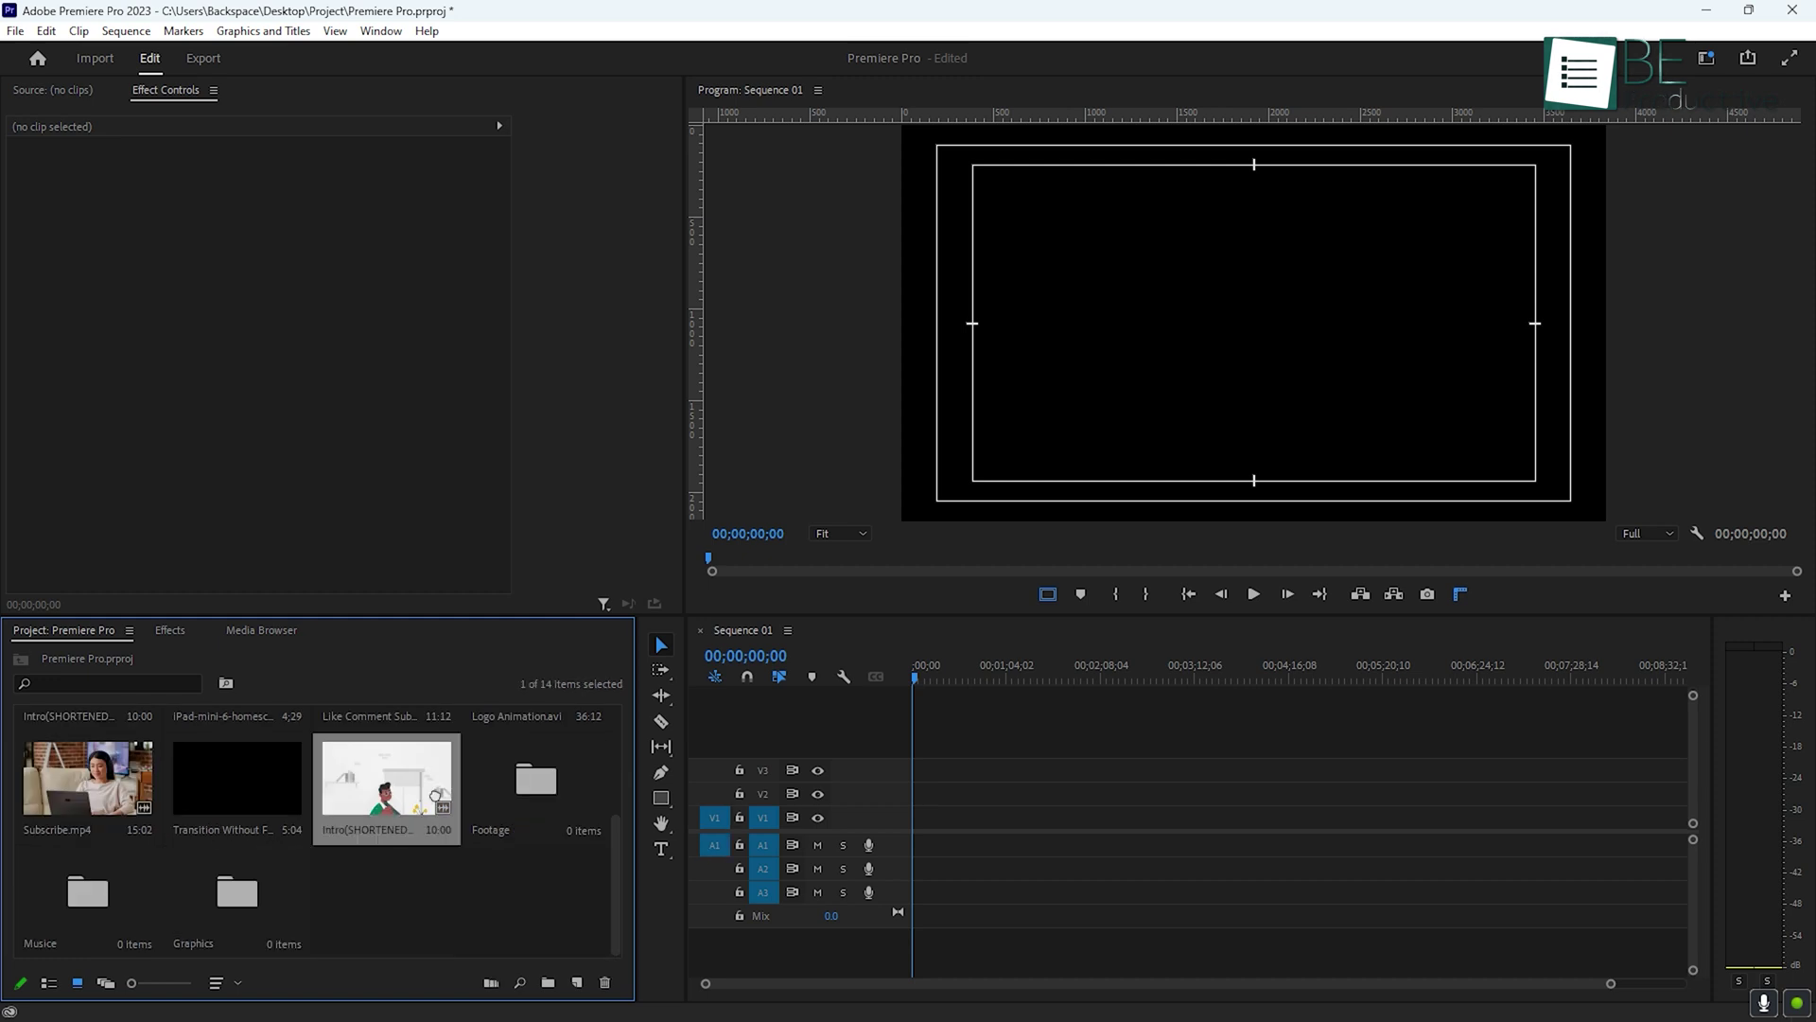
Step: Move the Intro and Subscribe.mp4 clips into the Footage bin
drag(386, 778, 536, 779)
click(65, 793)
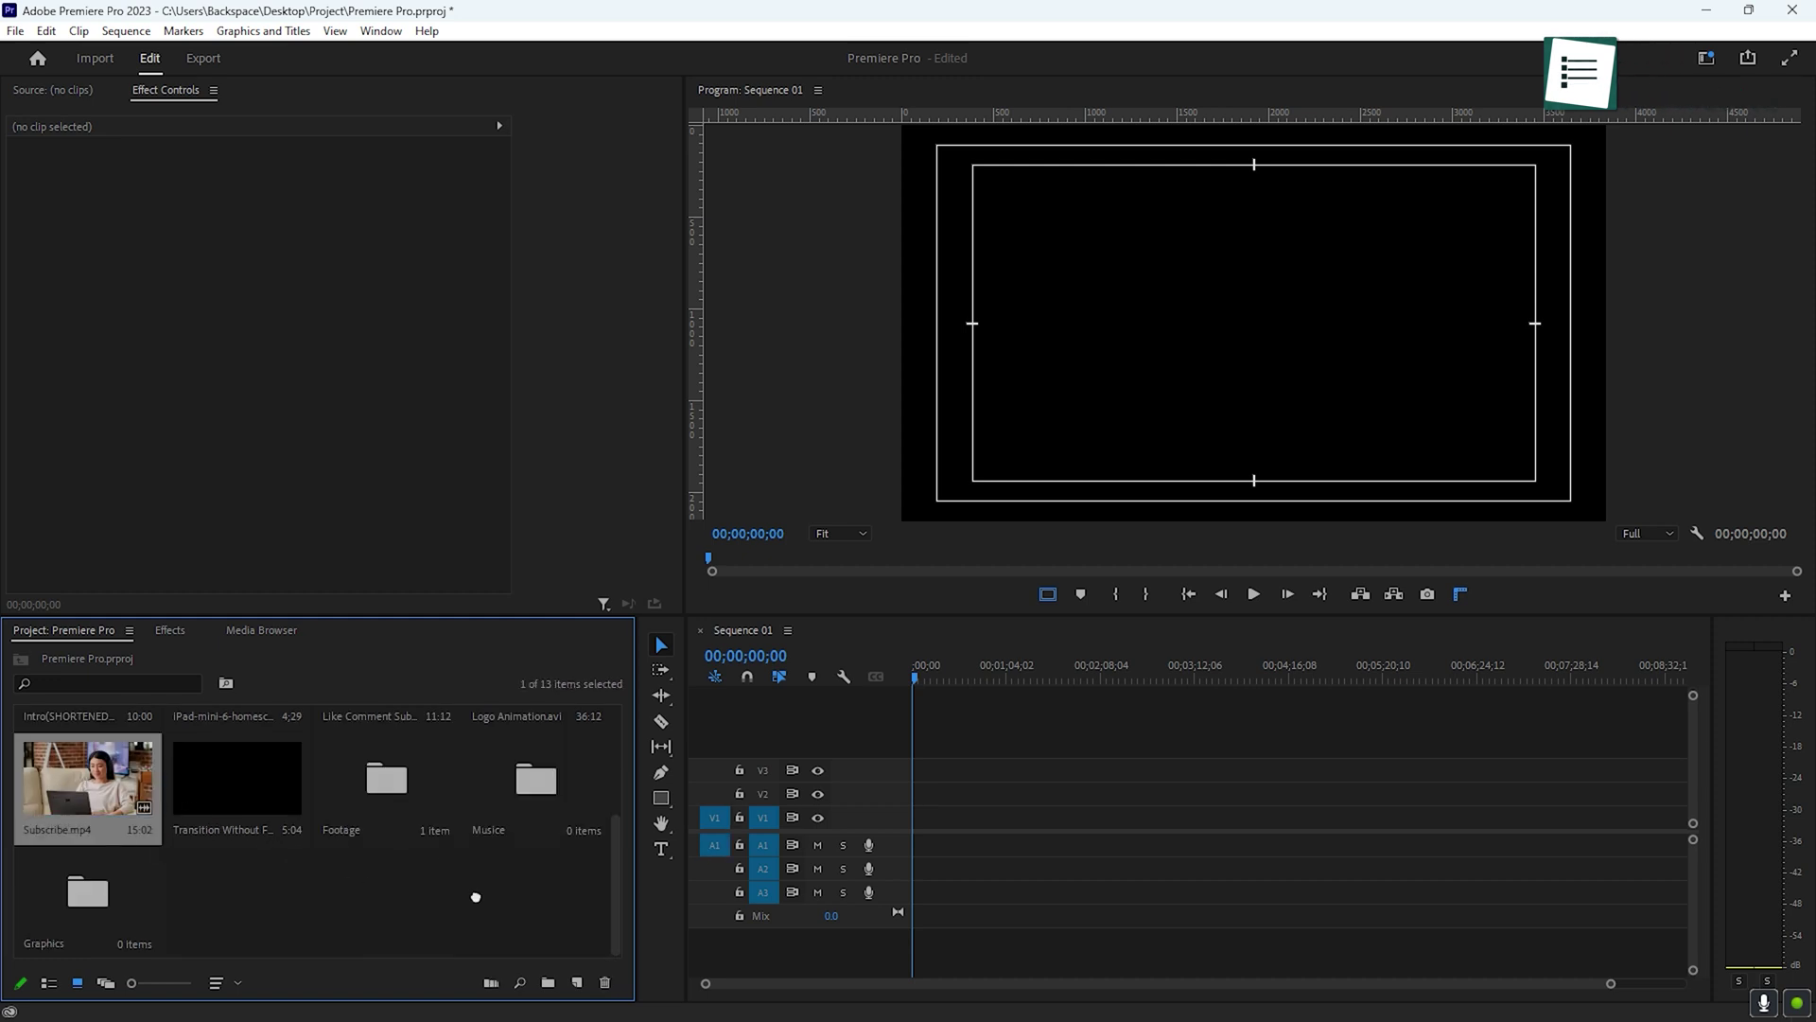
drag(454, 858, 384, 857)
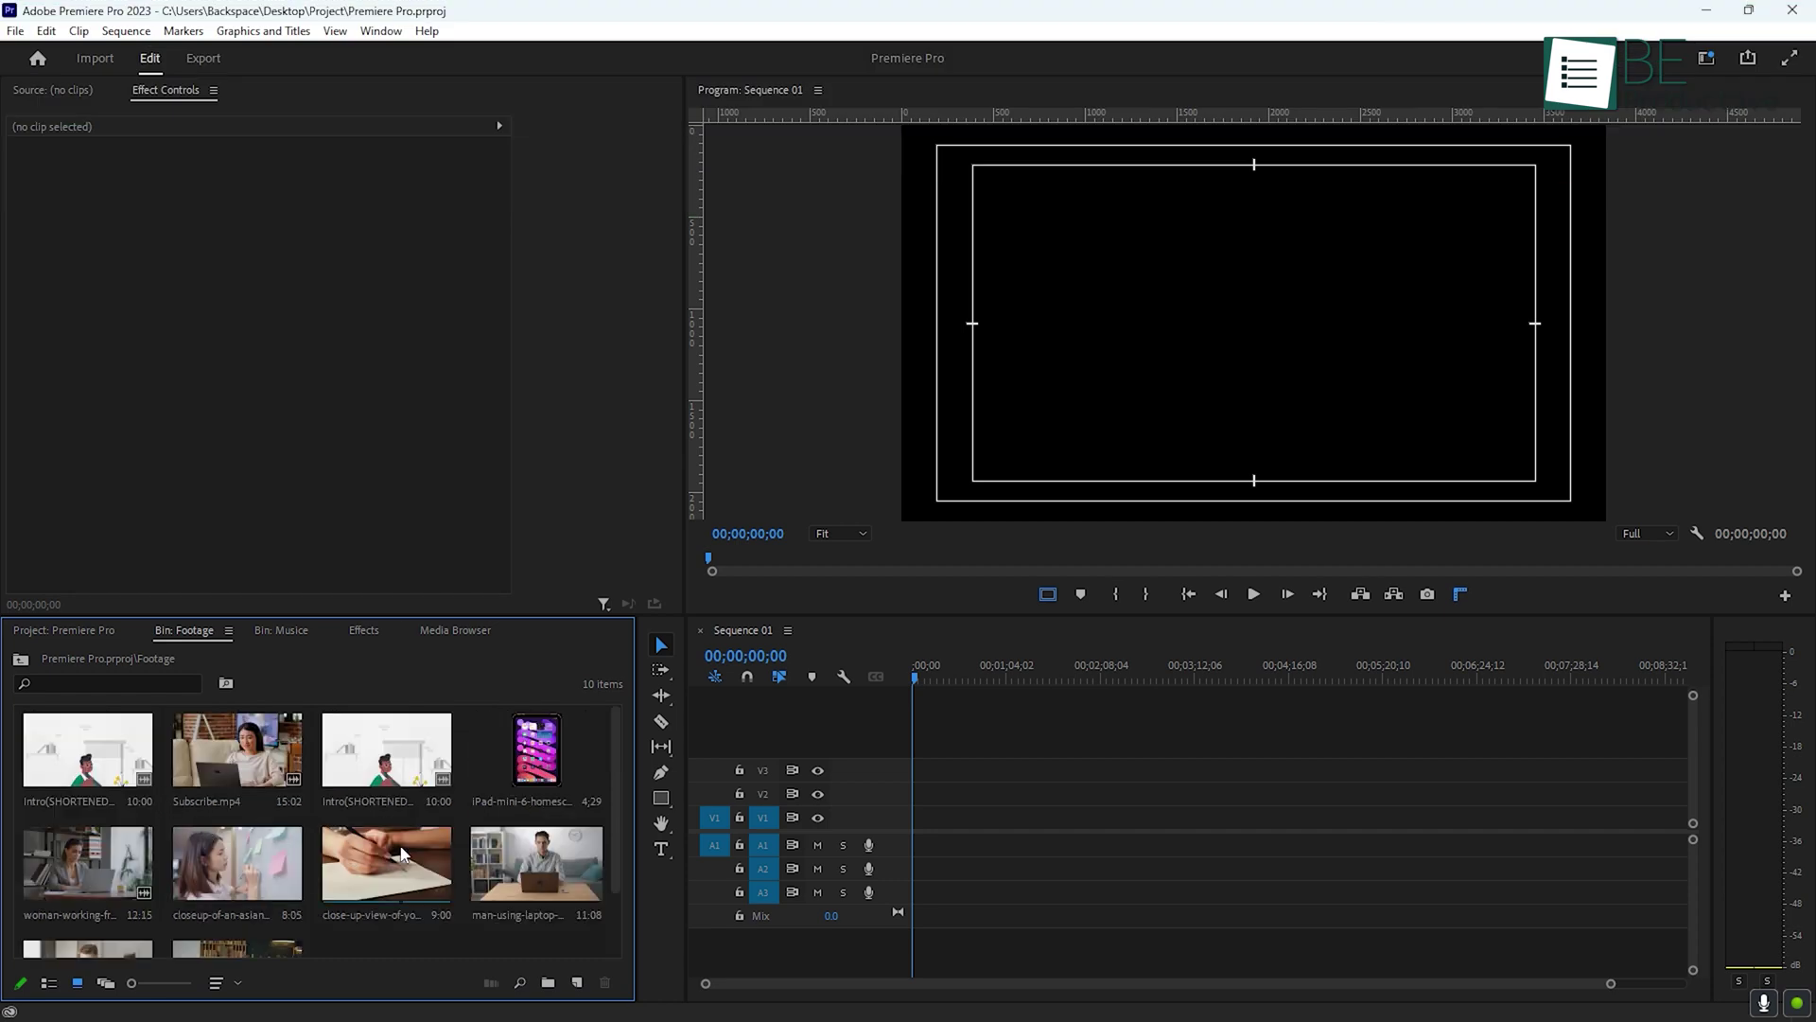
Step: Place the closeup clip at the sequence start, trial a head trim at 00;00;01;04, then undo it
scroll(401, 855, down, 2)
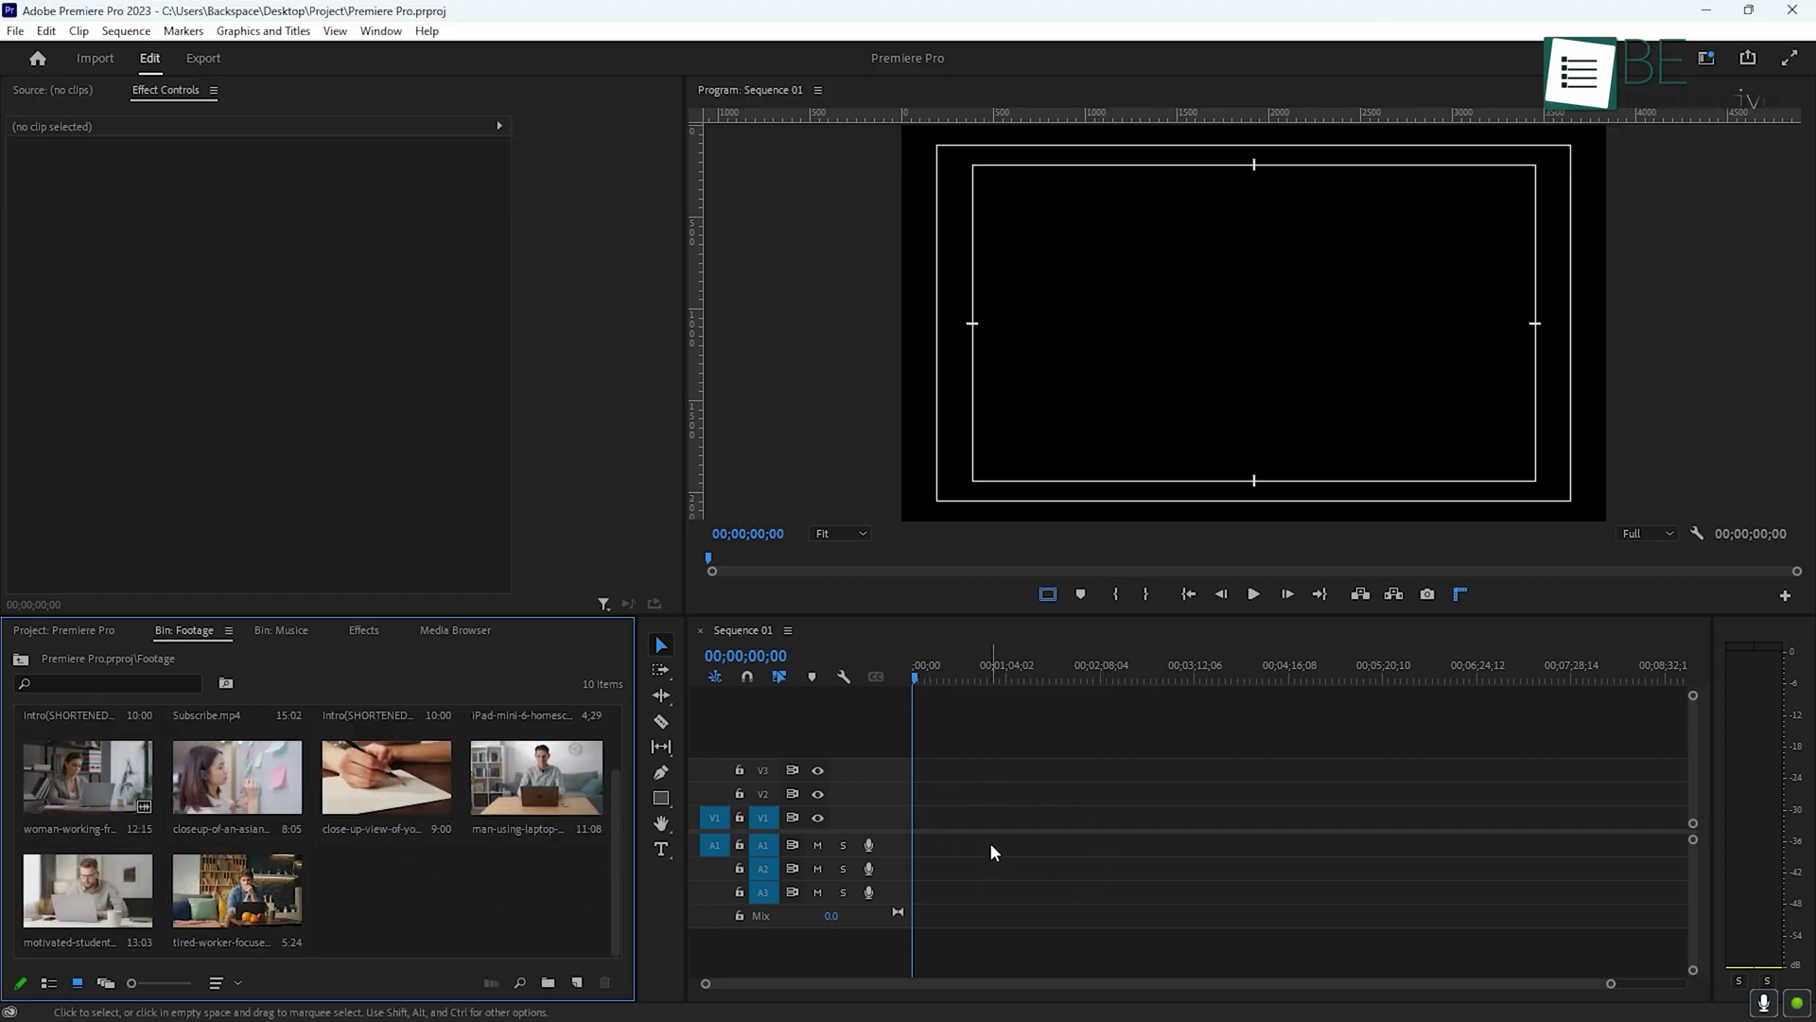
key(equal)
key(equal)
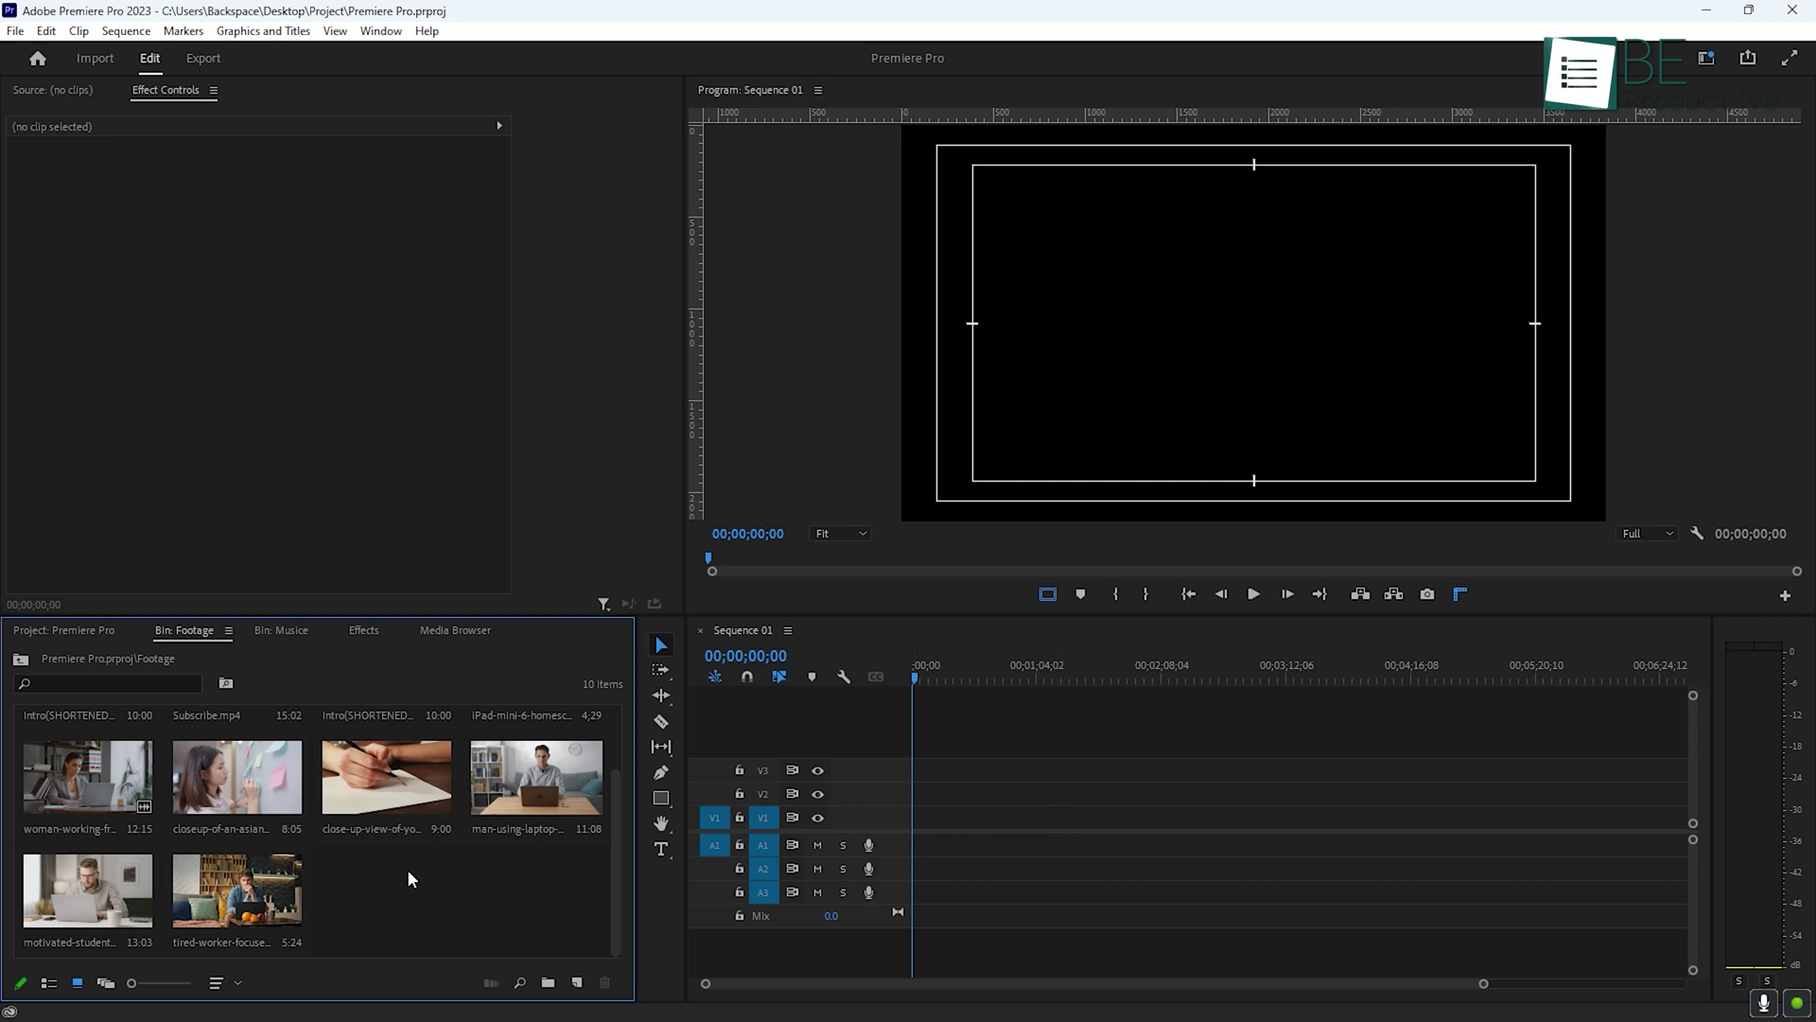
drag(224, 780, 923, 819)
key(equal)
key(equal)
key(equal)
key(equal)
key(equal)
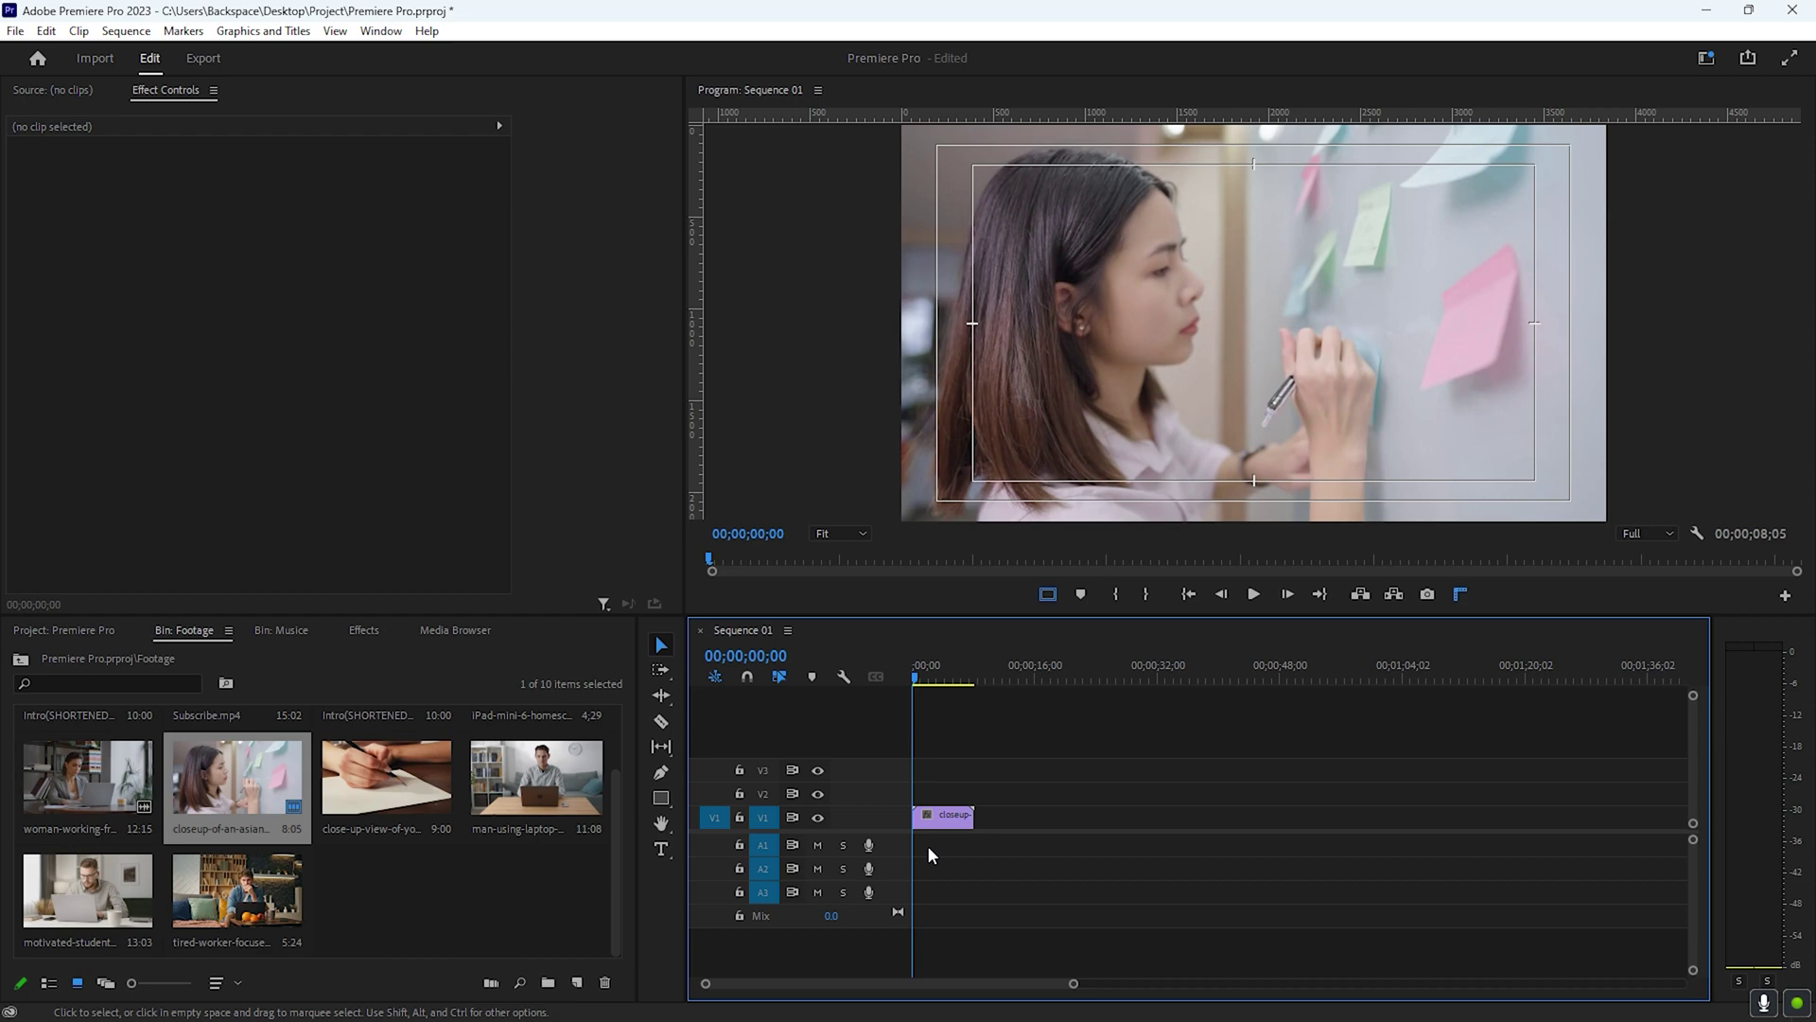
key(equal)
key(equal)
click(970, 674)
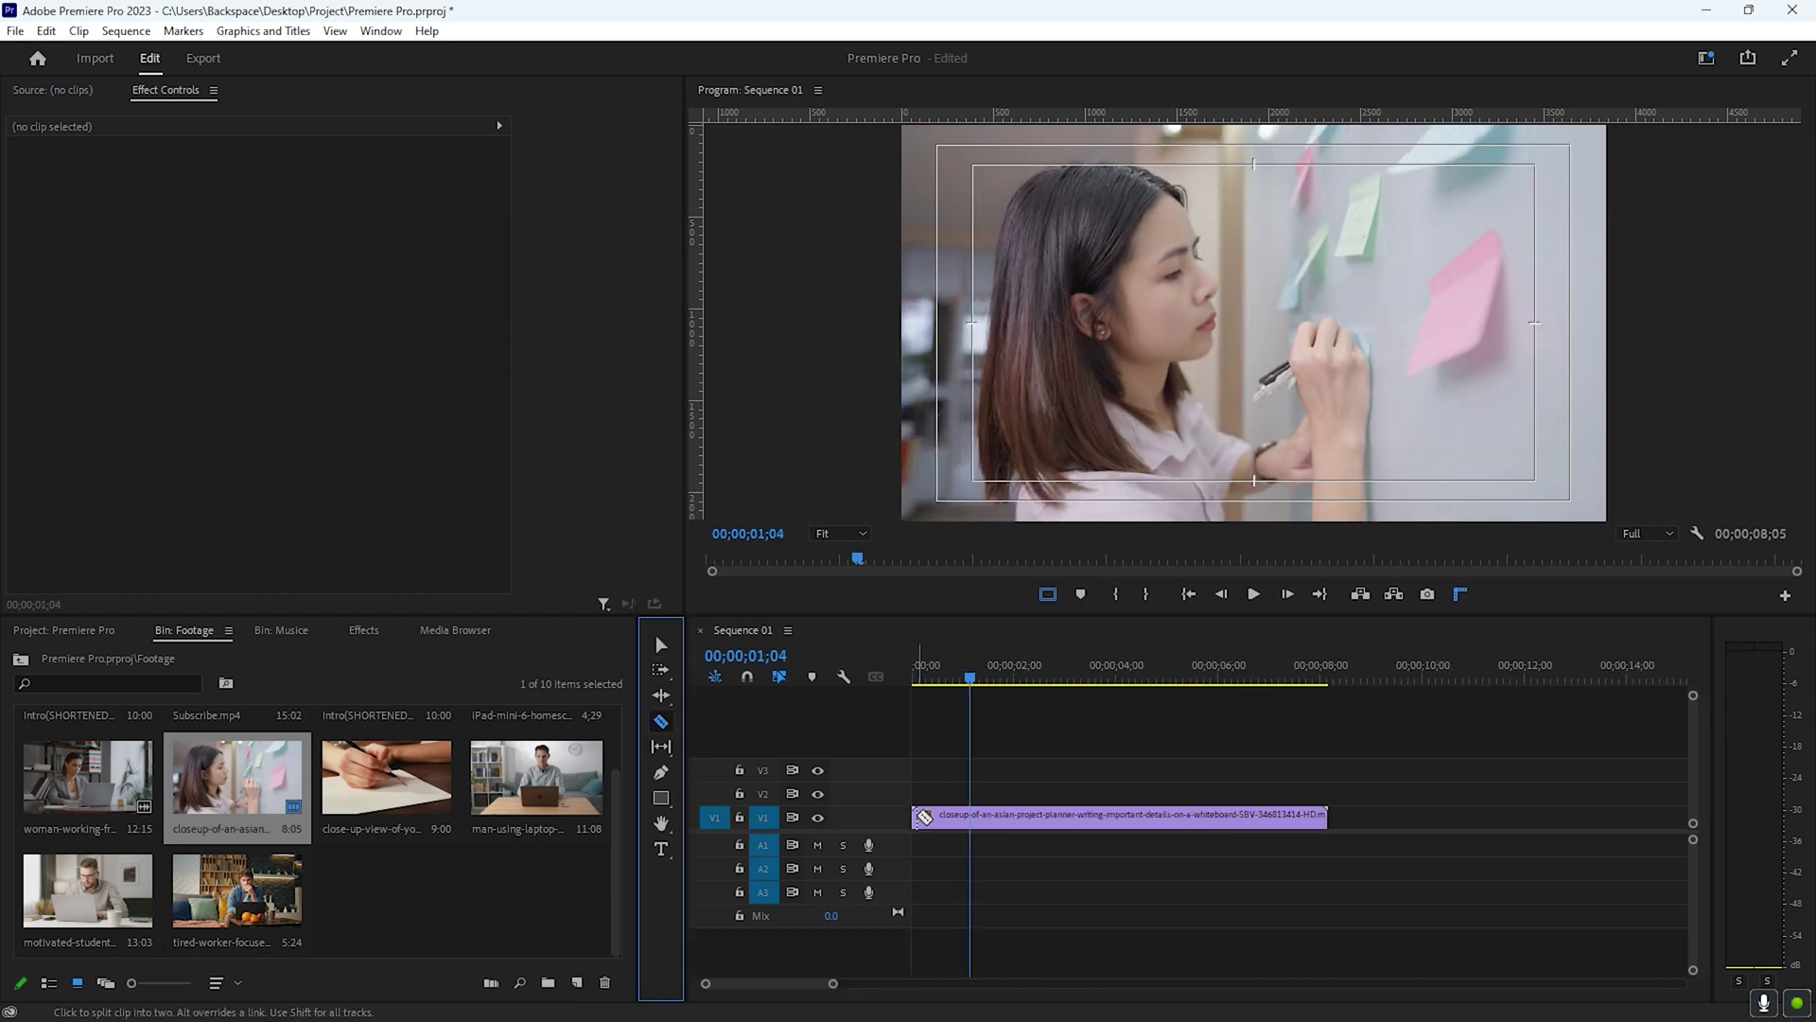
mouse_move(918, 815)
mouse_down()
mouse_move(970, 814)
mouse_move(950, 814)
mouse_up()
click(1053, 753)
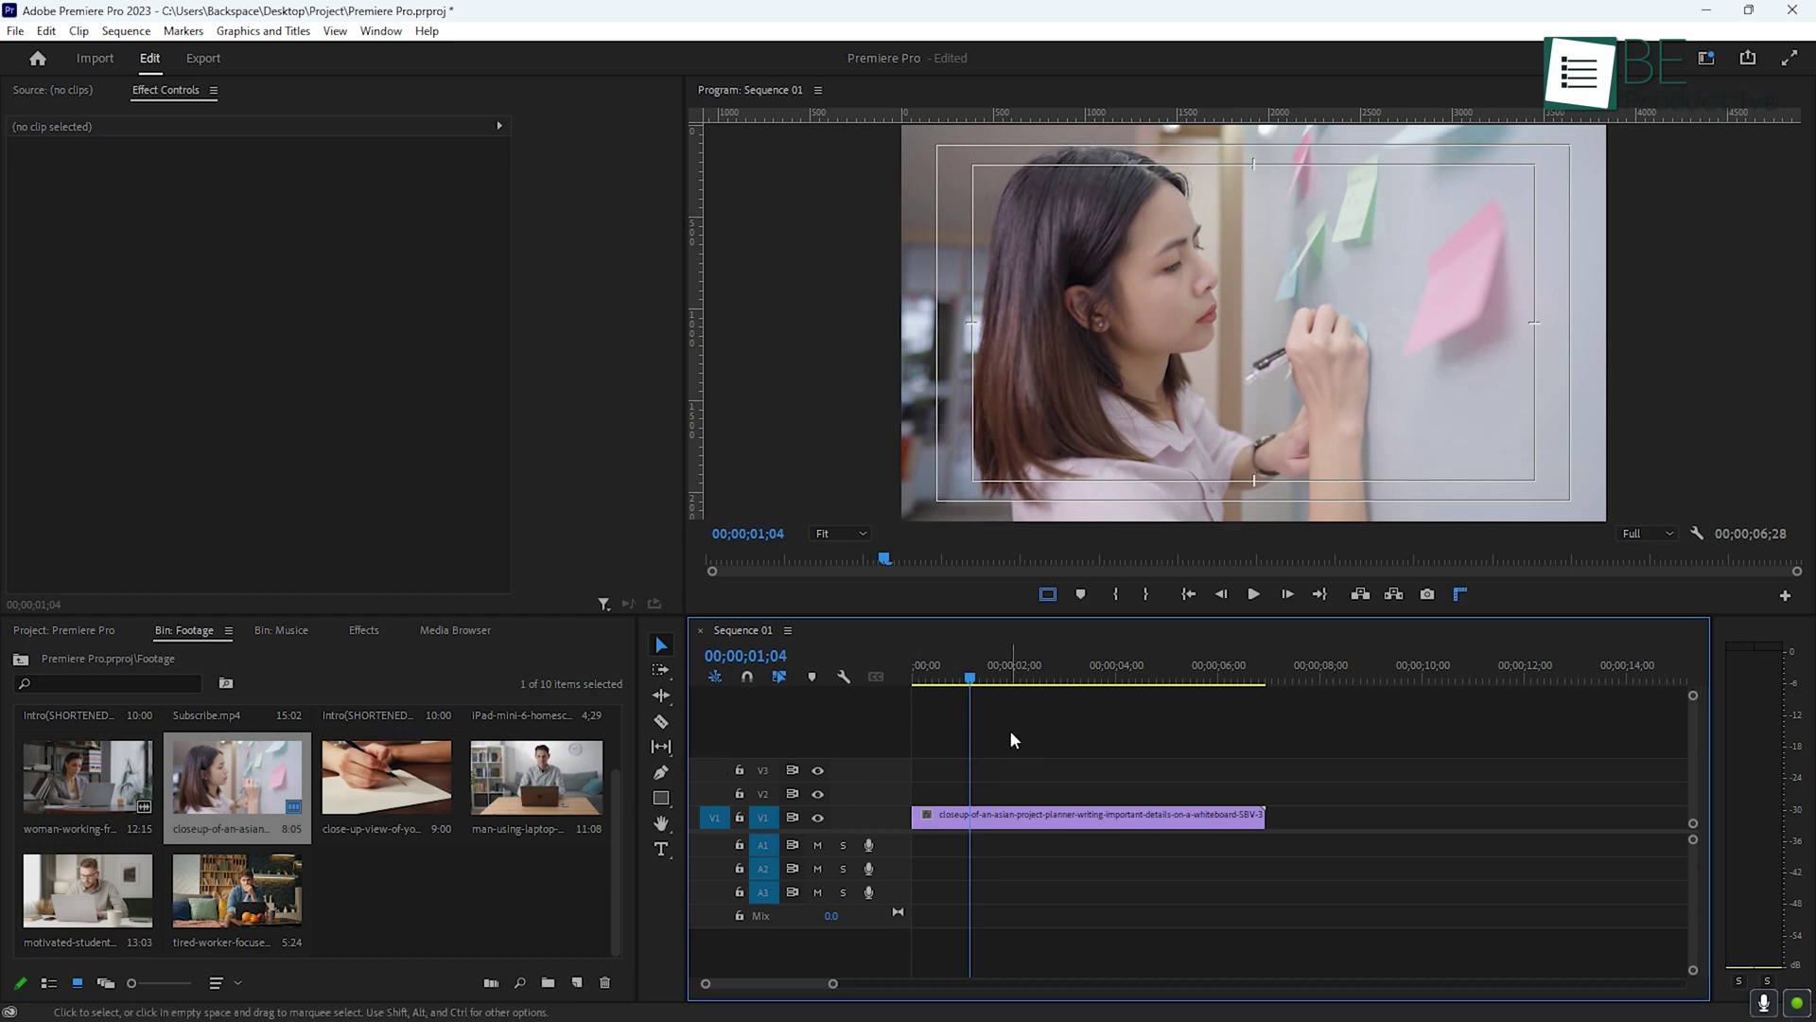
key(ctrl+z)
key(ctrl+z)
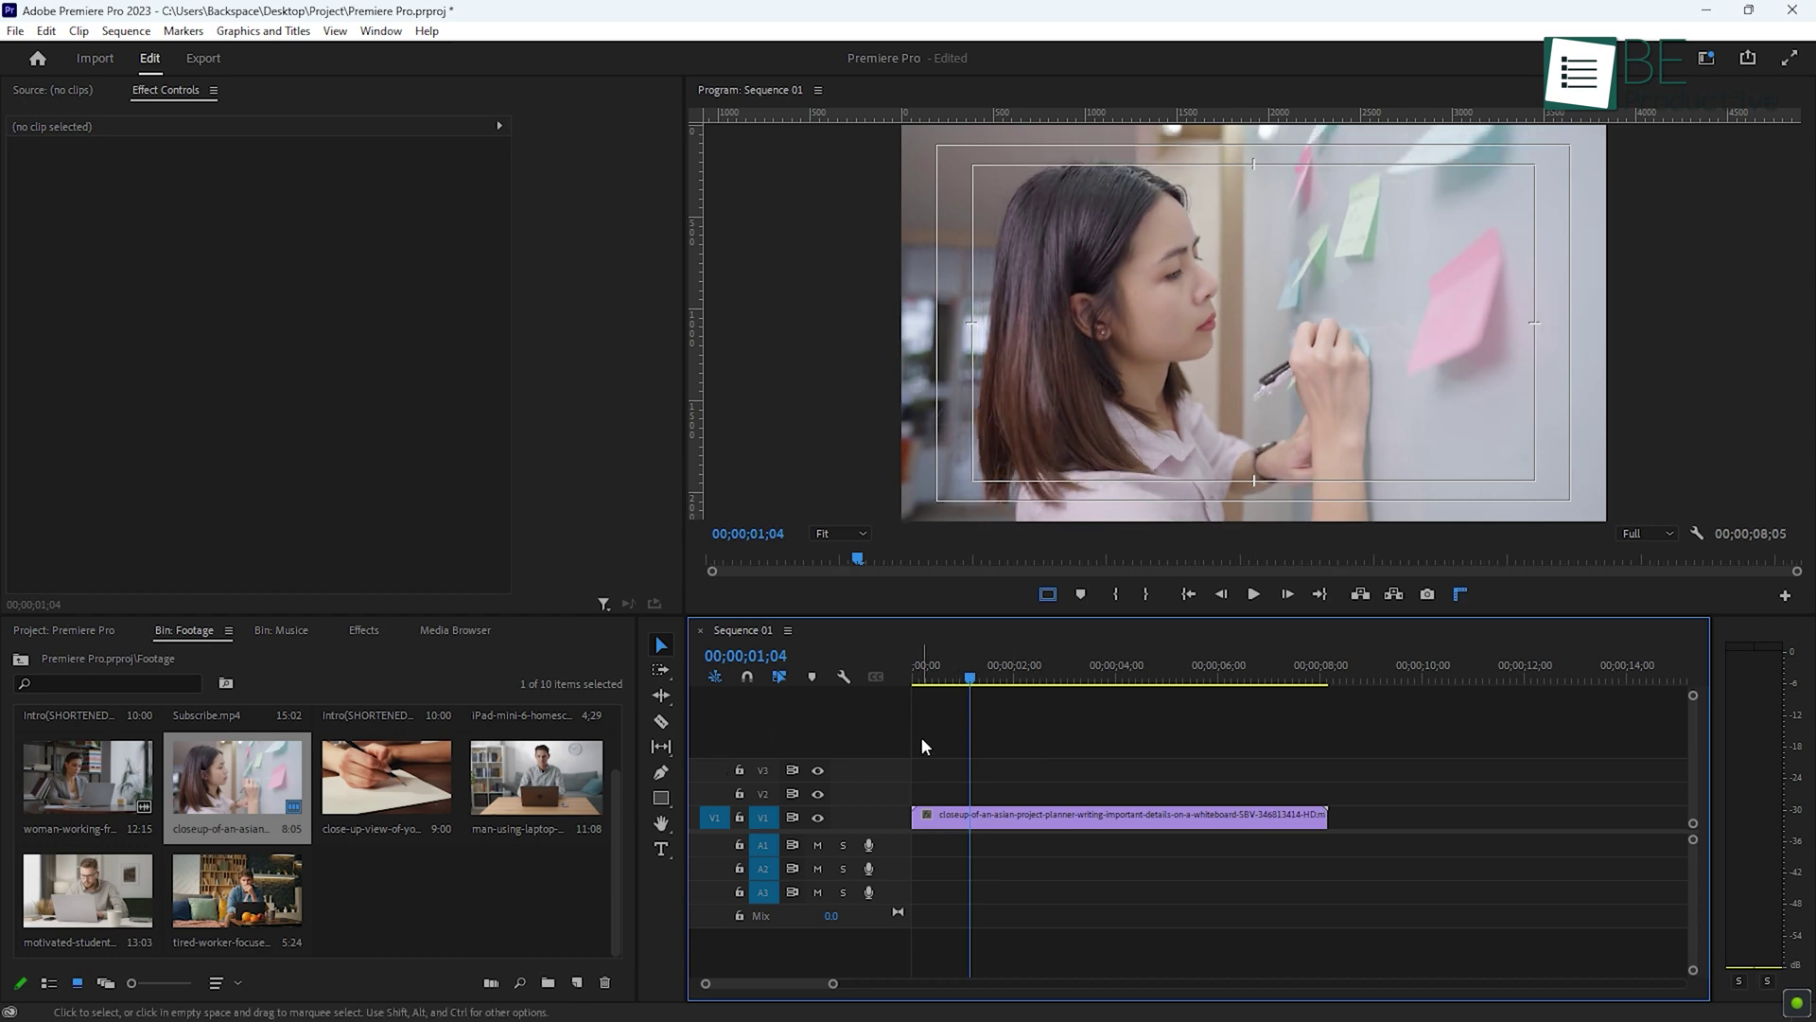
Step: Switch to the Razor tool and play the sequence, stopping at 00;00;01;22
click(666, 723)
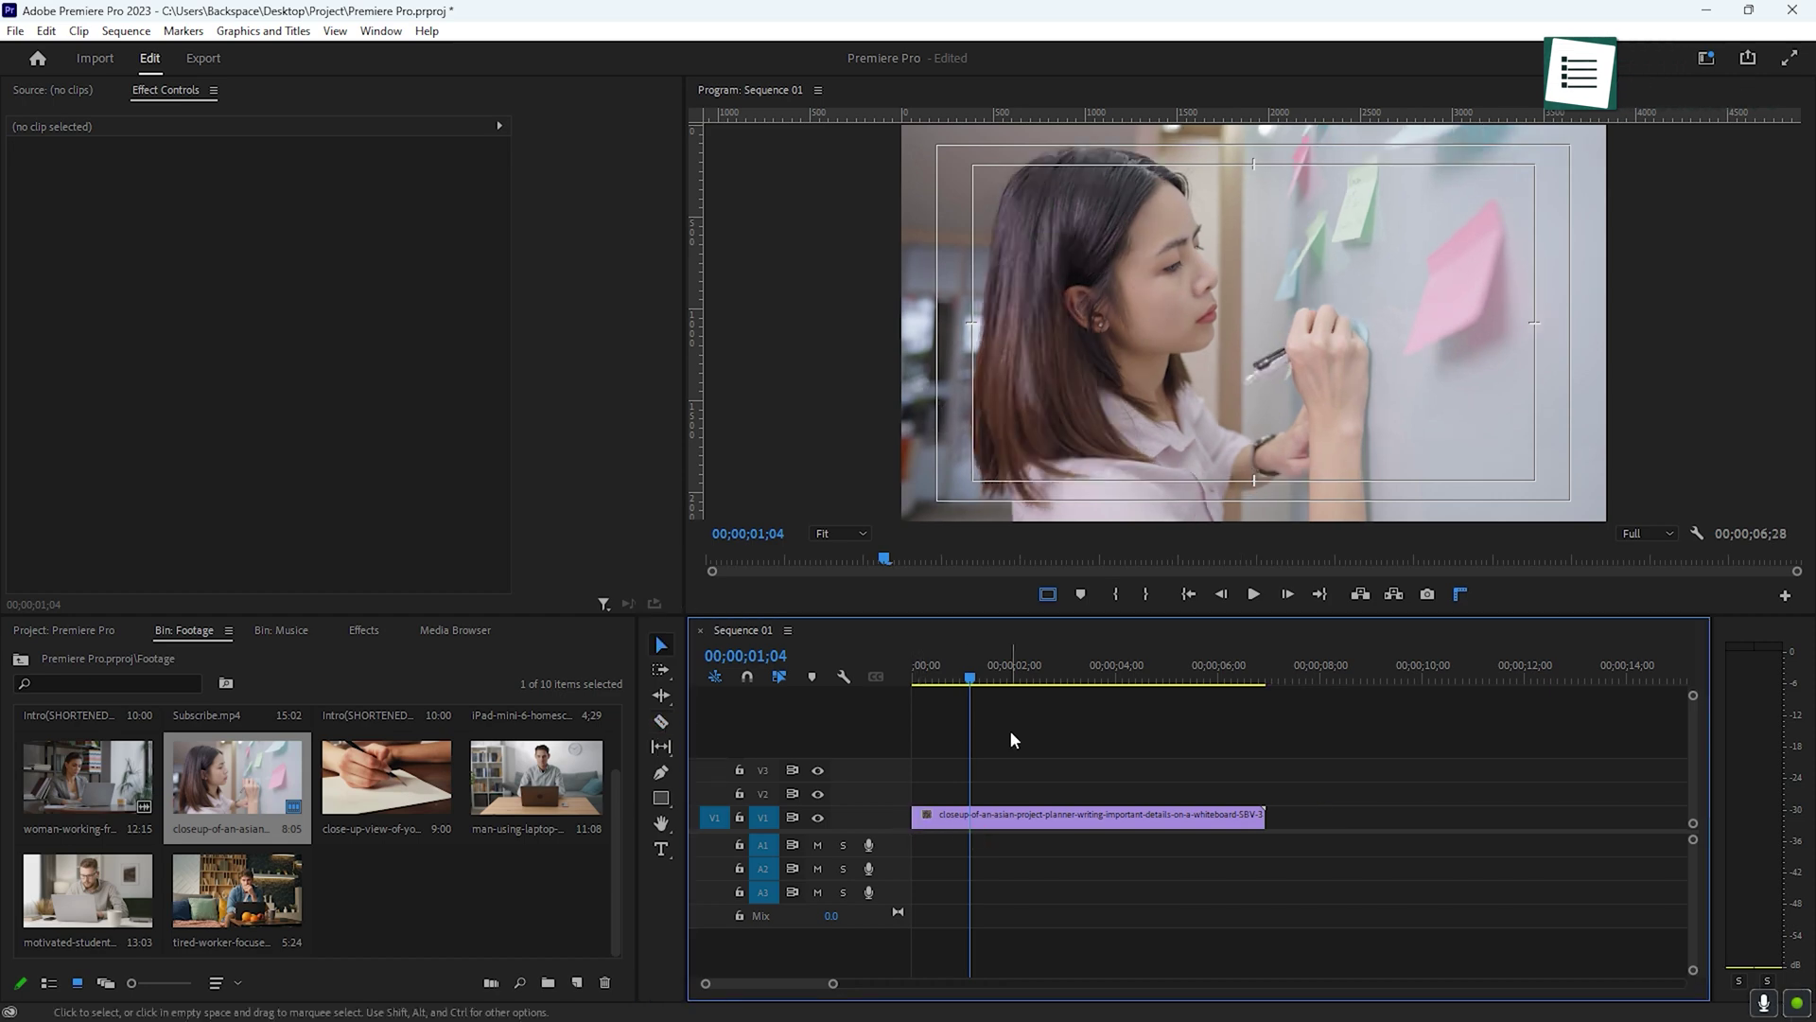
key(c)
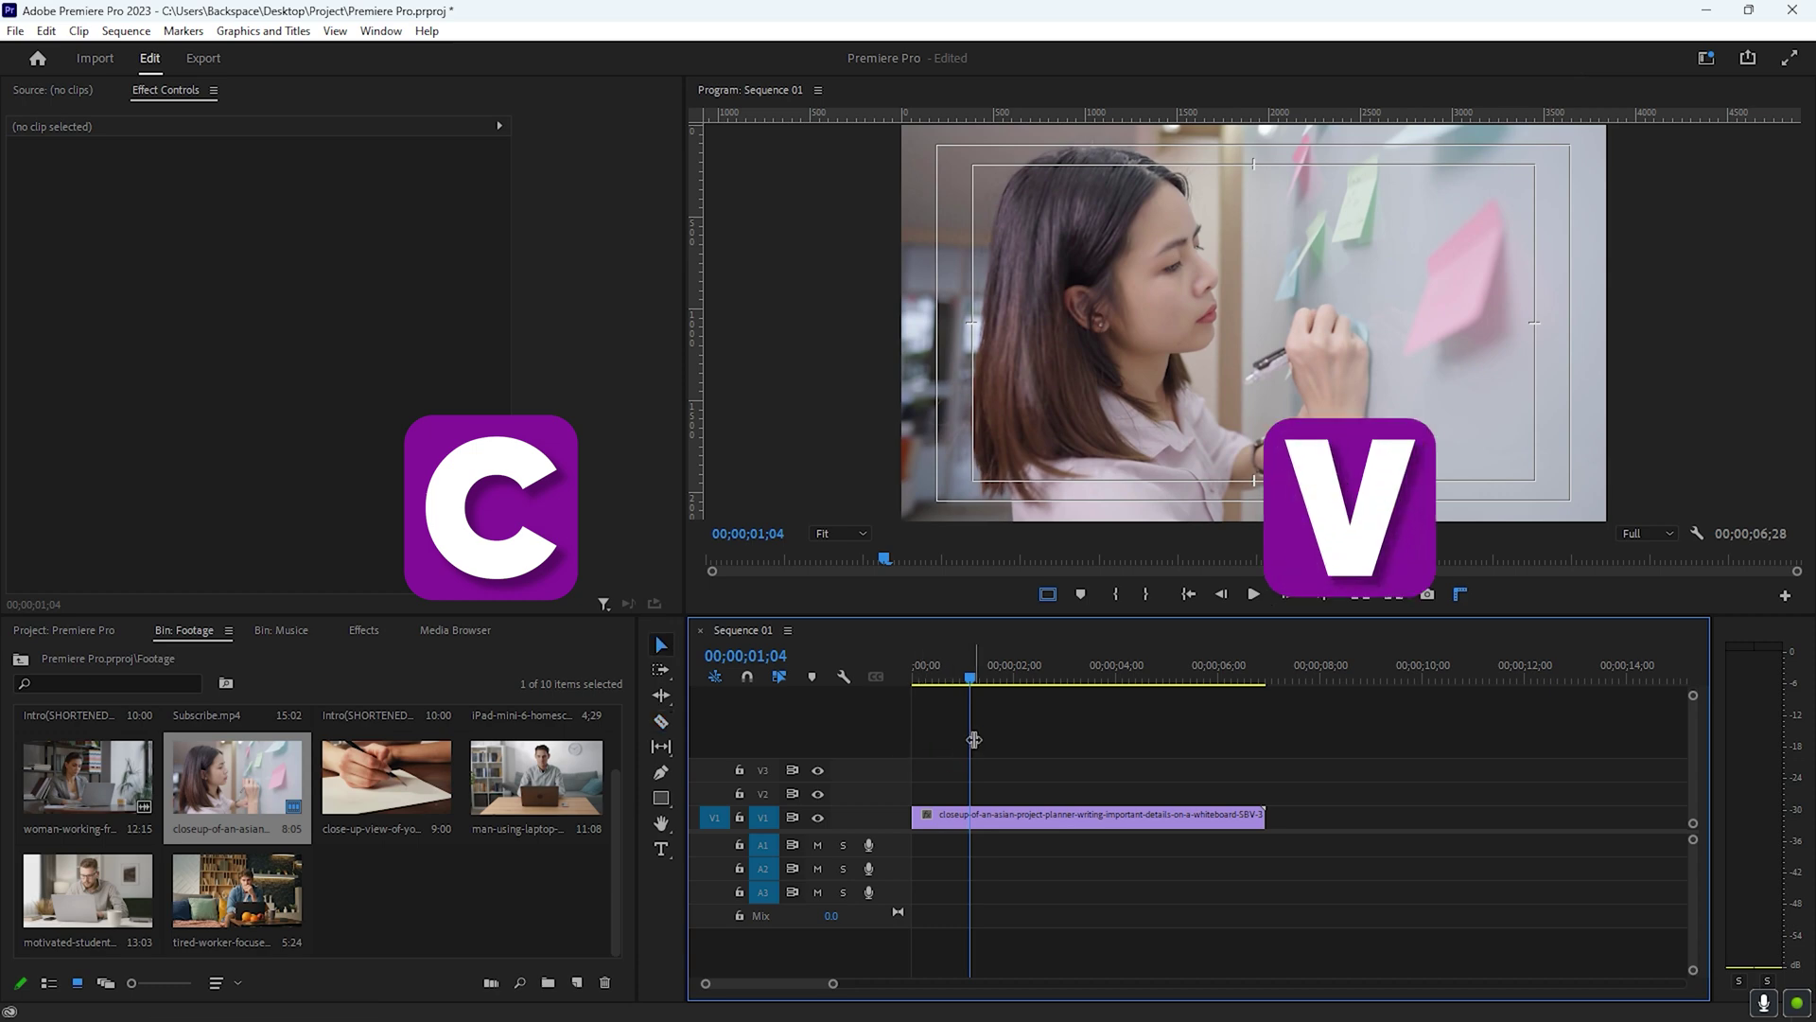
key(space)
key(minus)
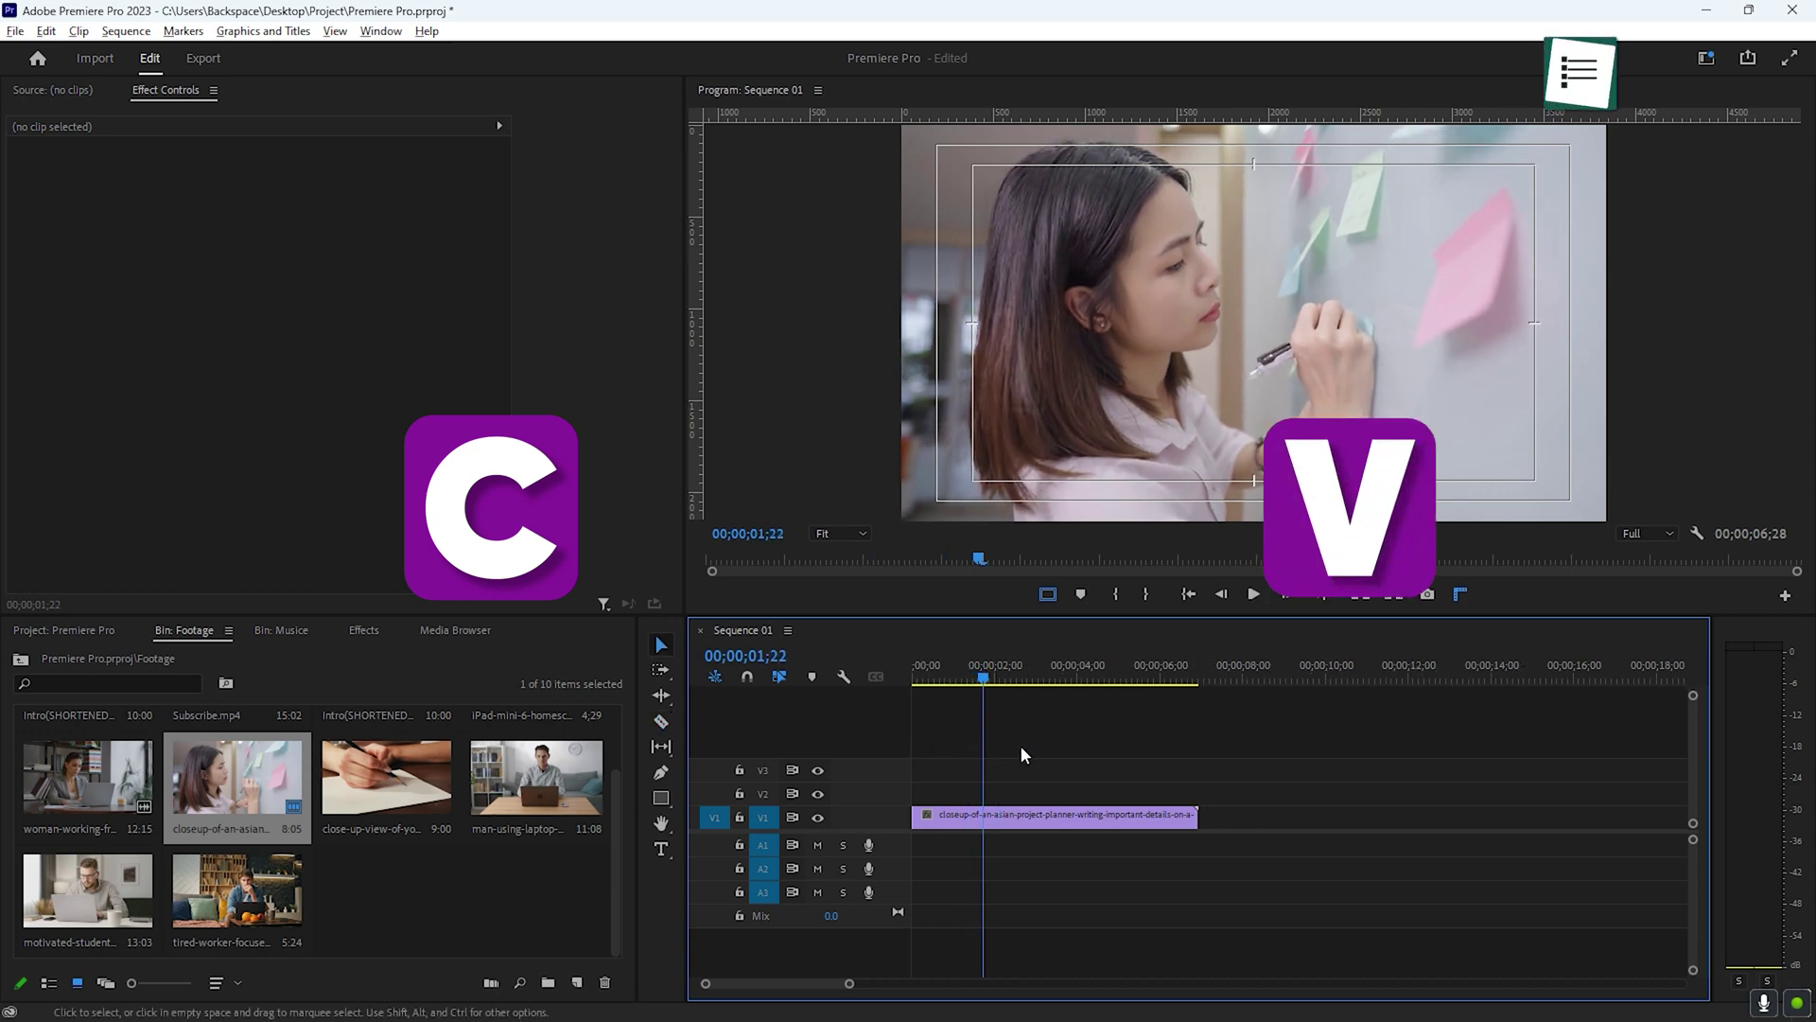
Step: Add the pencil close-up clip after the first clip, shorten its end, and ripple delete the gap
drag(387, 829, 1219, 817)
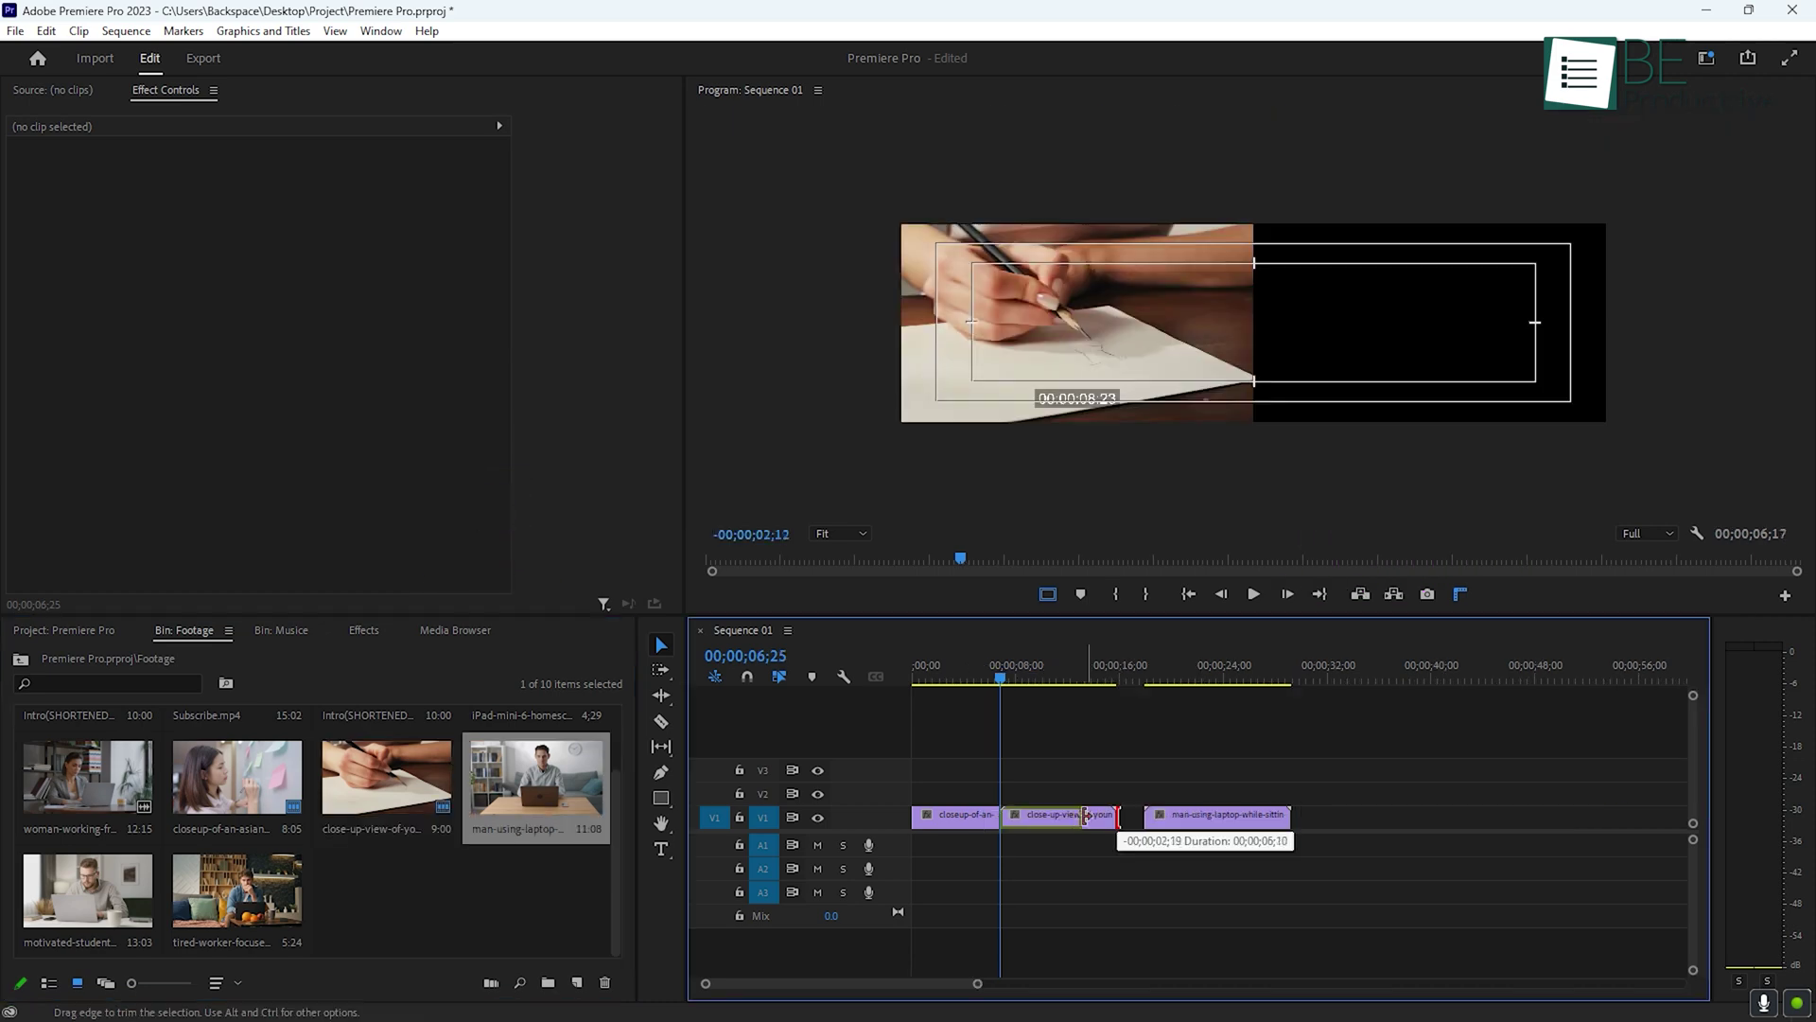
drag(1086, 814, 1081, 815)
right_click(1097, 815)
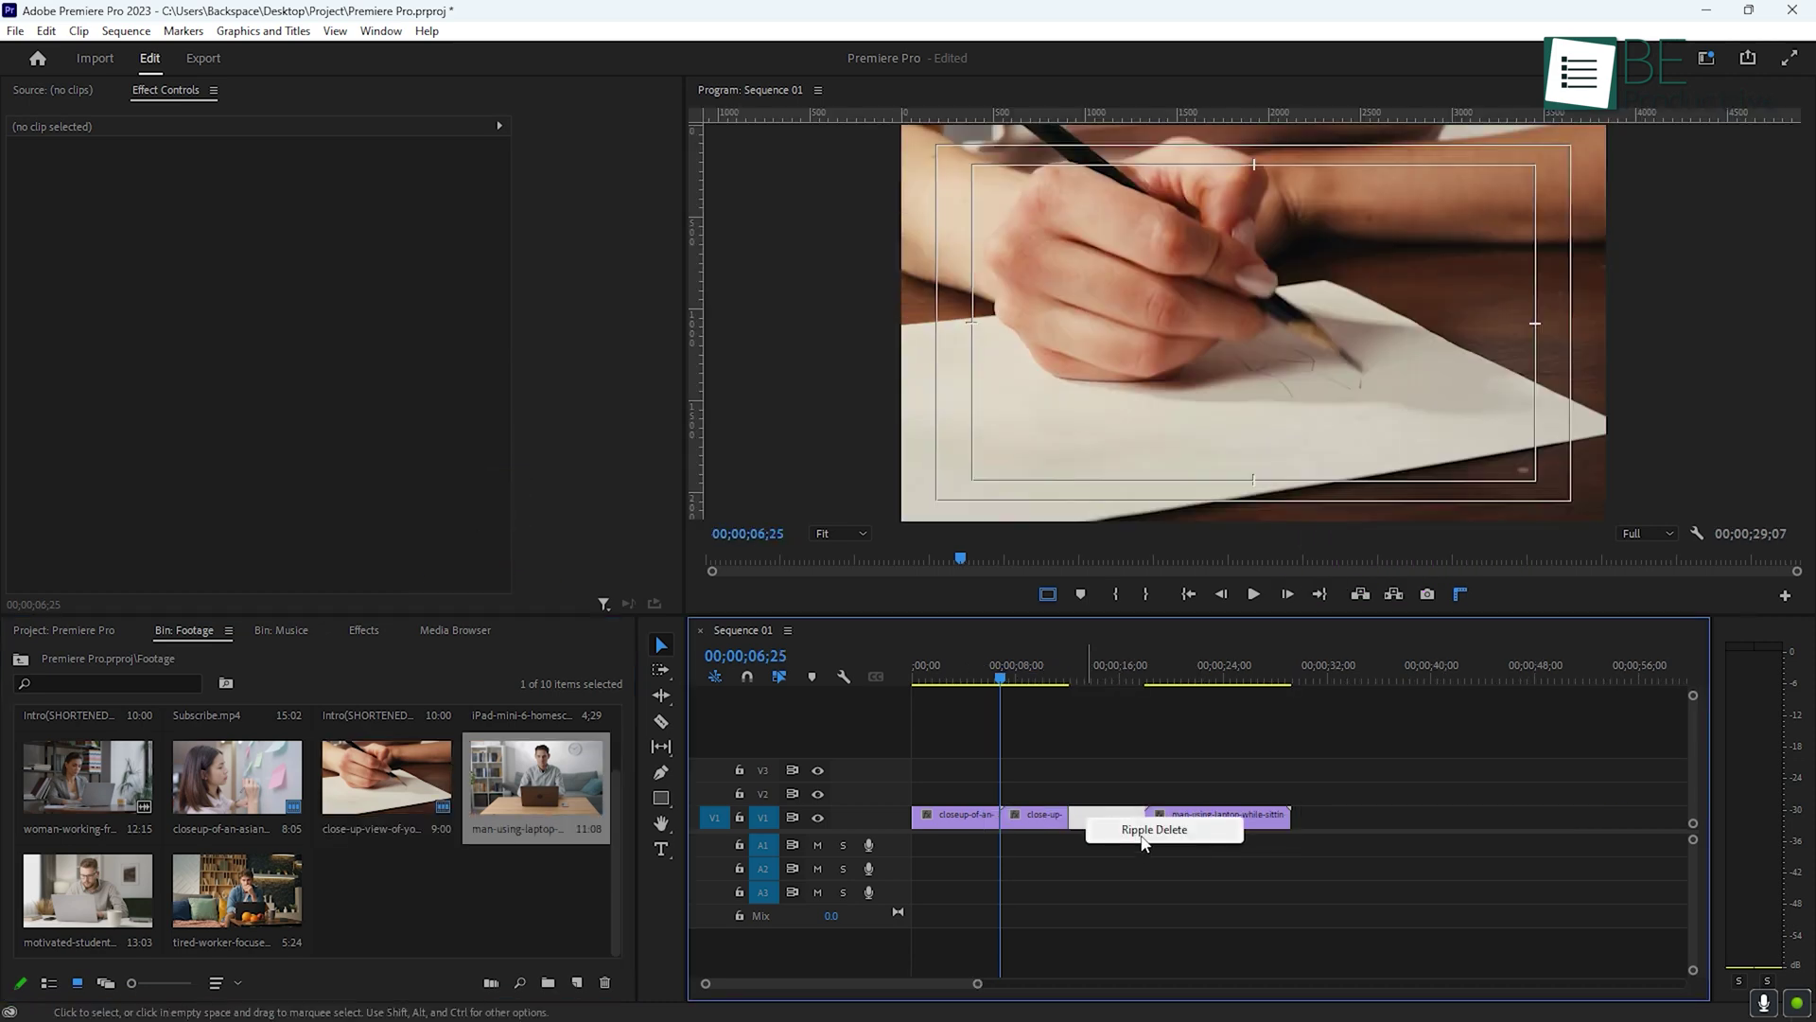
click(1130, 829)
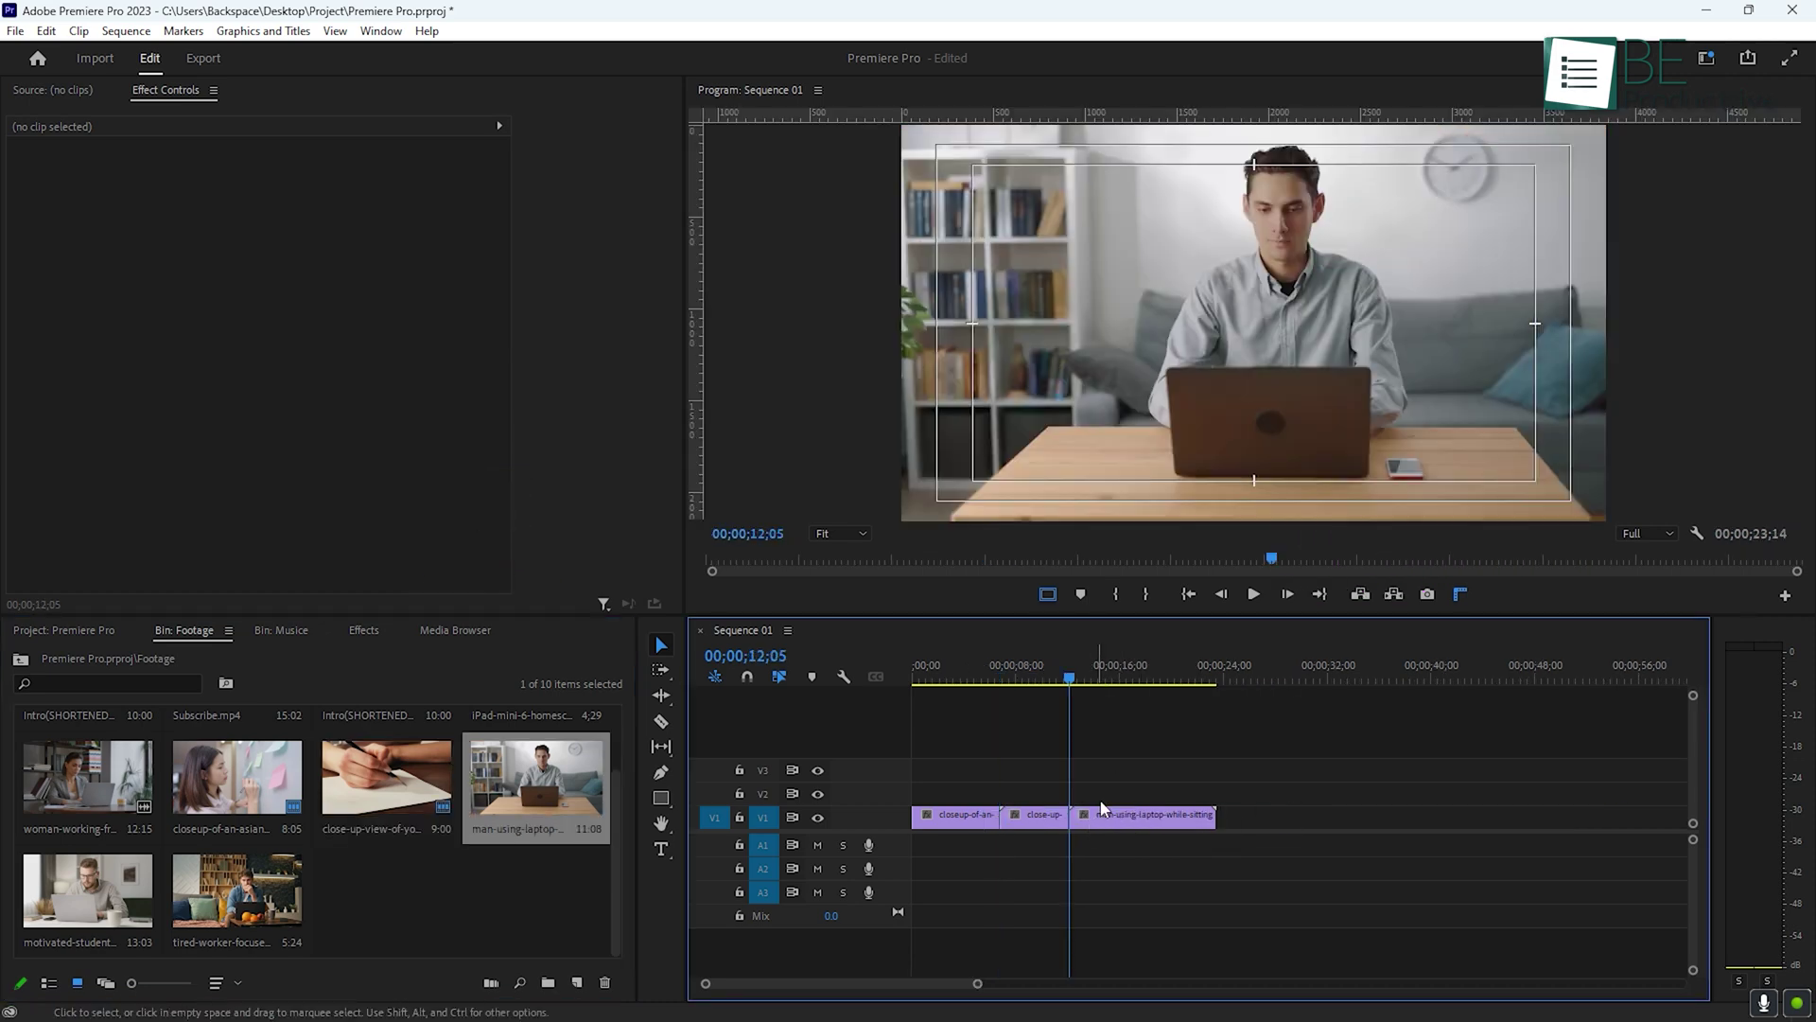
Step: Add the next clip, shift the pencil close-up later, and ripple delete the resulting gap
drag(236, 889, 1183, 819)
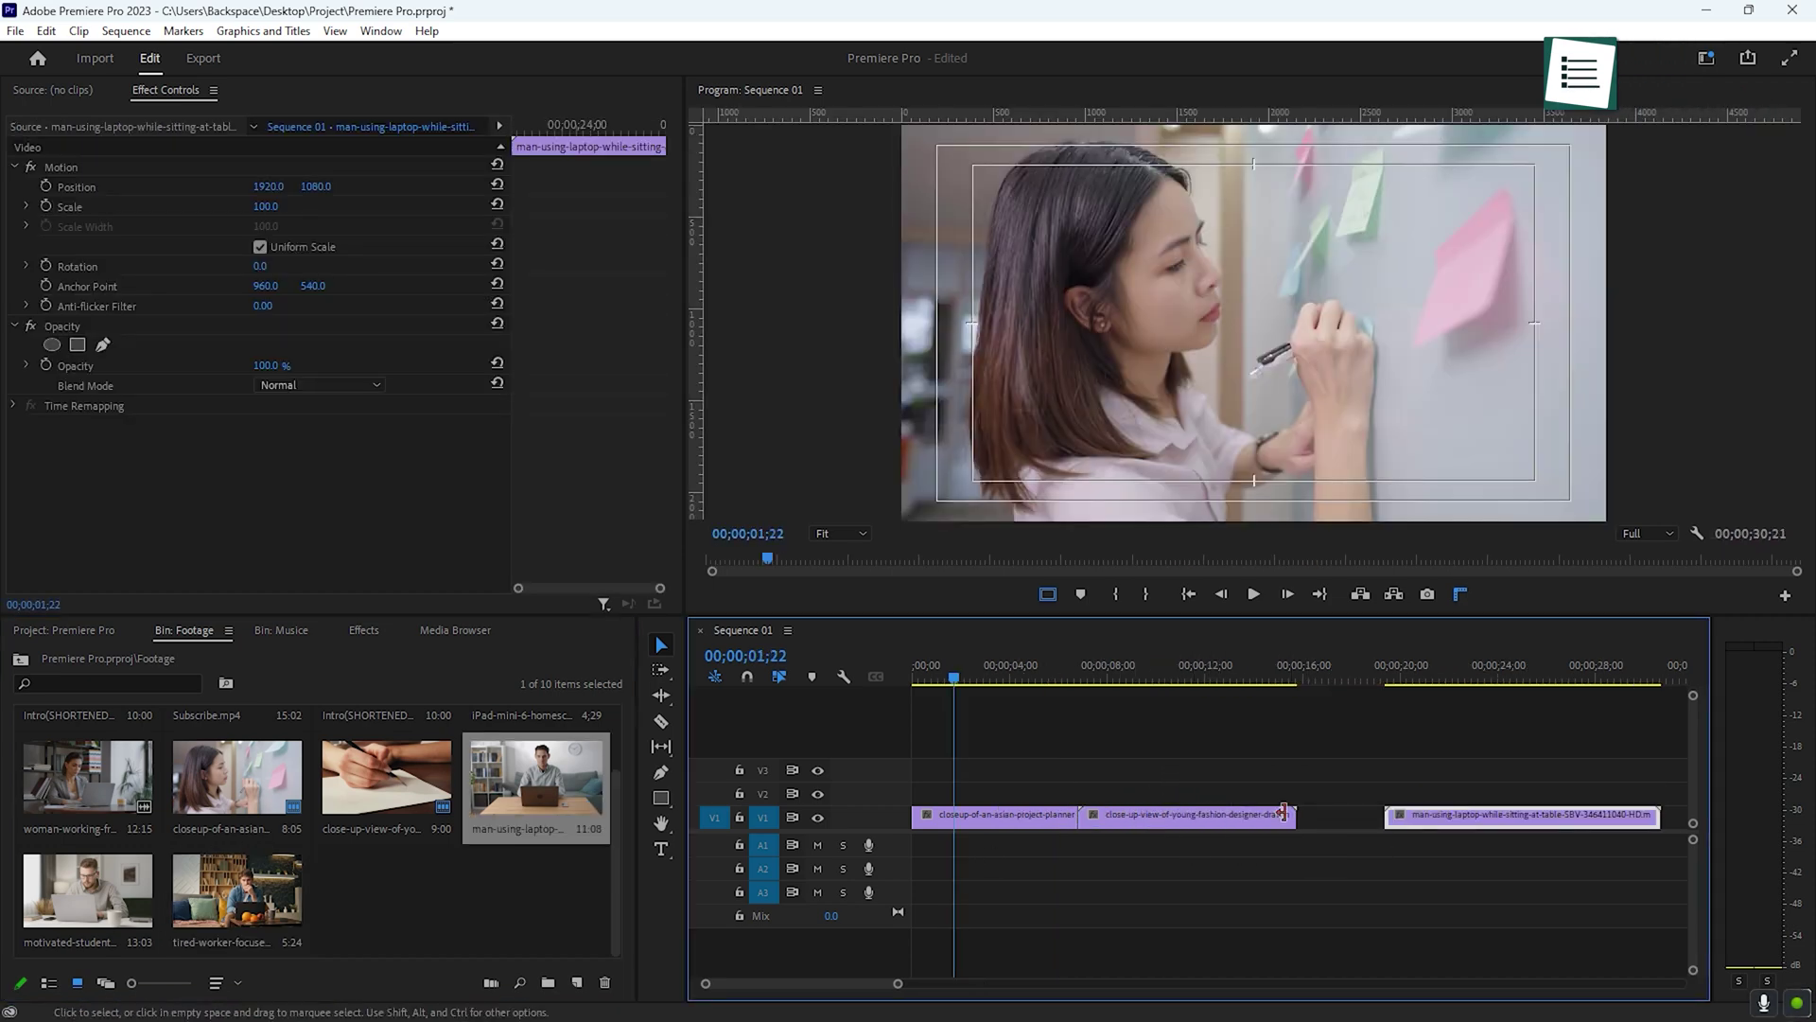
drag(1153, 819, 1189, 829)
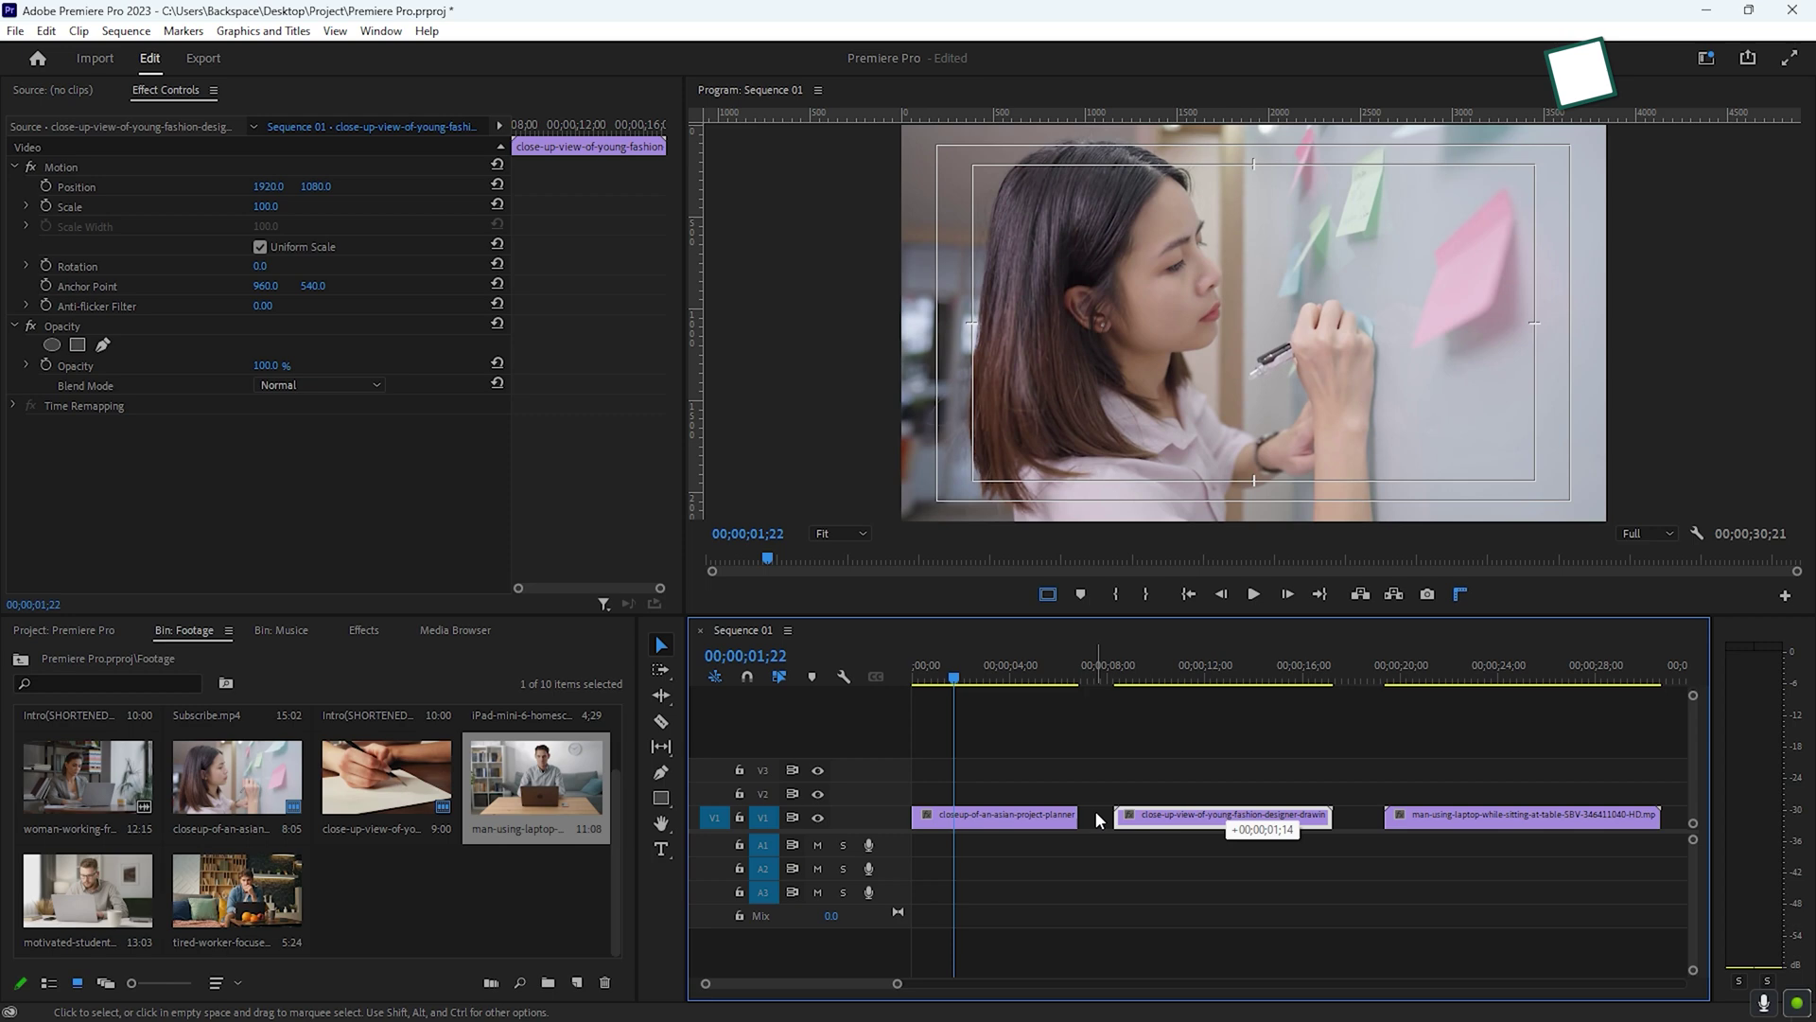
right_click(1095, 815)
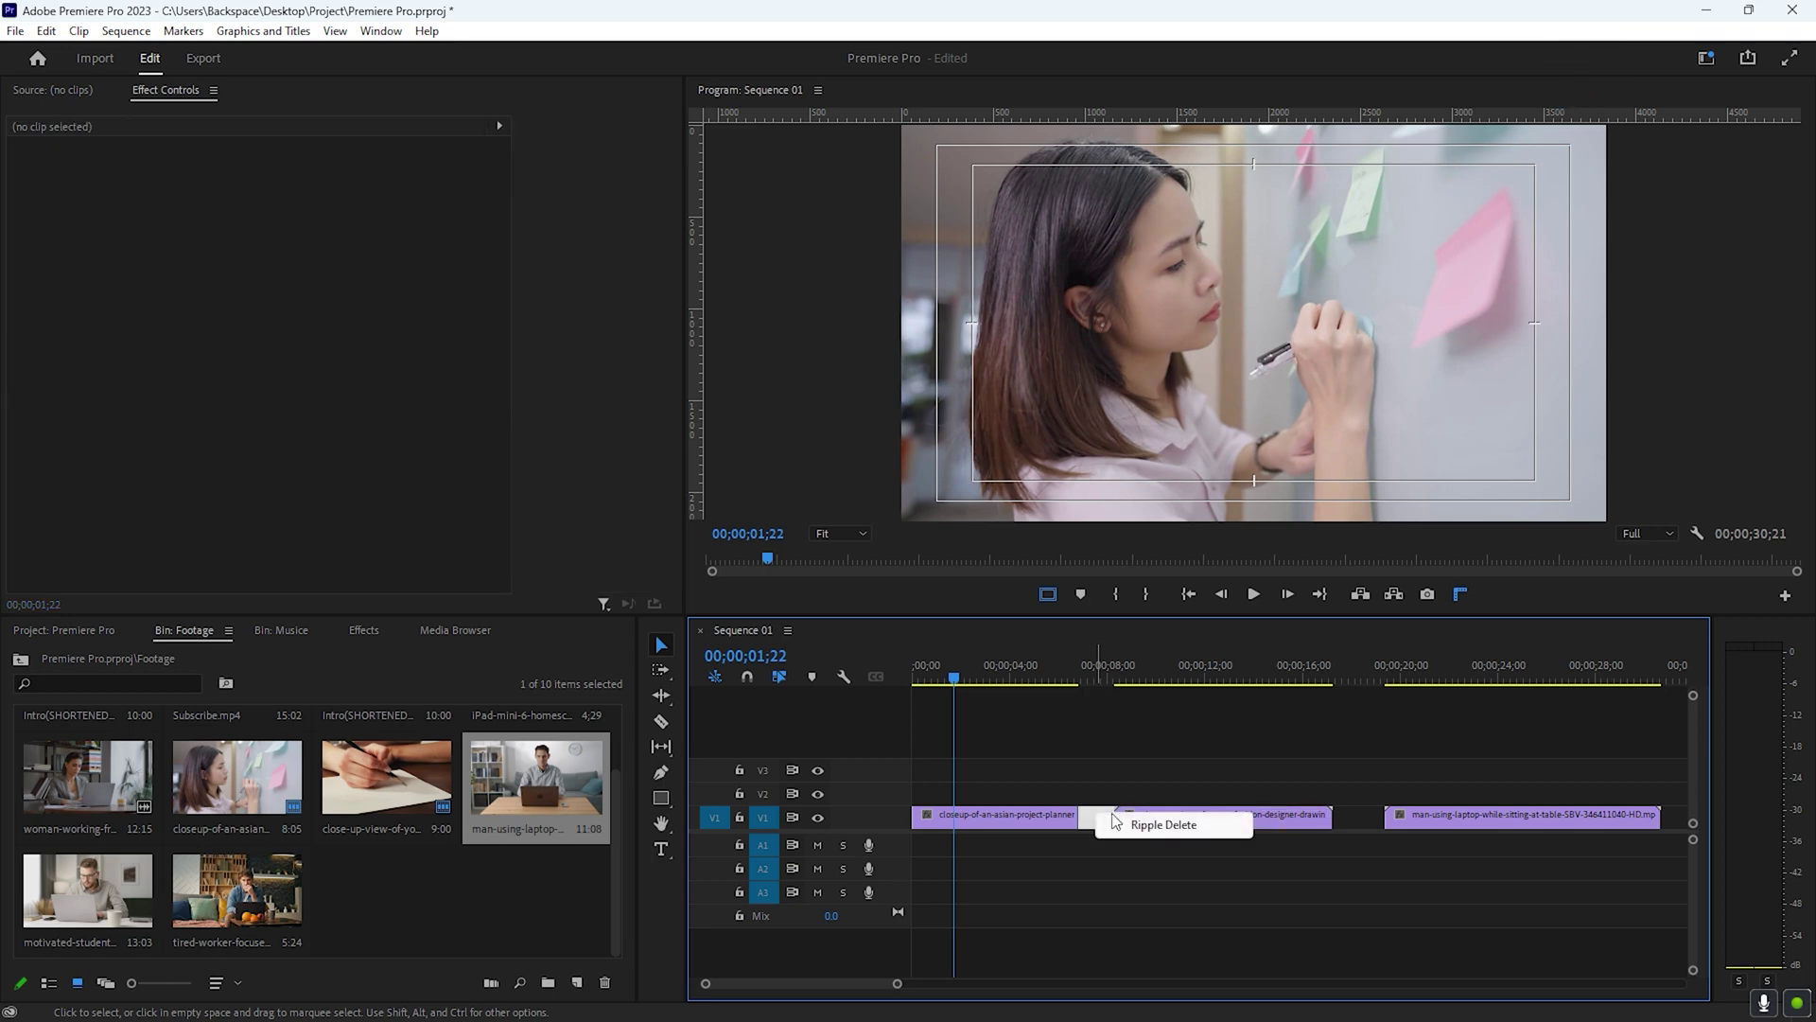
click(1164, 825)
Step: Trim the pencil close-up clip's end shorter and ripple delete the new gap
key(minus)
key(minus)
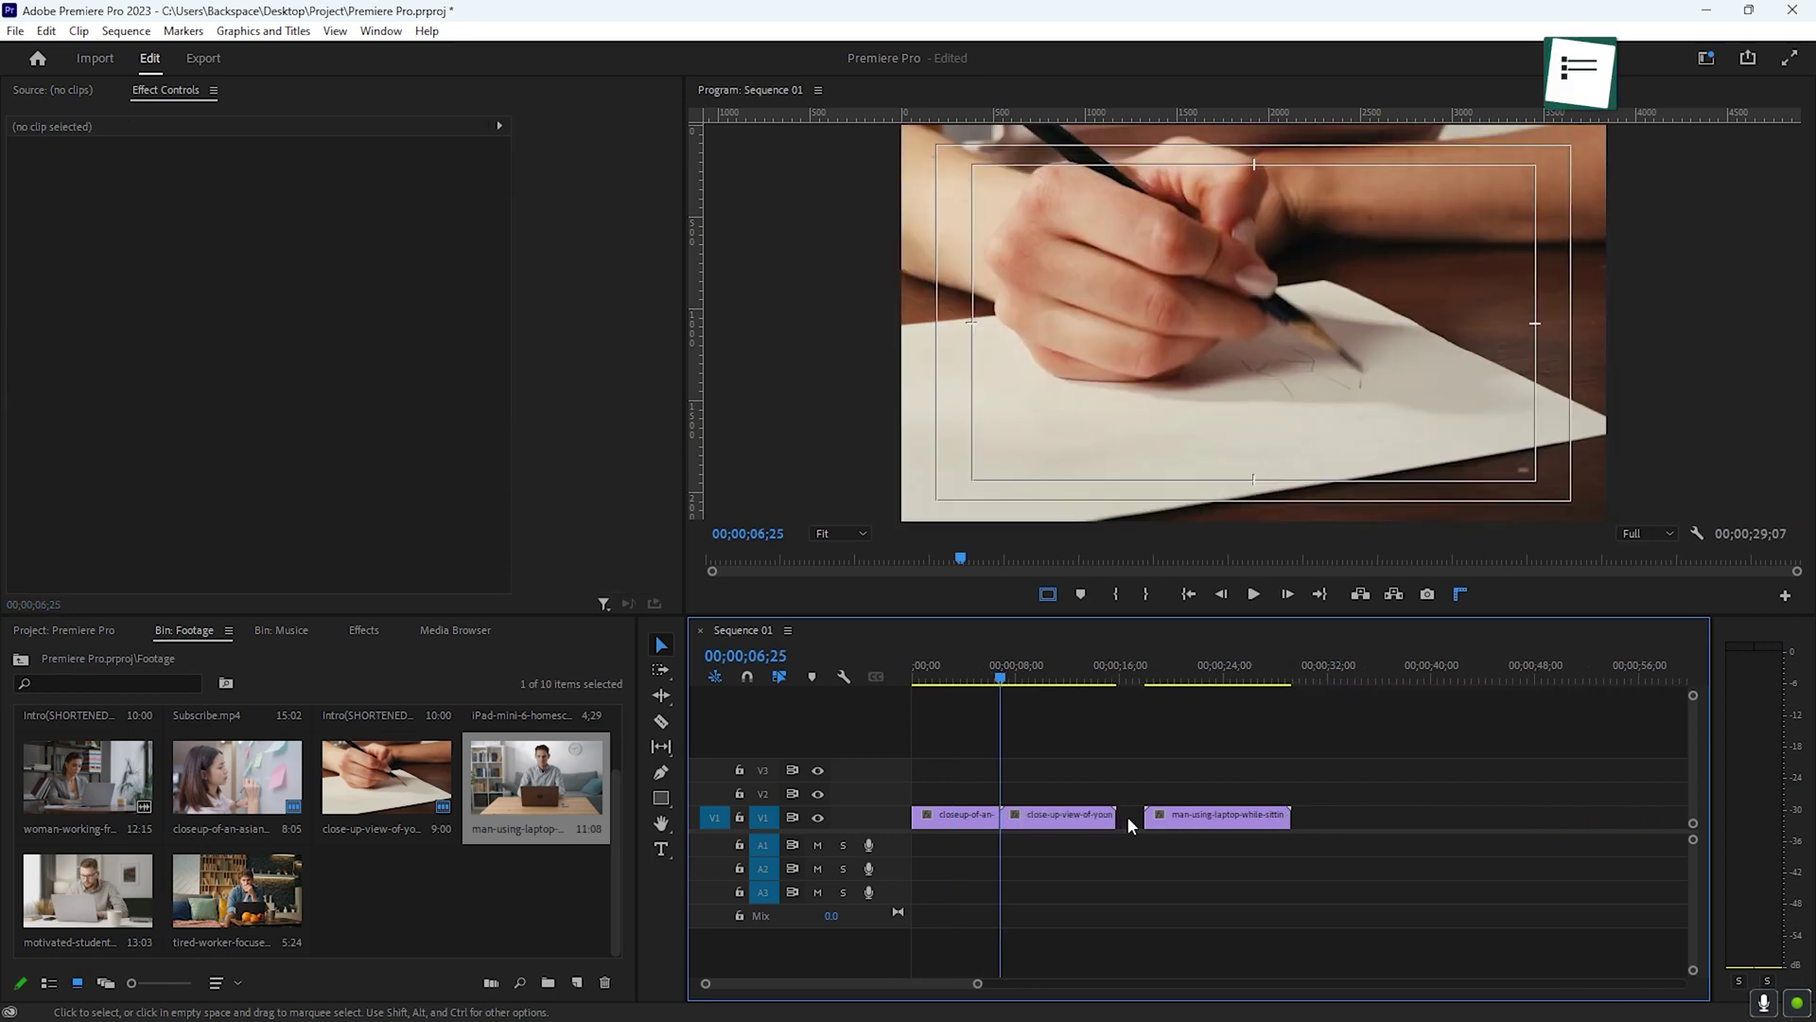
drag(1120, 815, 1070, 815)
click(1087, 816)
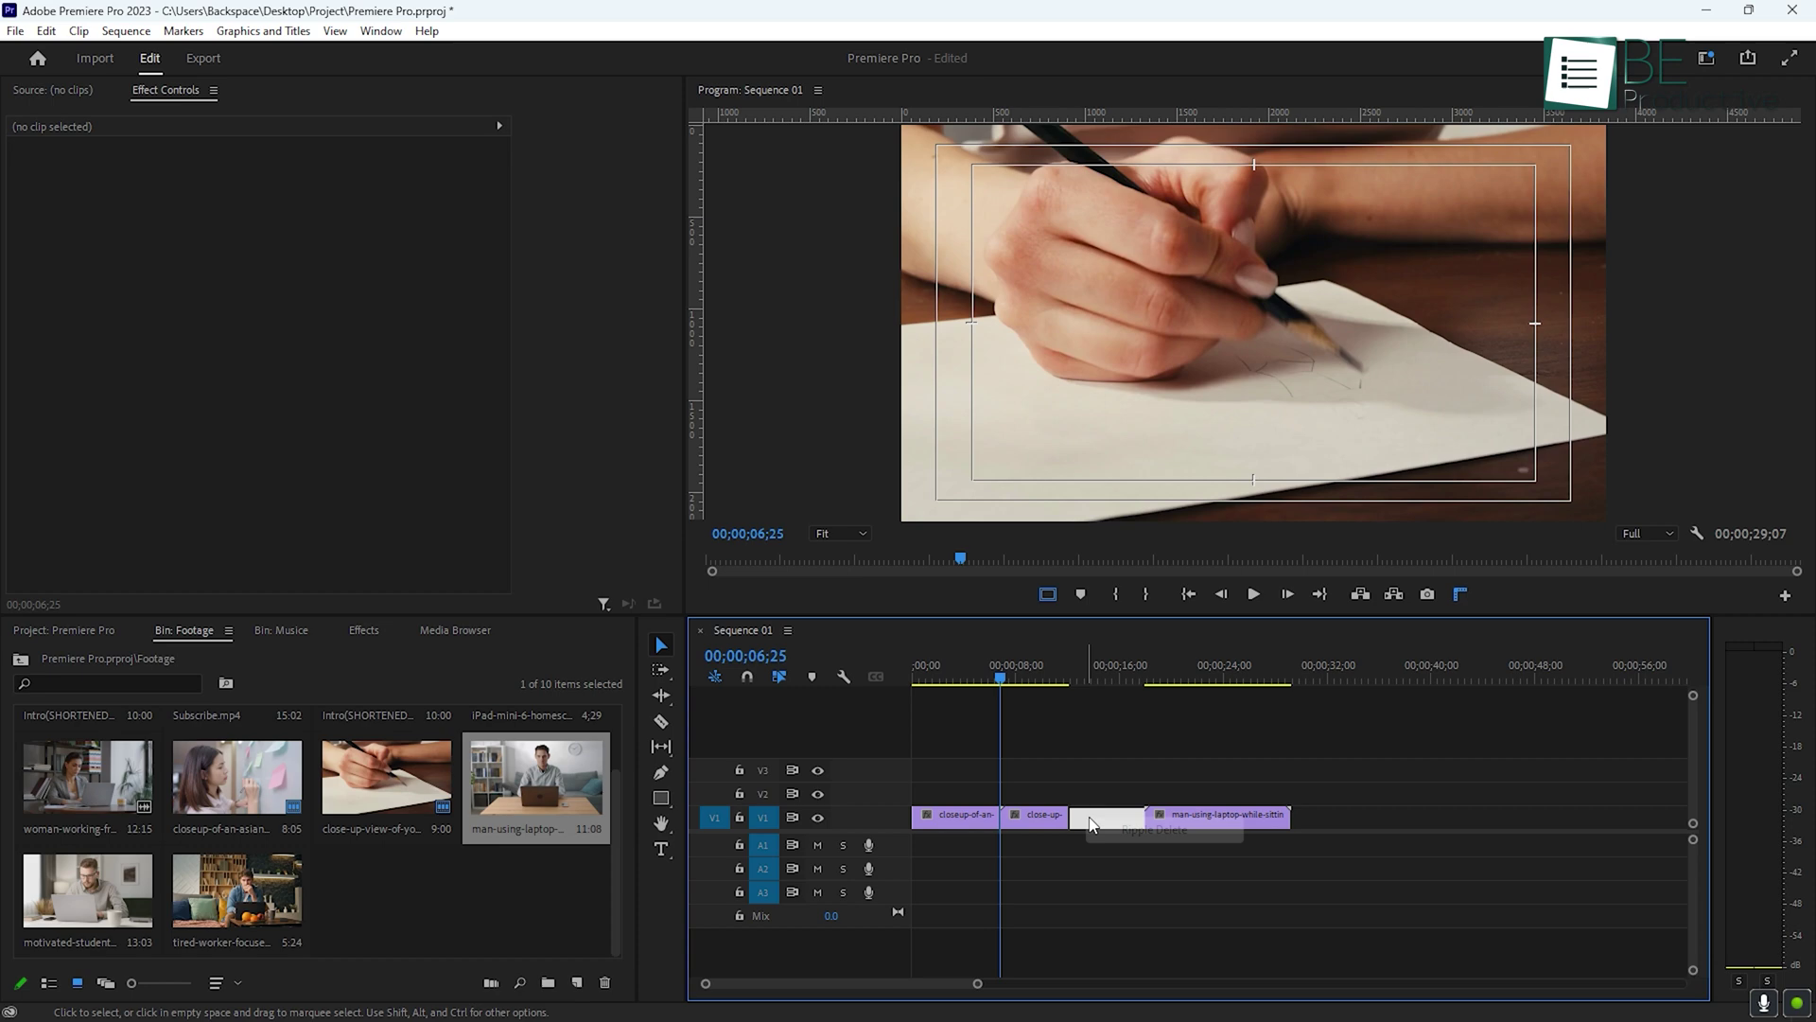
right_click(1088, 819)
click(1146, 833)
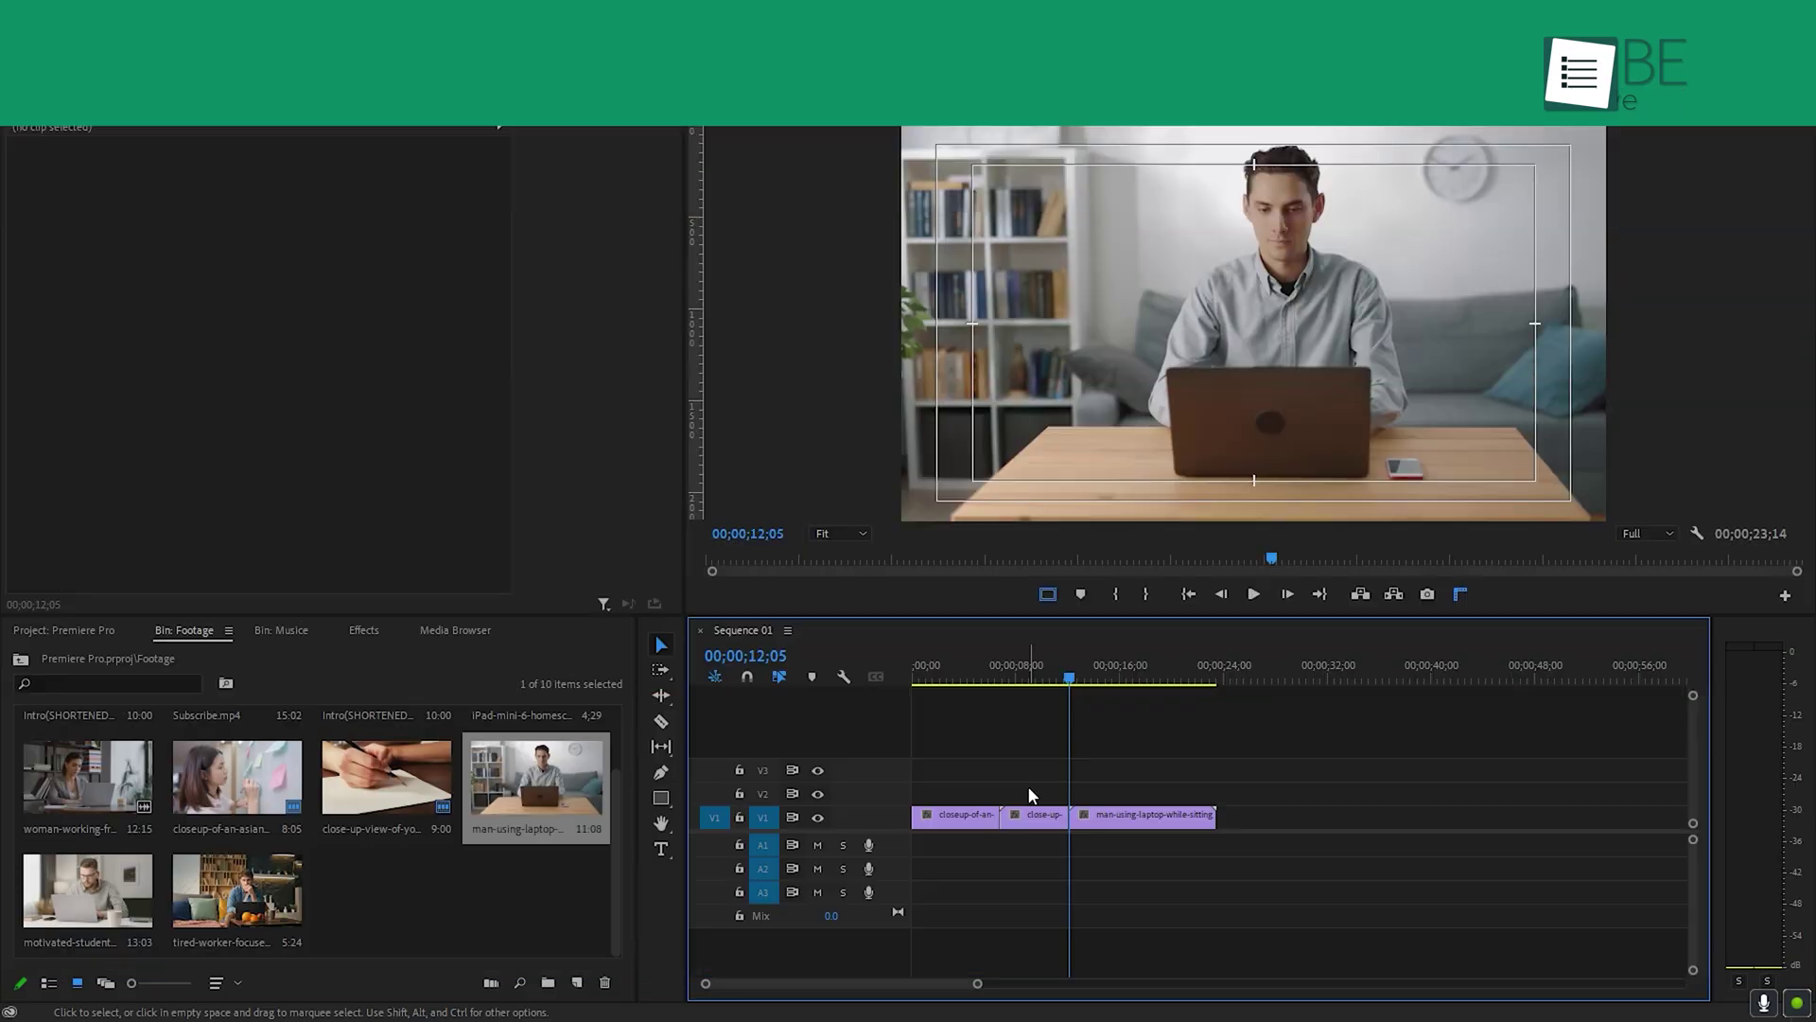
Step: Add the tired-worker clip, apply a Cross Dissolve at 12;05, preview it, and lengthen it
drag(251, 880, 1177, 825)
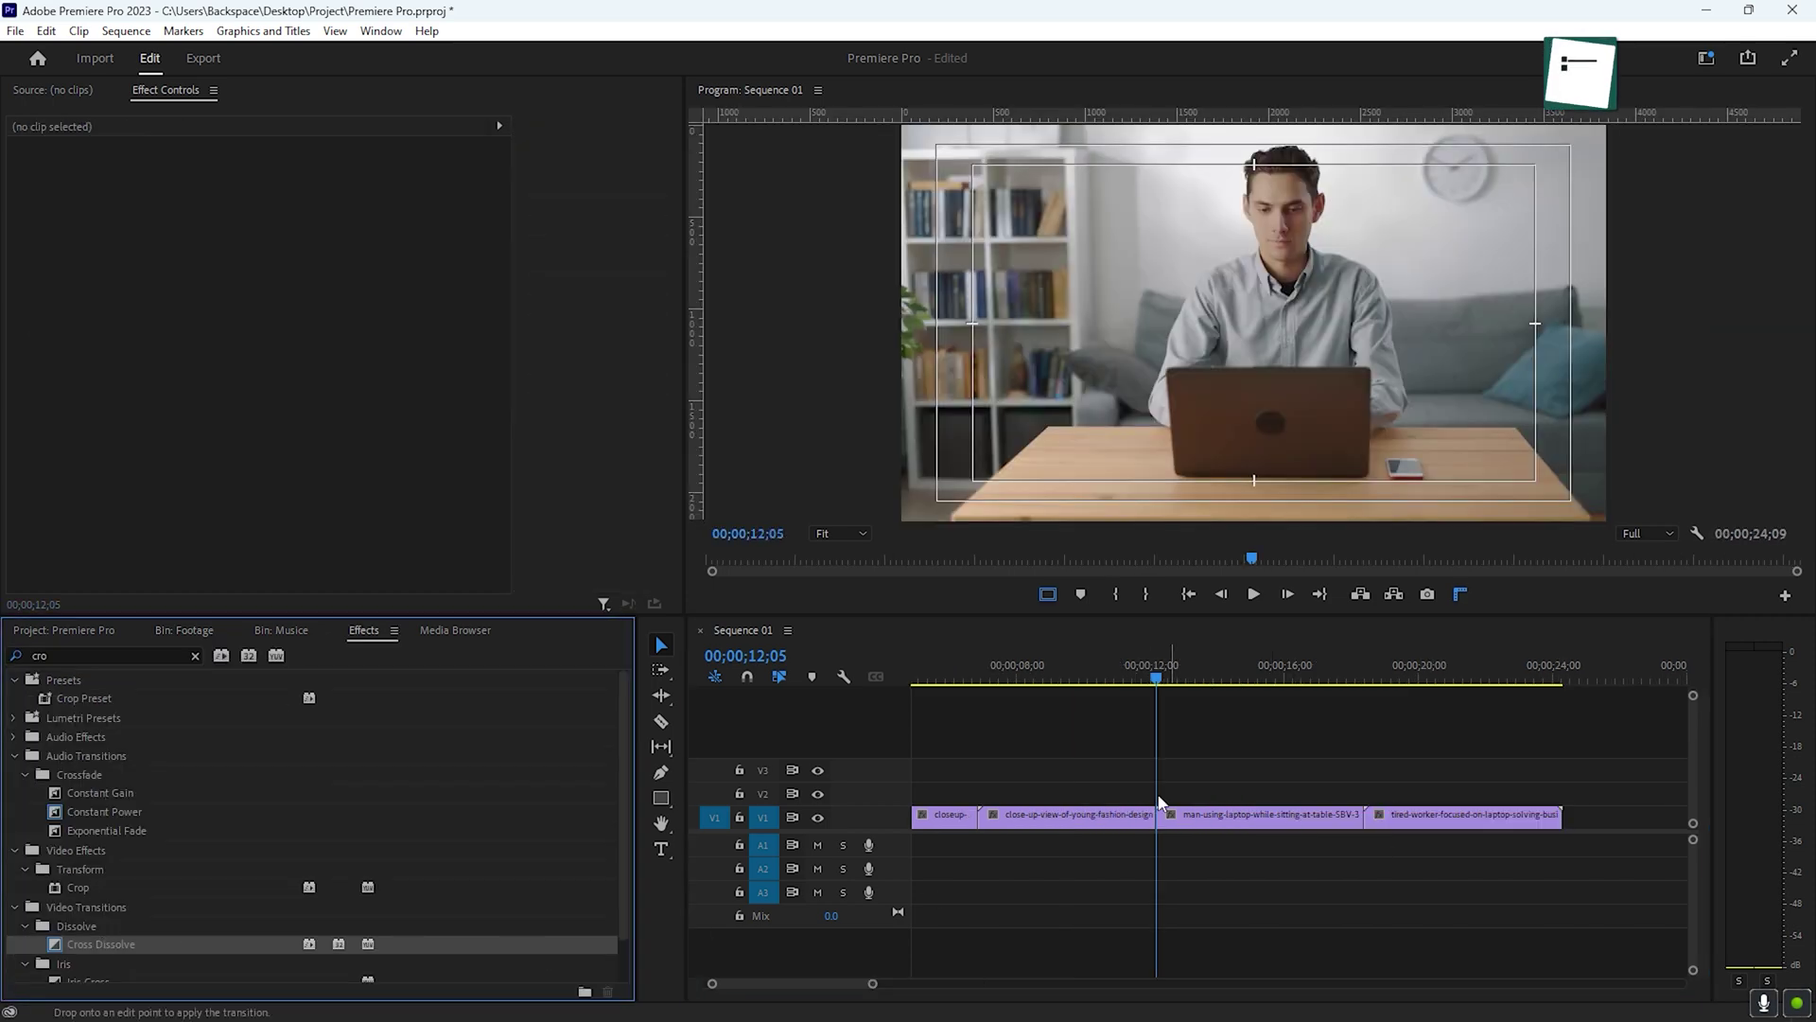
drag(1162, 823, 1173, 843)
key(space)
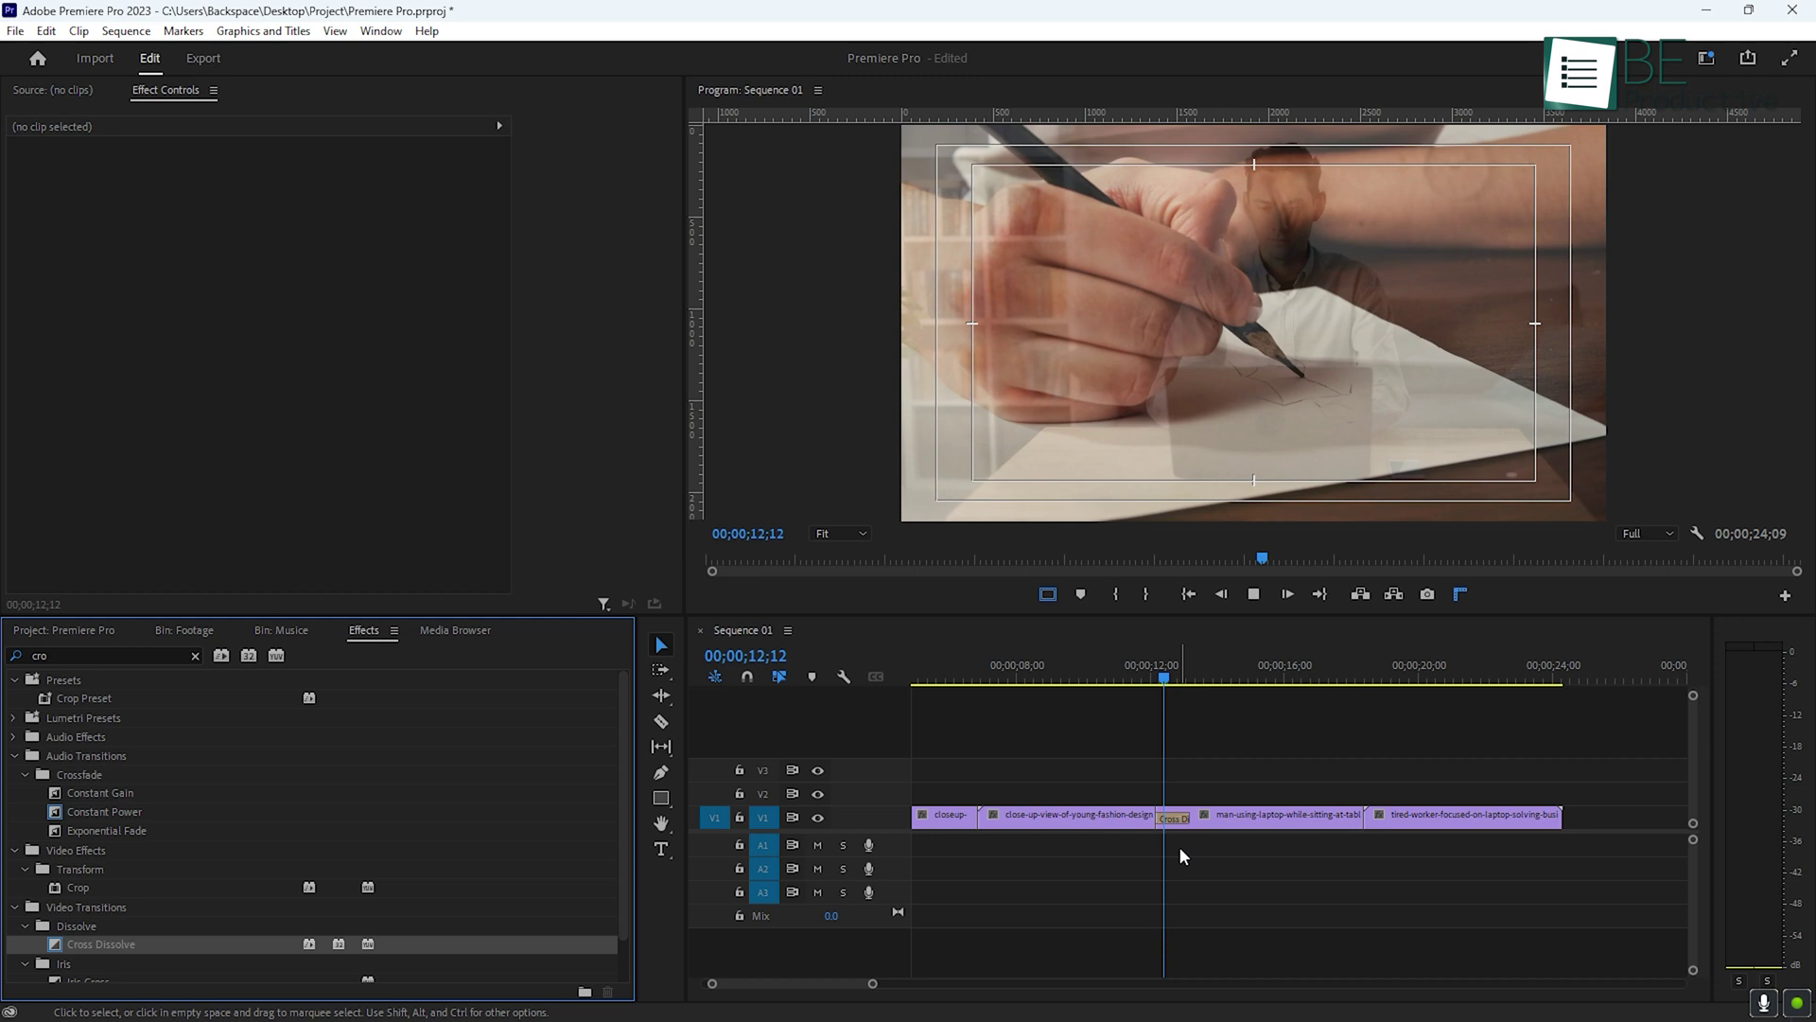
key(space)
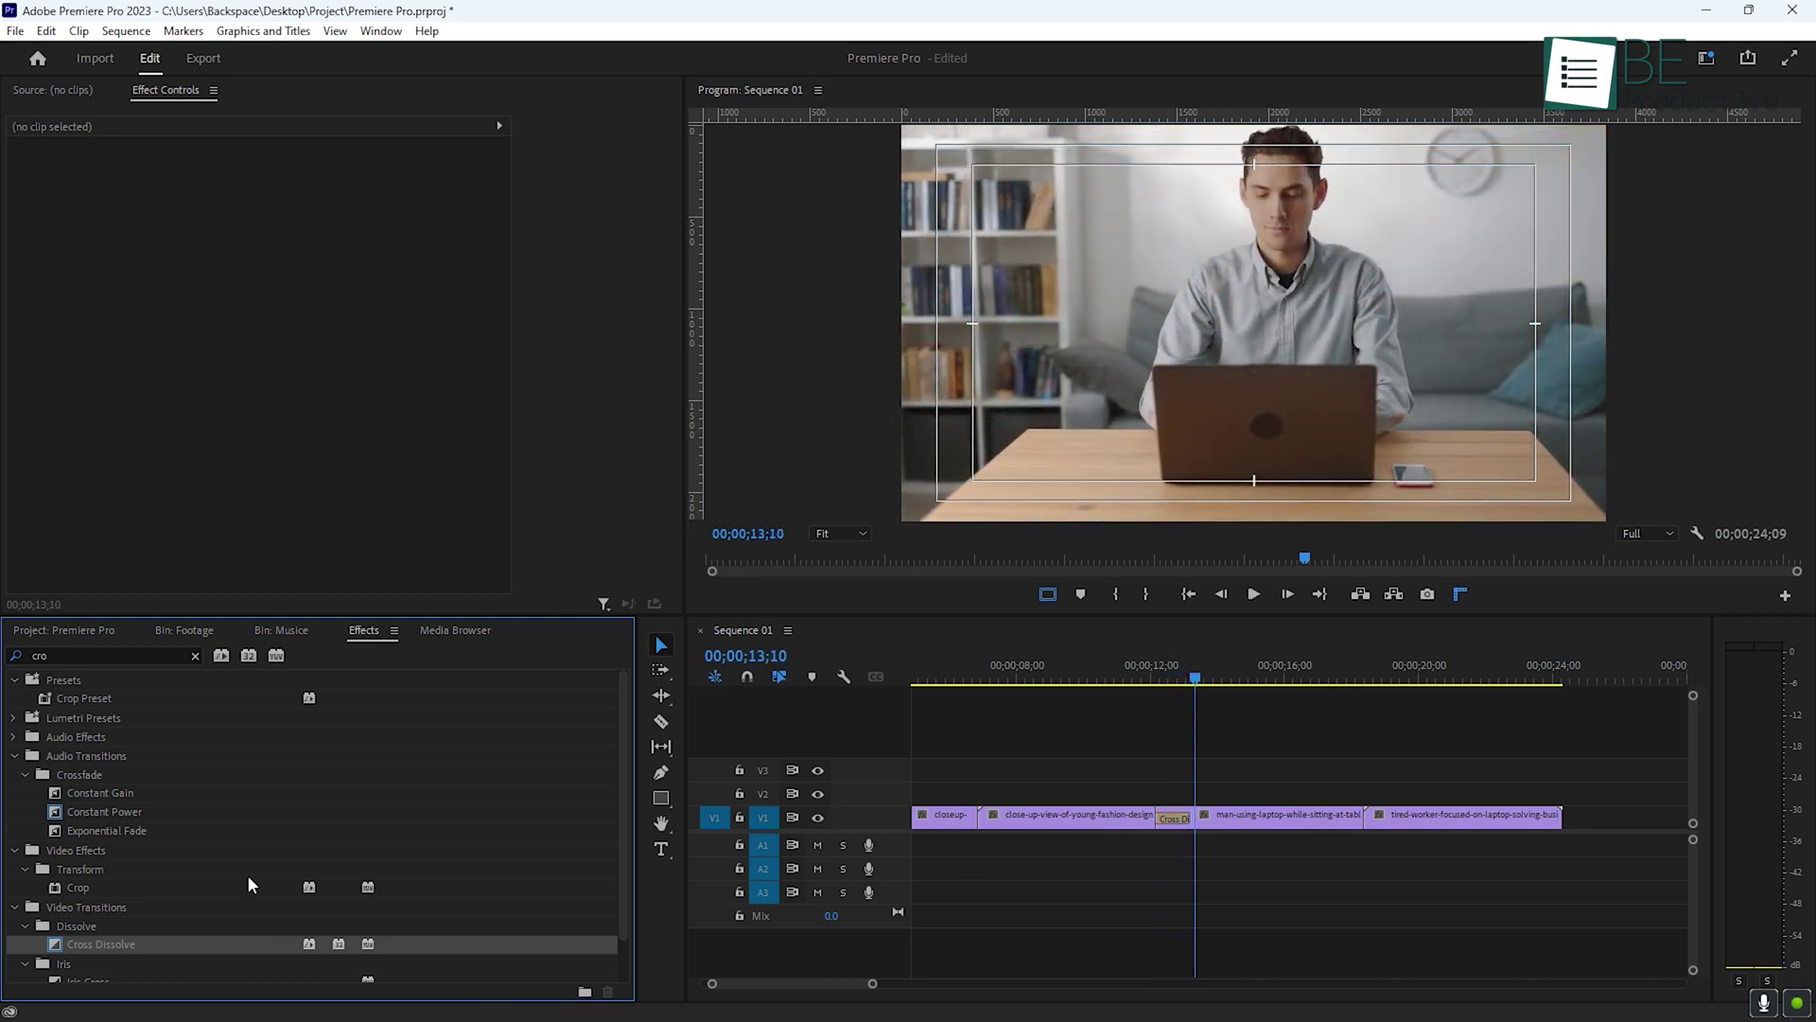
scroll(265, 827, down, 1)
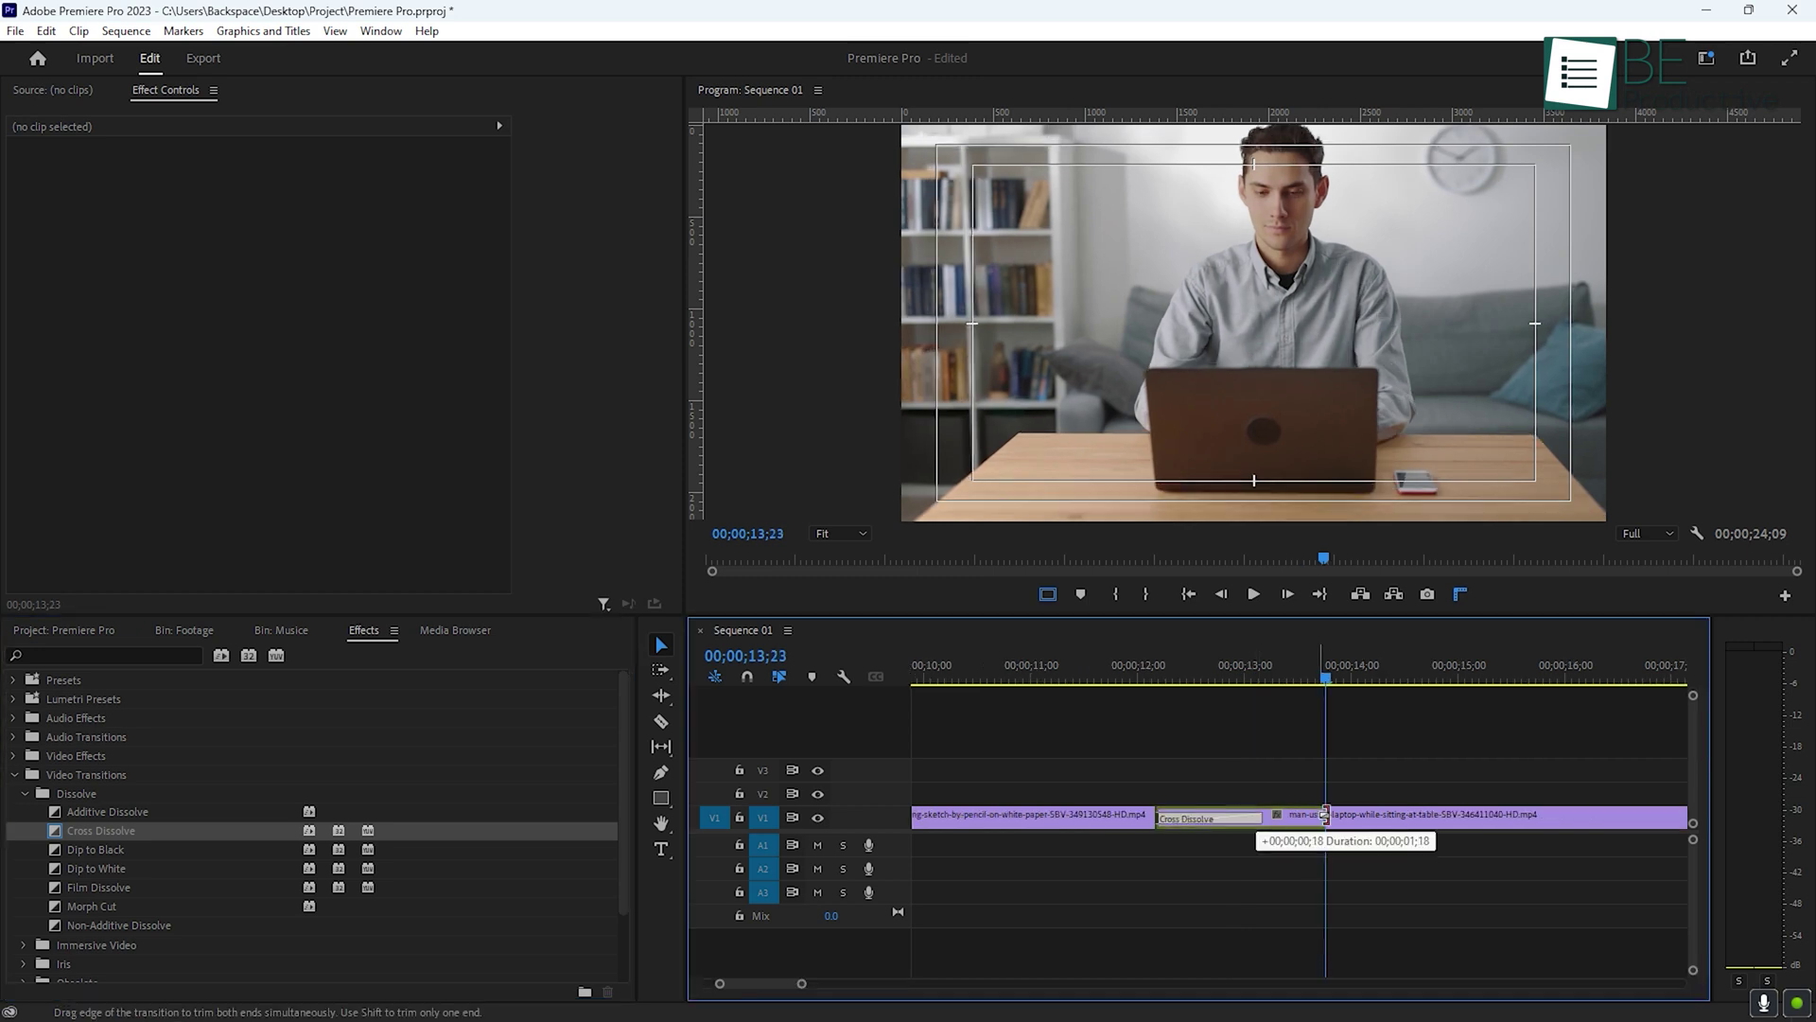
drag(1355, 814, 1264, 811)
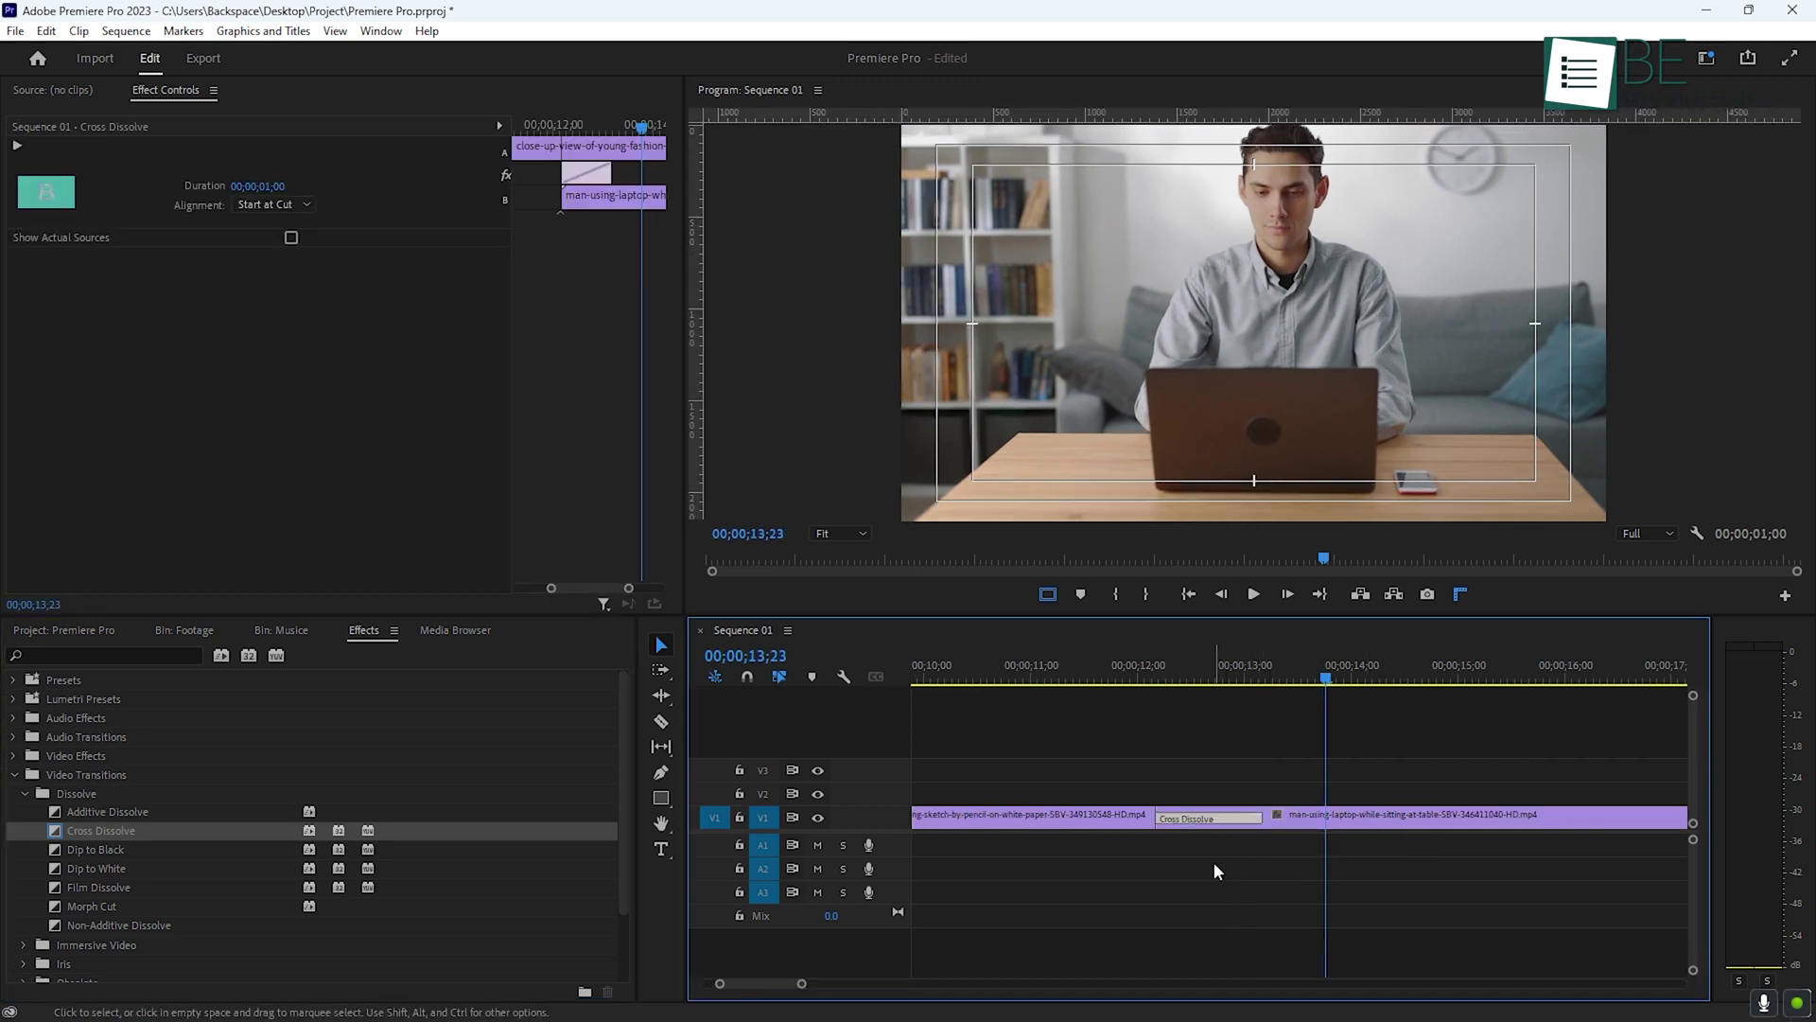
click(1208, 861)
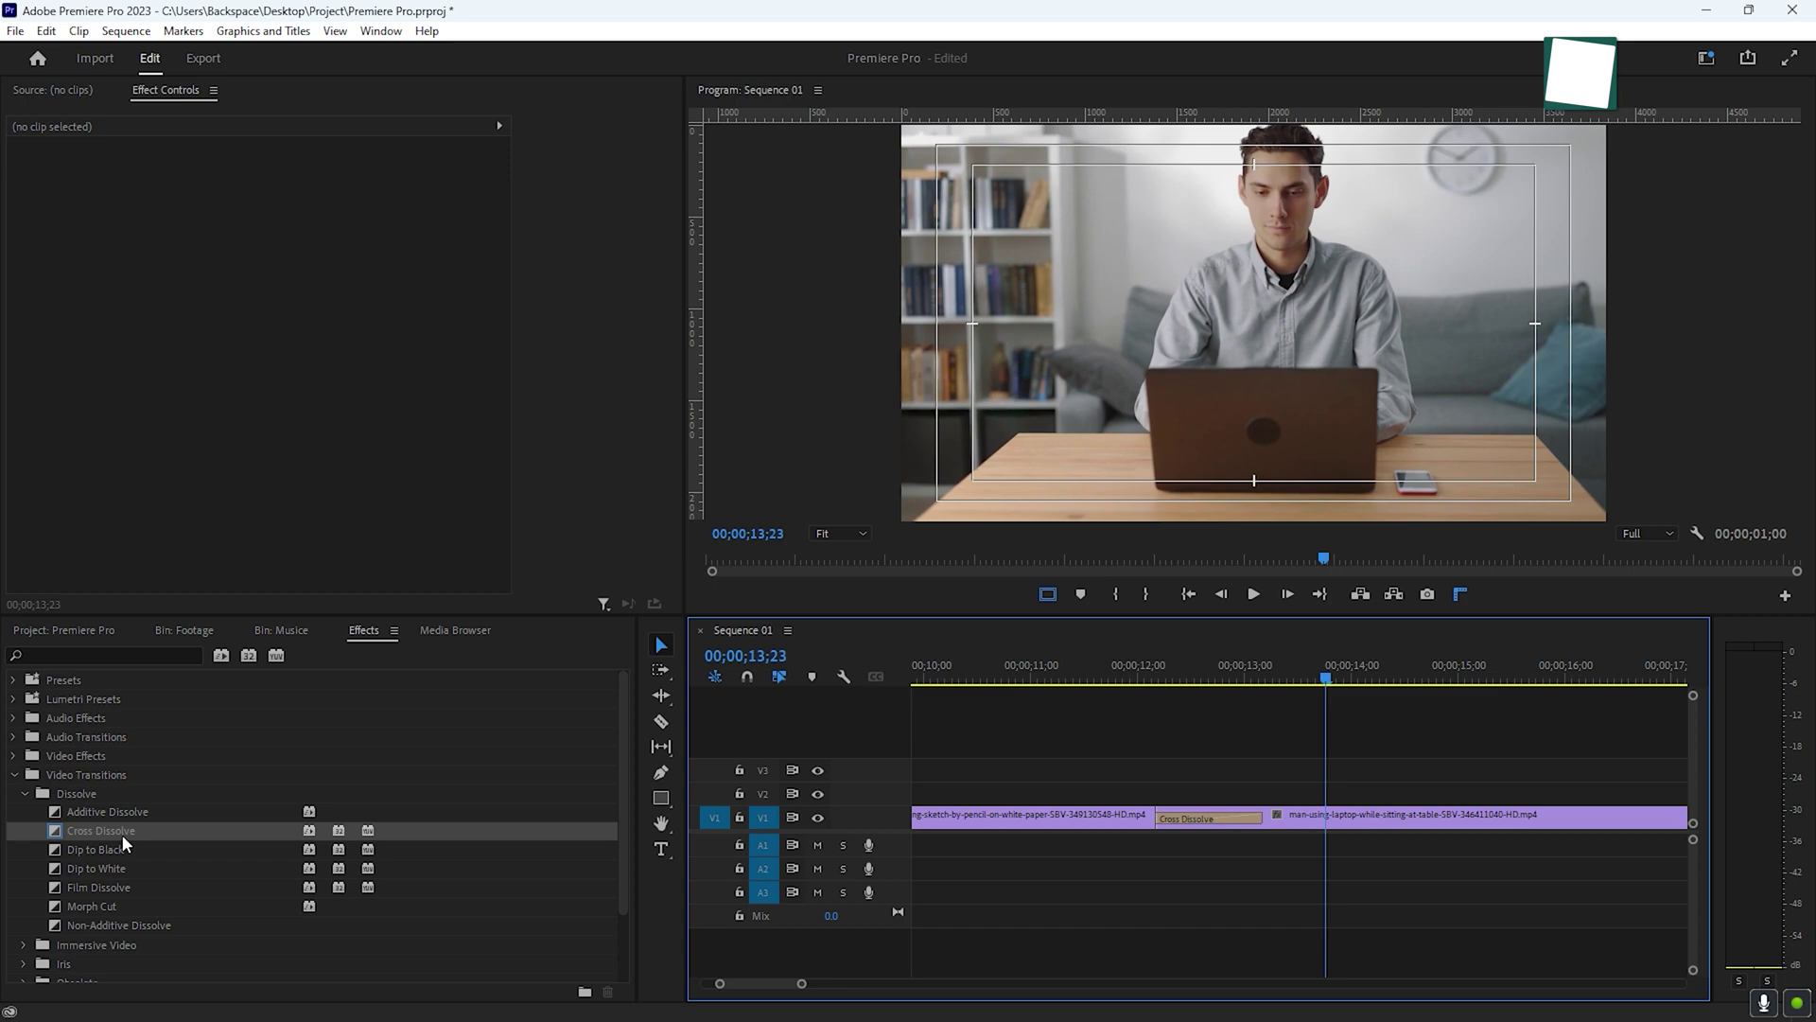
Step: Replace the Cross Dissolve with Dip to Black, then Dip to White, and preview it
click(93, 850)
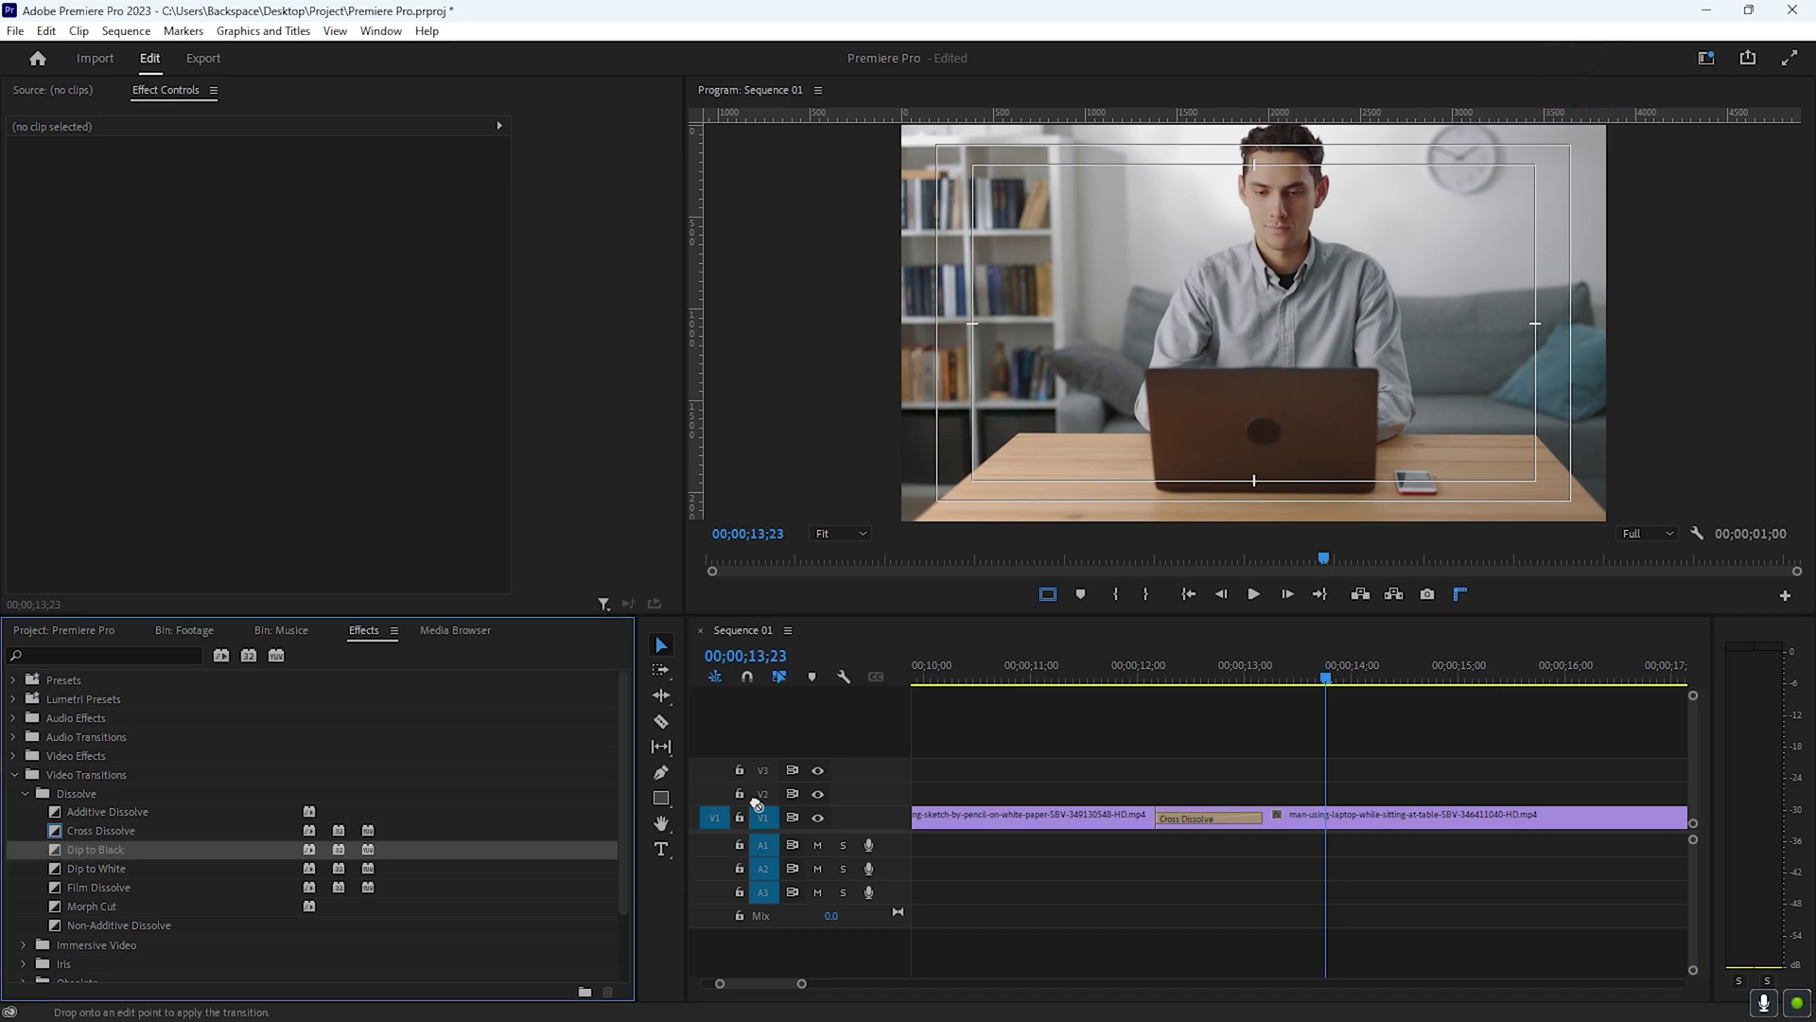
drag(757, 804, 1202, 817)
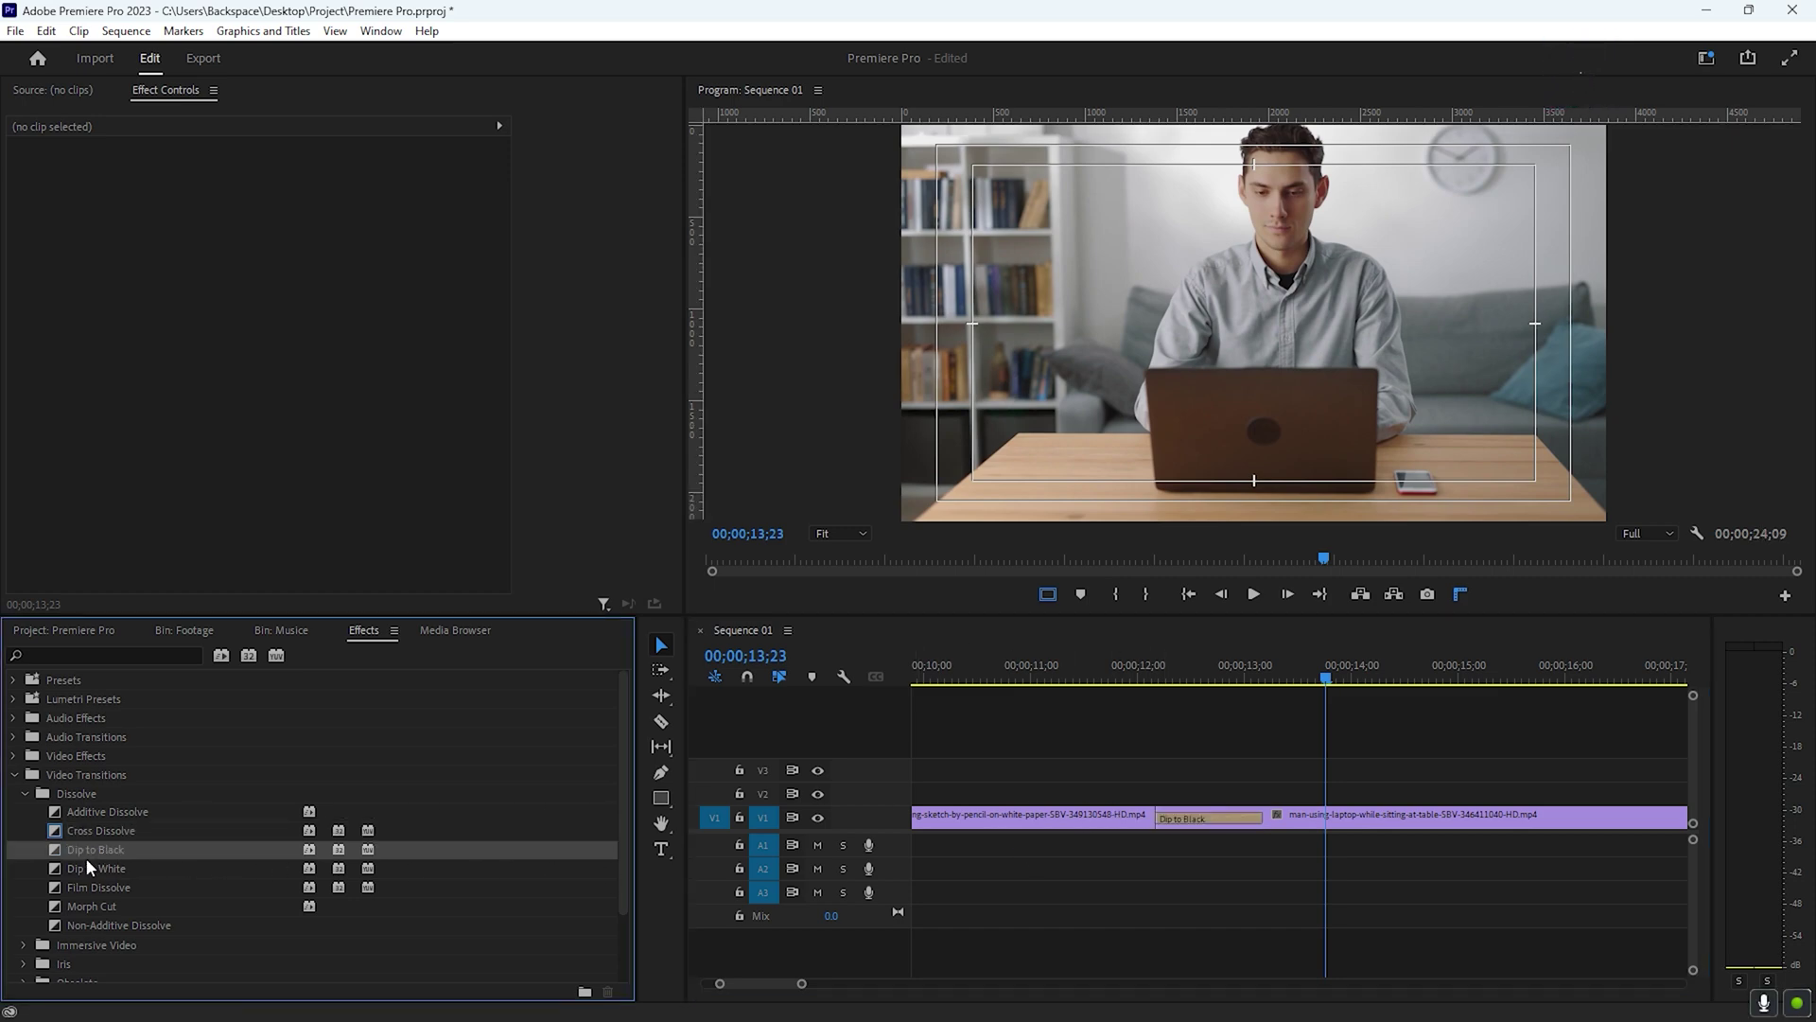
drag(91, 867, 1173, 818)
click(1143, 679)
key(space)
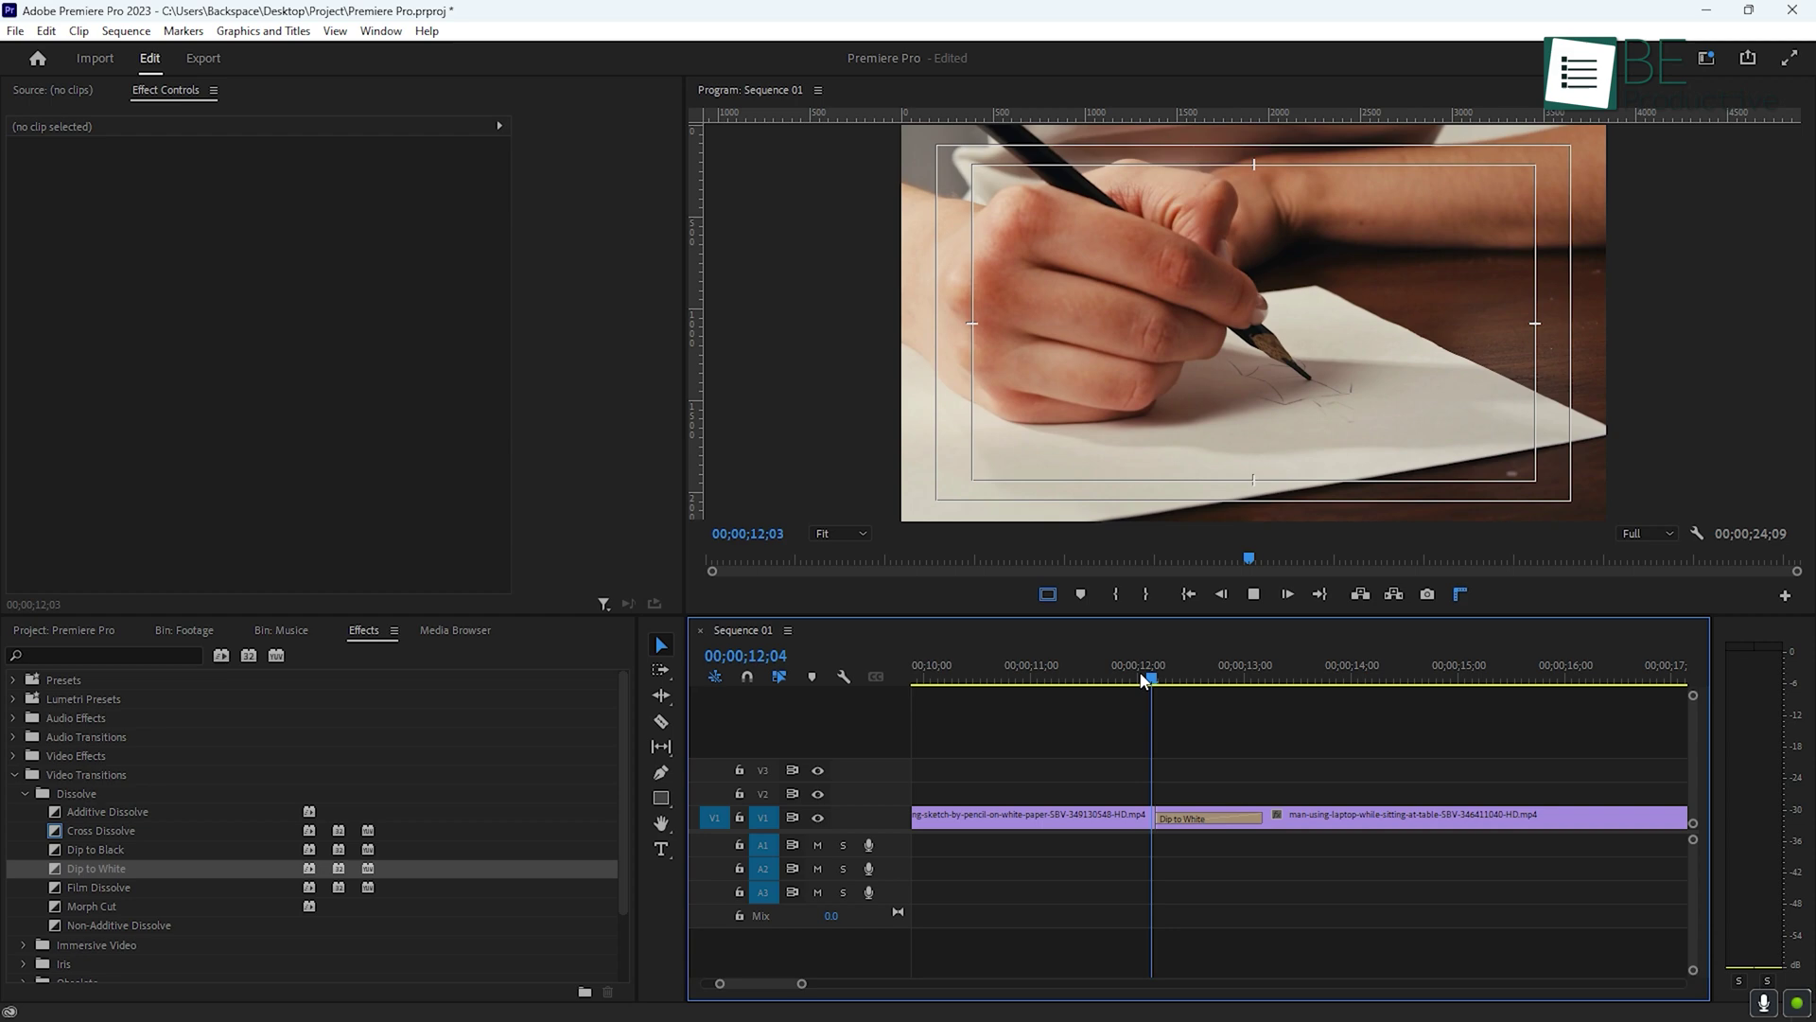
key(space)
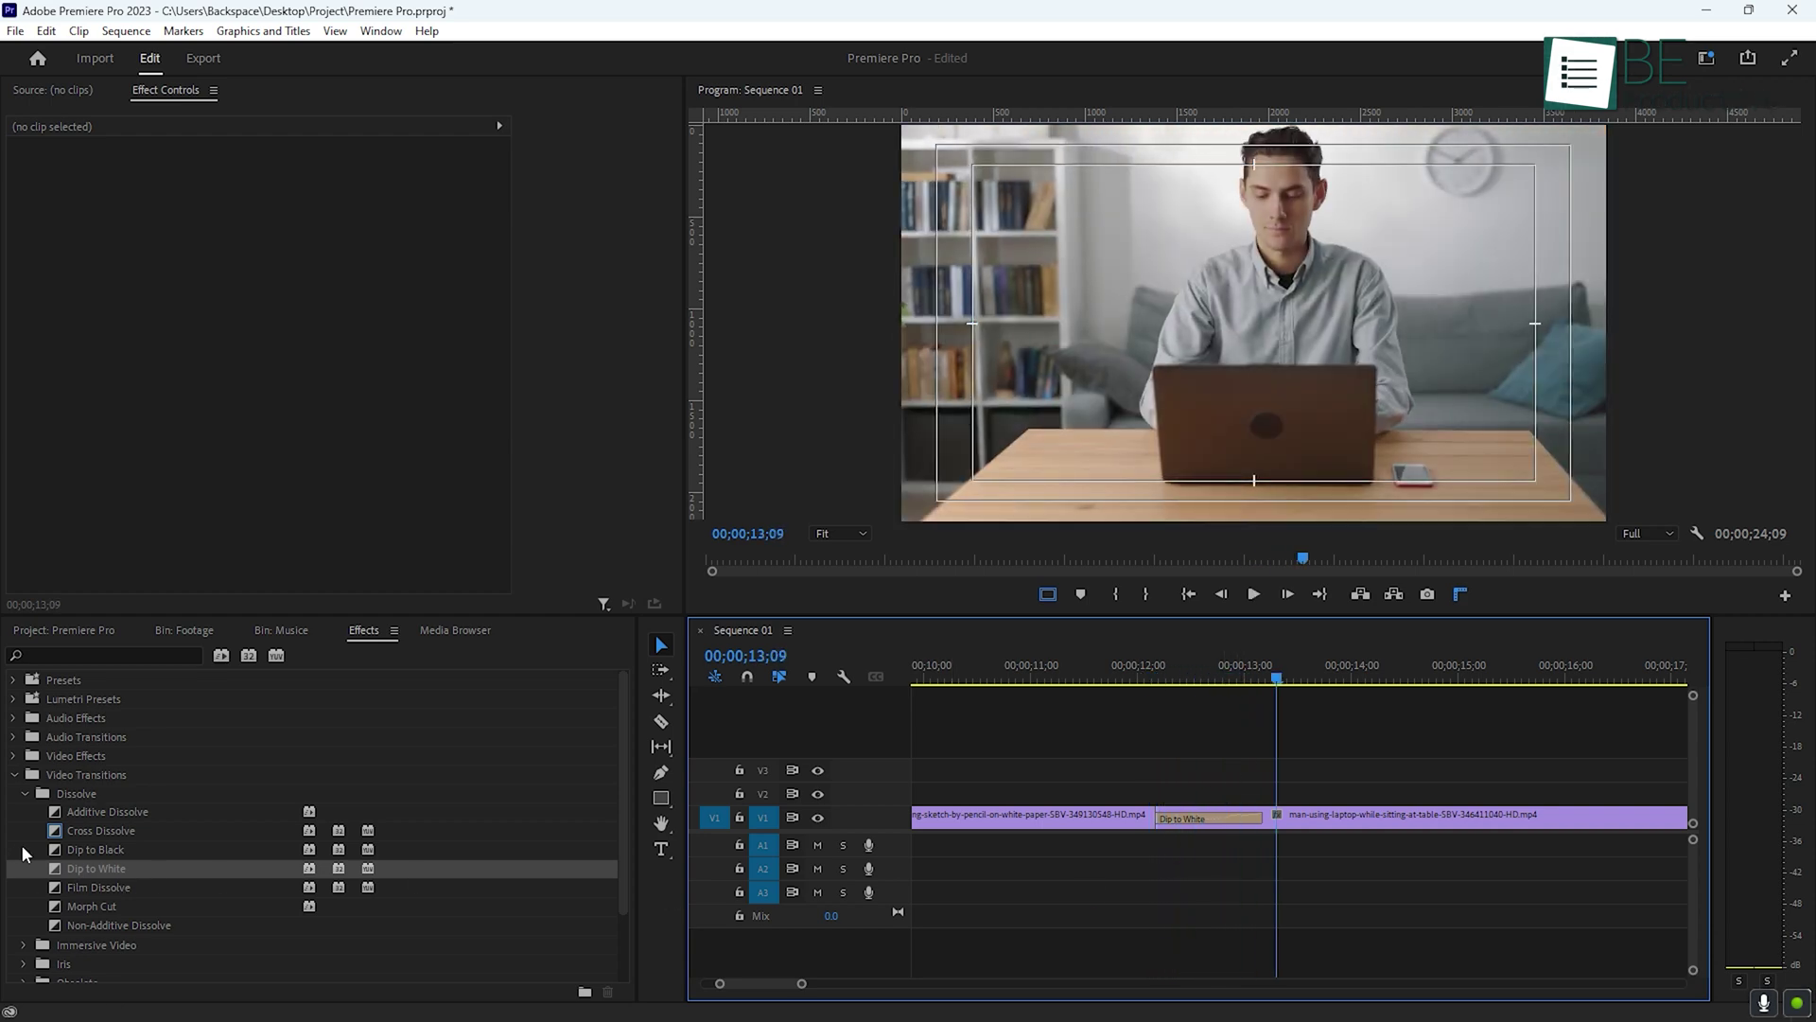
Step: Swap Dip to White back to Dip to Black and preview the transition
drag(74, 849, 330, 825)
drag(1196, 802, 1183, 806)
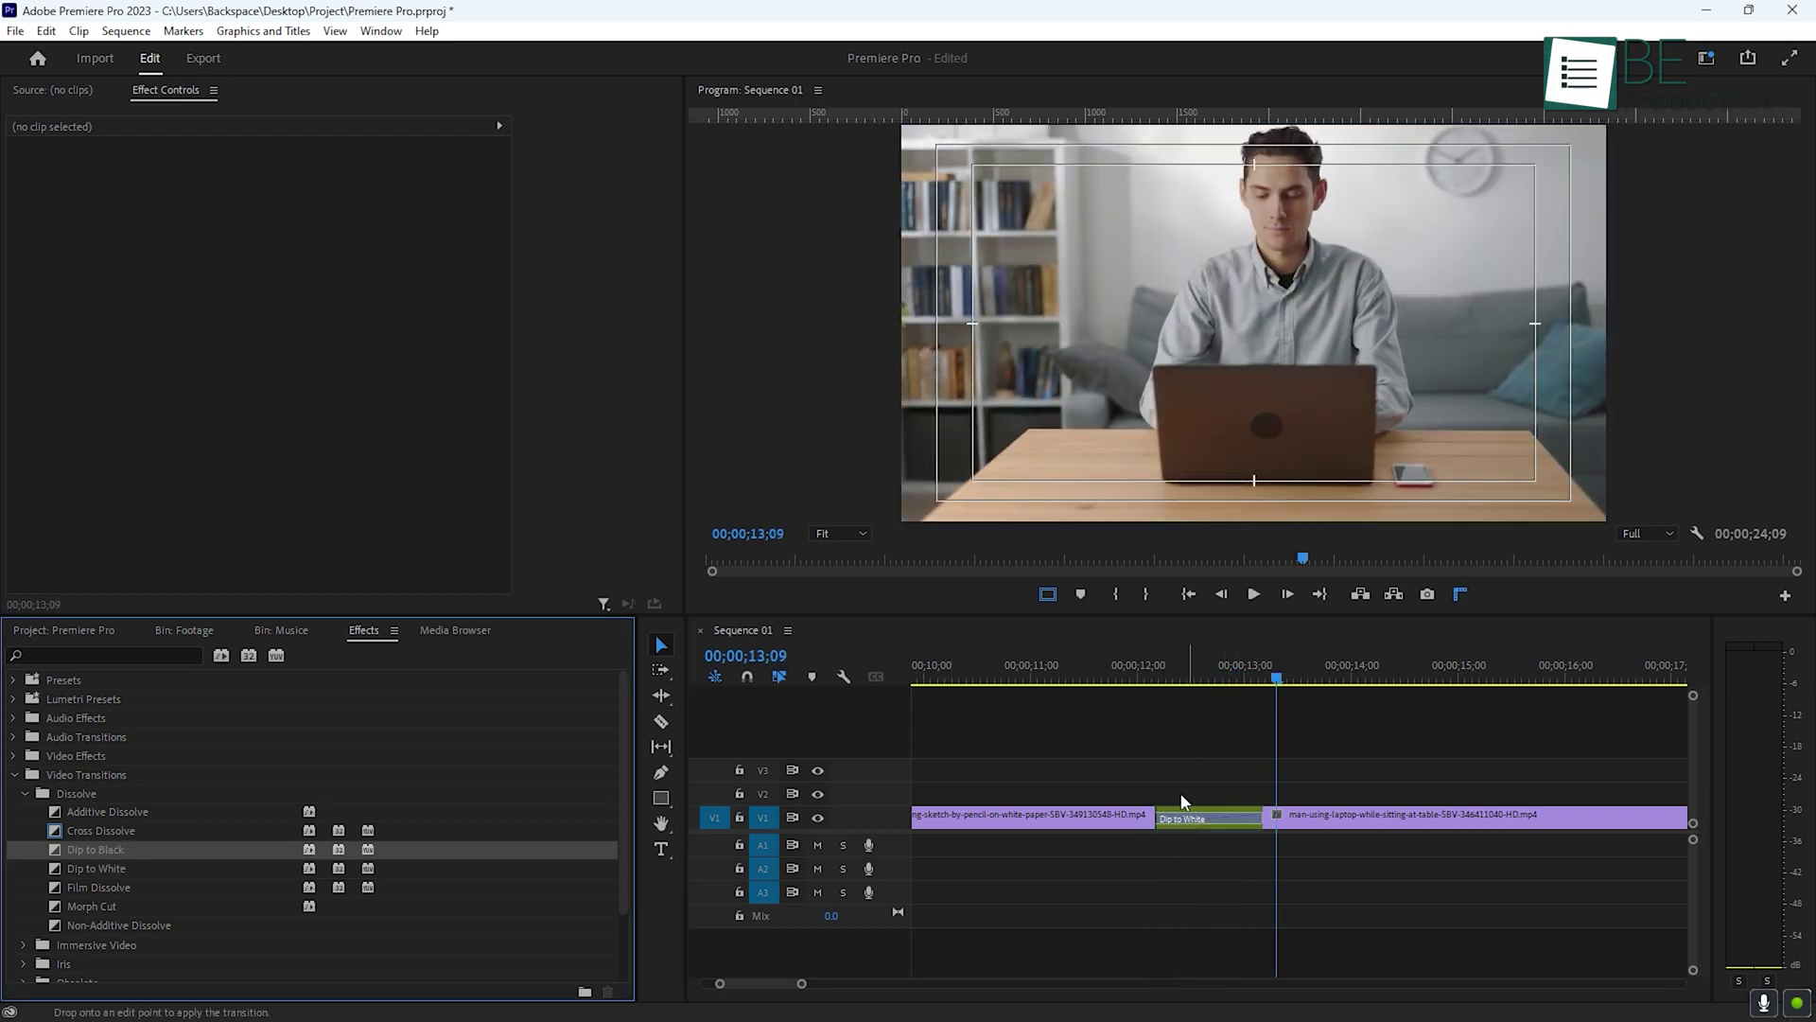
click(1132, 675)
key(space)
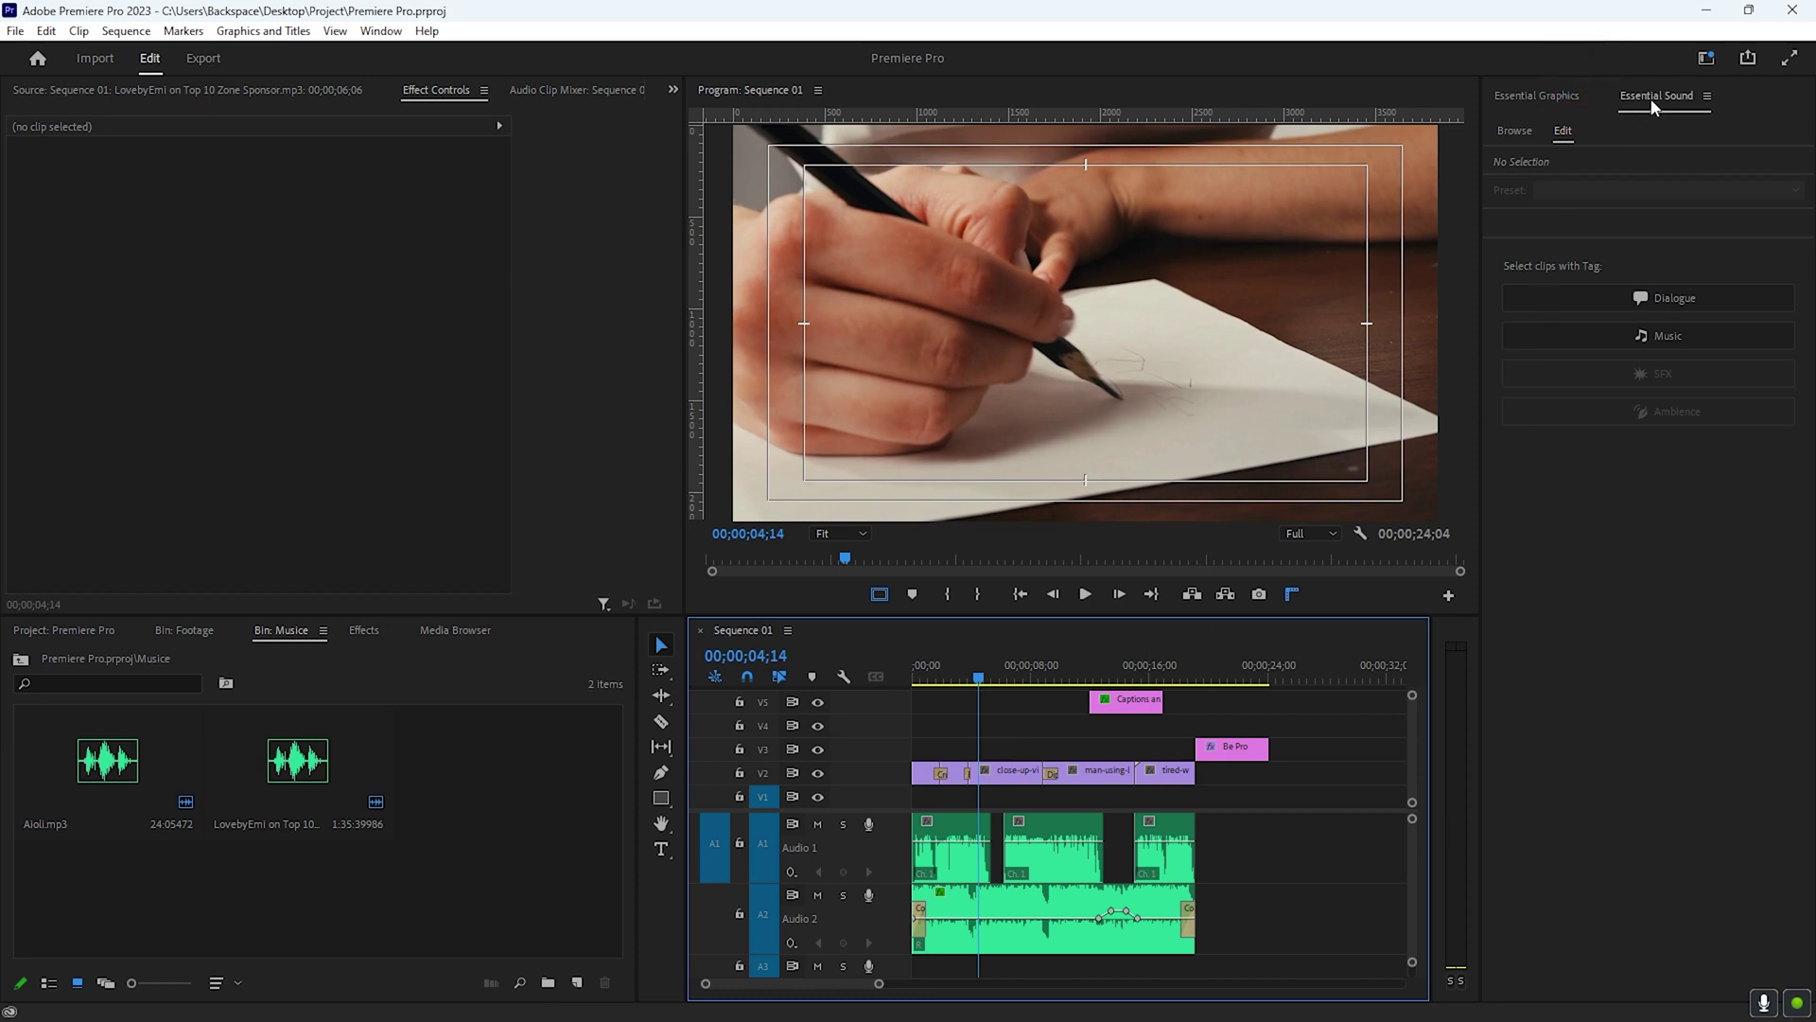
Step: Add a 'Be pro' text title over the pencil shot at font size 188
click(1526, 104)
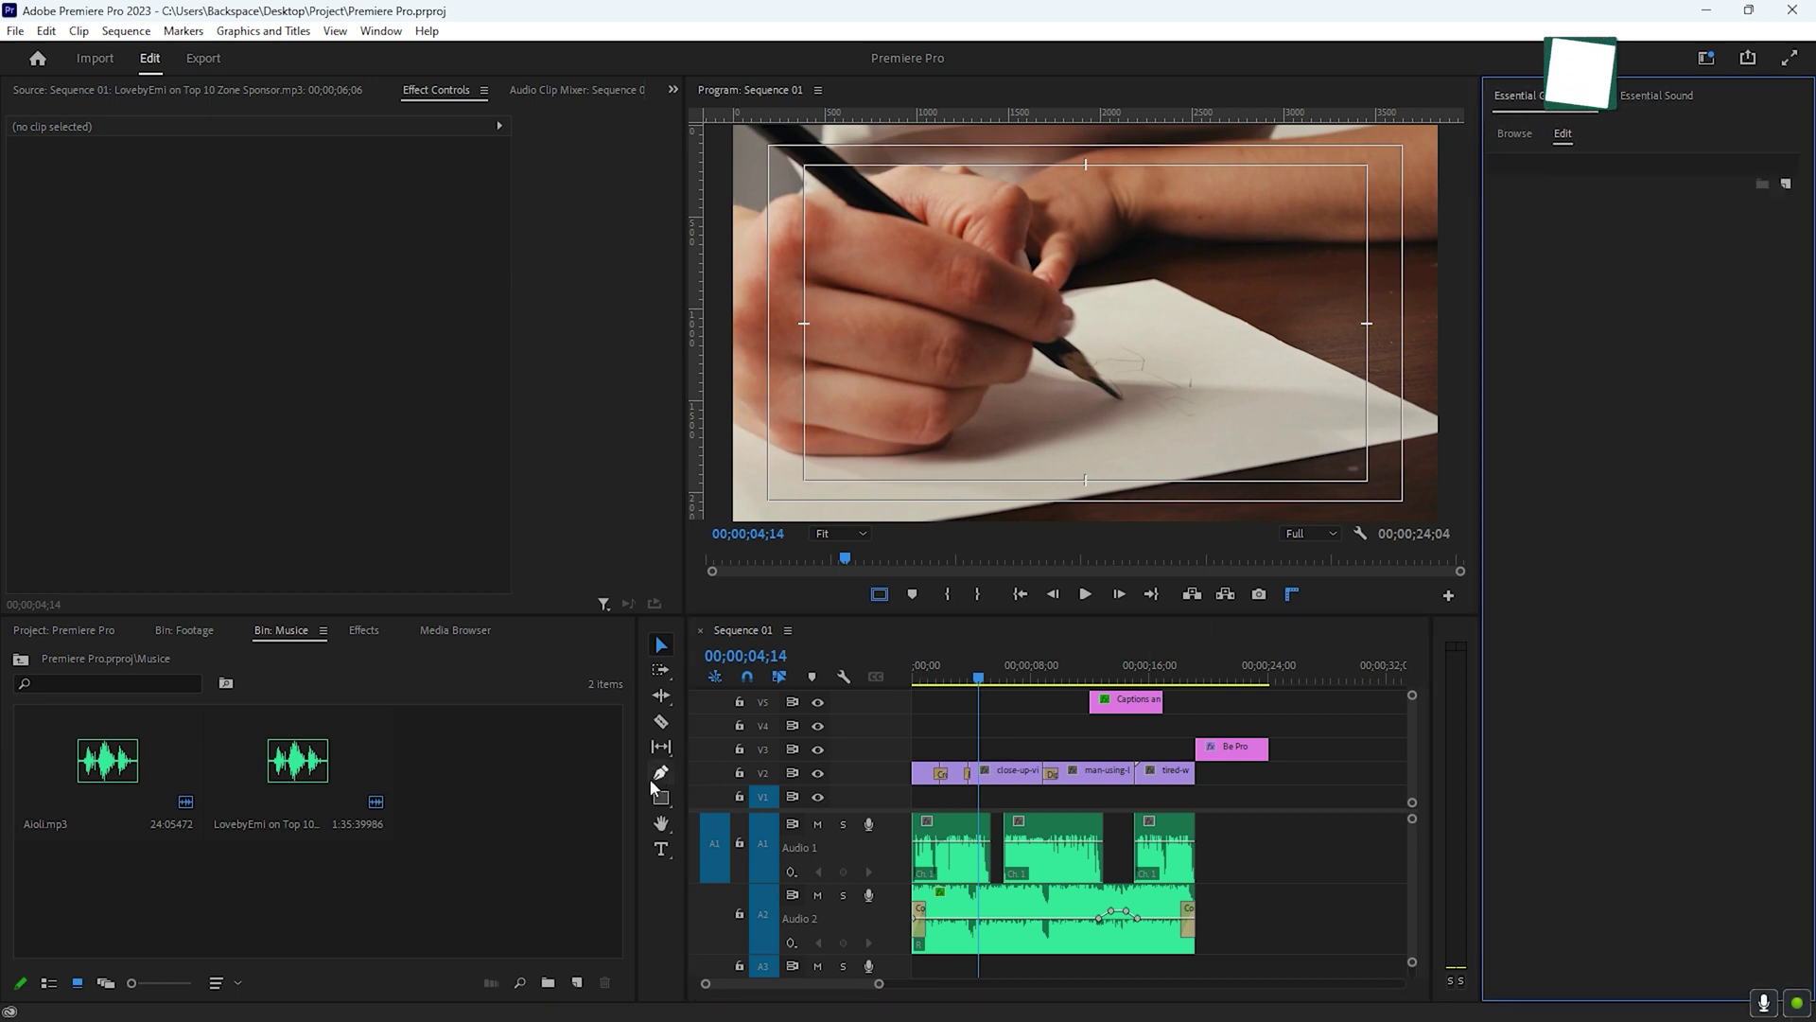
click(661, 847)
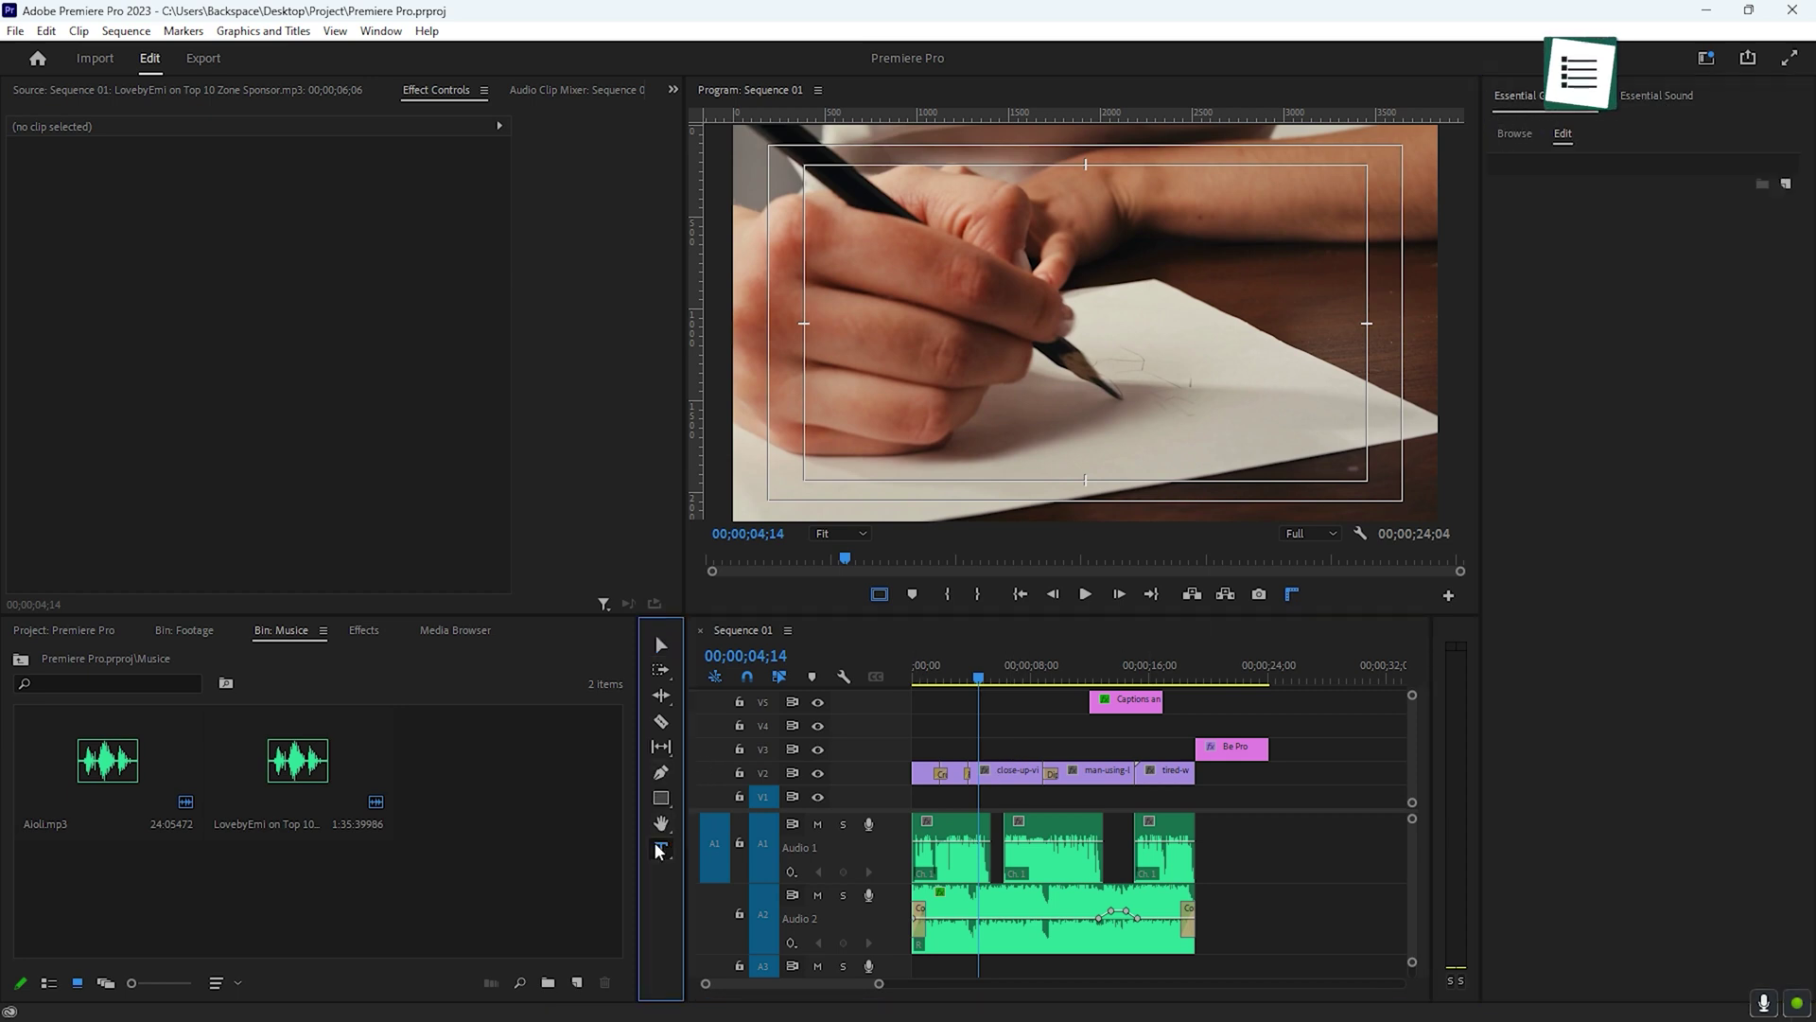
click(1064, 395)
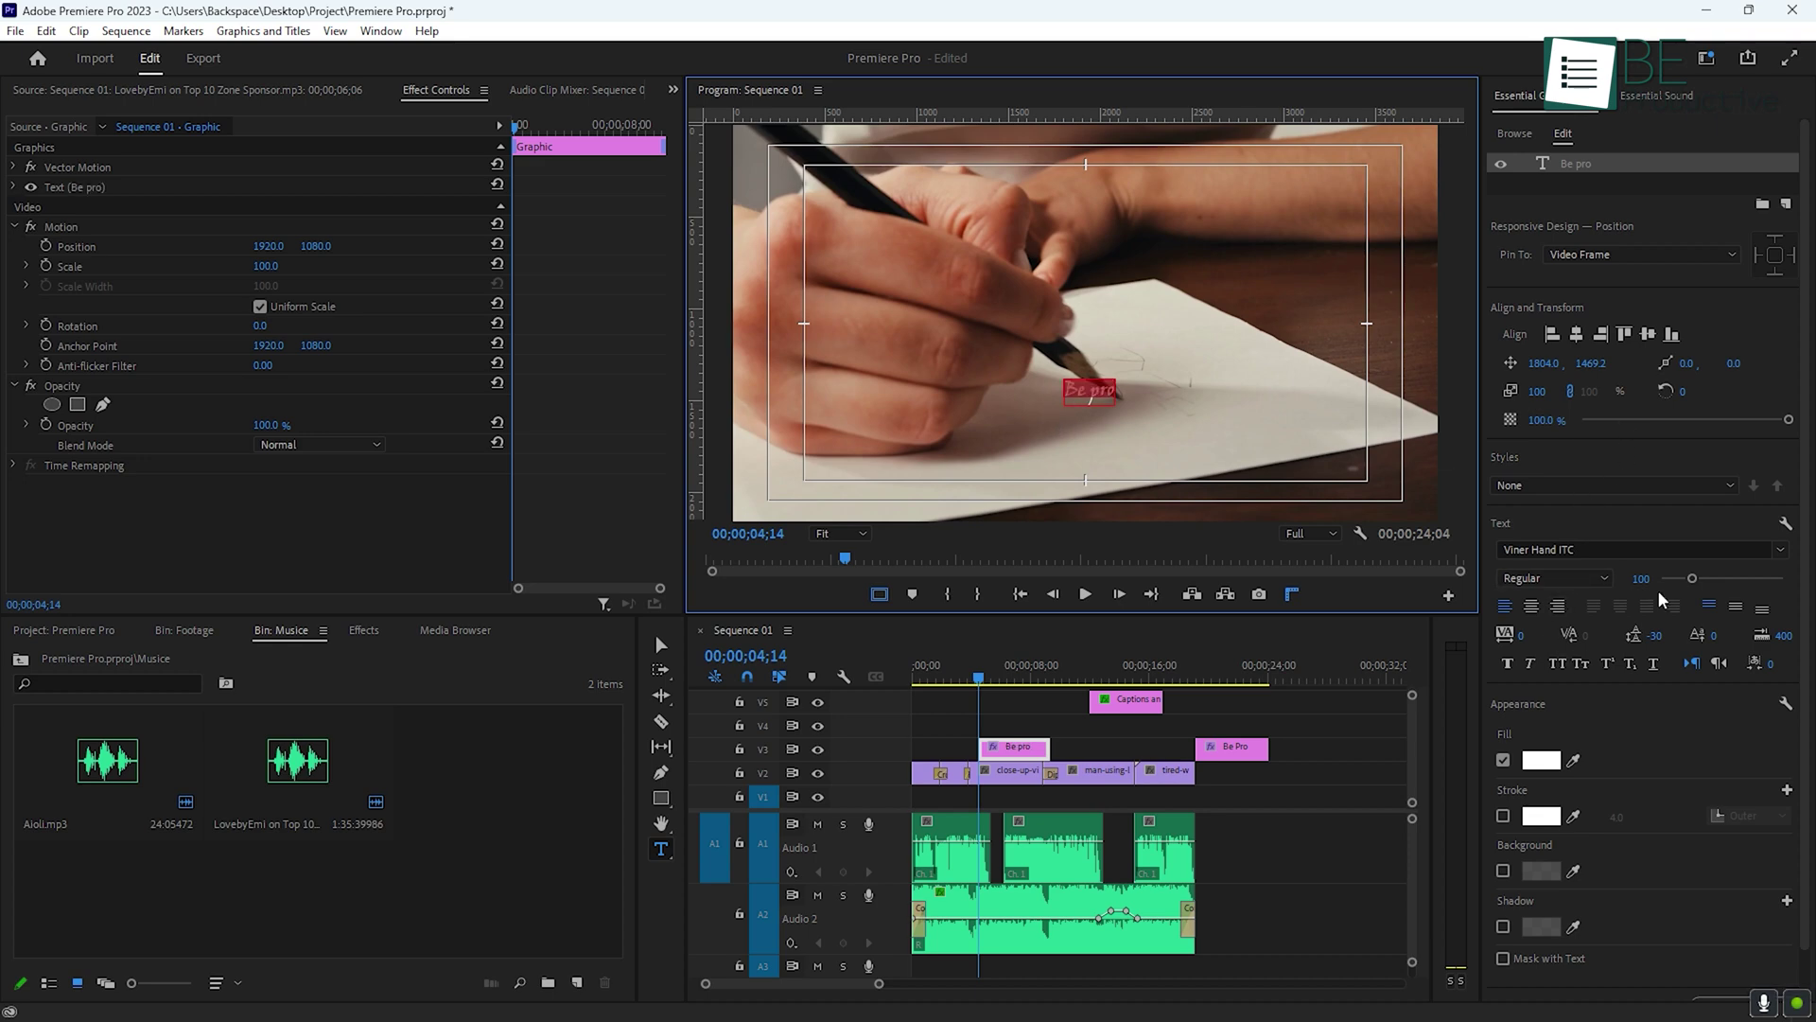
drag(1692, 578, 1739, 581)
key(Escape)
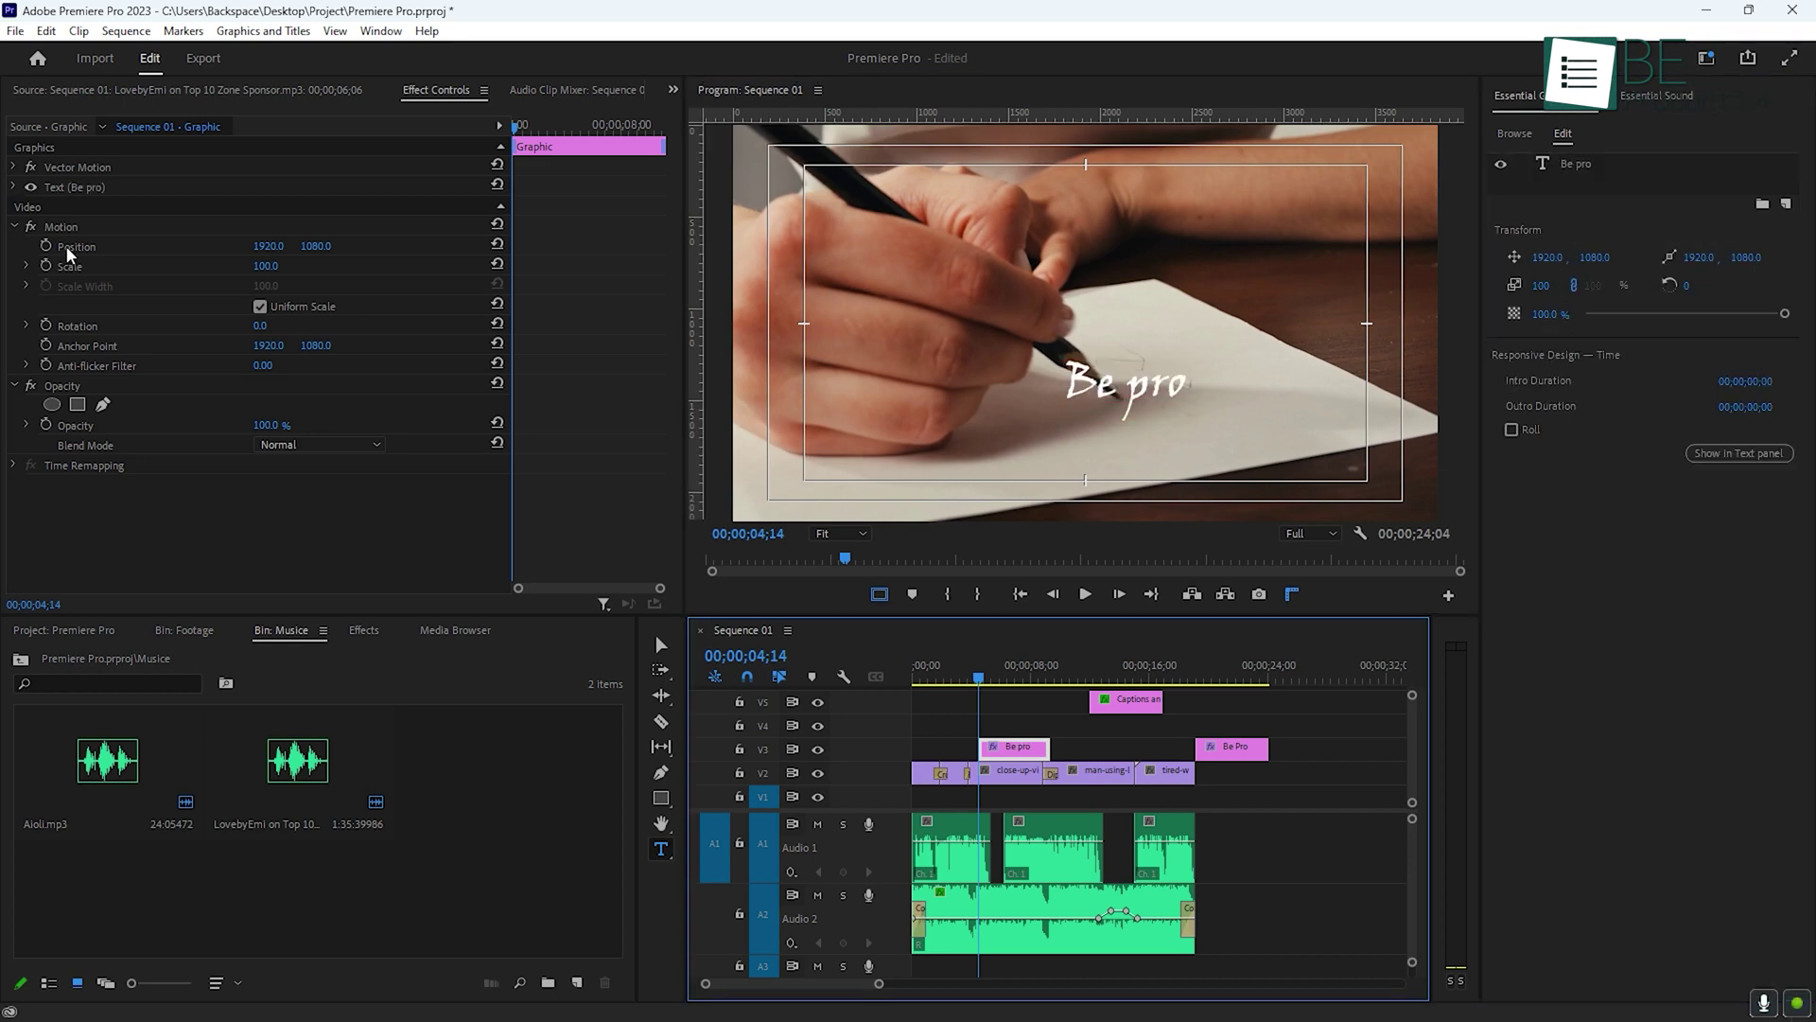
Step: Keyframe the title's Position so it moves up and right, then preview the animation
click(74, 249)
click(539, 148)
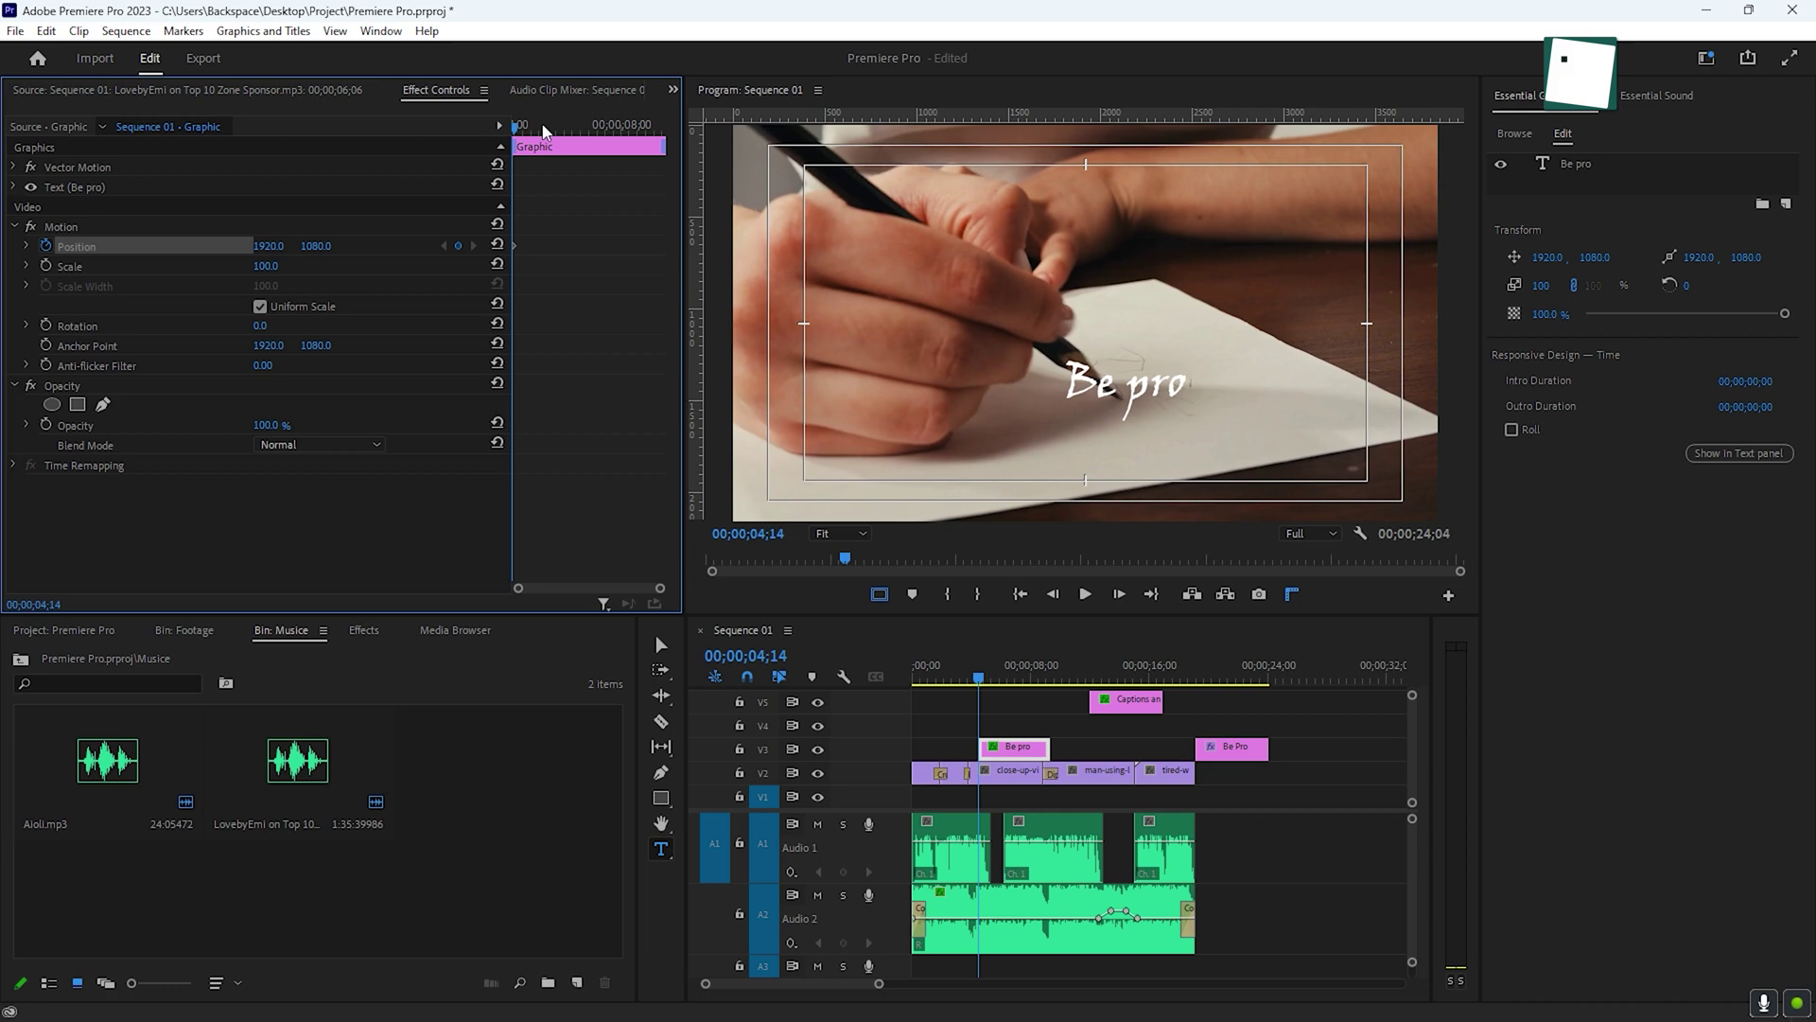
drag(266, 245, 161, 265)
drag(318, 246, 339, 196)
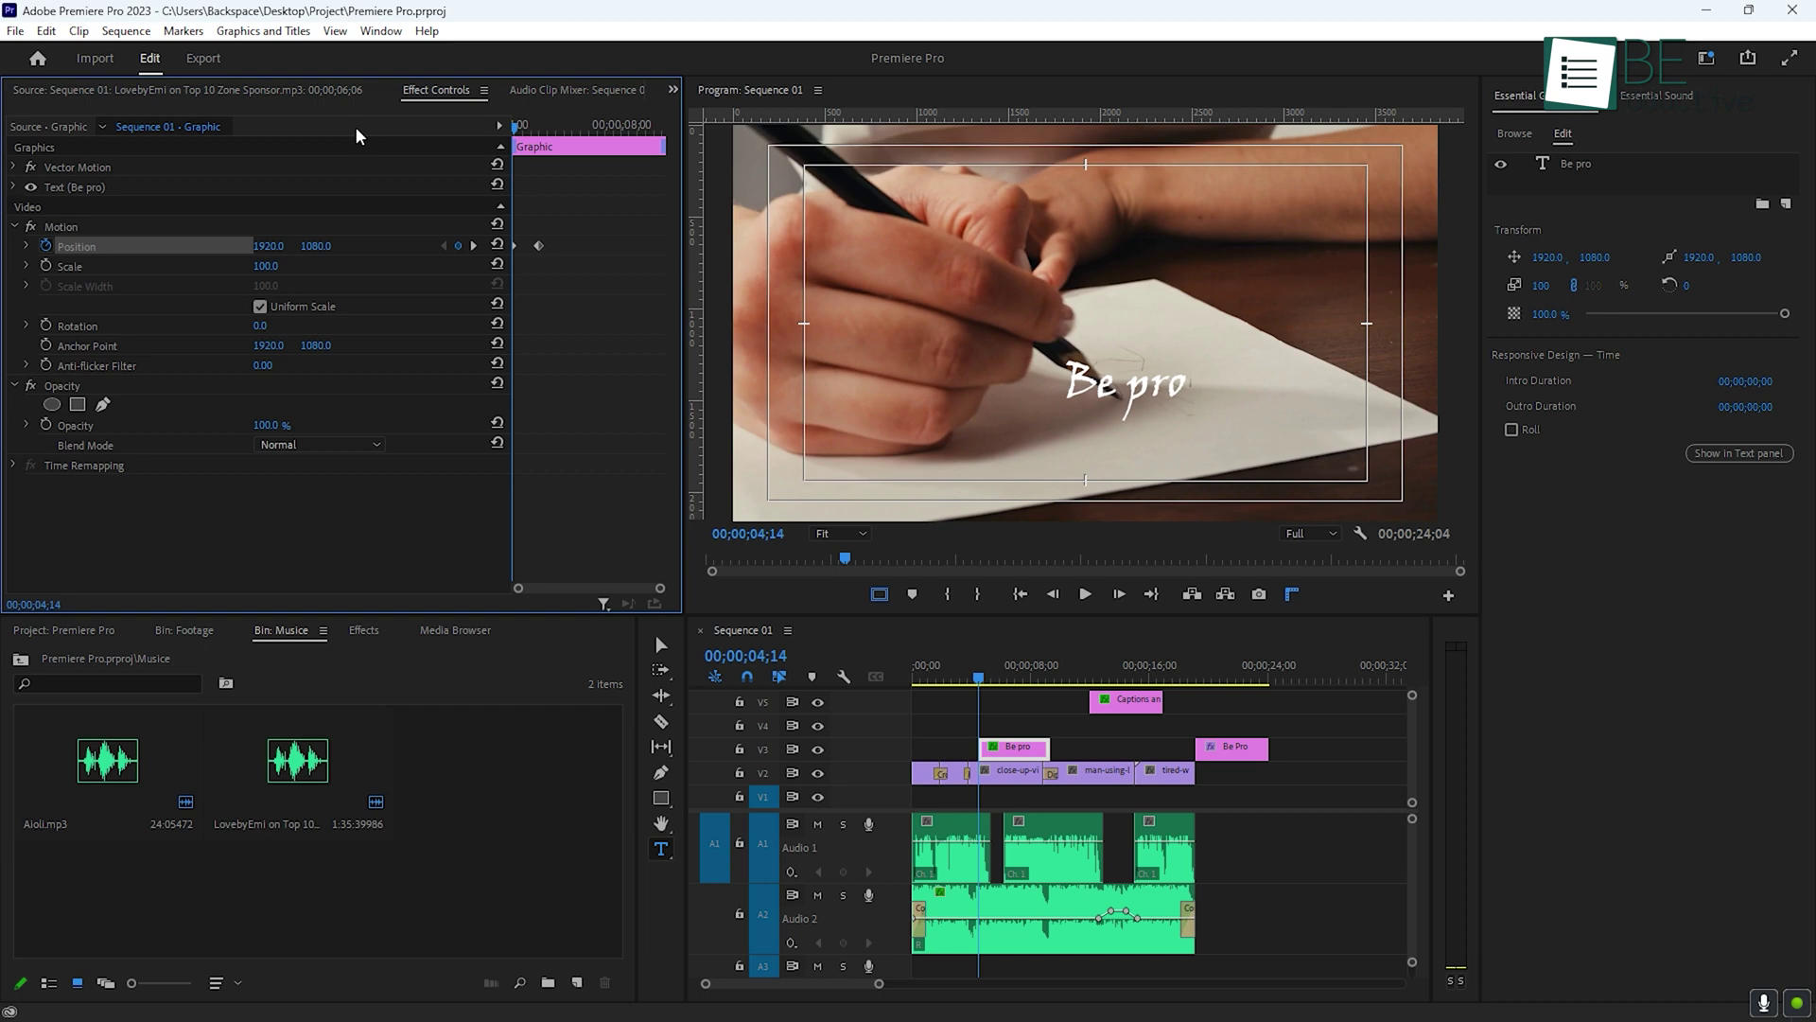
key(space)
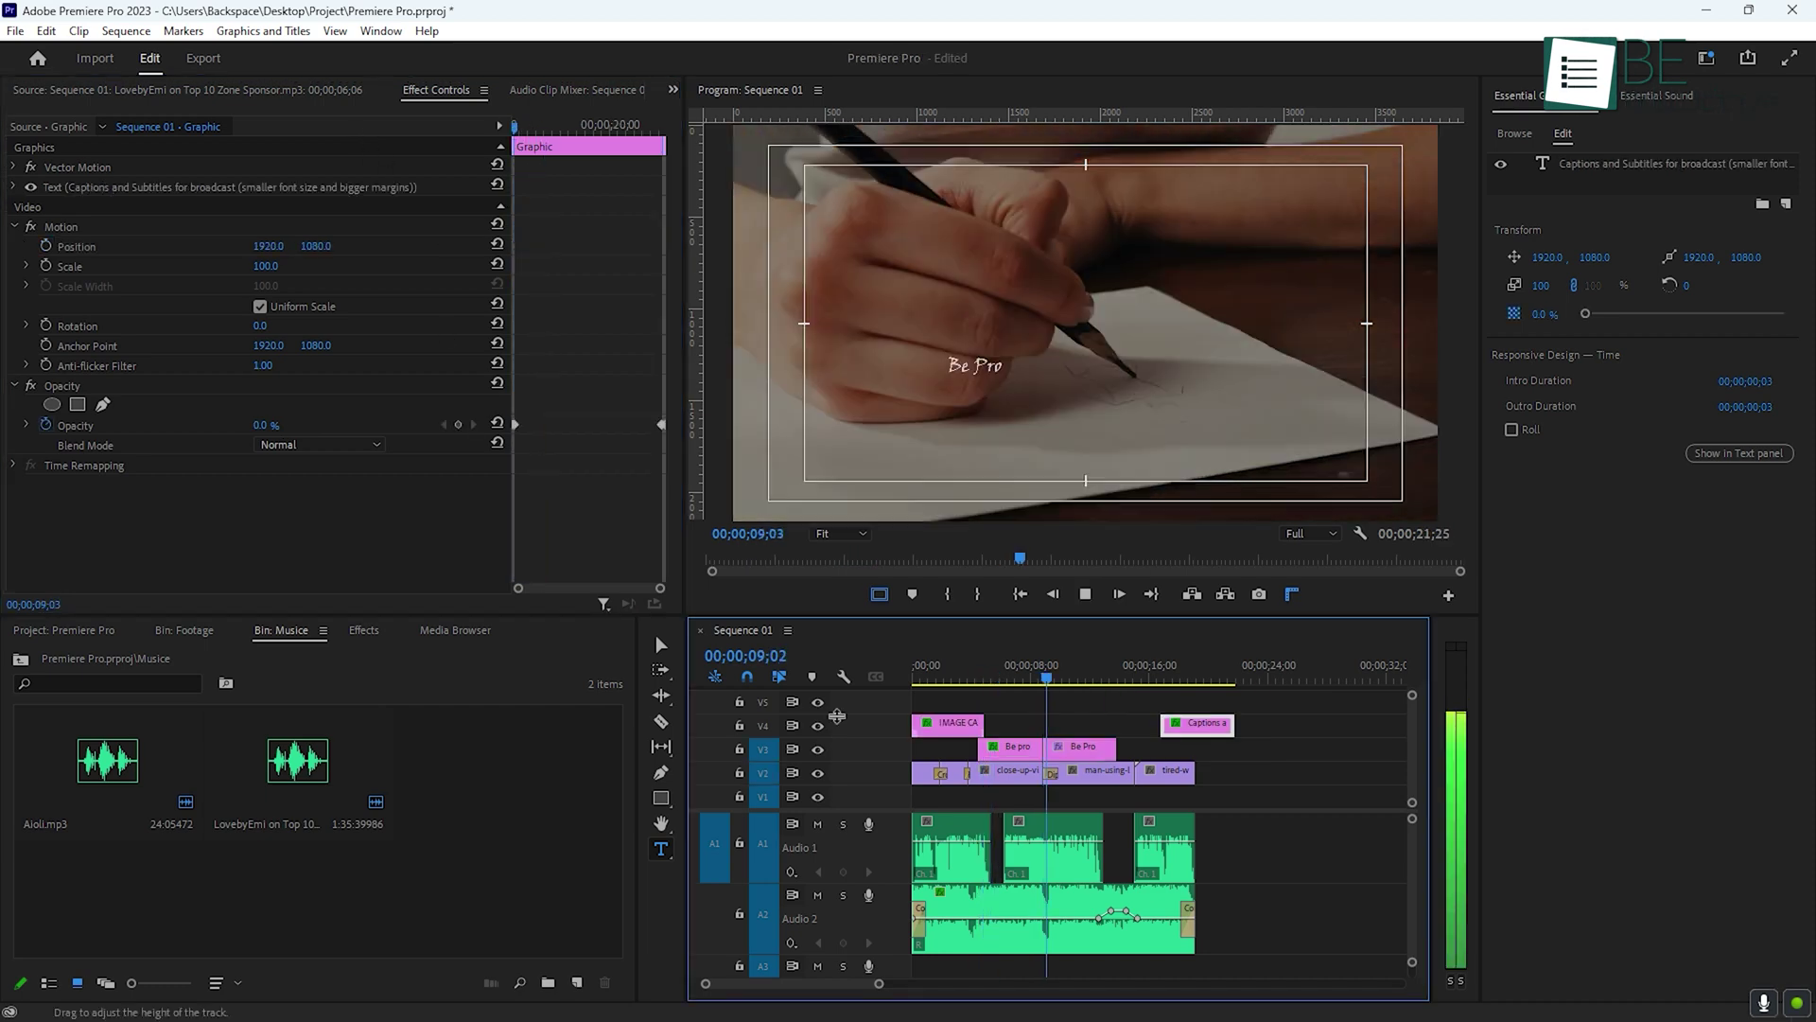
key(space)
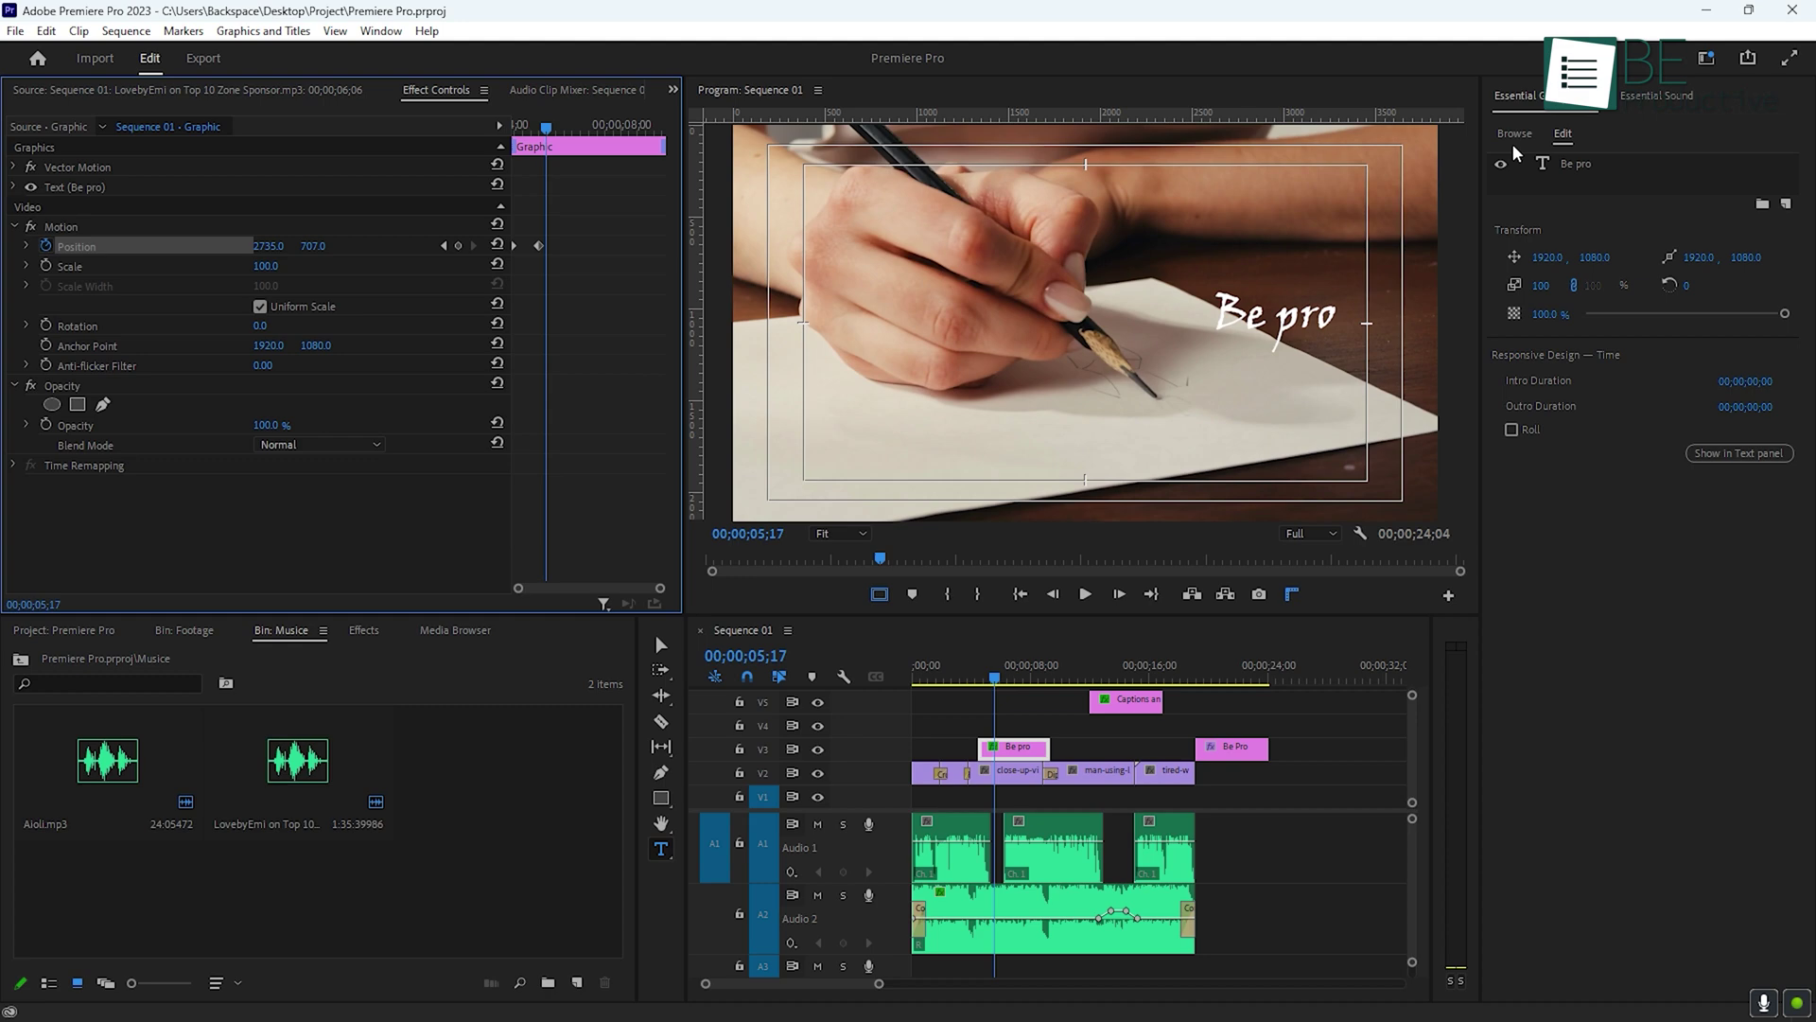
Step: Drag the Bold Image Caption template from Essential Graphics Browse onto V4 and inspect the clip
click(1514, 135)
scroll(1562, 397, down, 5)
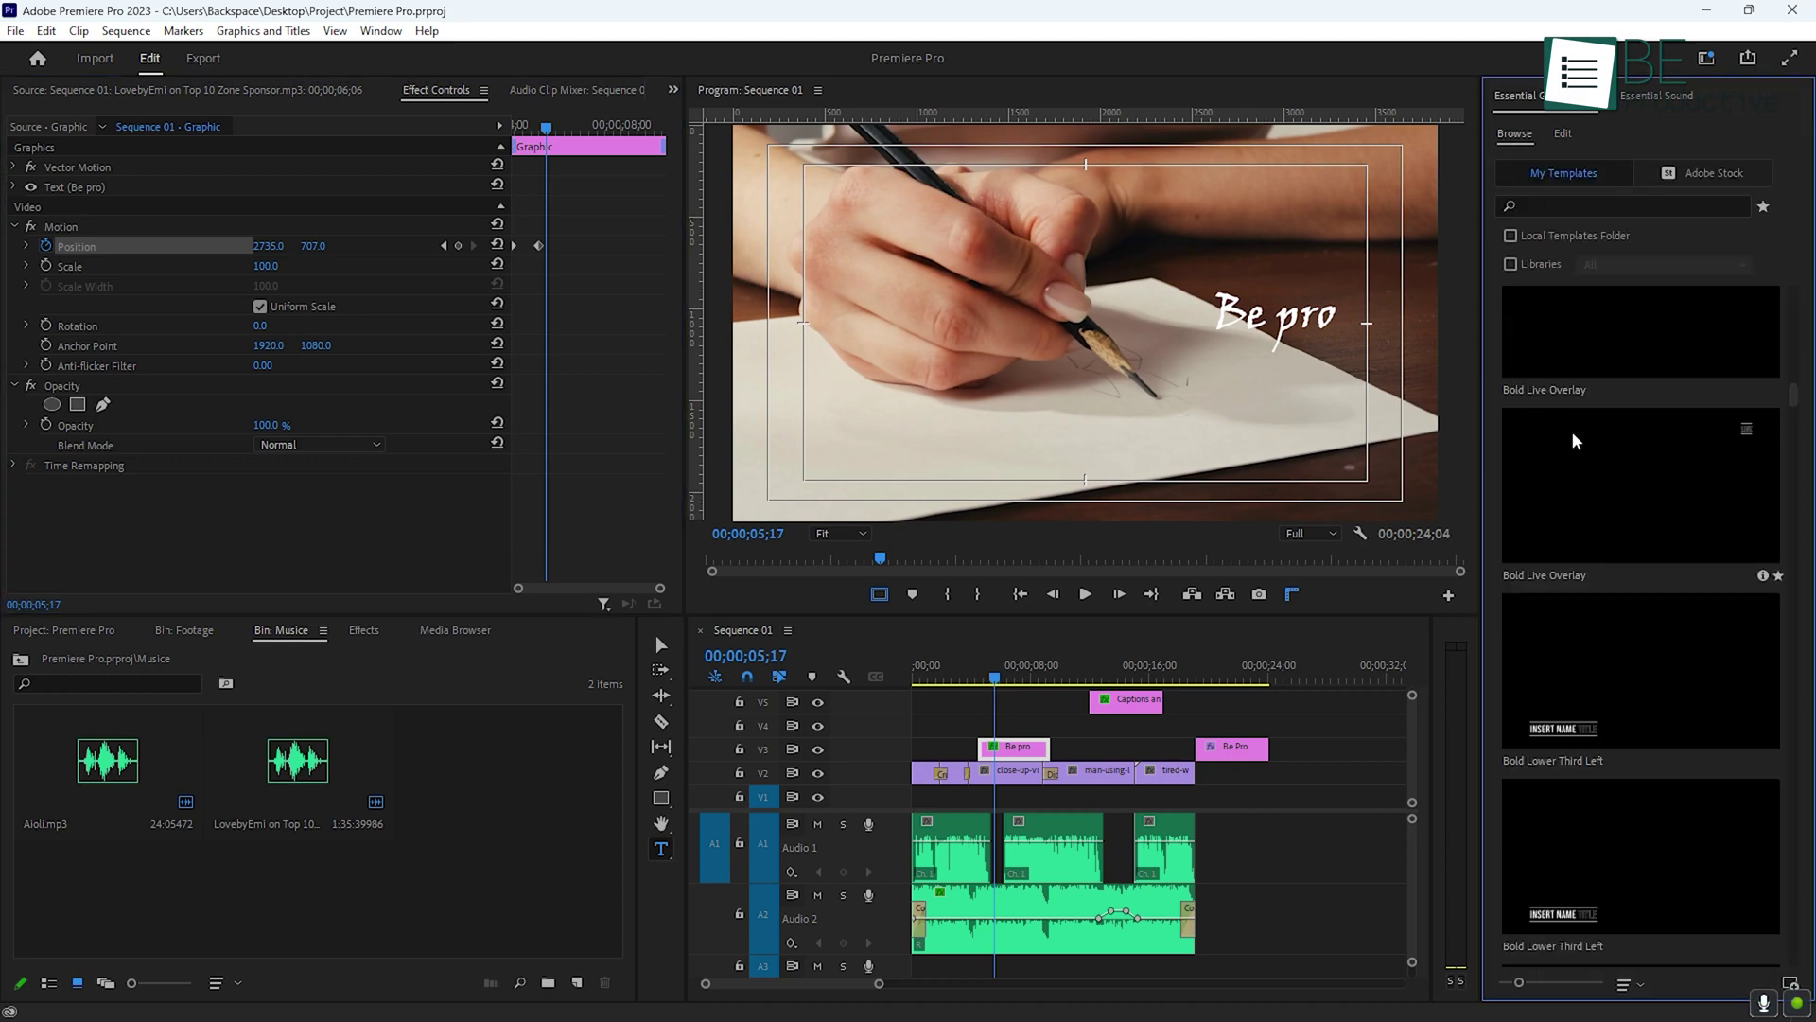
scroll(1575, 441, down, 5)
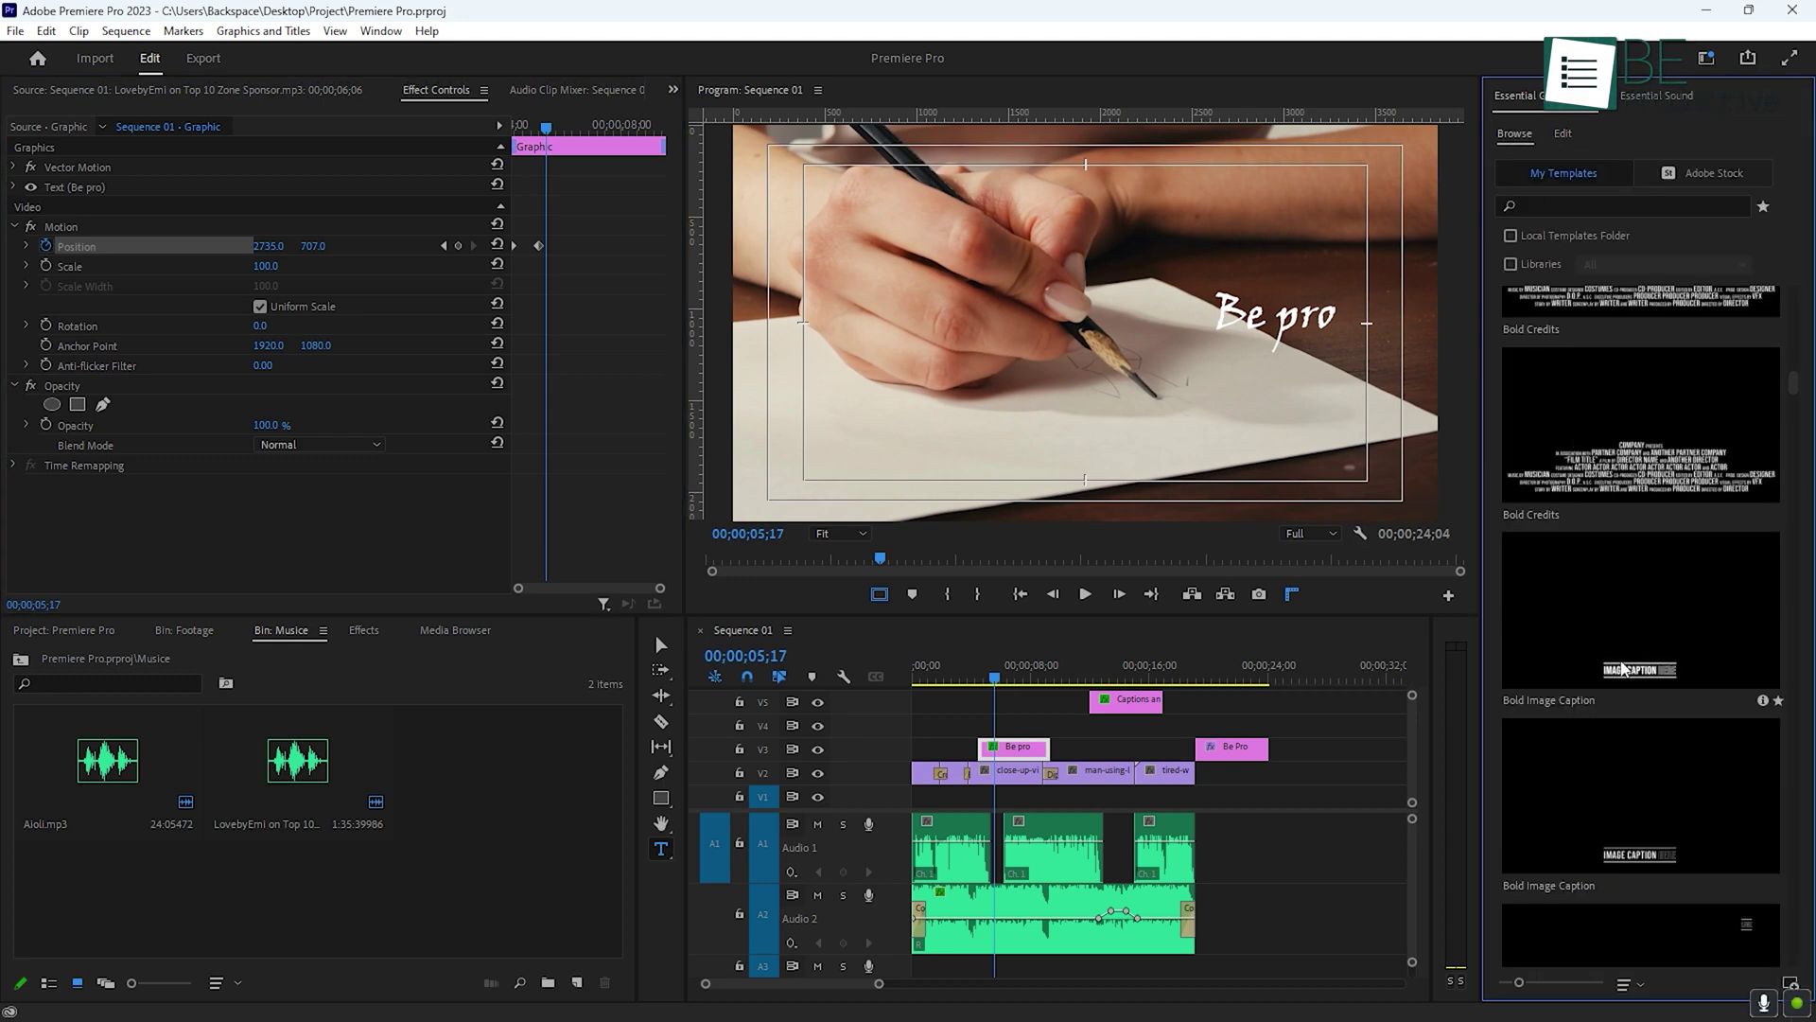
drag(1602, 626, 1072, 673)
click(1052, 725)
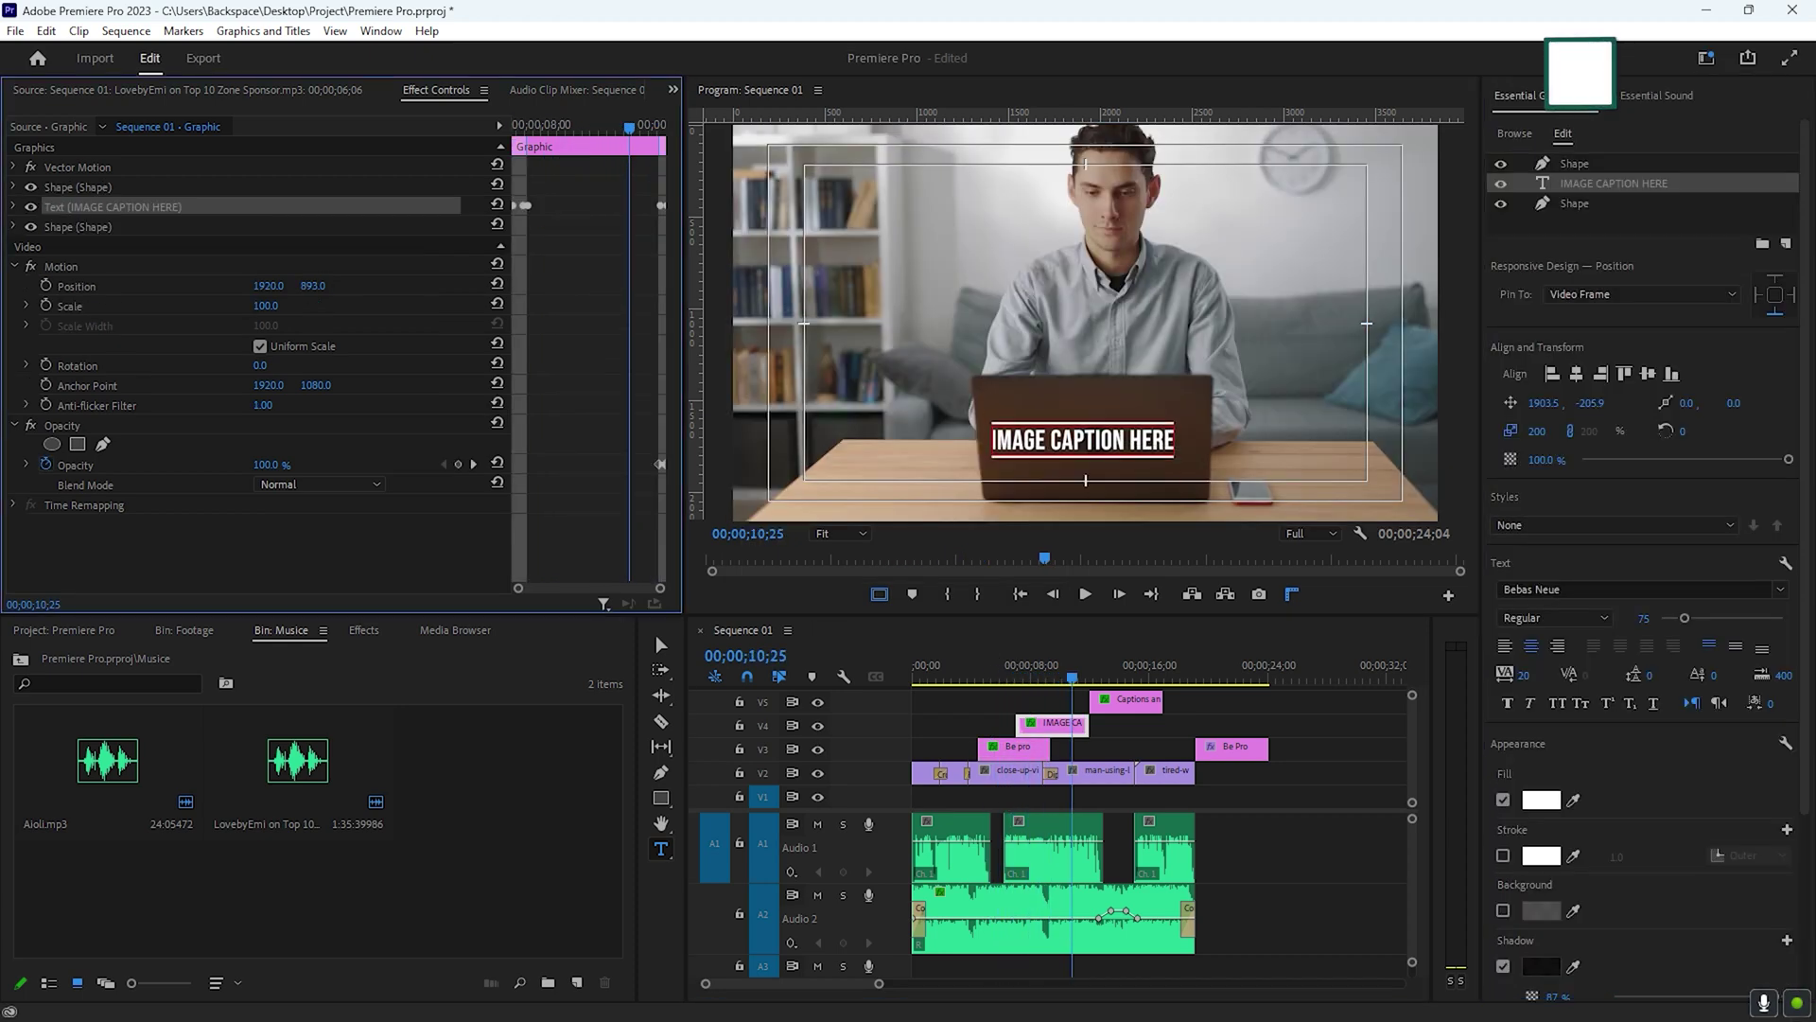
click(1287, 820)
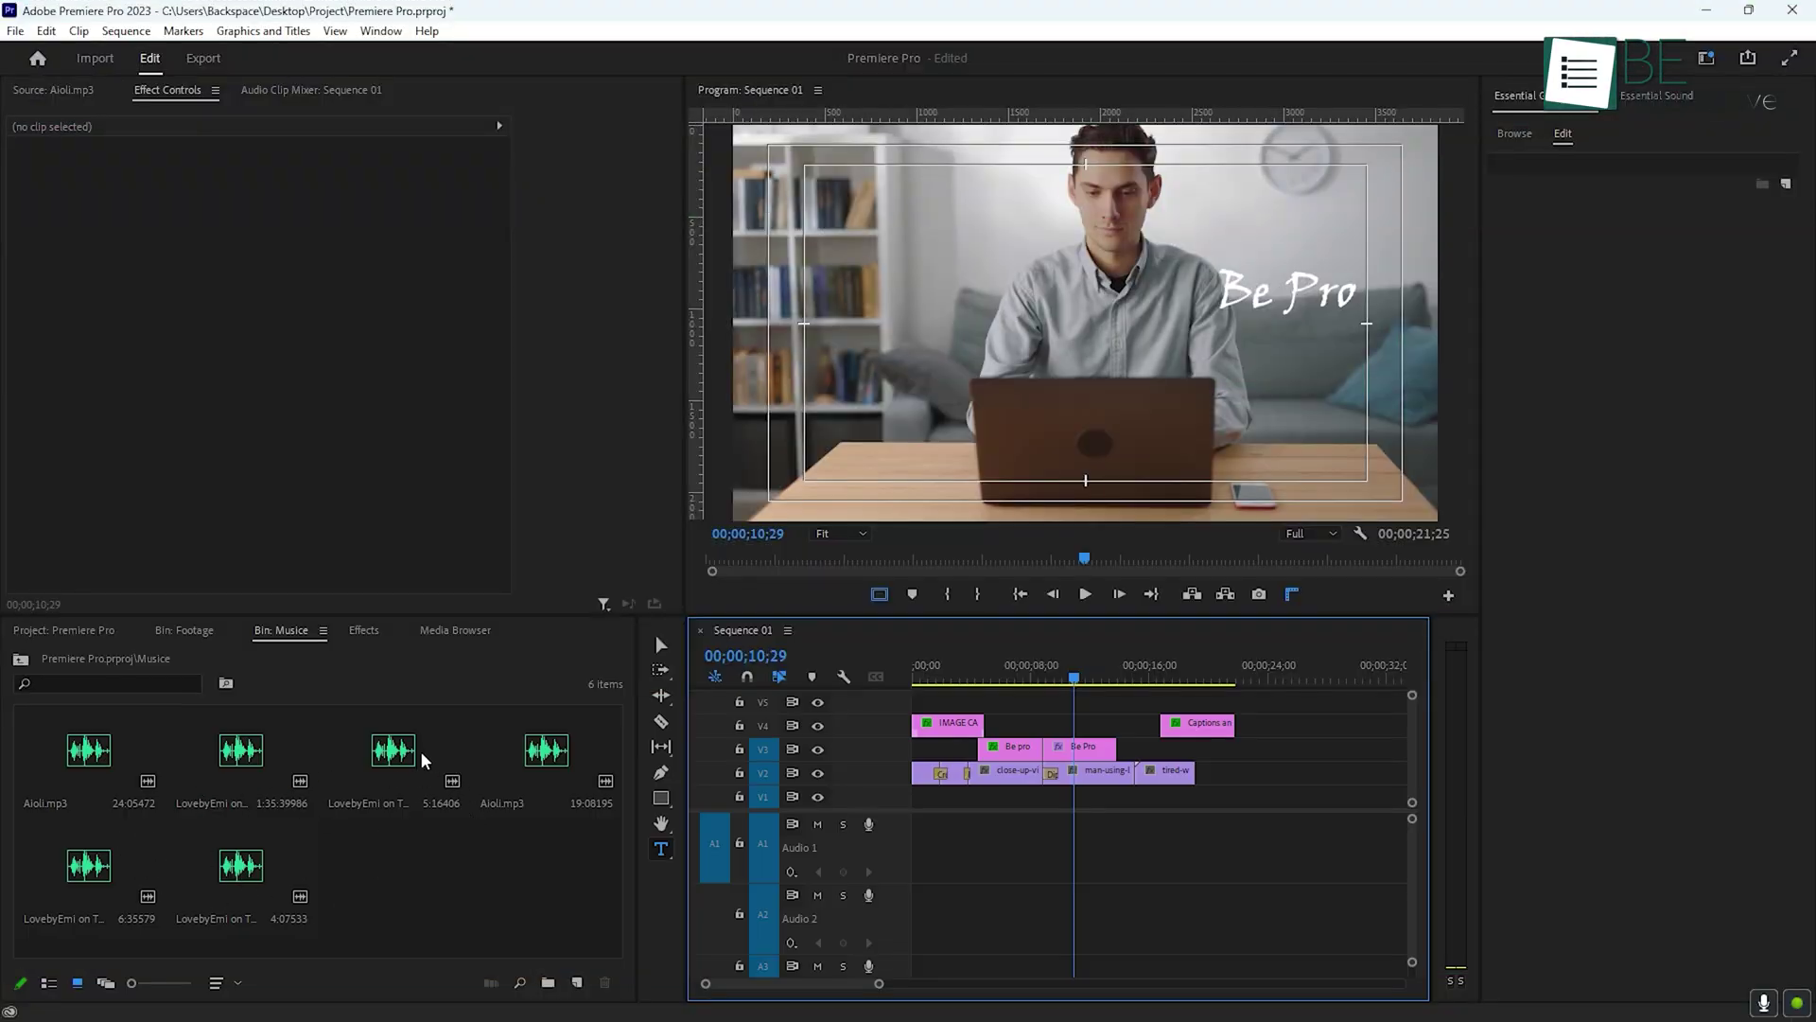
Step: Place three music clips end to end on Audio 1 and Aioli.mp3 on Audio 2
click(368, 785)
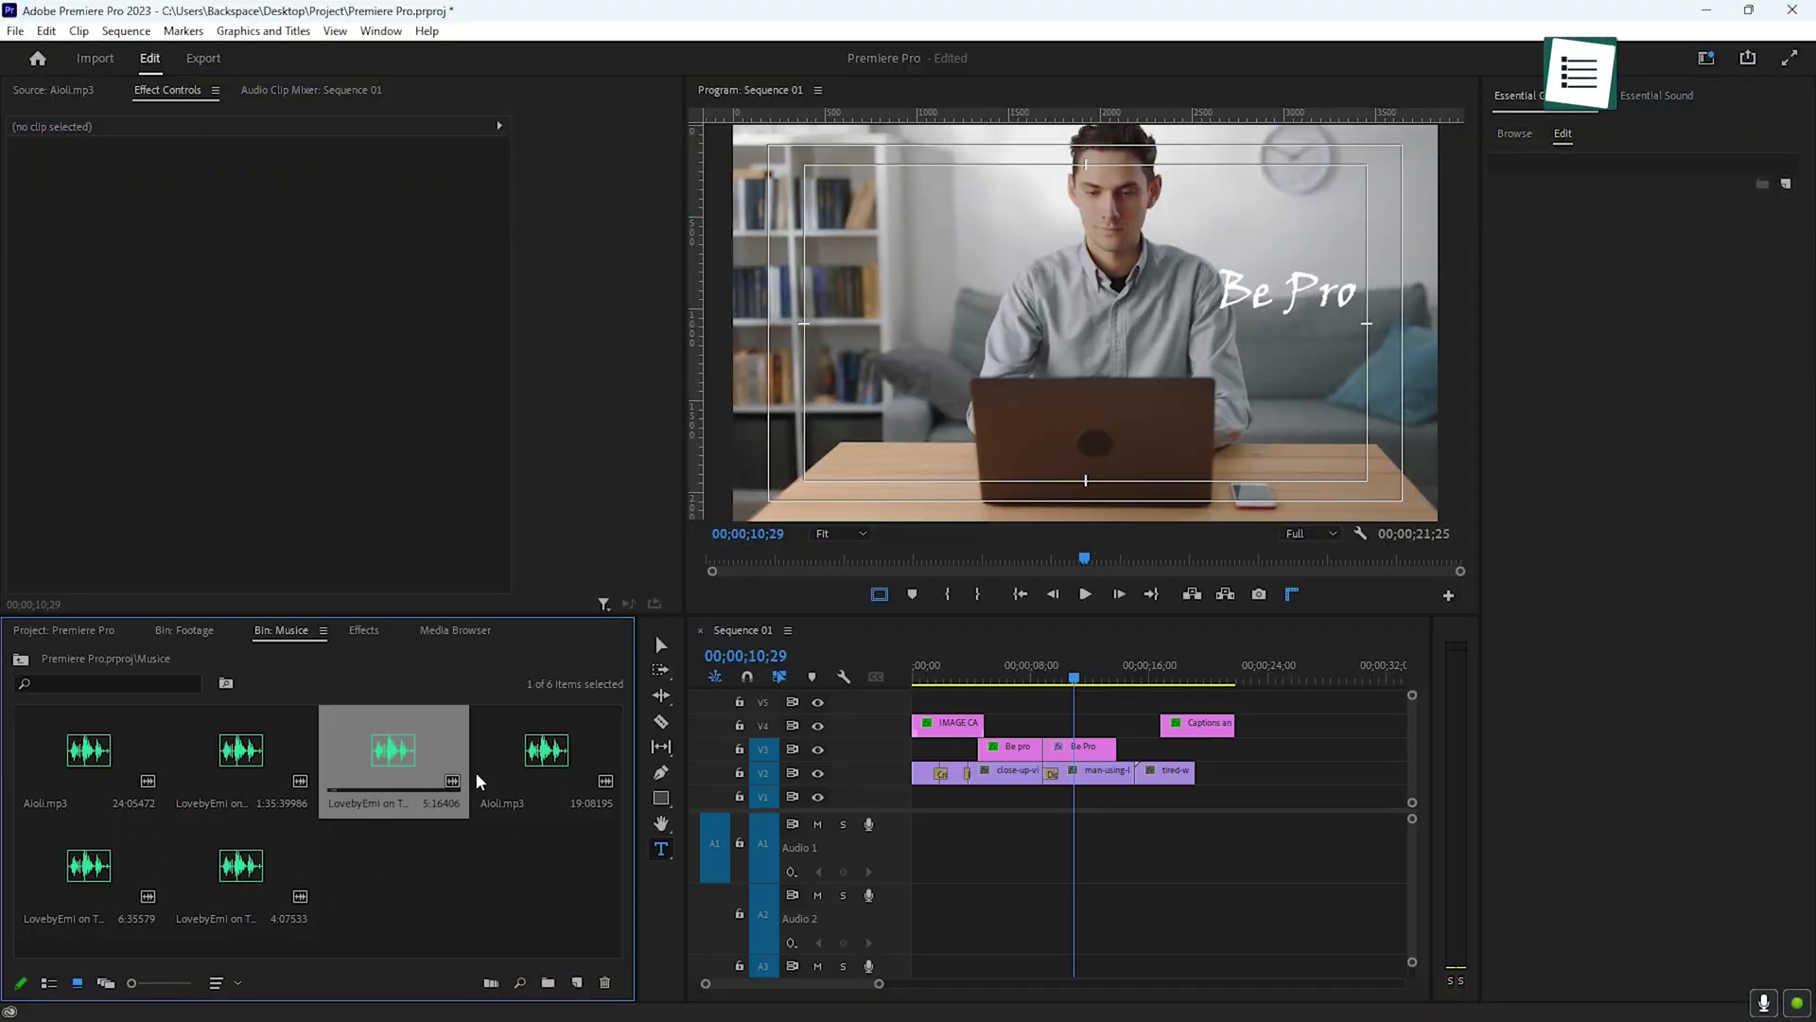
click(525, 761)
click(379, 762)
drag(379, 762, 932, 840)
drag(88, 865, 1019, 845)
drag(265, 860, 1135, 845)
drag(617, 780, 901, 920)
Step: Lower the Aioli music volume to -10.9 dB and play back the mix
drag(1021, 913, 1022, 916)
key(space)
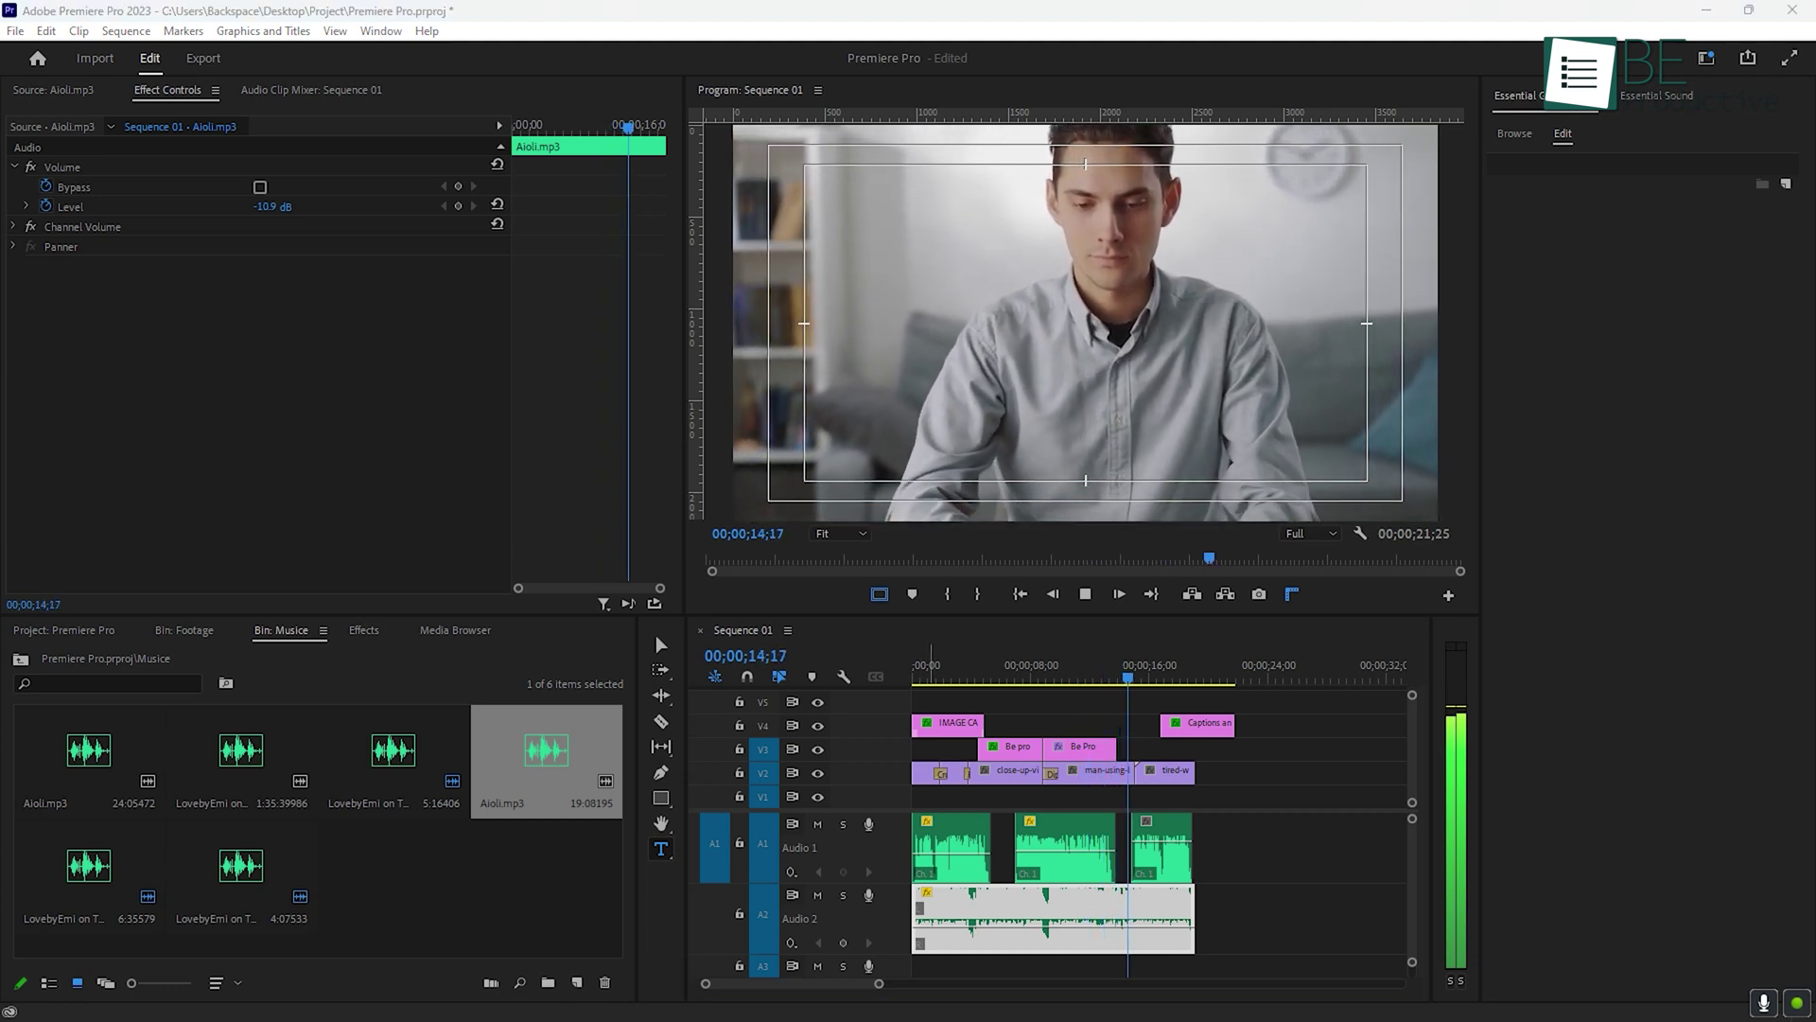
click(1022, 916)
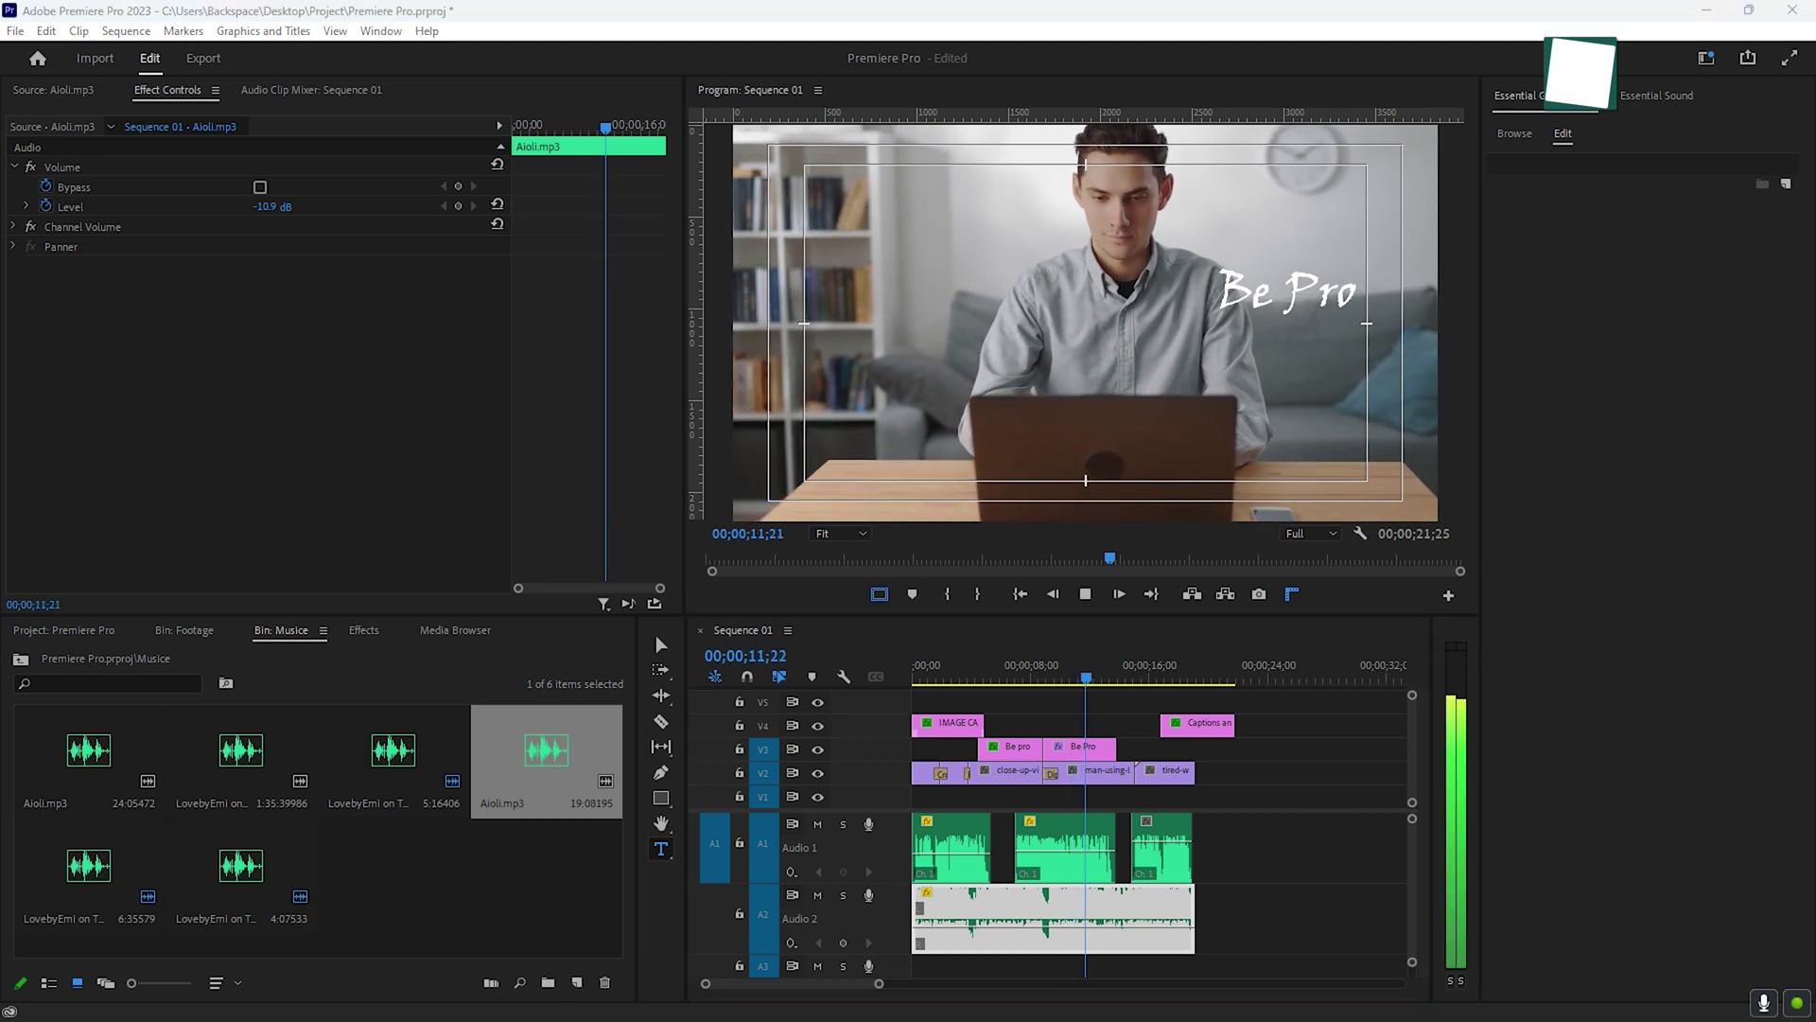
key(Home)
click(136, 208)
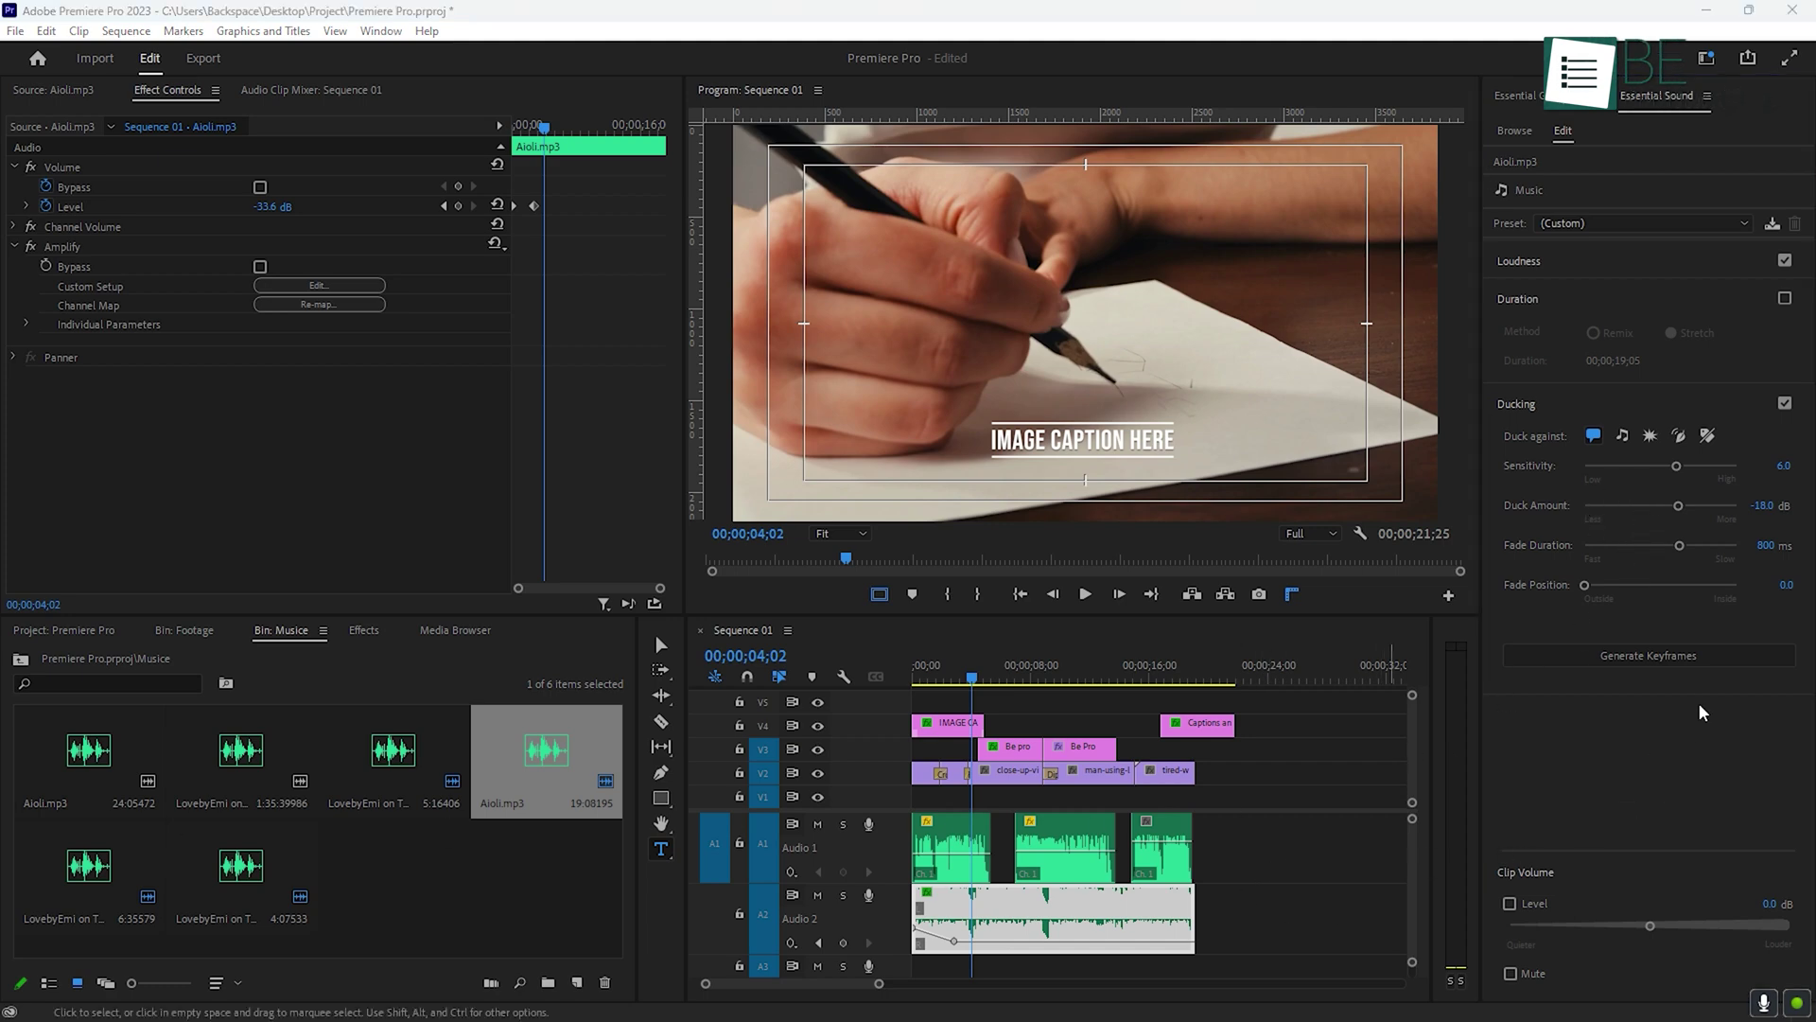
Step: Generate ducking keyframes for the Aioli background music and play back the result
click(1657, 659)
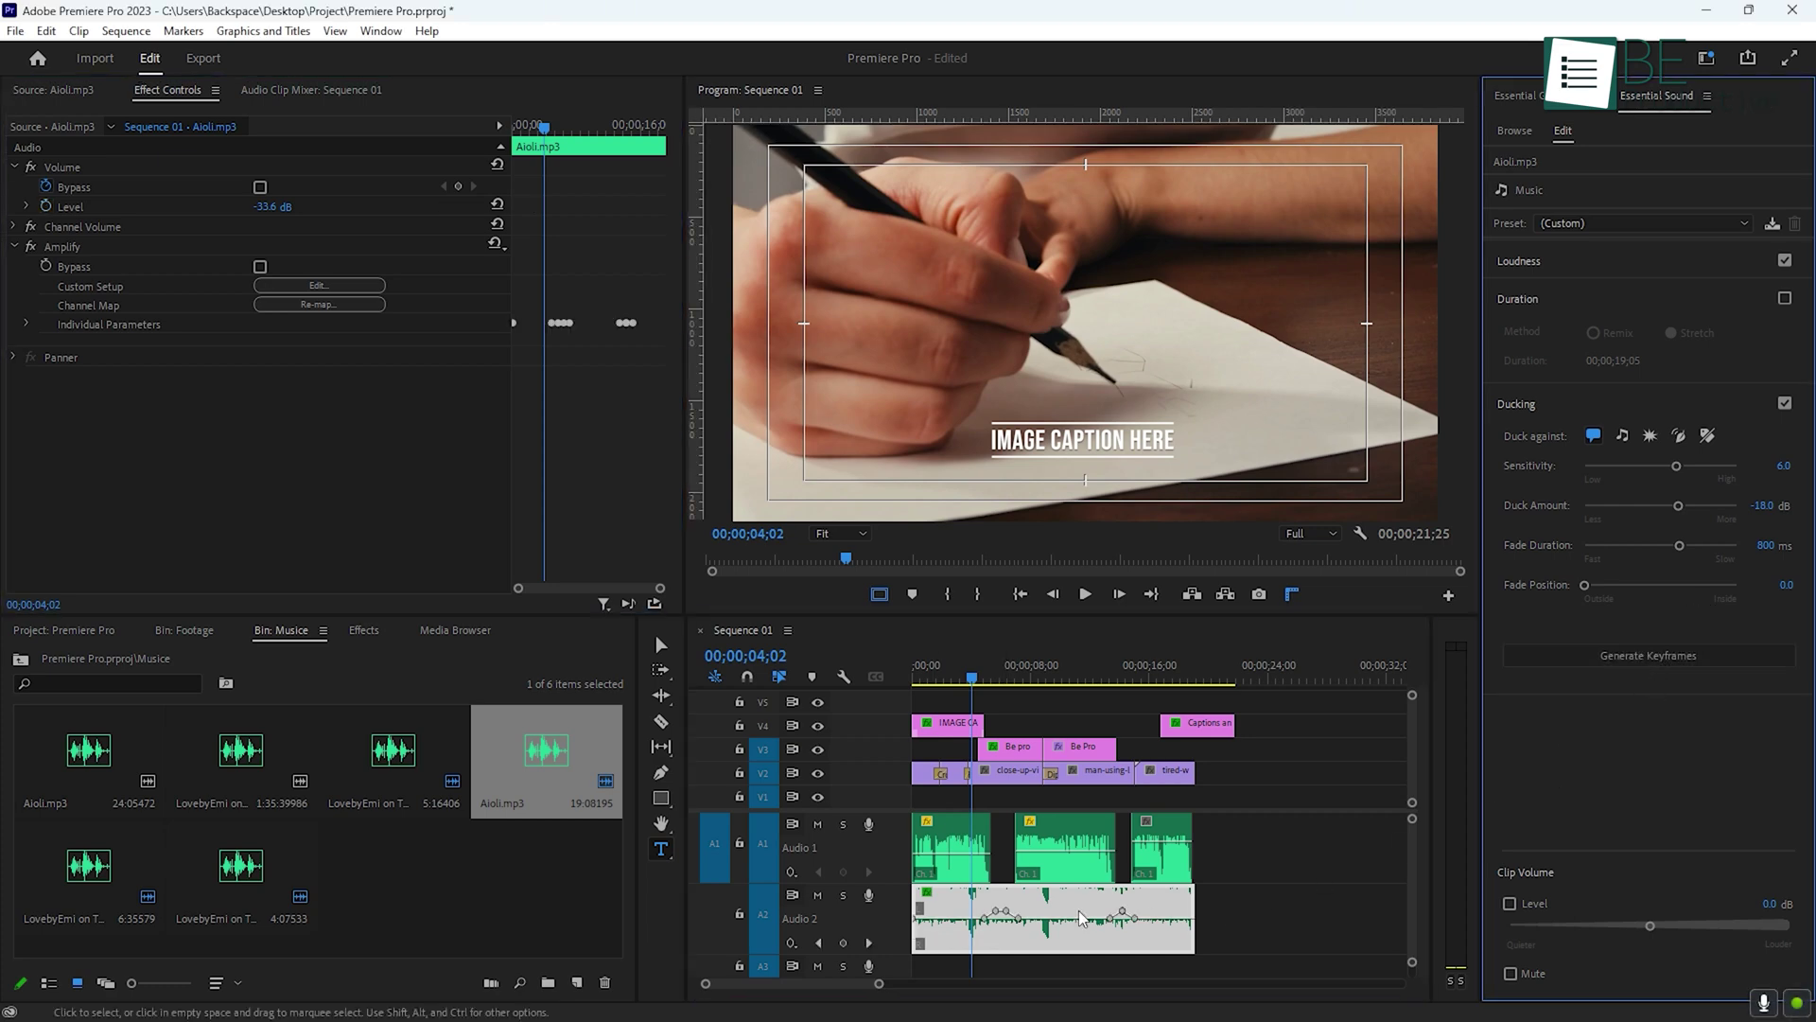
key(=)
key(=)
key(=)
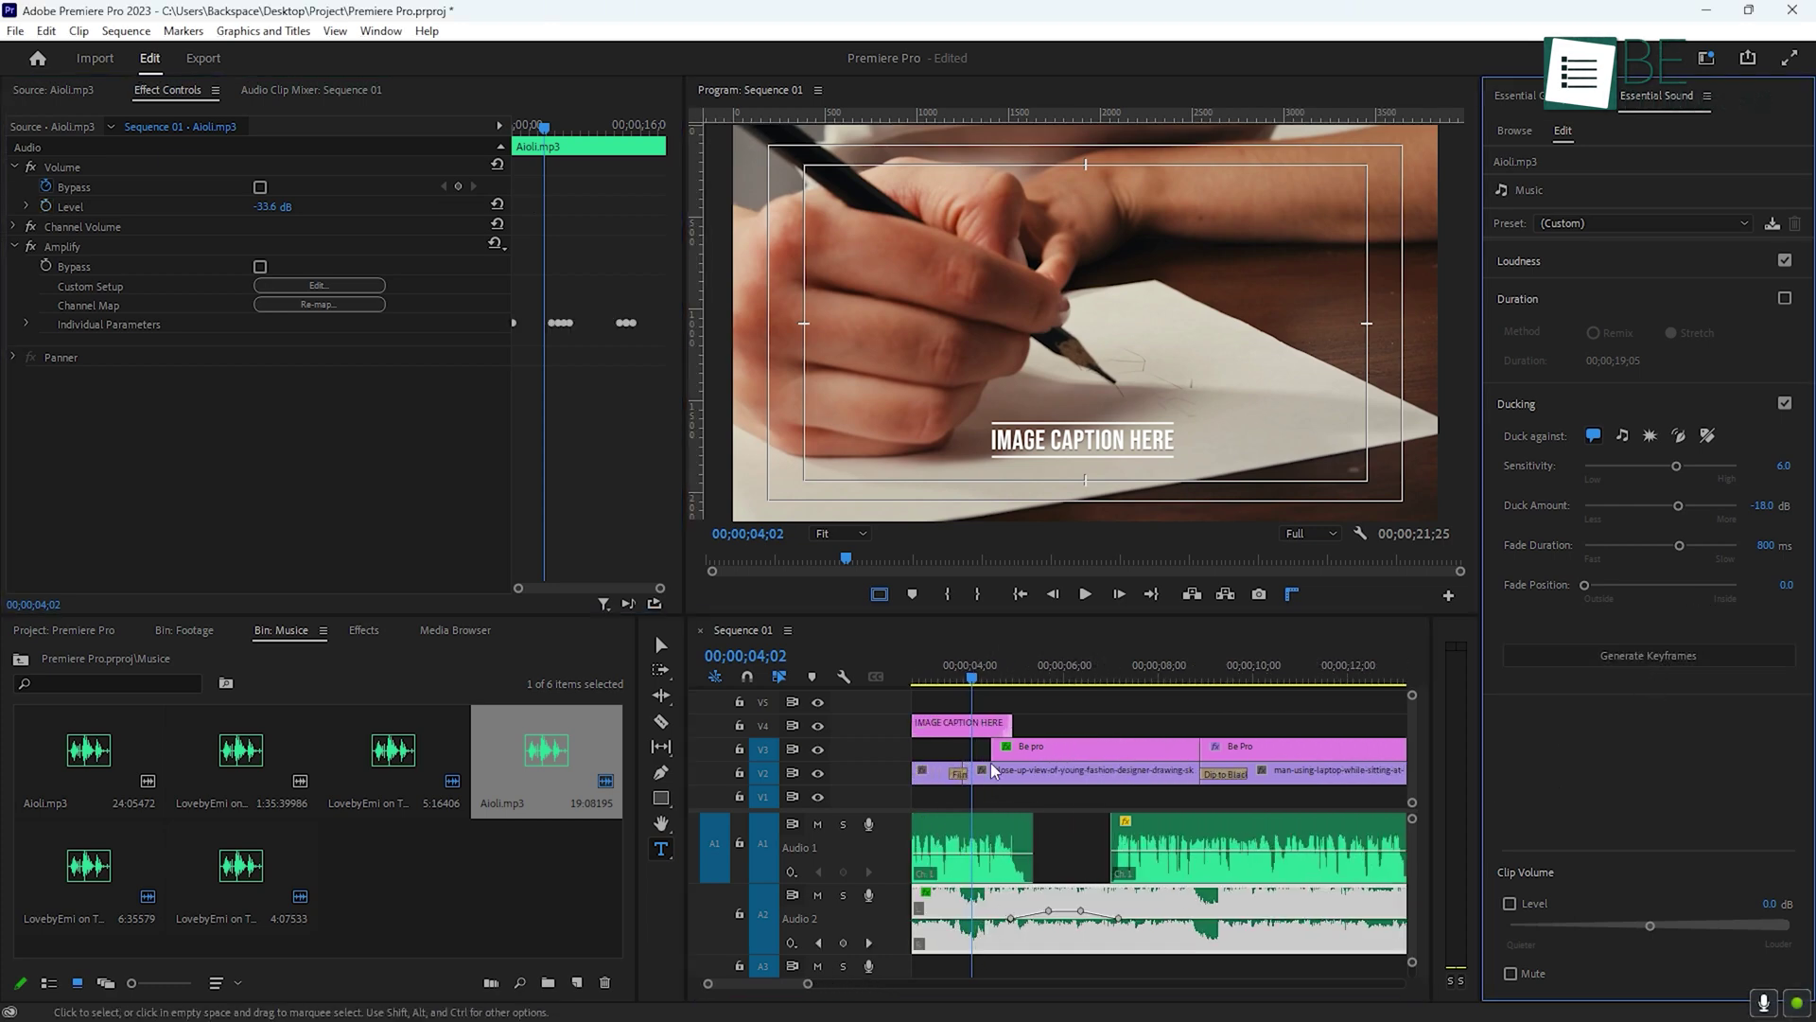
key(space)
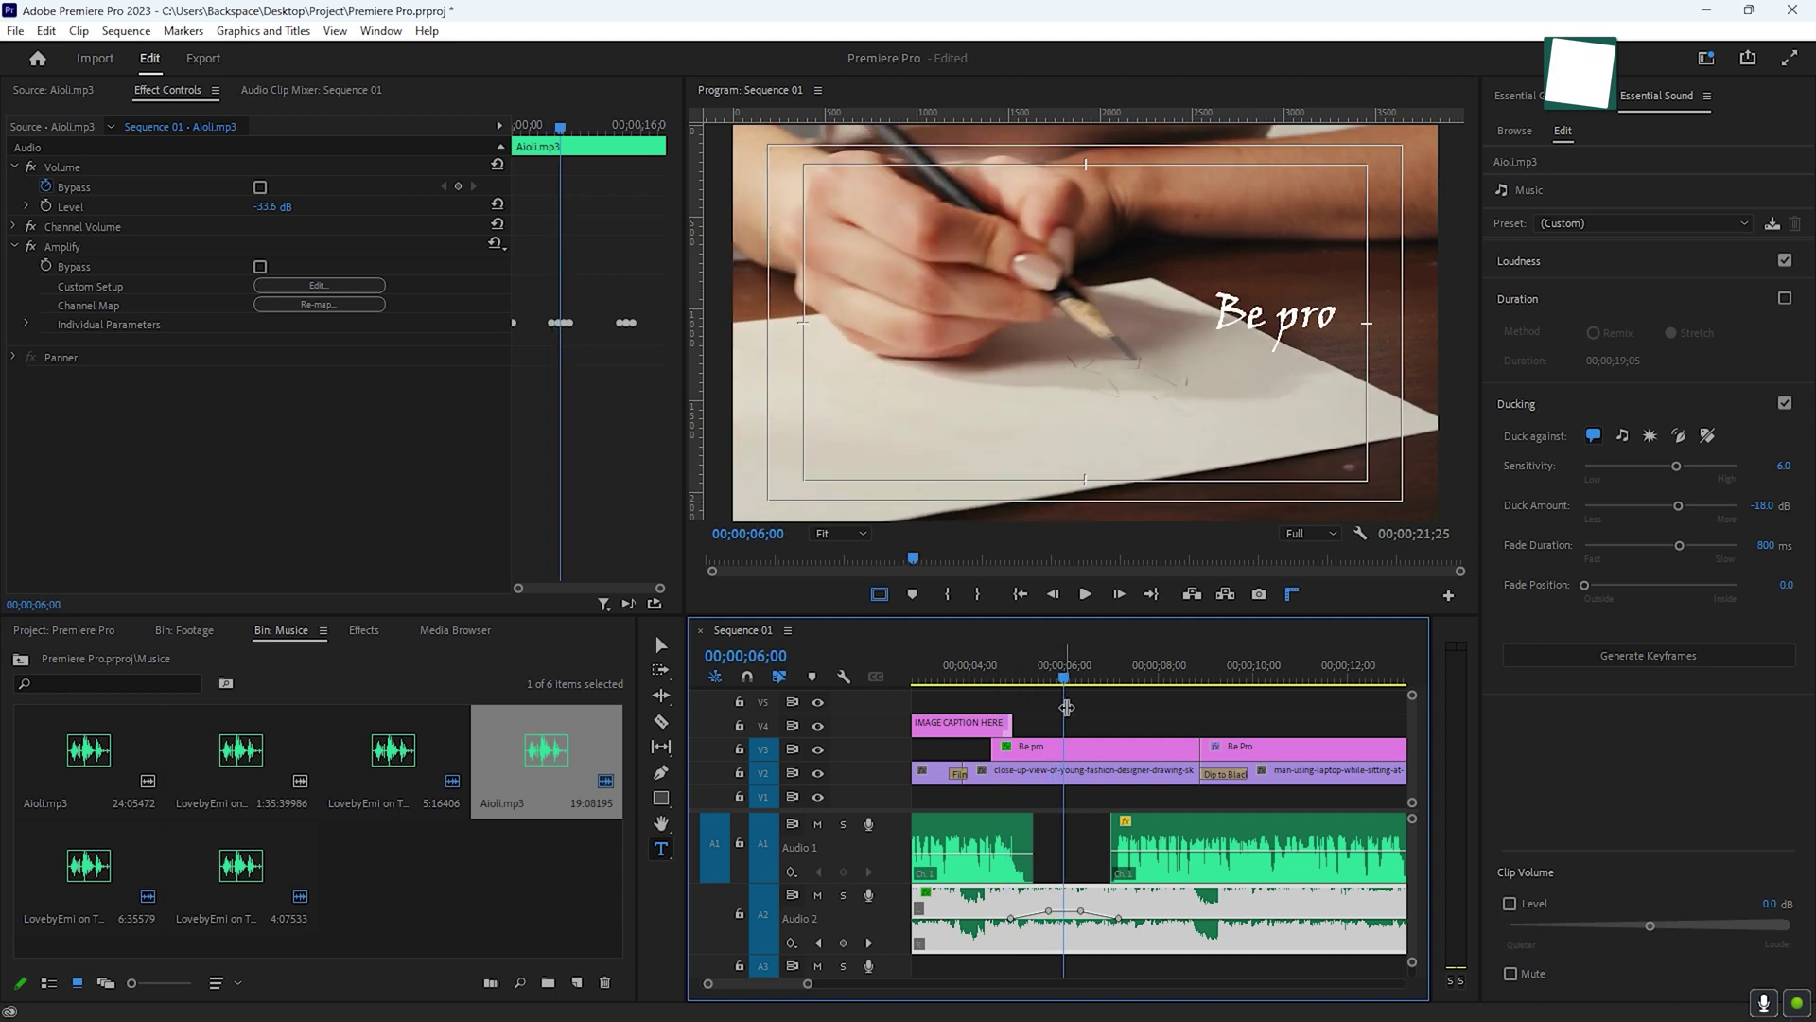
key(minus)
Step: Apply an Exponential Fade audio transition to the start of the Aioli clip
click(363, 630)
click(84, 818)
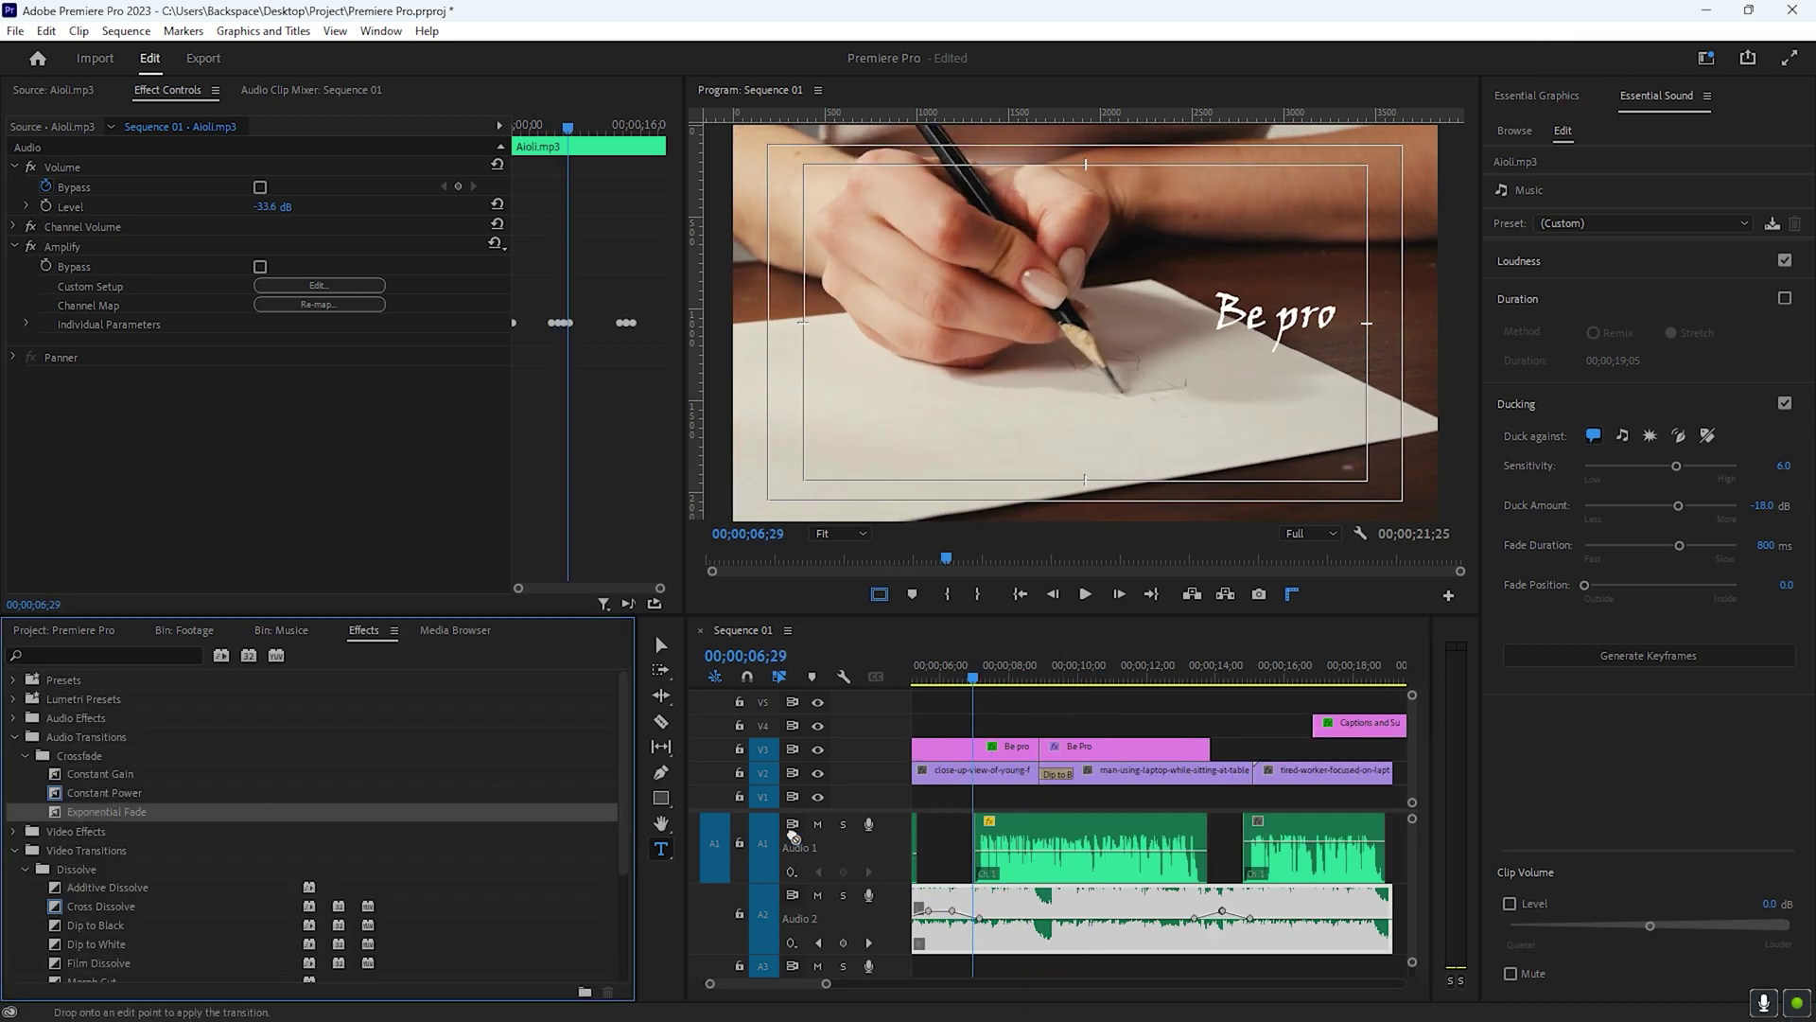
mouse_move(932, 916)
mouse_down()
mouse_move(934, 932)
mouse_move(951, 911)
mouse_up()
key(minus)
key(minus)
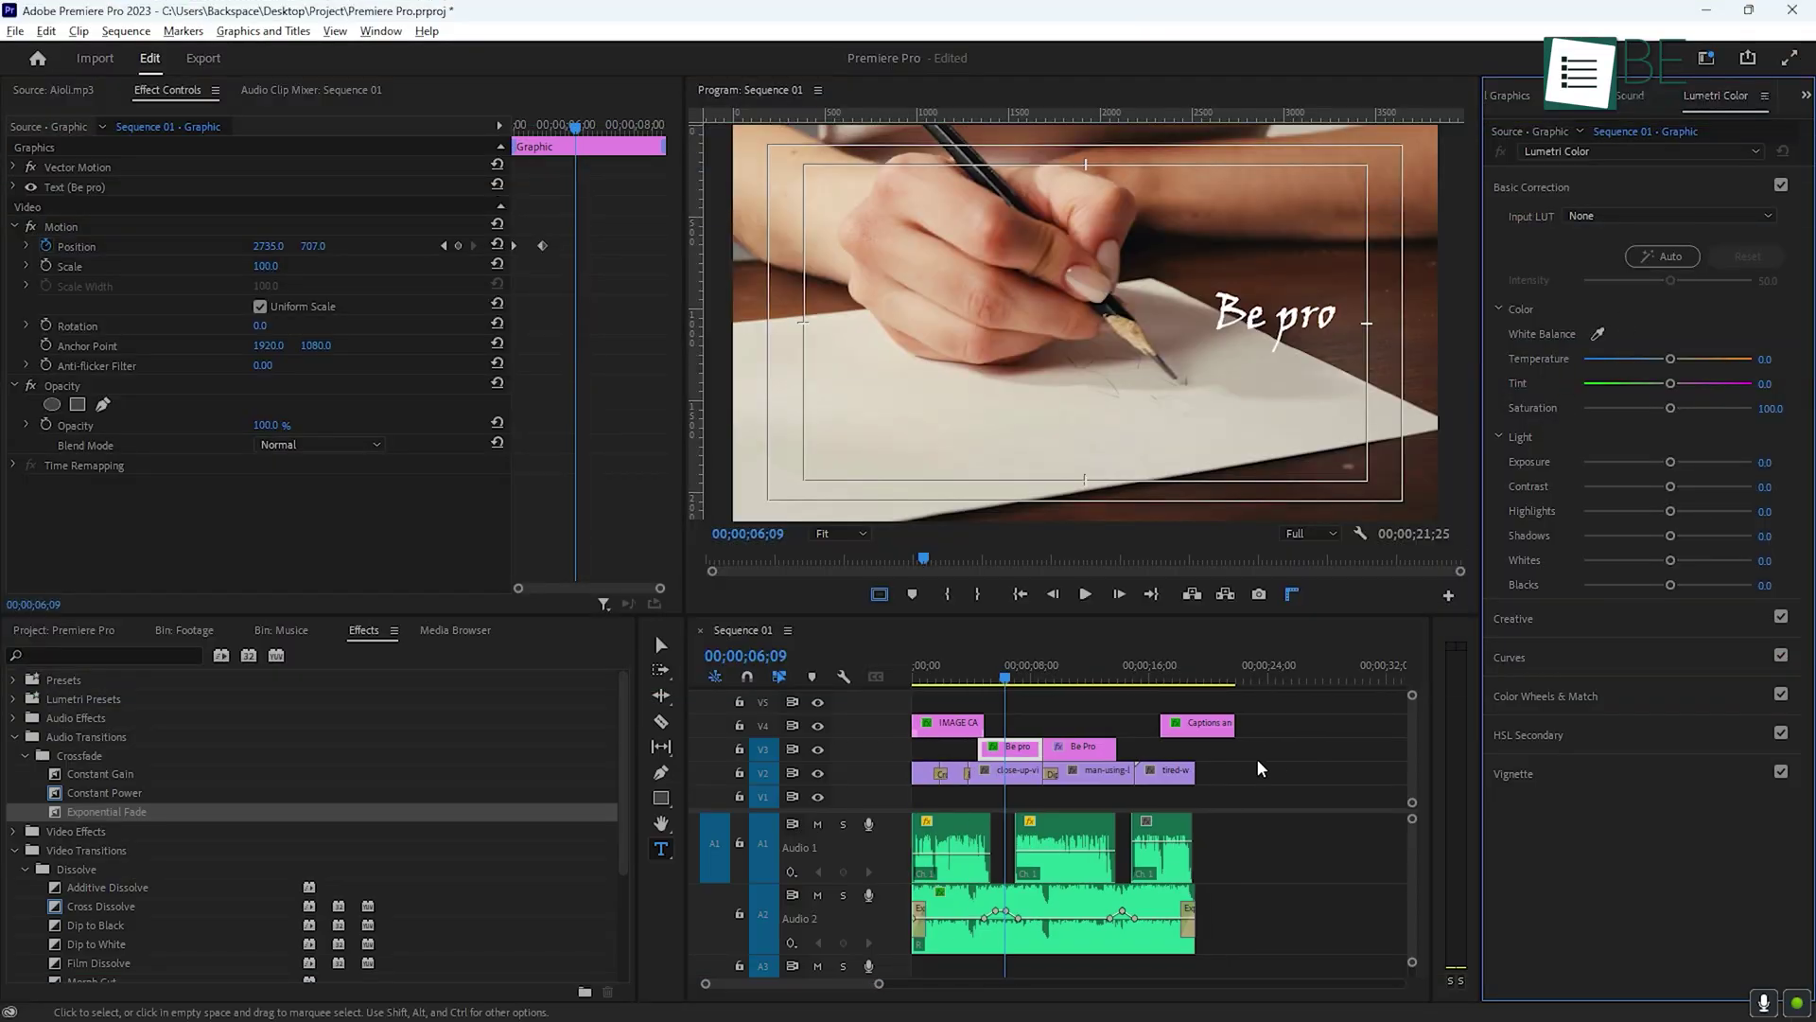
Step: Grade the man-at-laptop clip in Lumetri Color: Exposure 1.3, Contrast 35.2, Highlights -40.8
click(1279, 828)
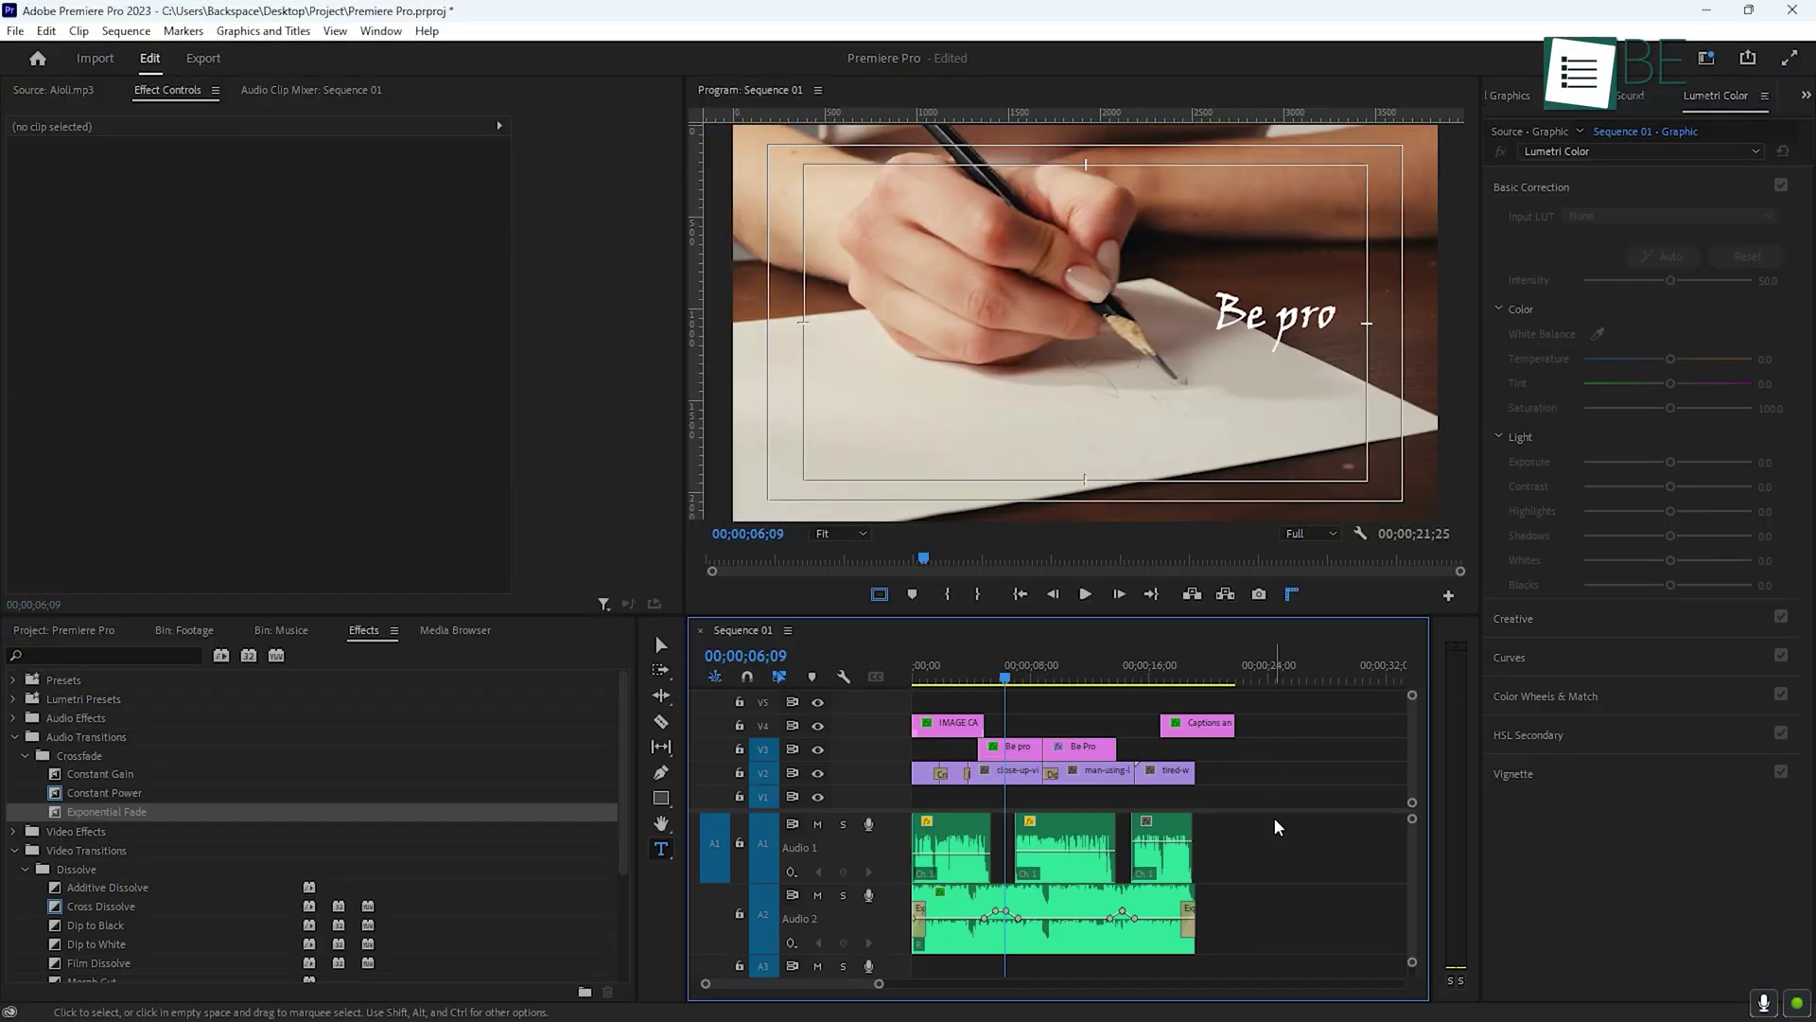
click(1005, 673)
drag(1005, 674, 1072, 673)
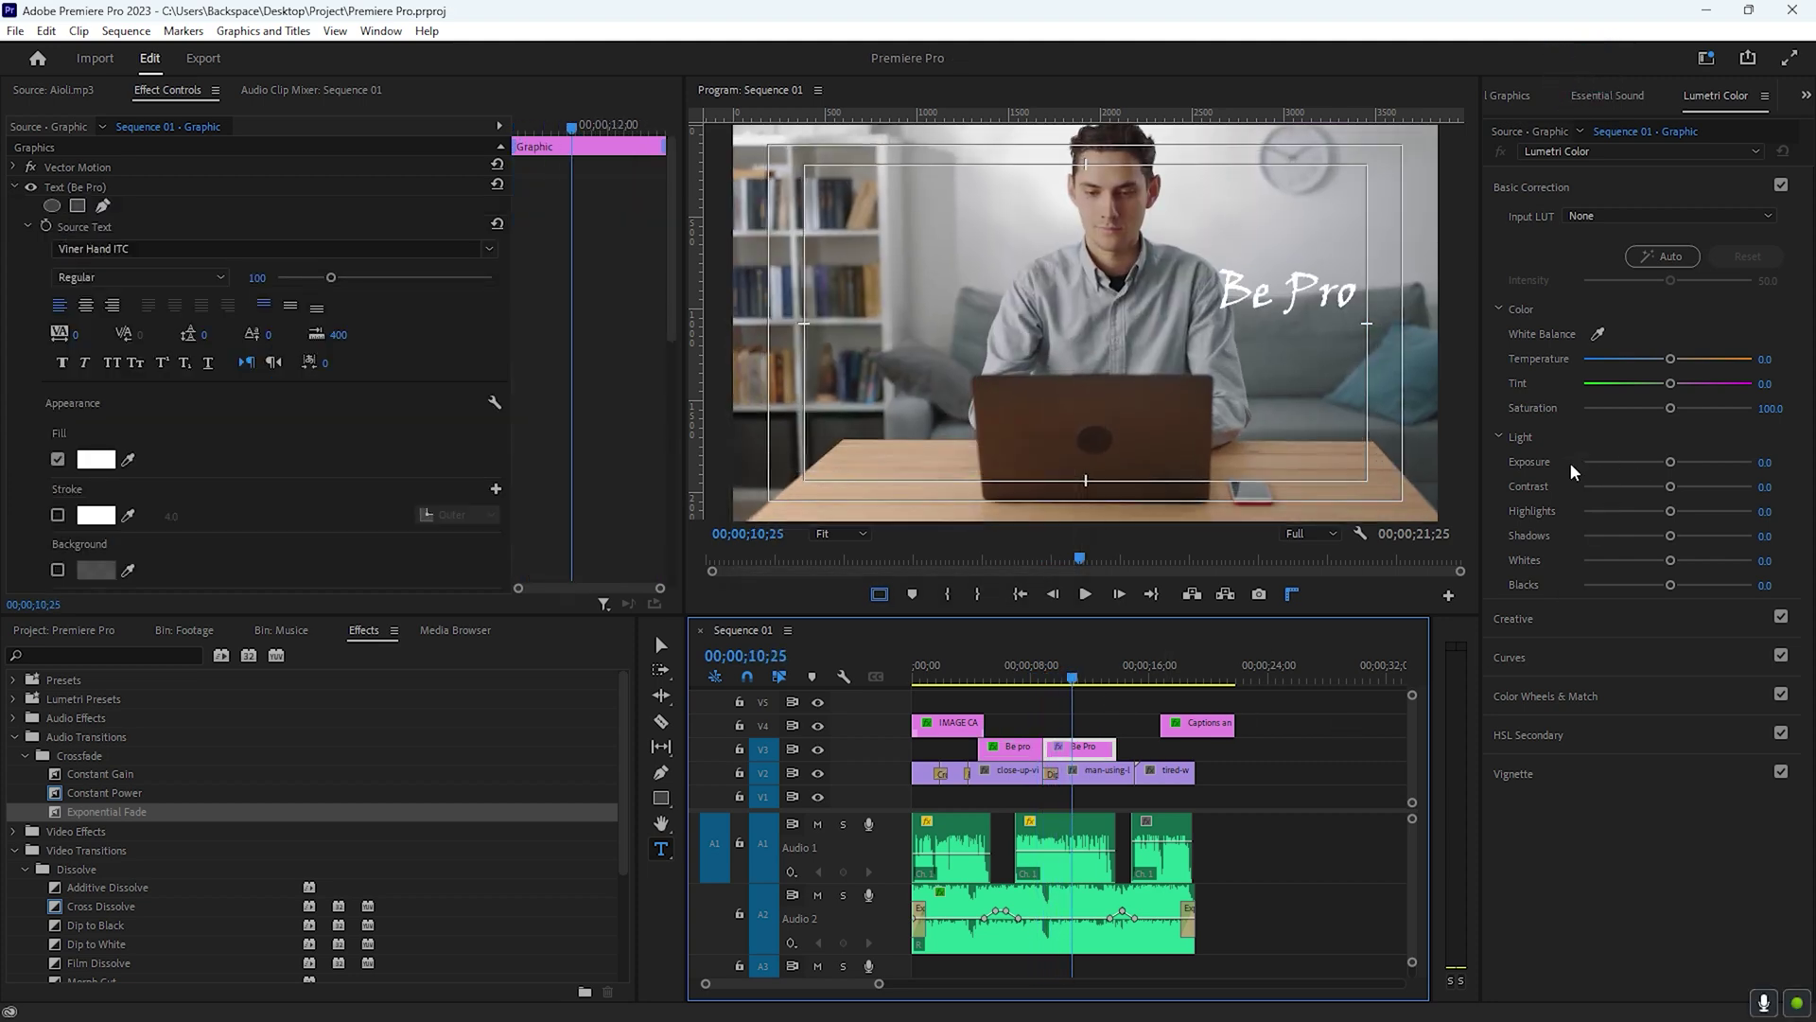
key(d)
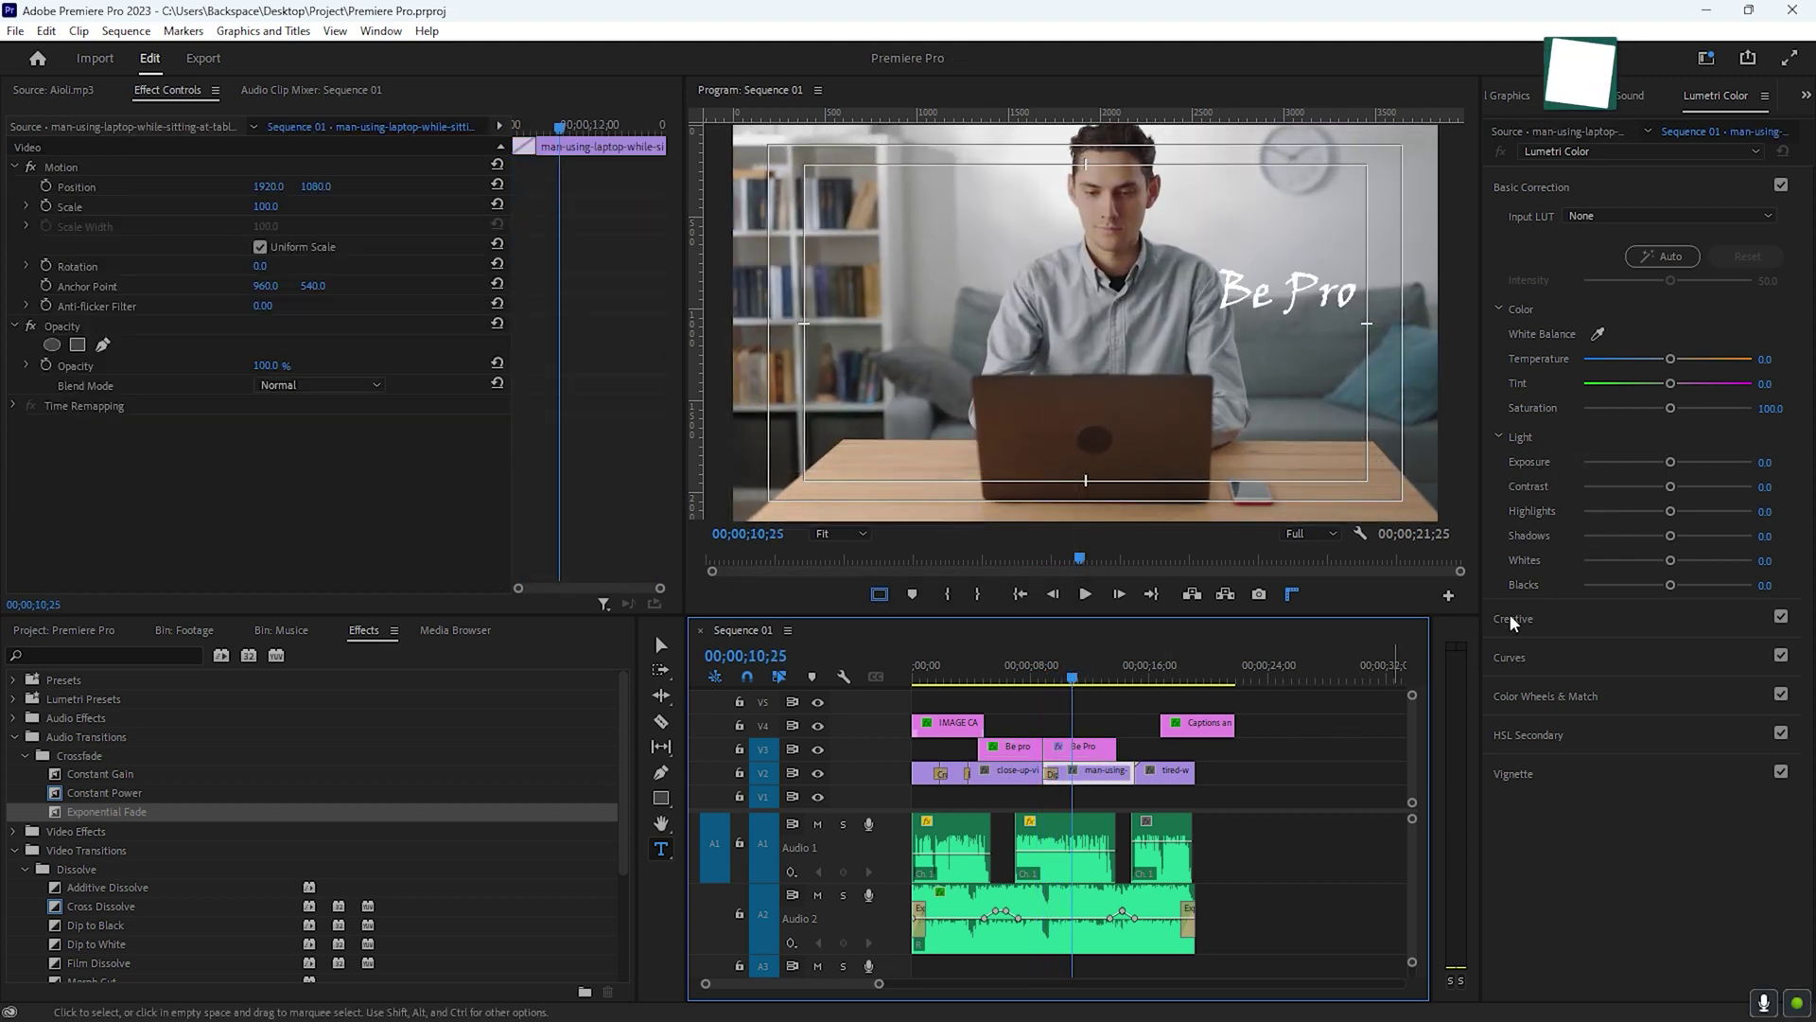
drag(1670, 486, 1640, 515)
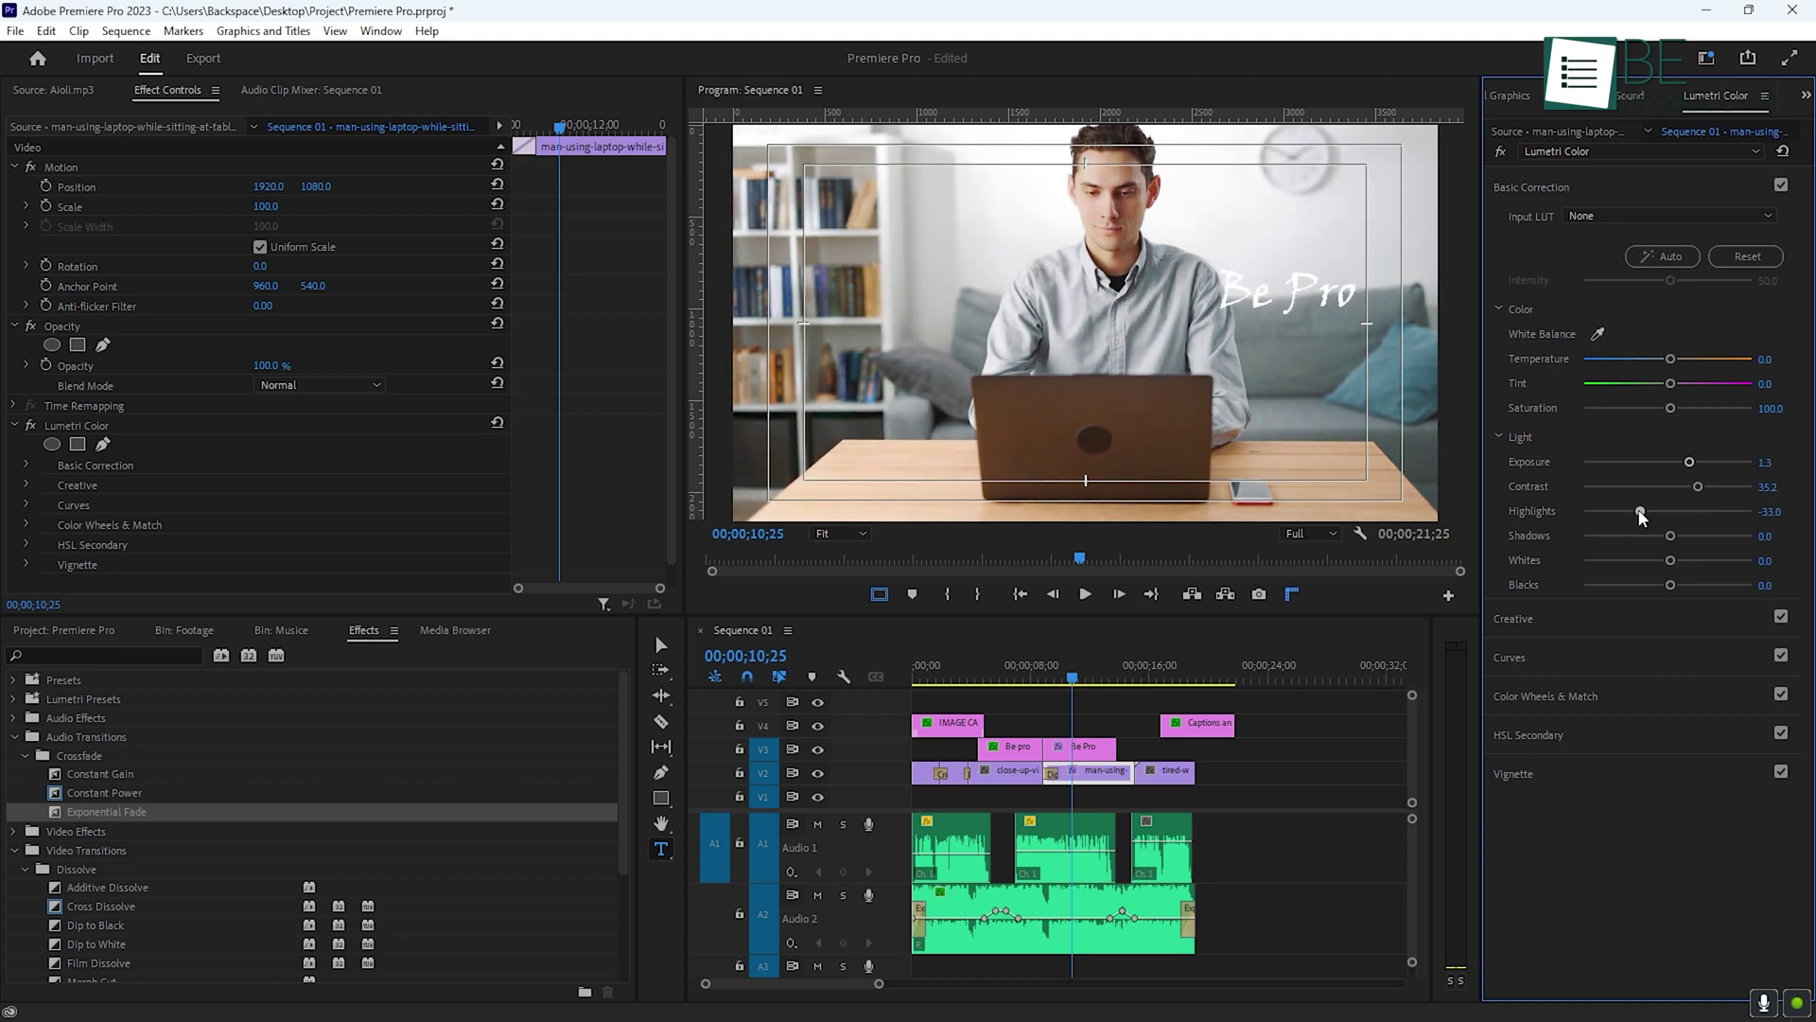
click(381, 31)
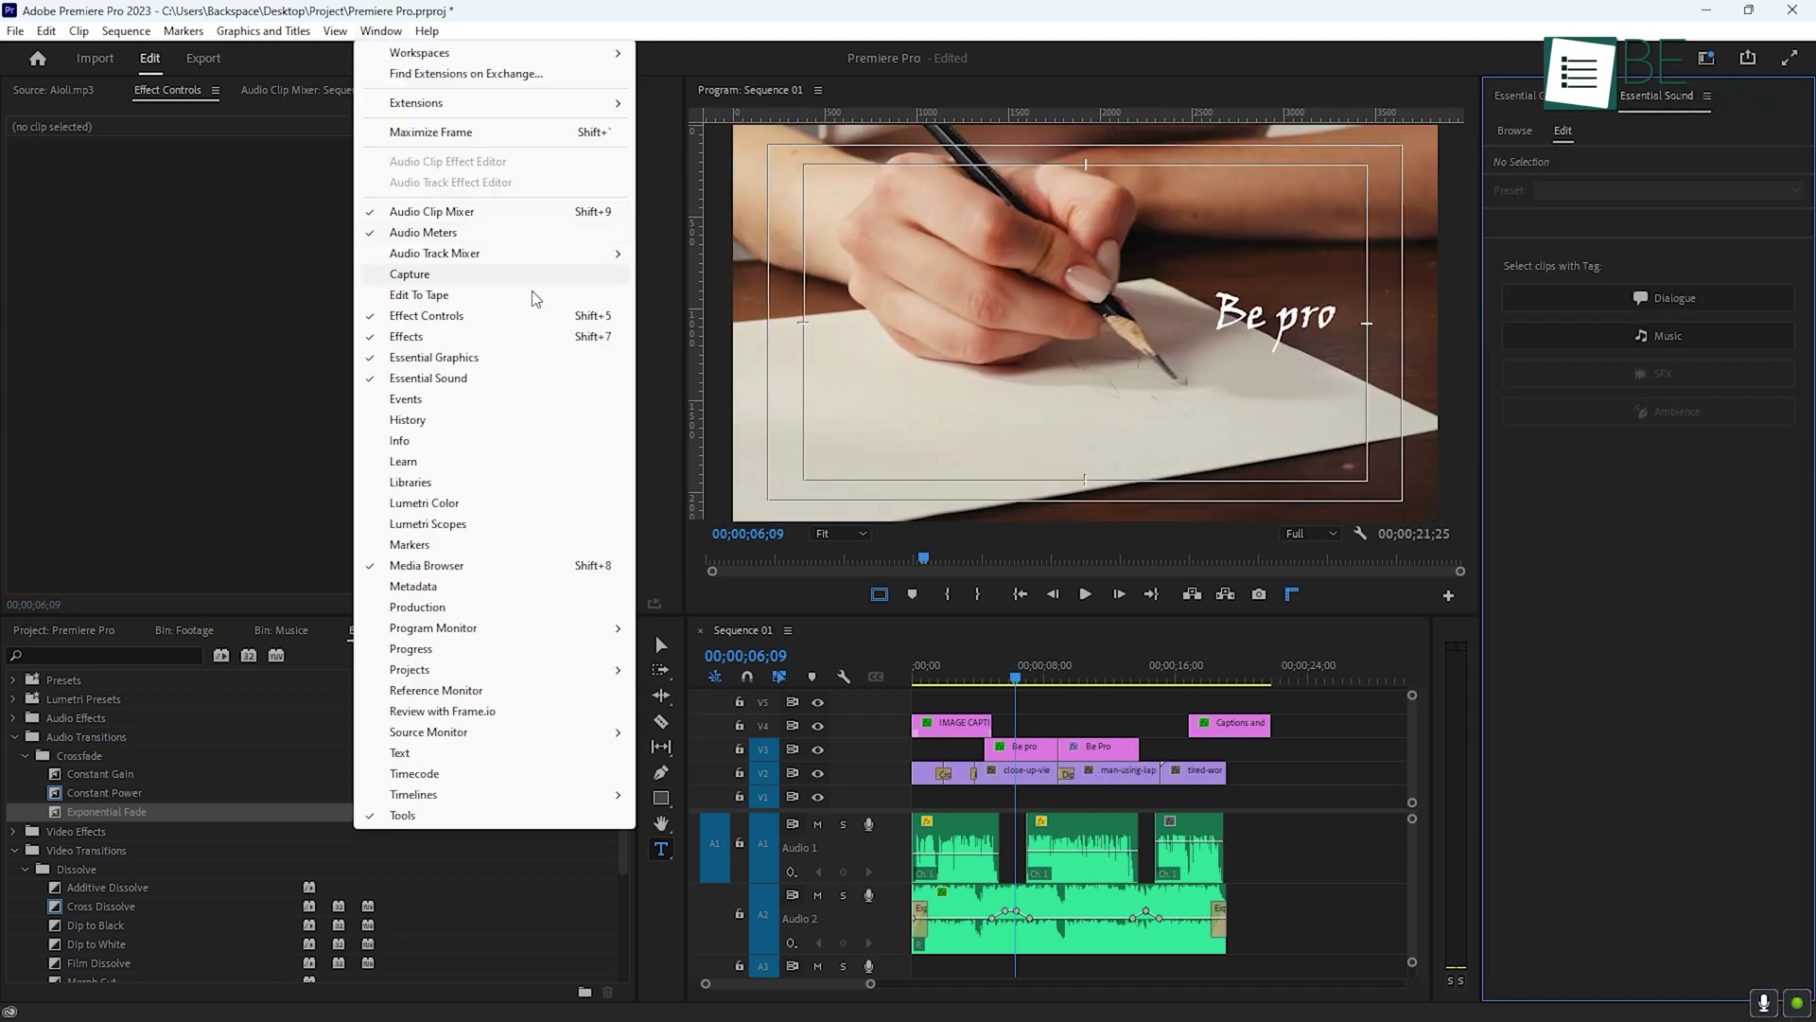
click(518, 505)
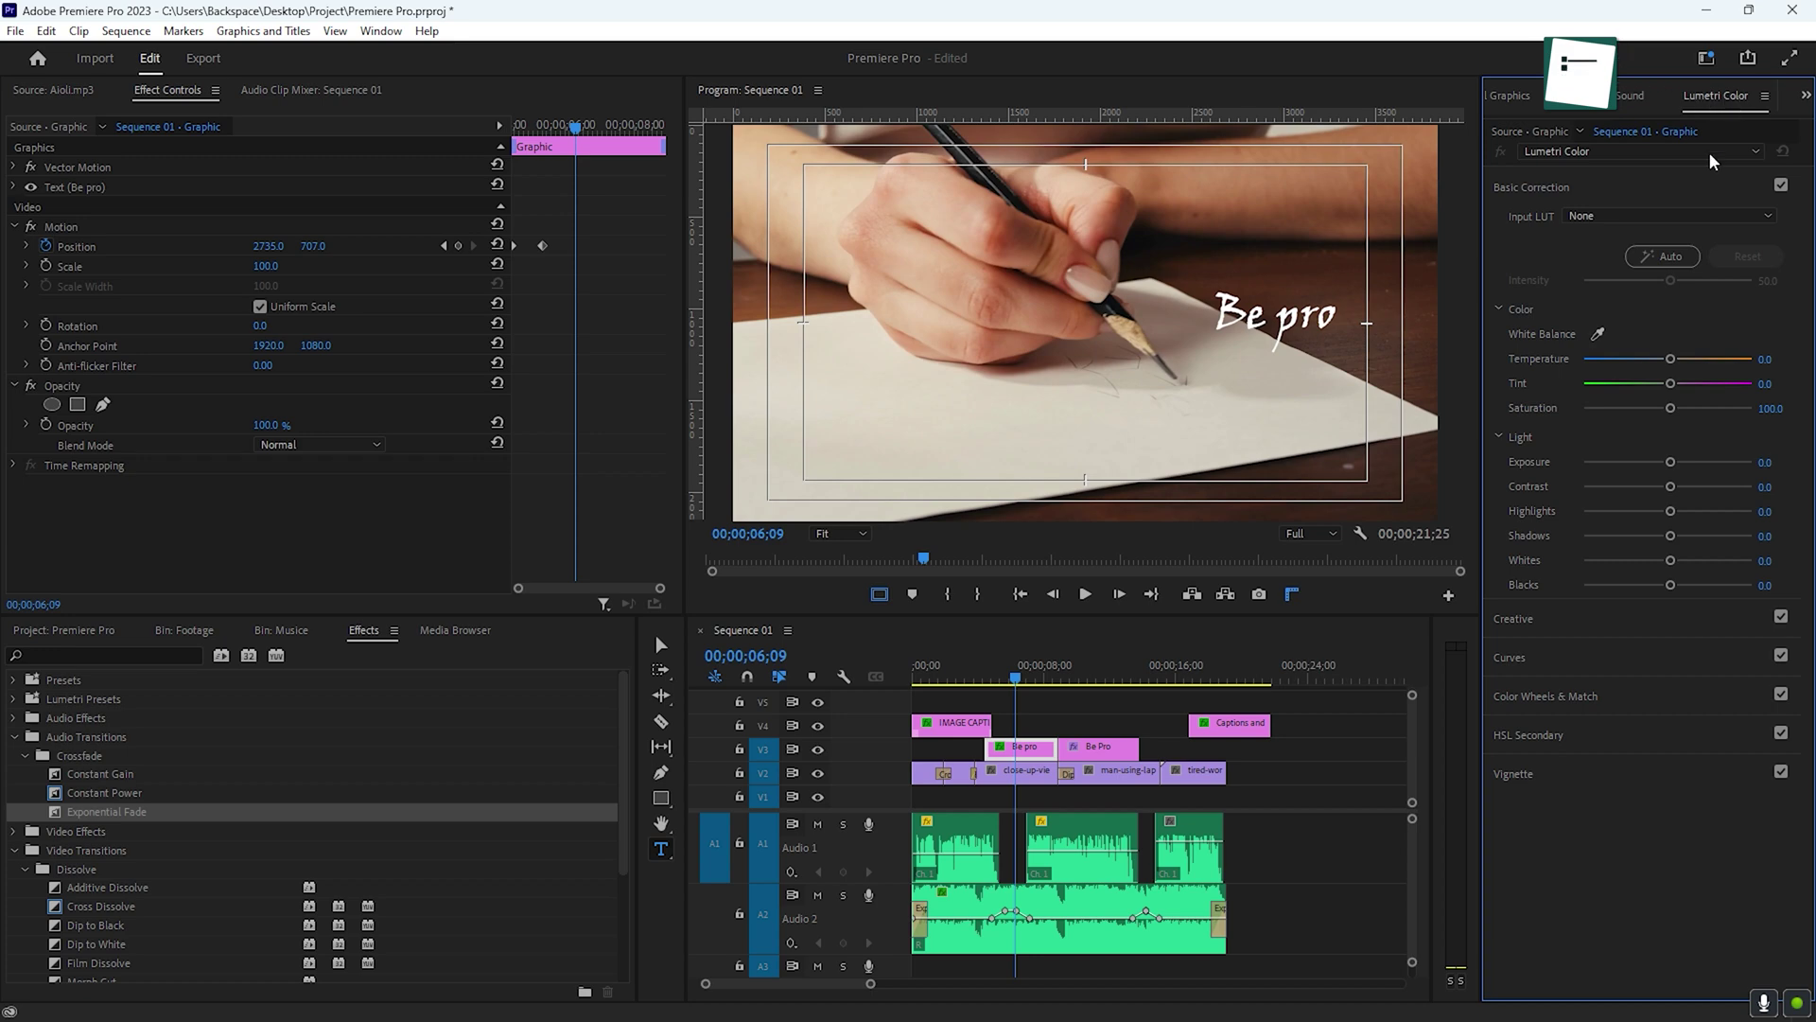
scroll(1296, 744, down, 1)
click(1279, 827)
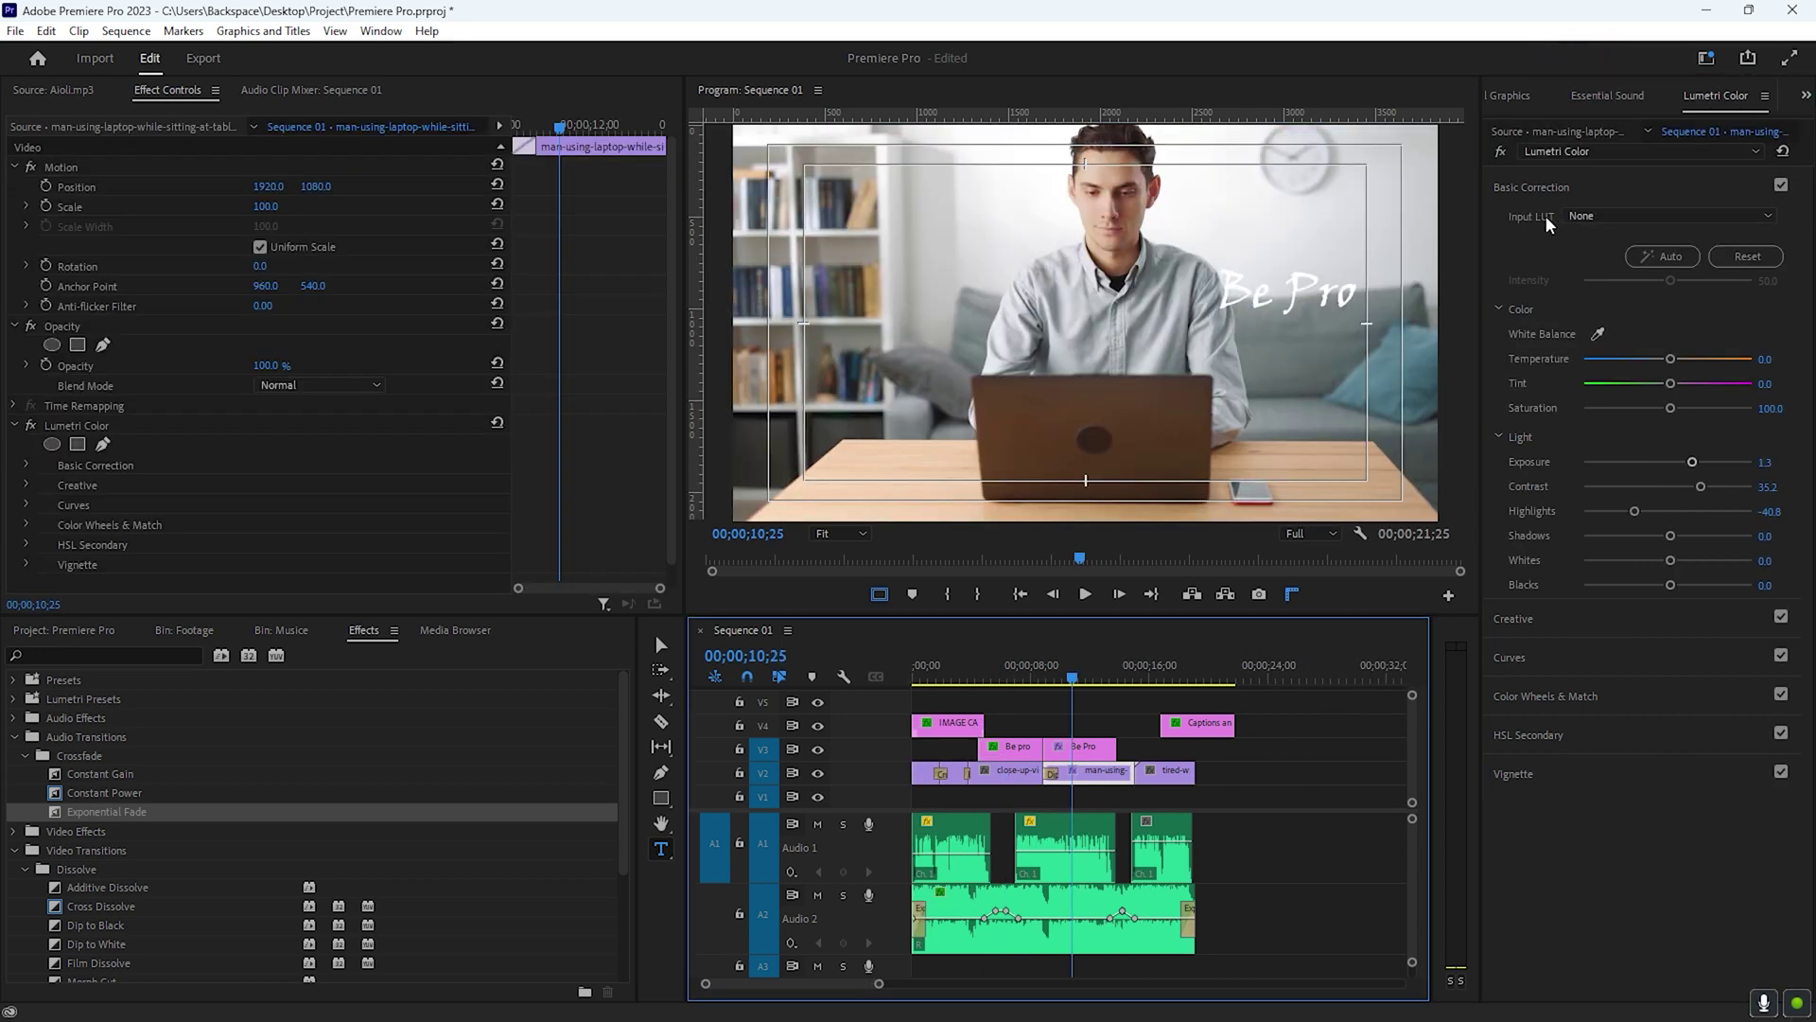
Step: Try the AlexaV3, ALEXA_Default and D-21 input LUTs, then browse for a custom LUT
click(1590, 217)
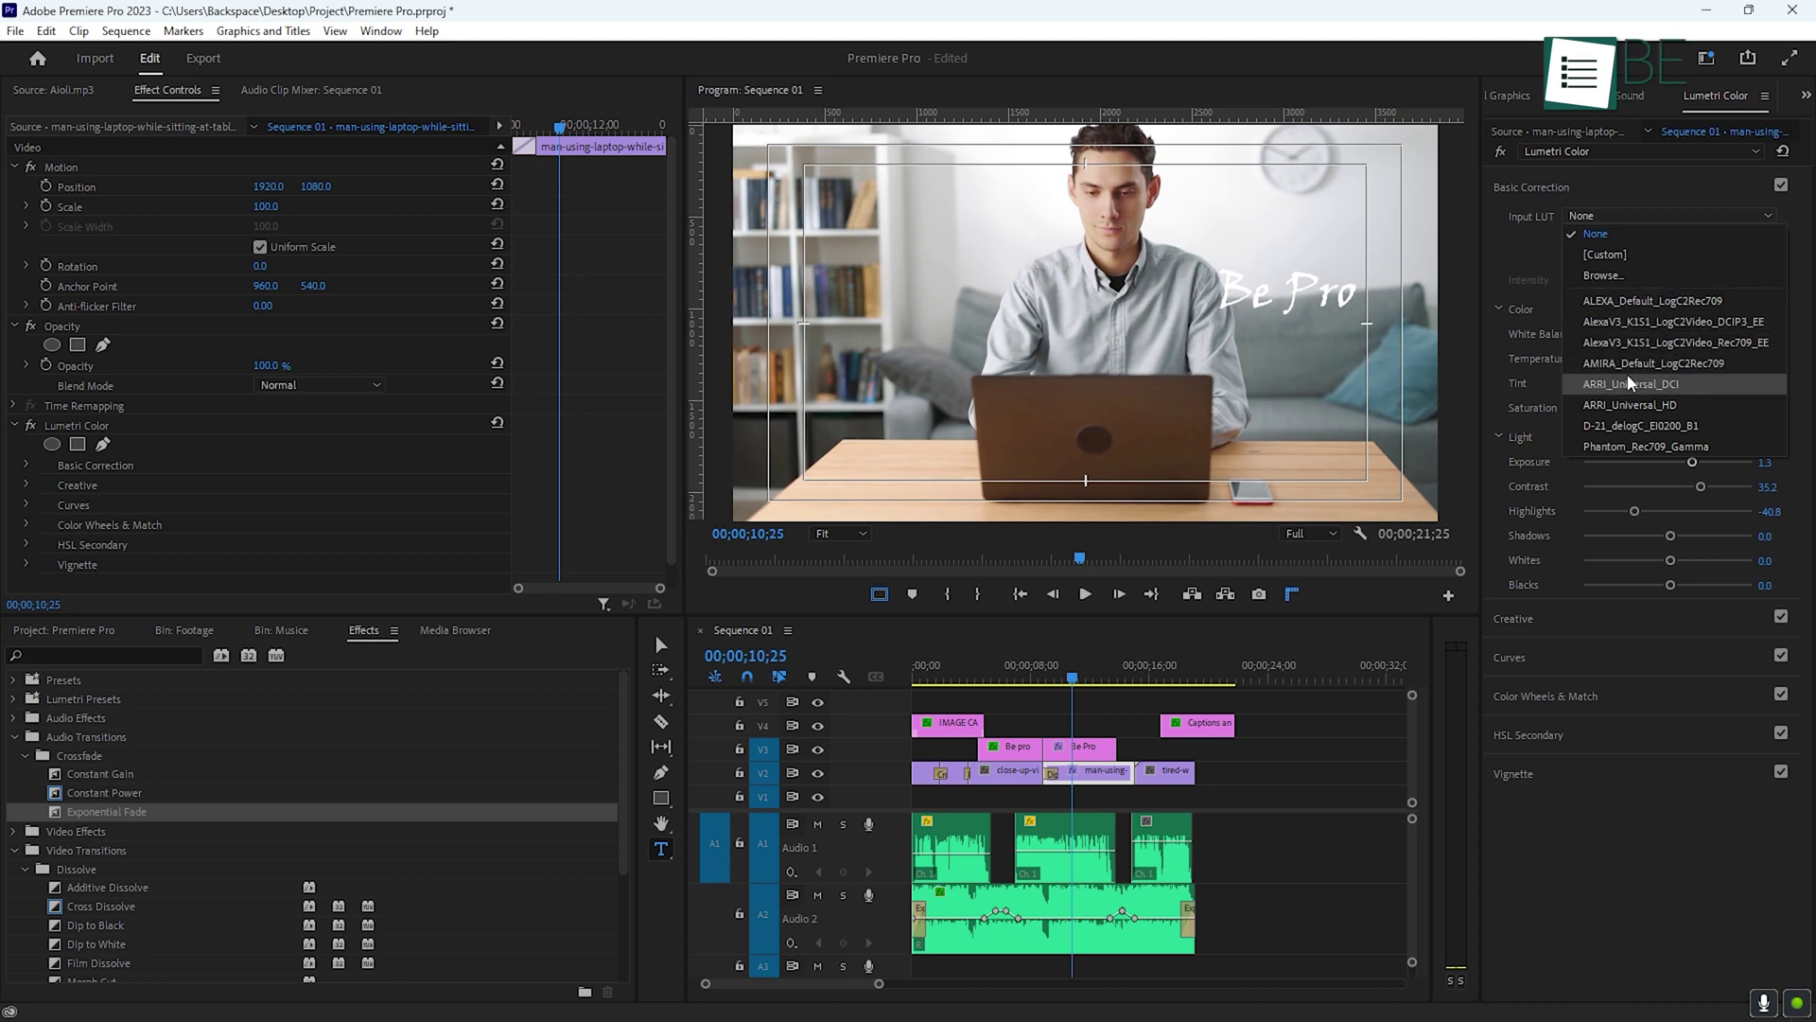
click(1651, 344)
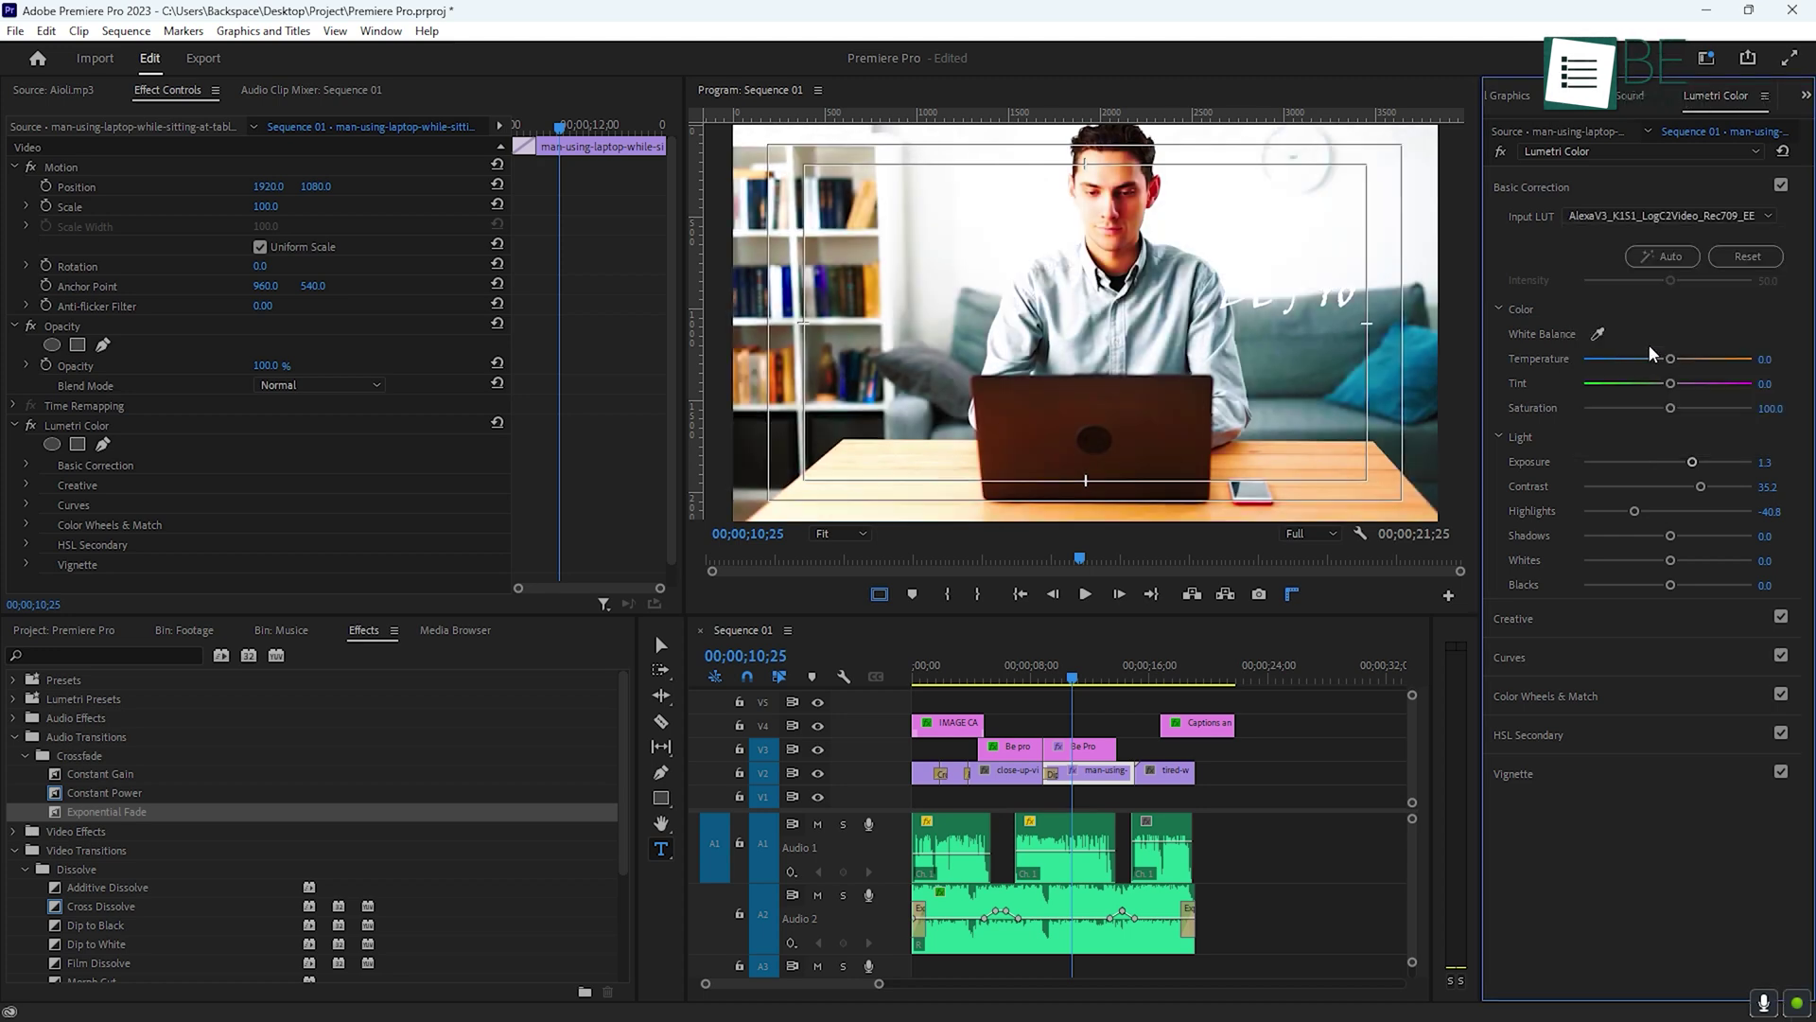
click(1665, 223)
click(1677, 305)
click(1665, 223)
click(1694, 424)
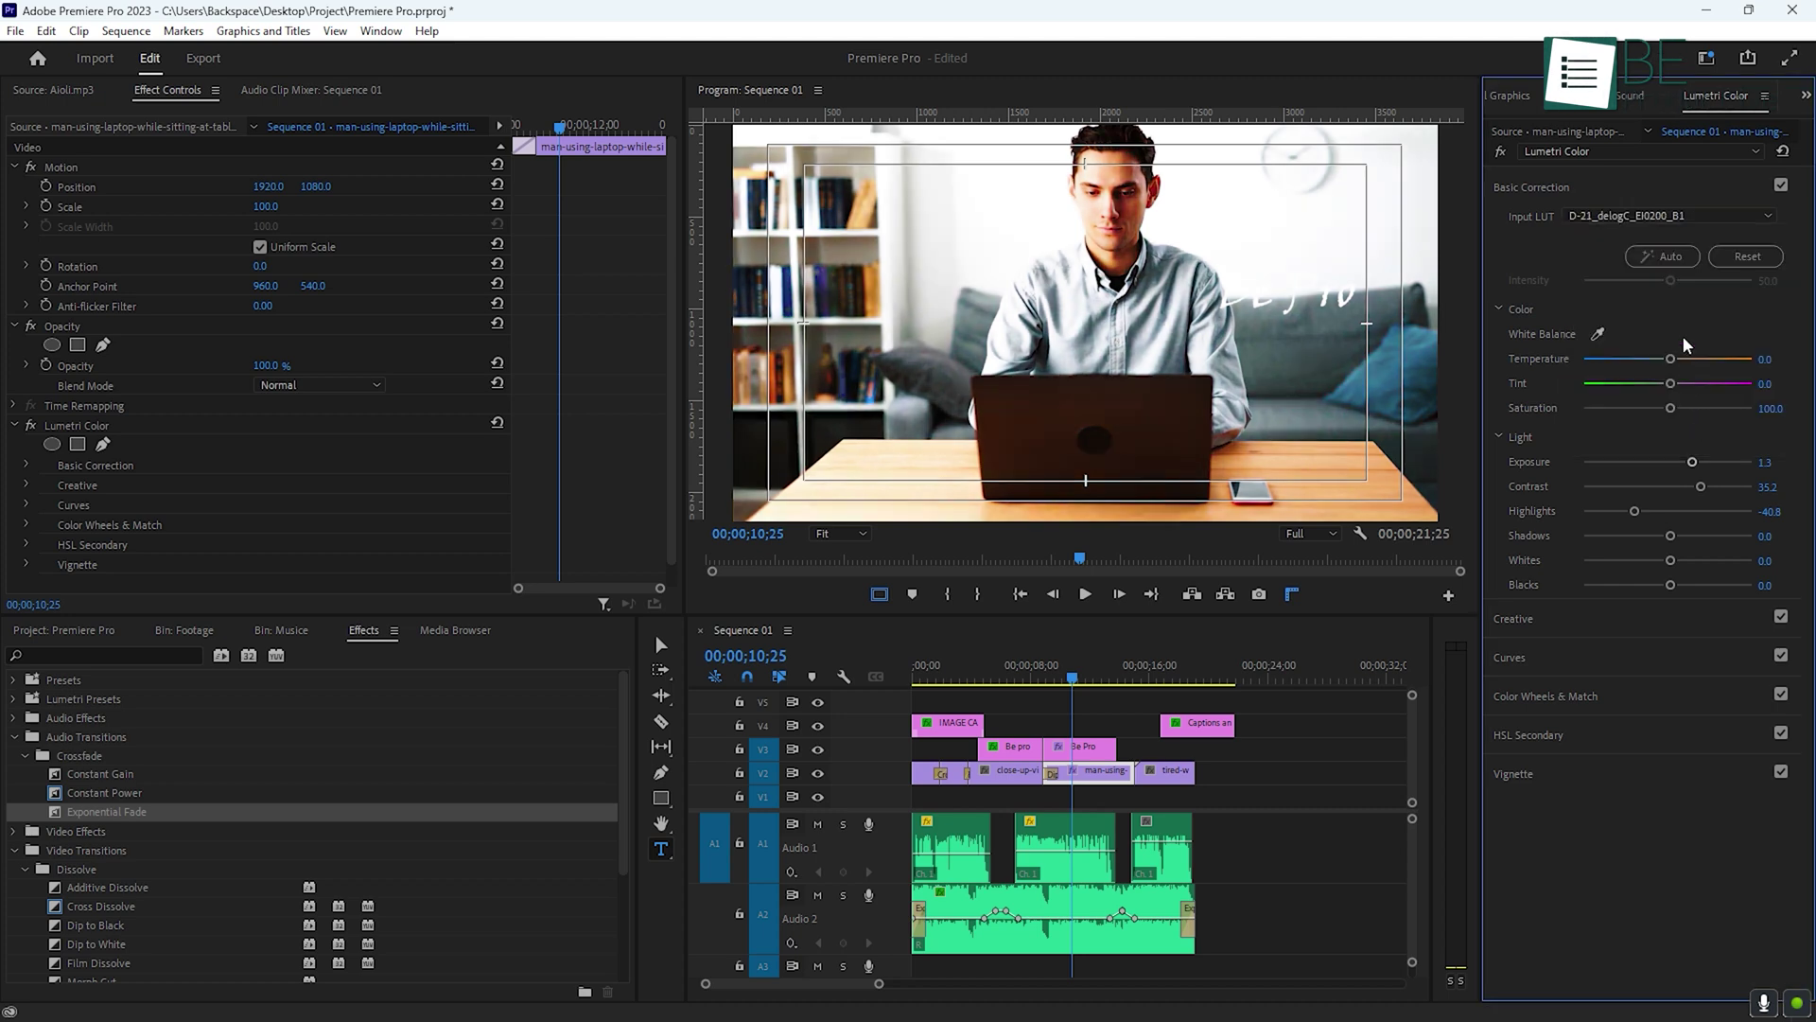
click(1644, 221)
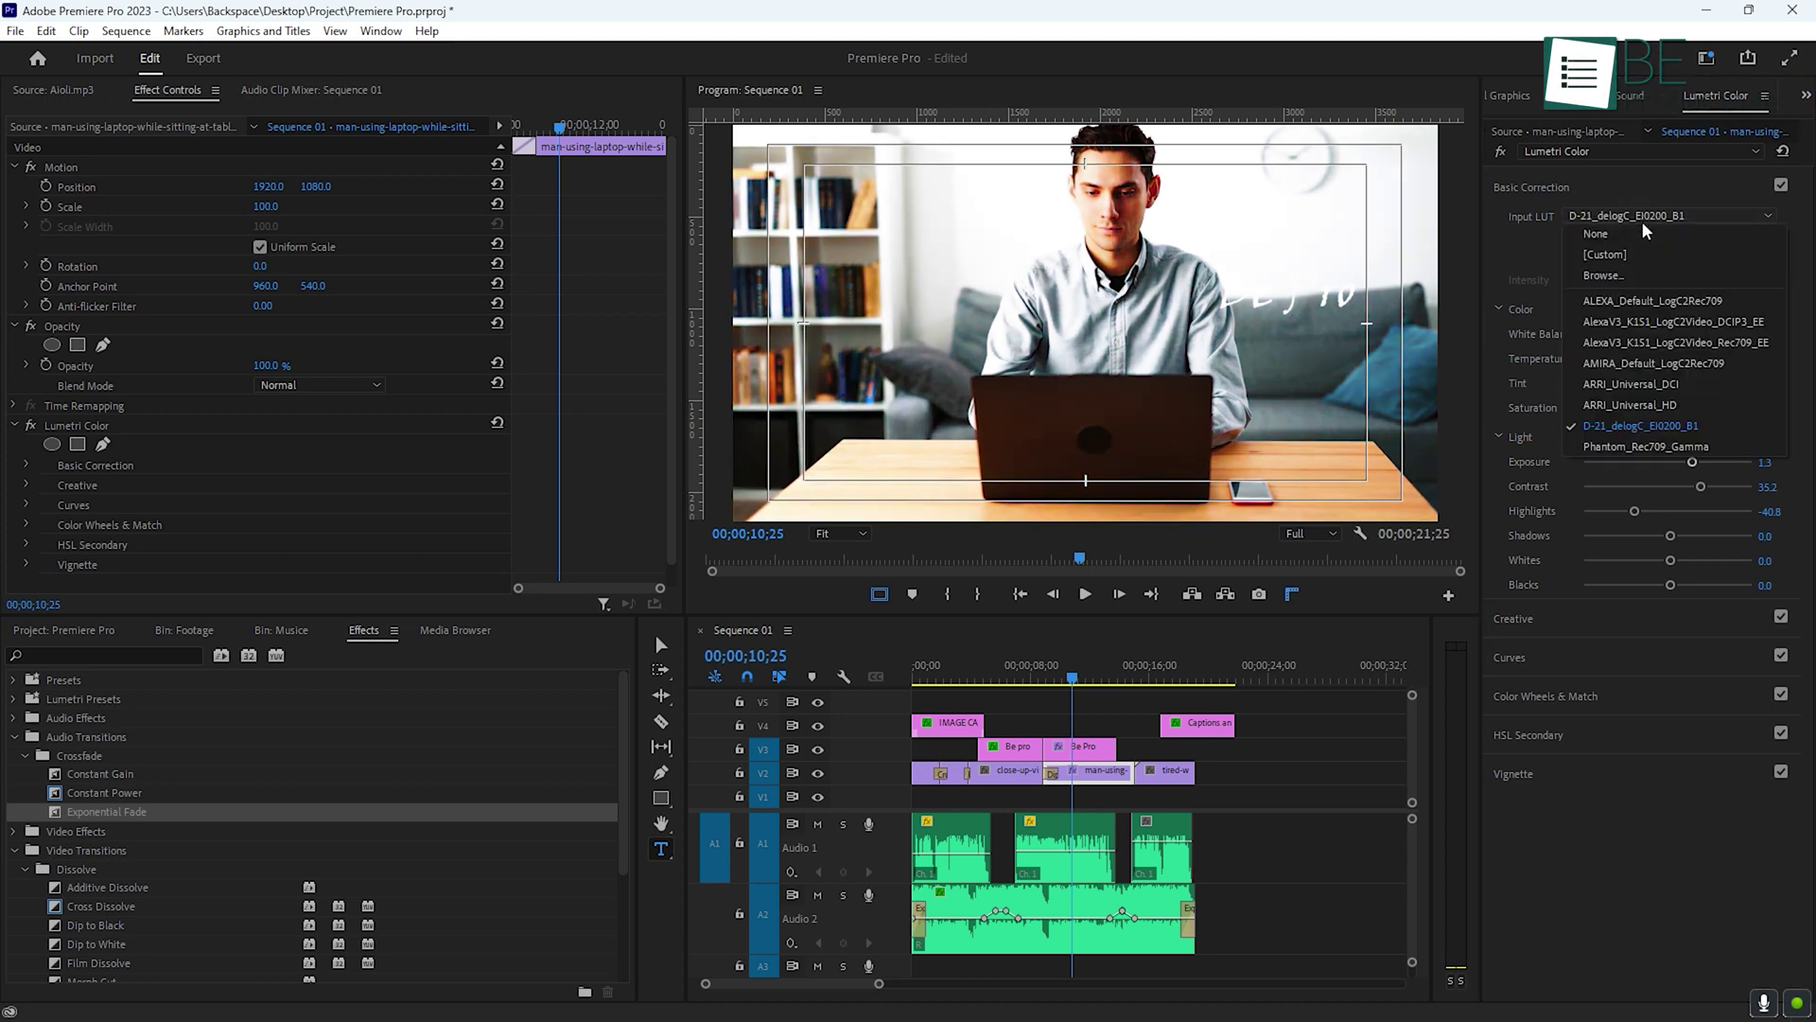
click(1640, 274)
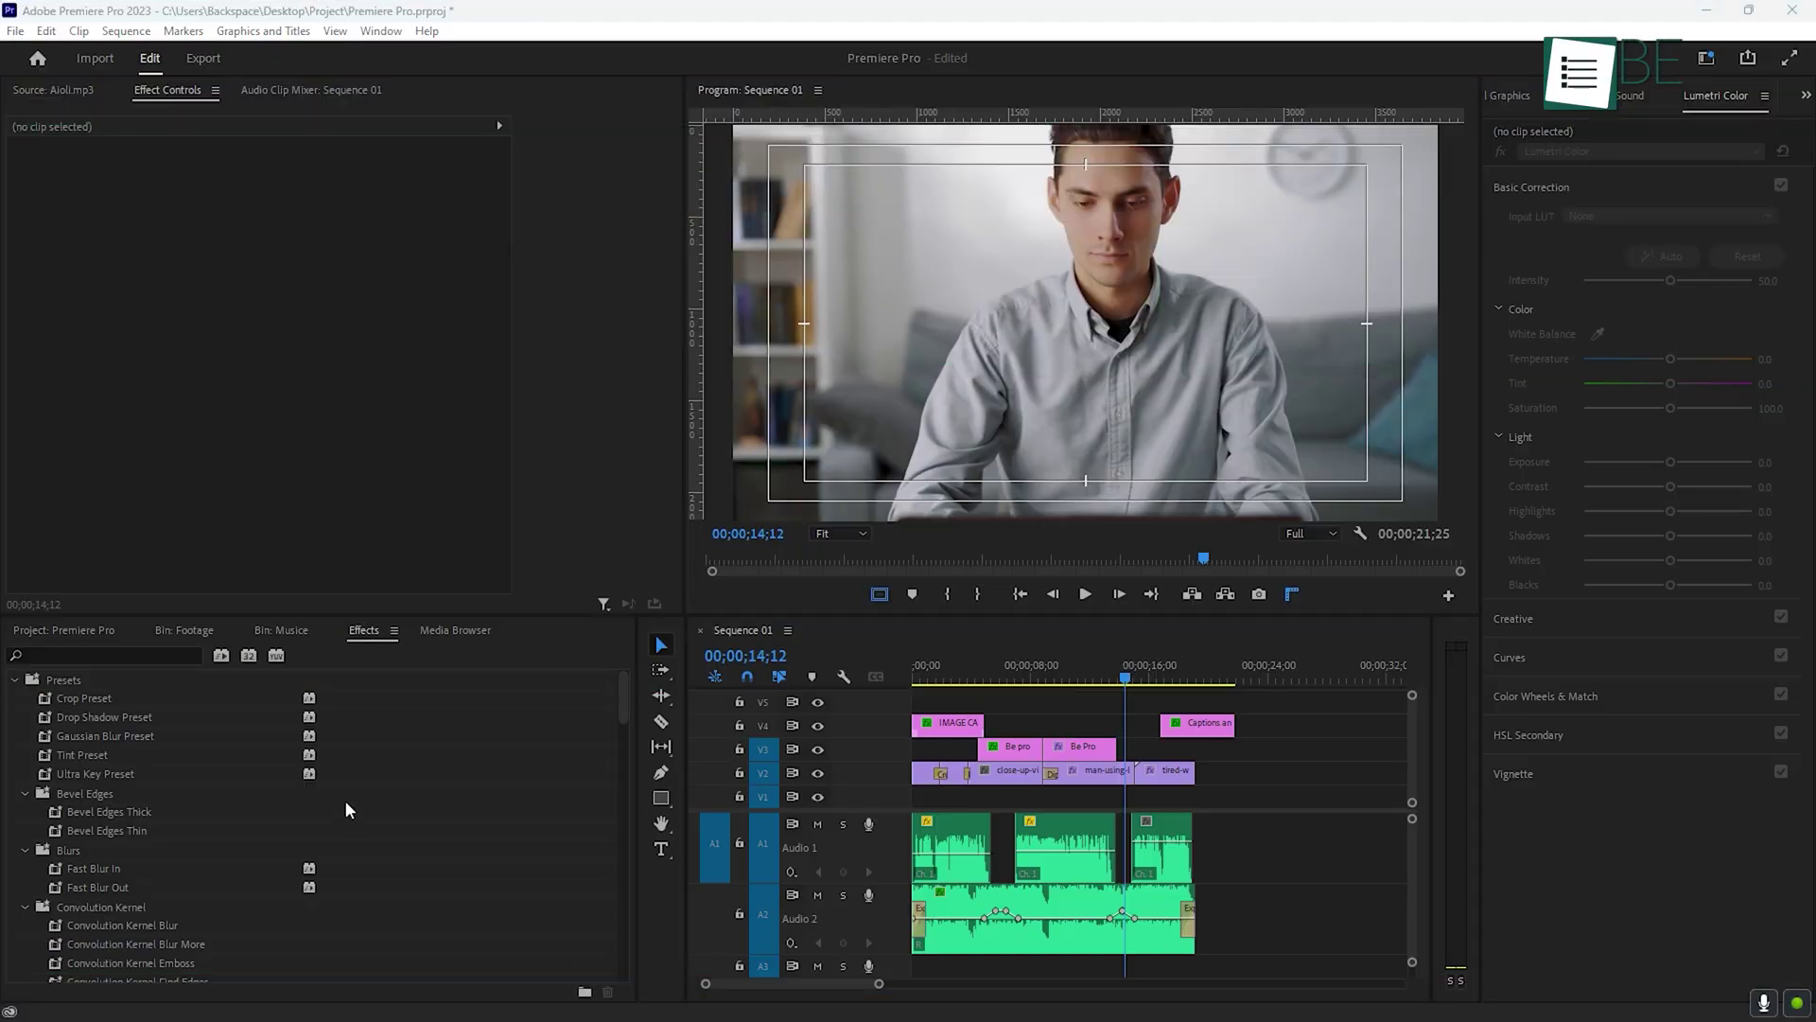
Step: Browse the Effects panel presets, enlarging the list to find the Mosaics folder
click(461, 719)
click(76, 681)
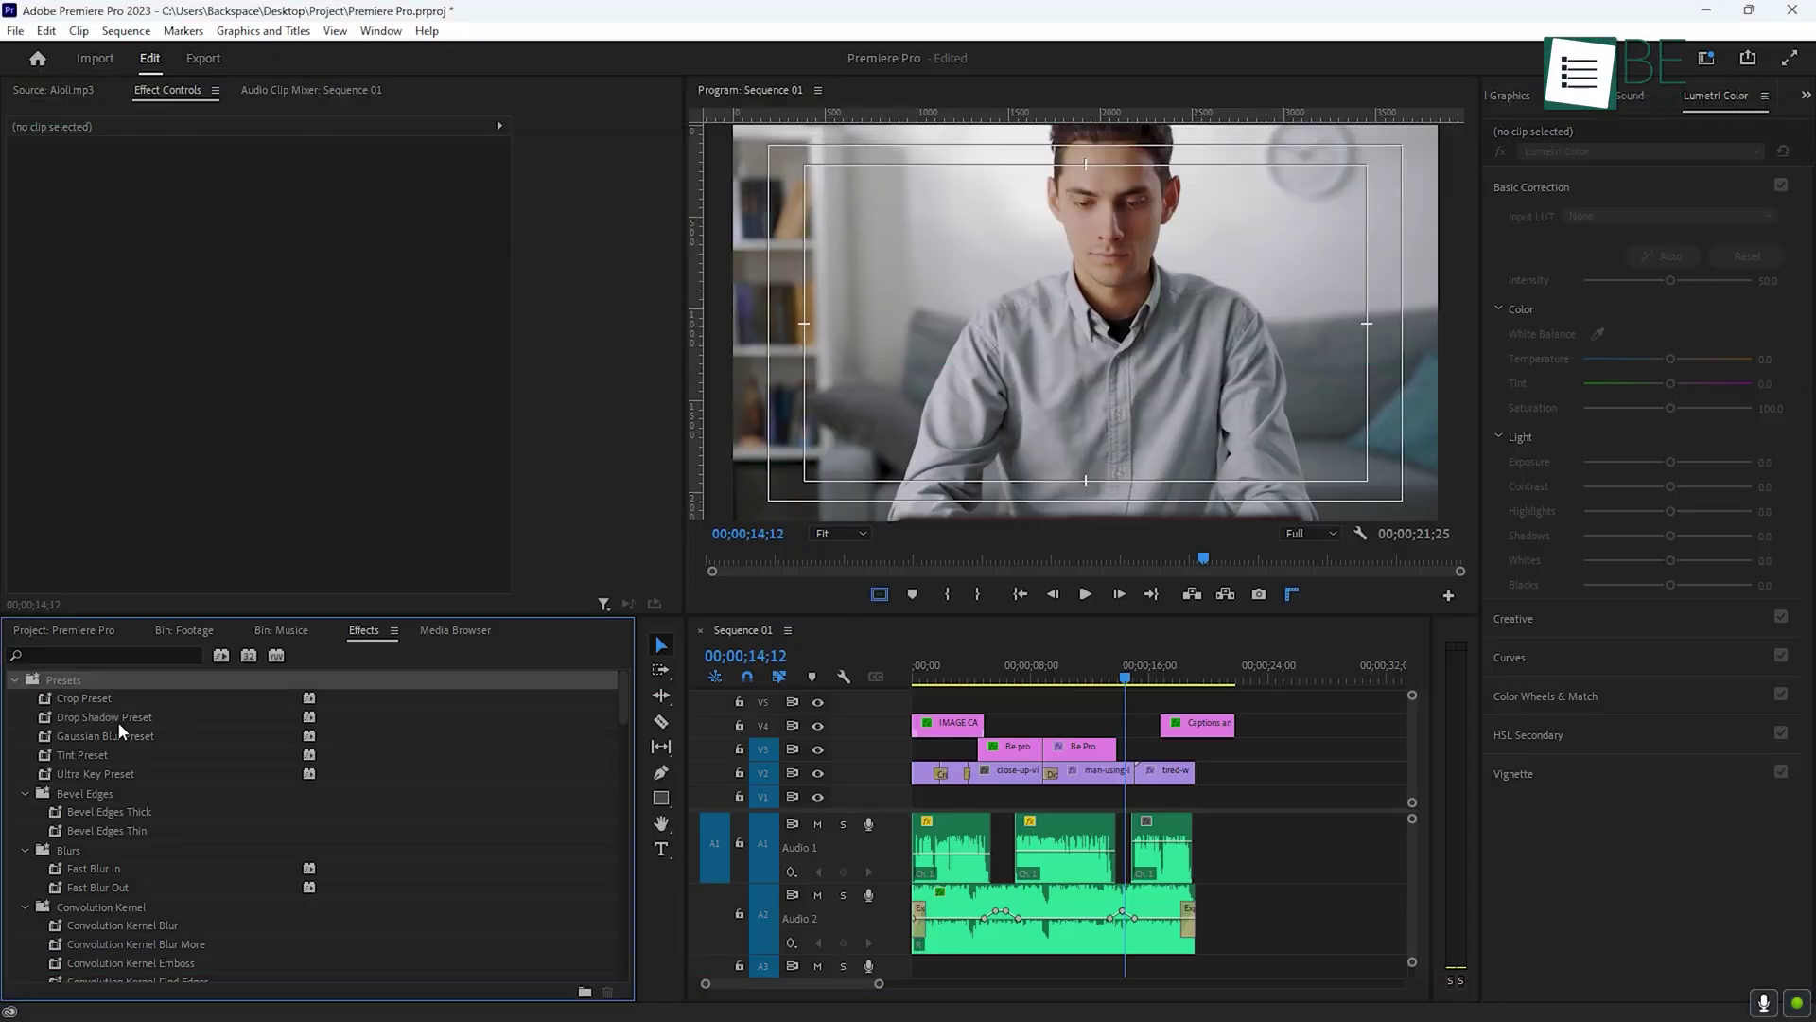
click(118, 721)
click(118, 793)
scroll(178, 831, down, 2)
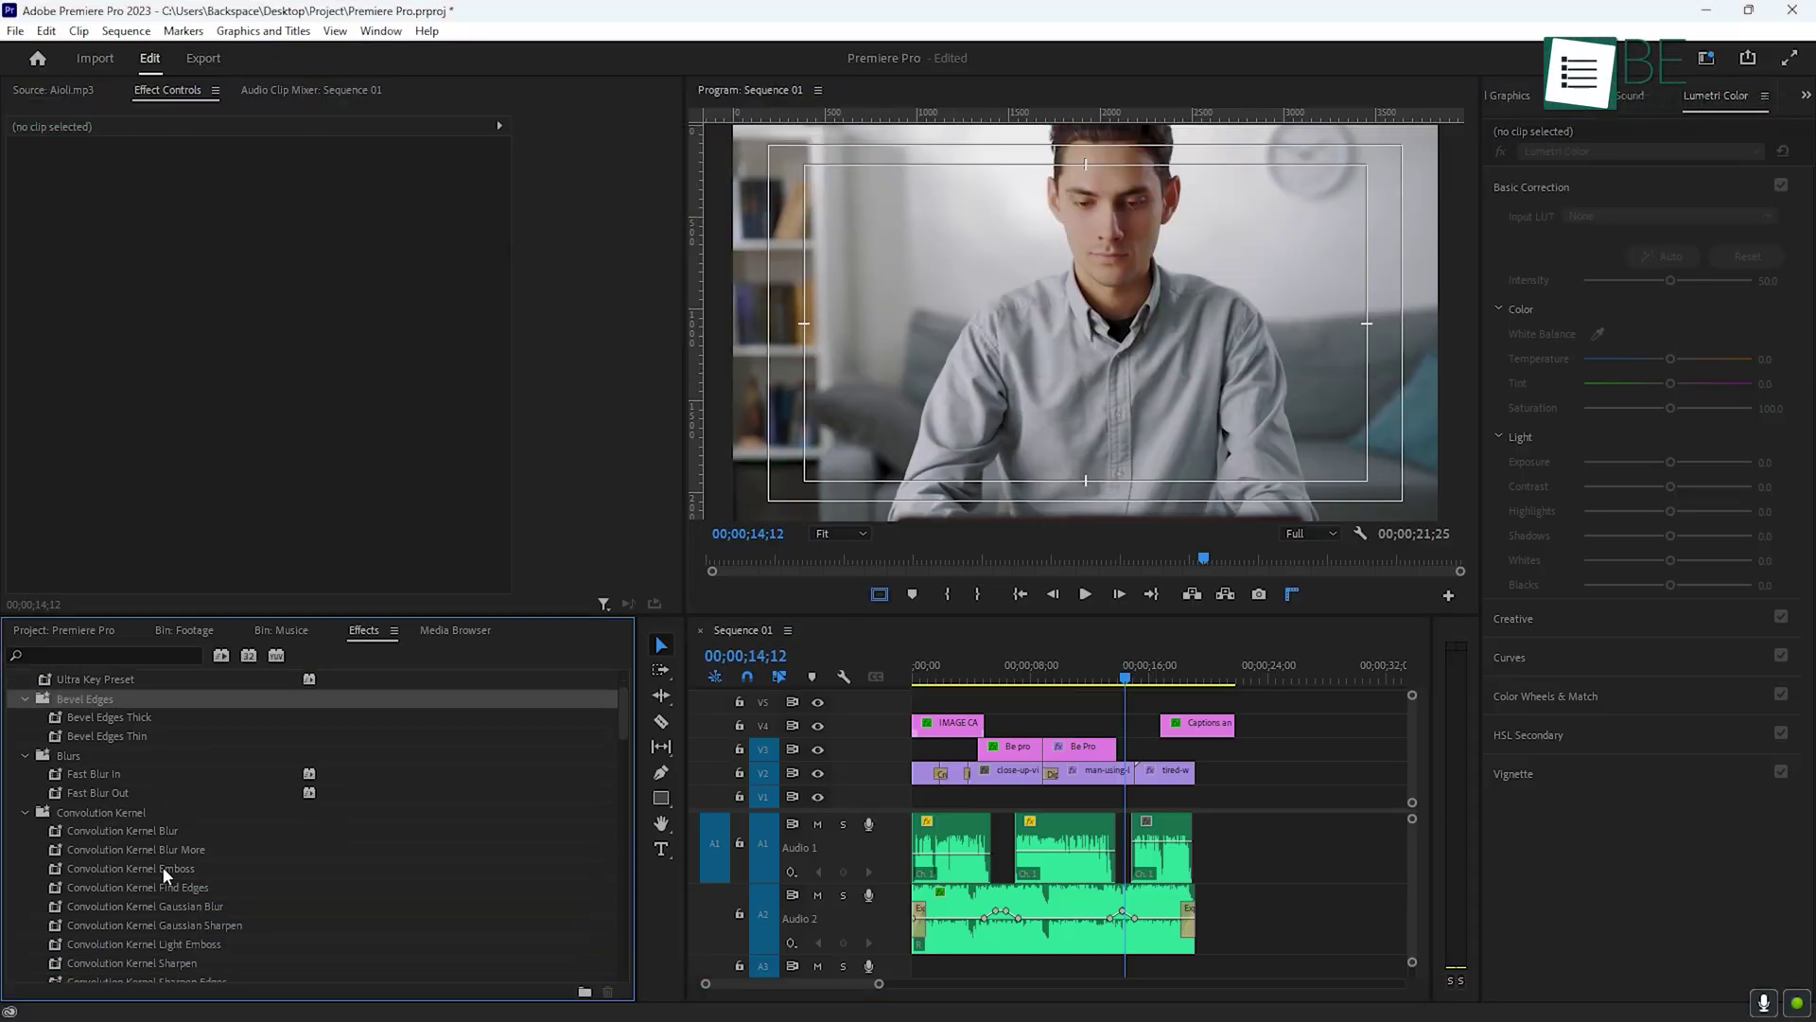
scroll(248, 870, down, 1)
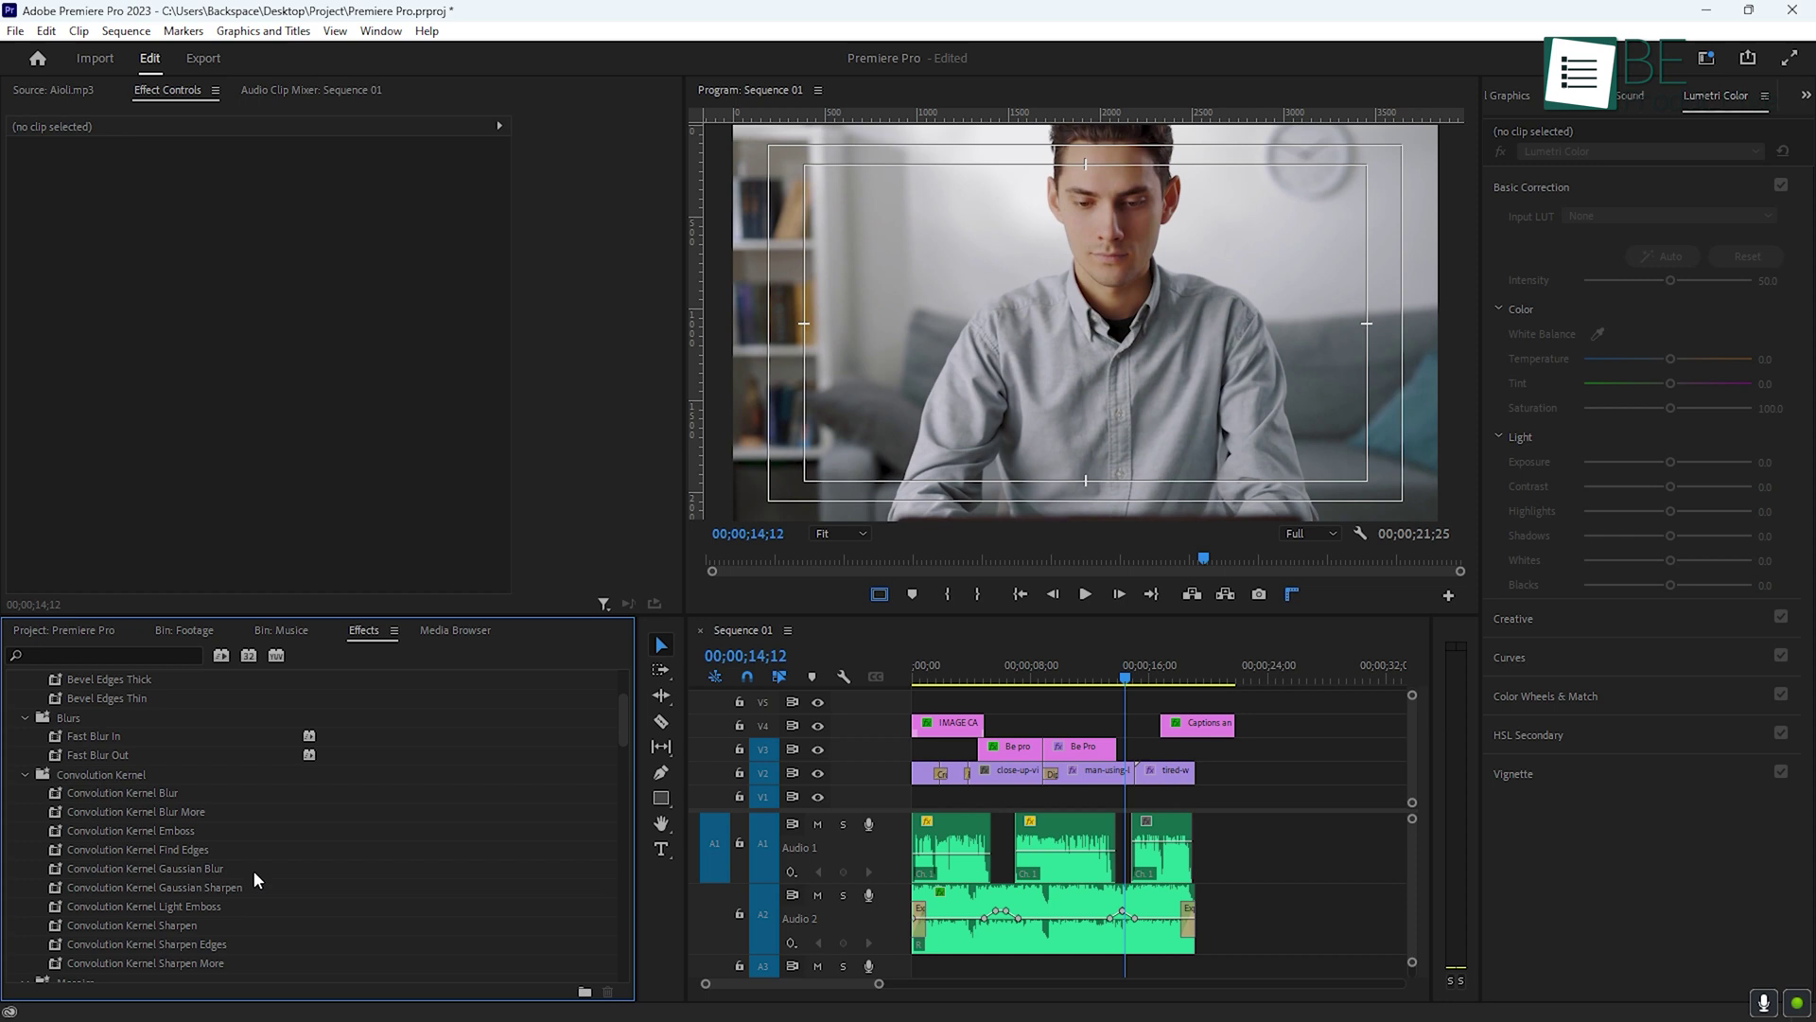
double_click(367, 632)
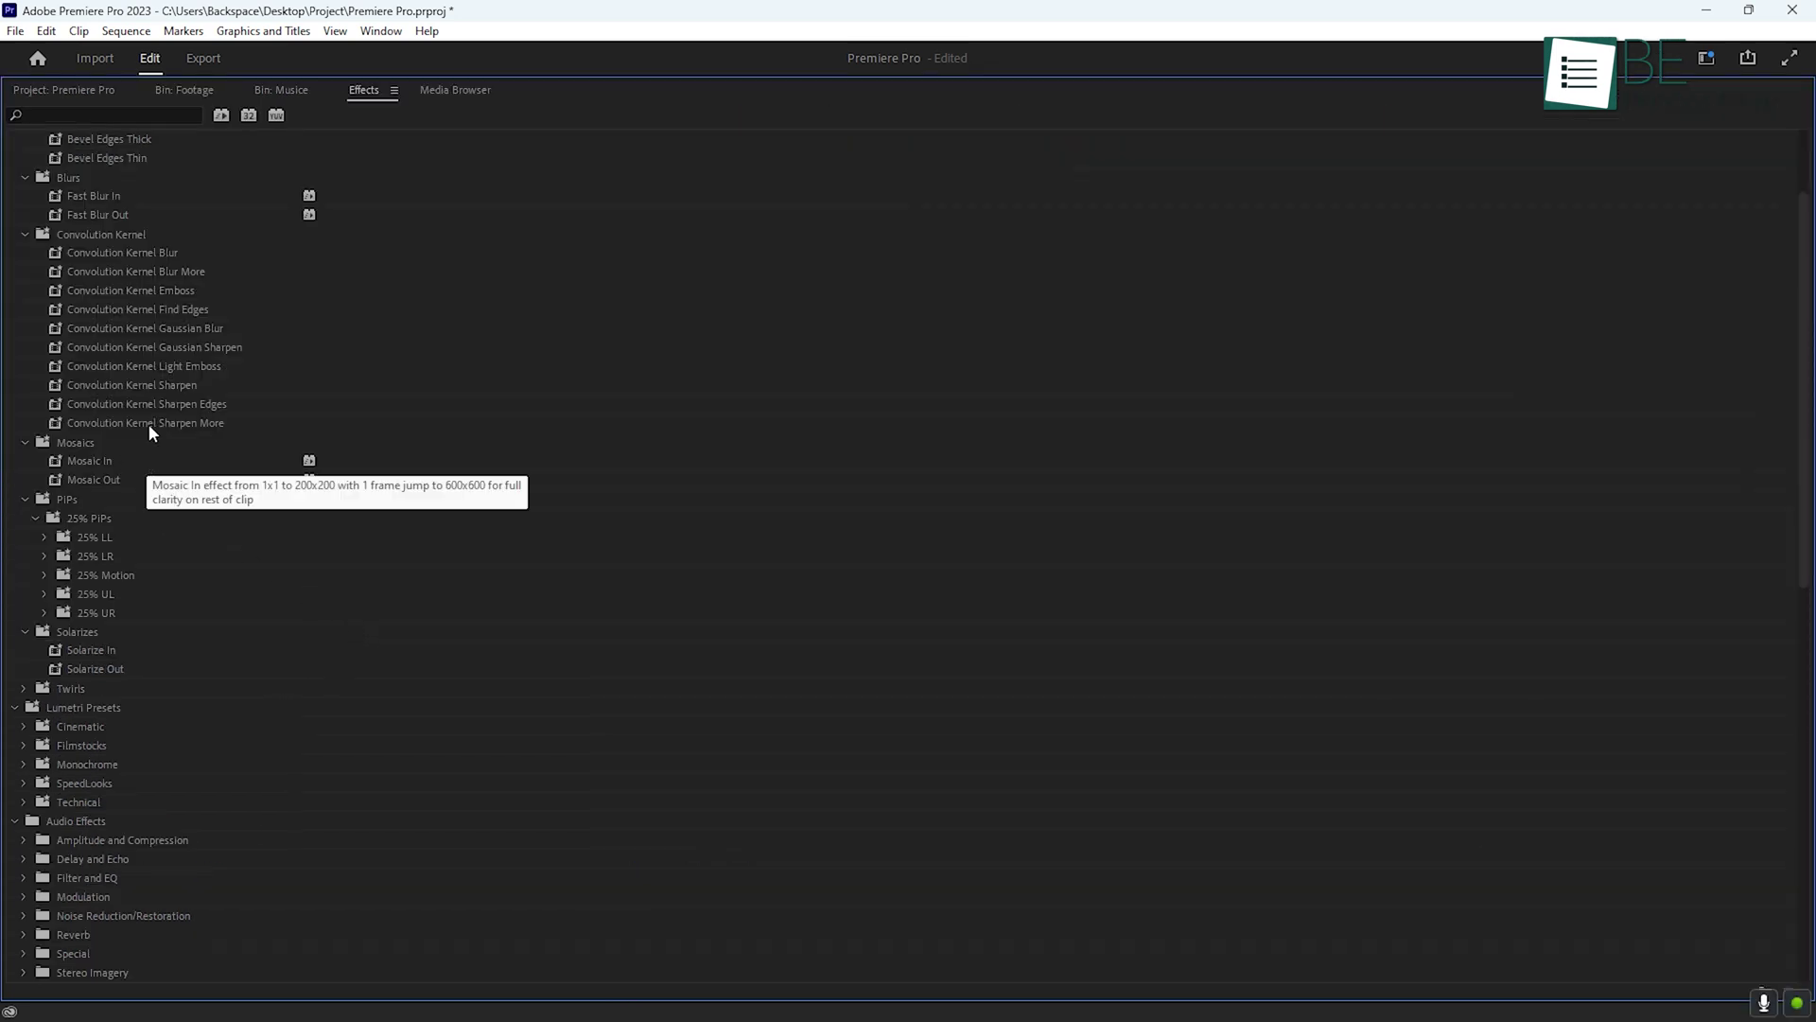
scroll(116, 441, down, 4)
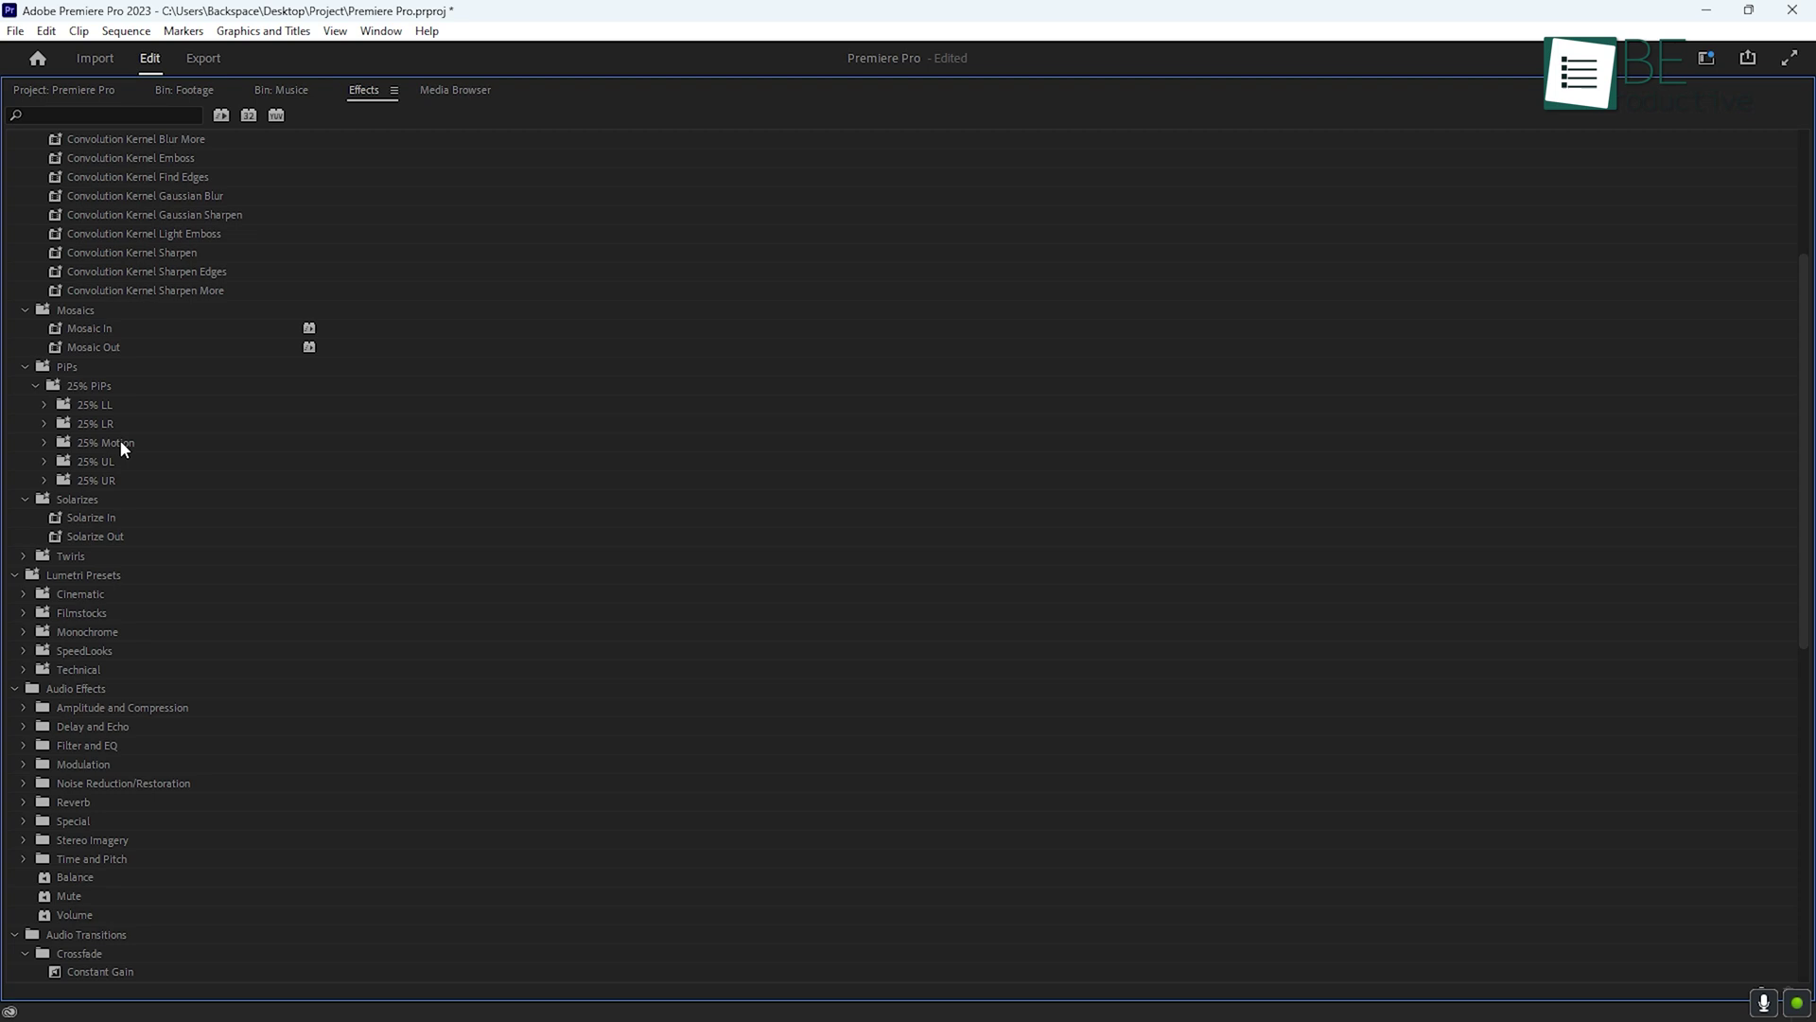
scroll(119, 439, down, 4)
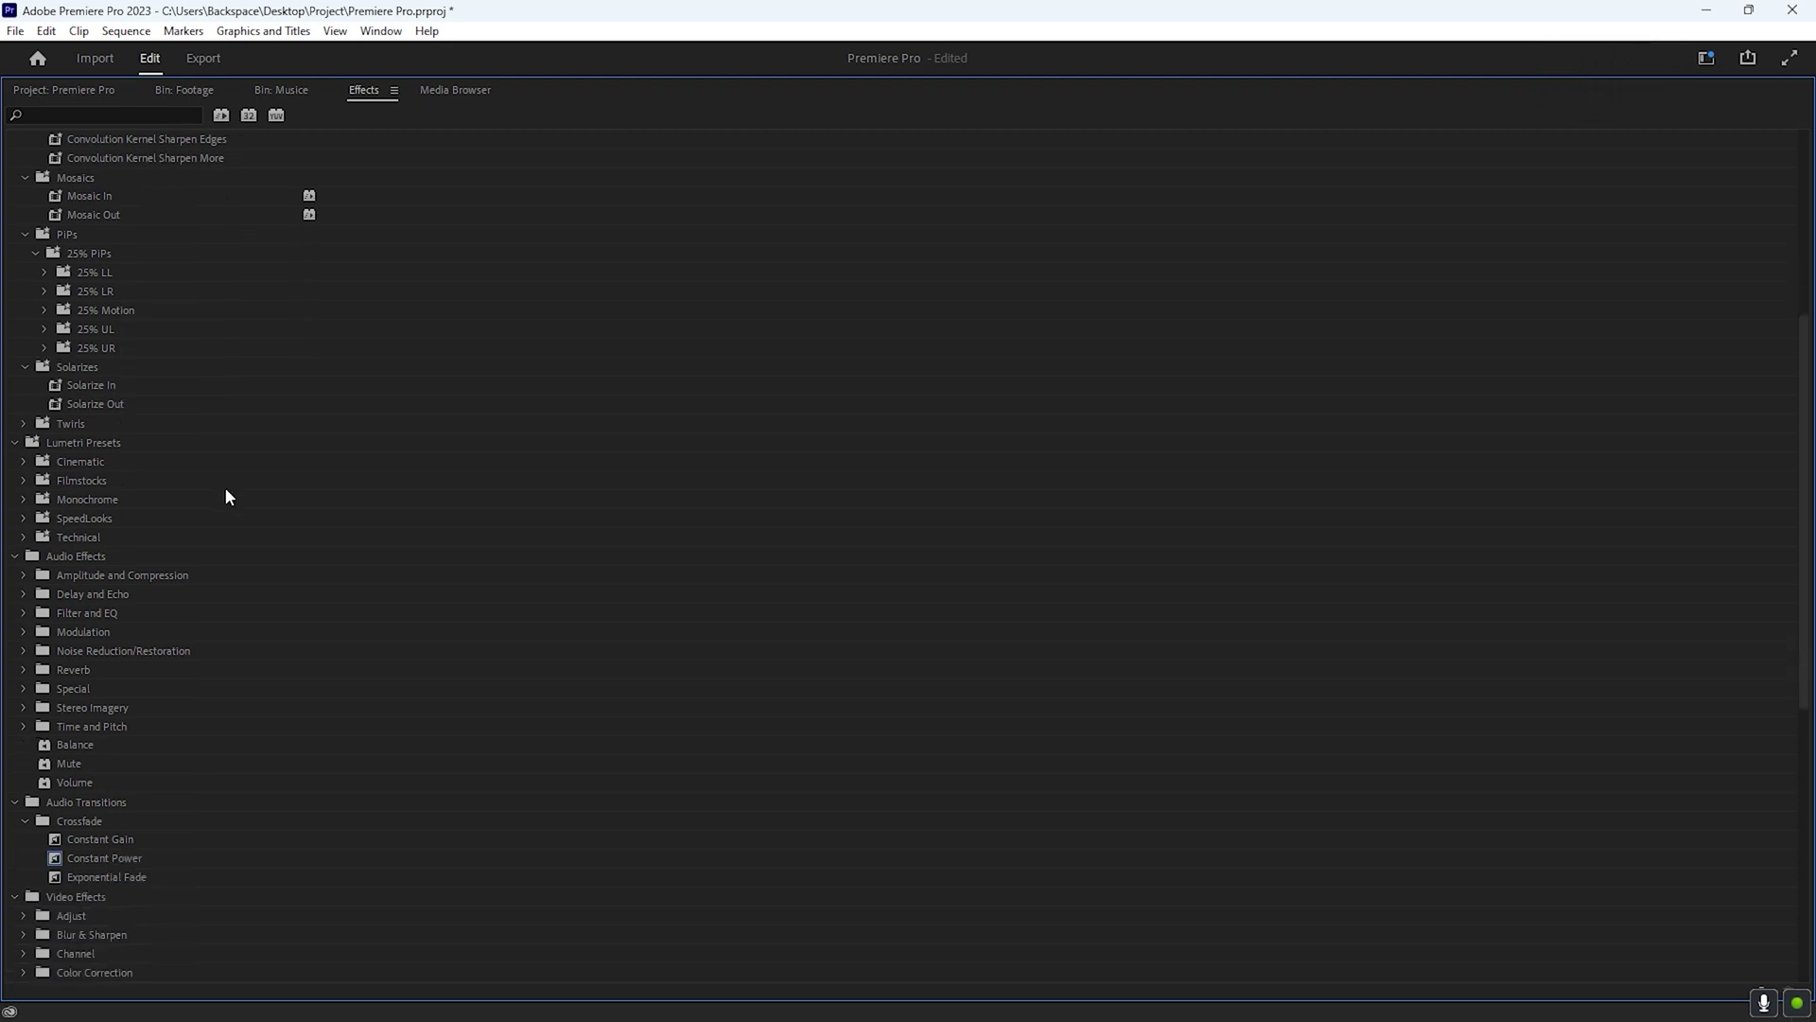
key(grave)
scroll(153, 816, up, 2)
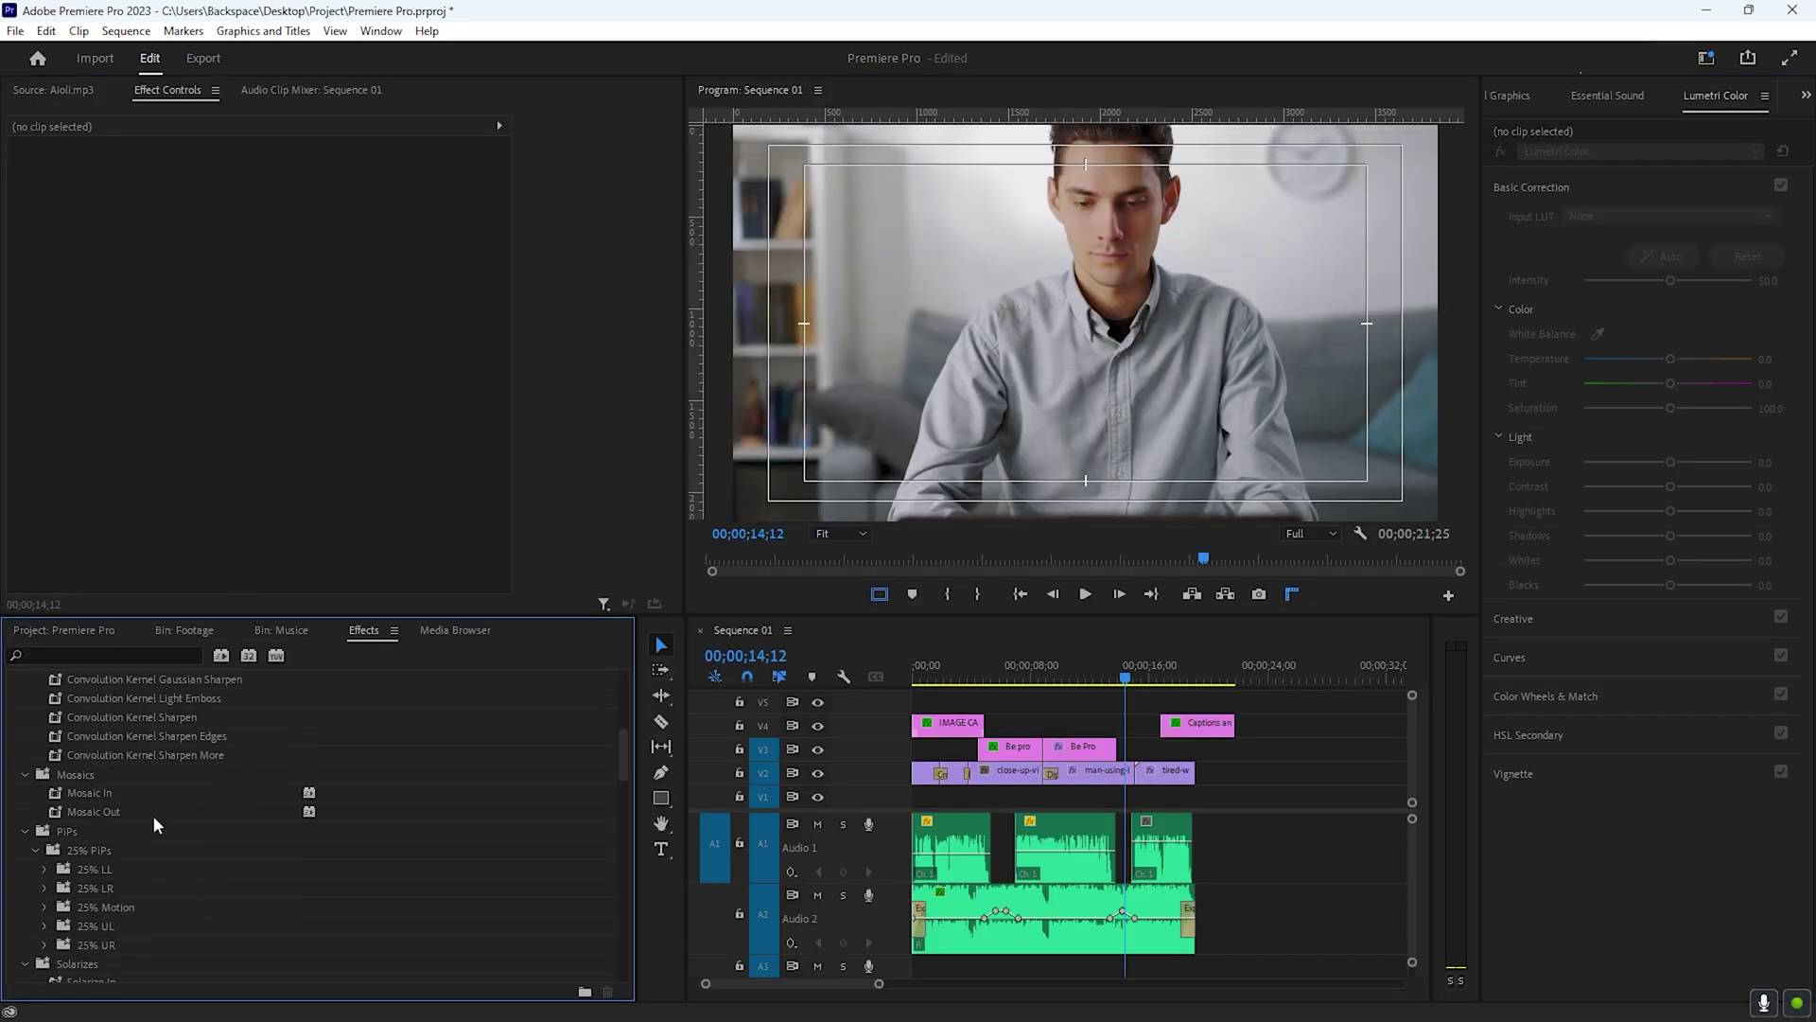
Step: Apply the Mosaic In preset to the start of the man-at-laptop clip
click(98, 812)
click(1040, 670)
drag(1044, 670, 1065, 670)
click(1676, 98)
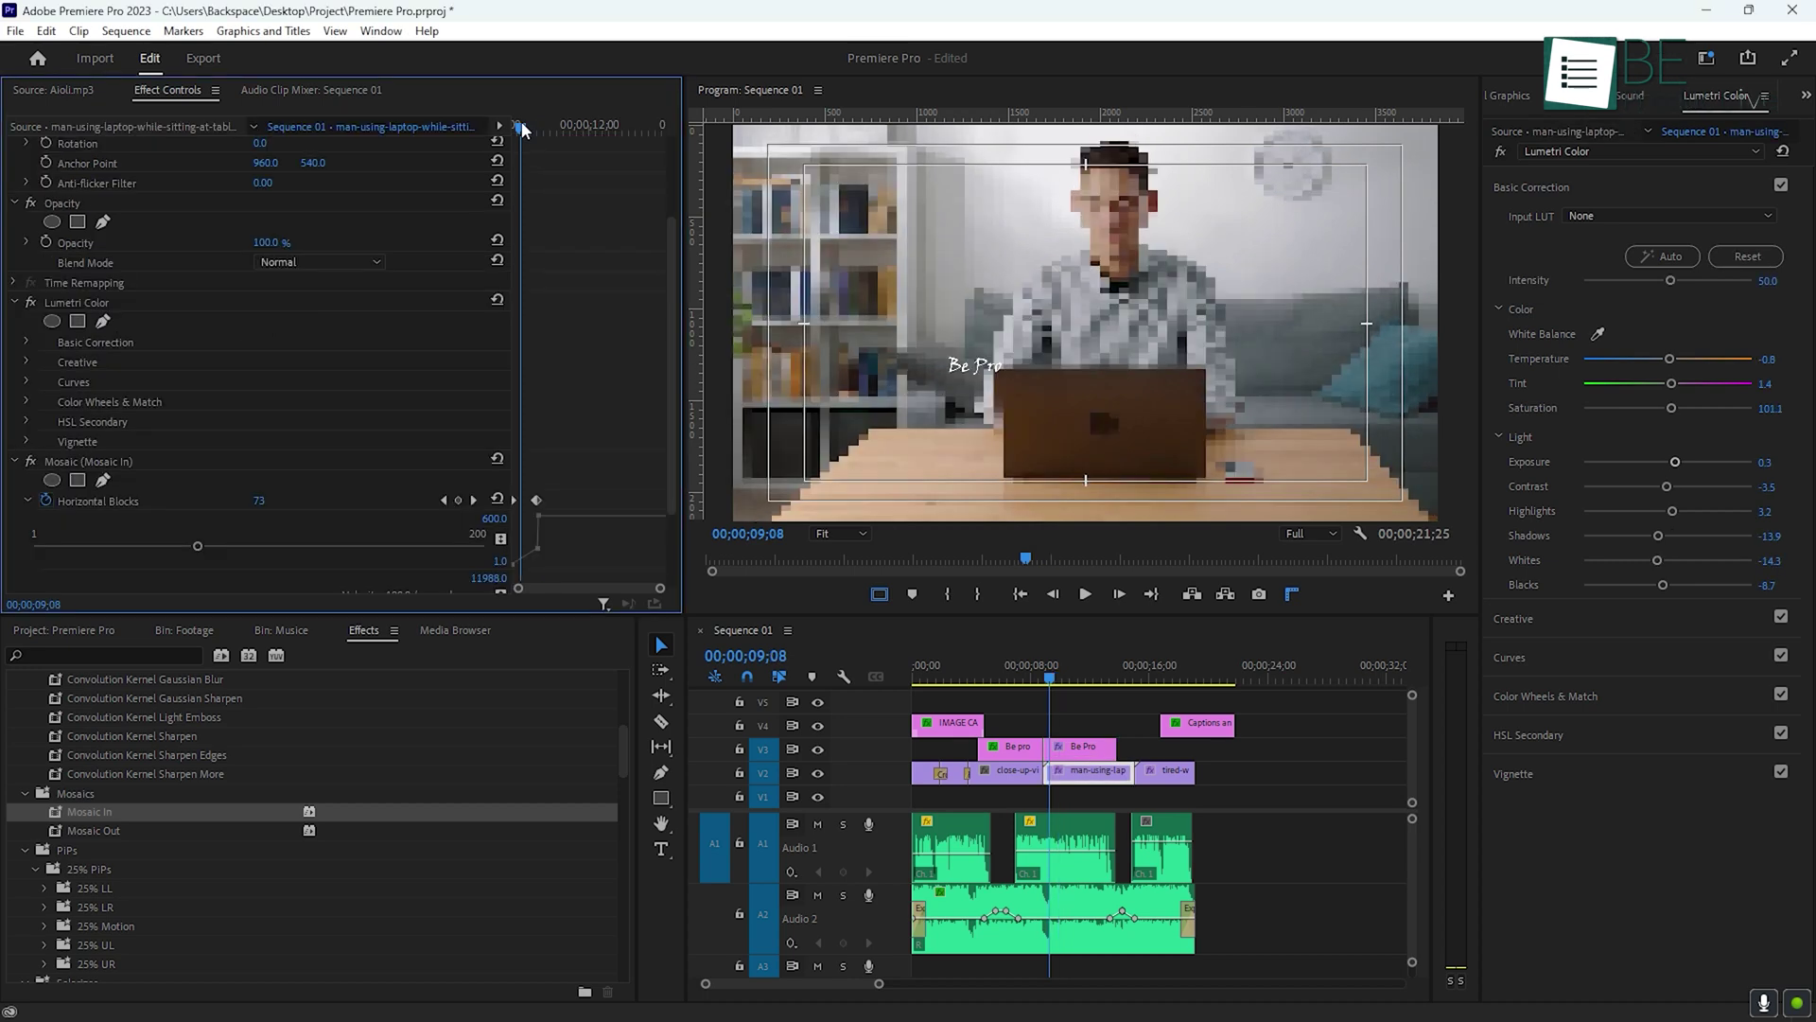
drag(516, 126, 539, 138)
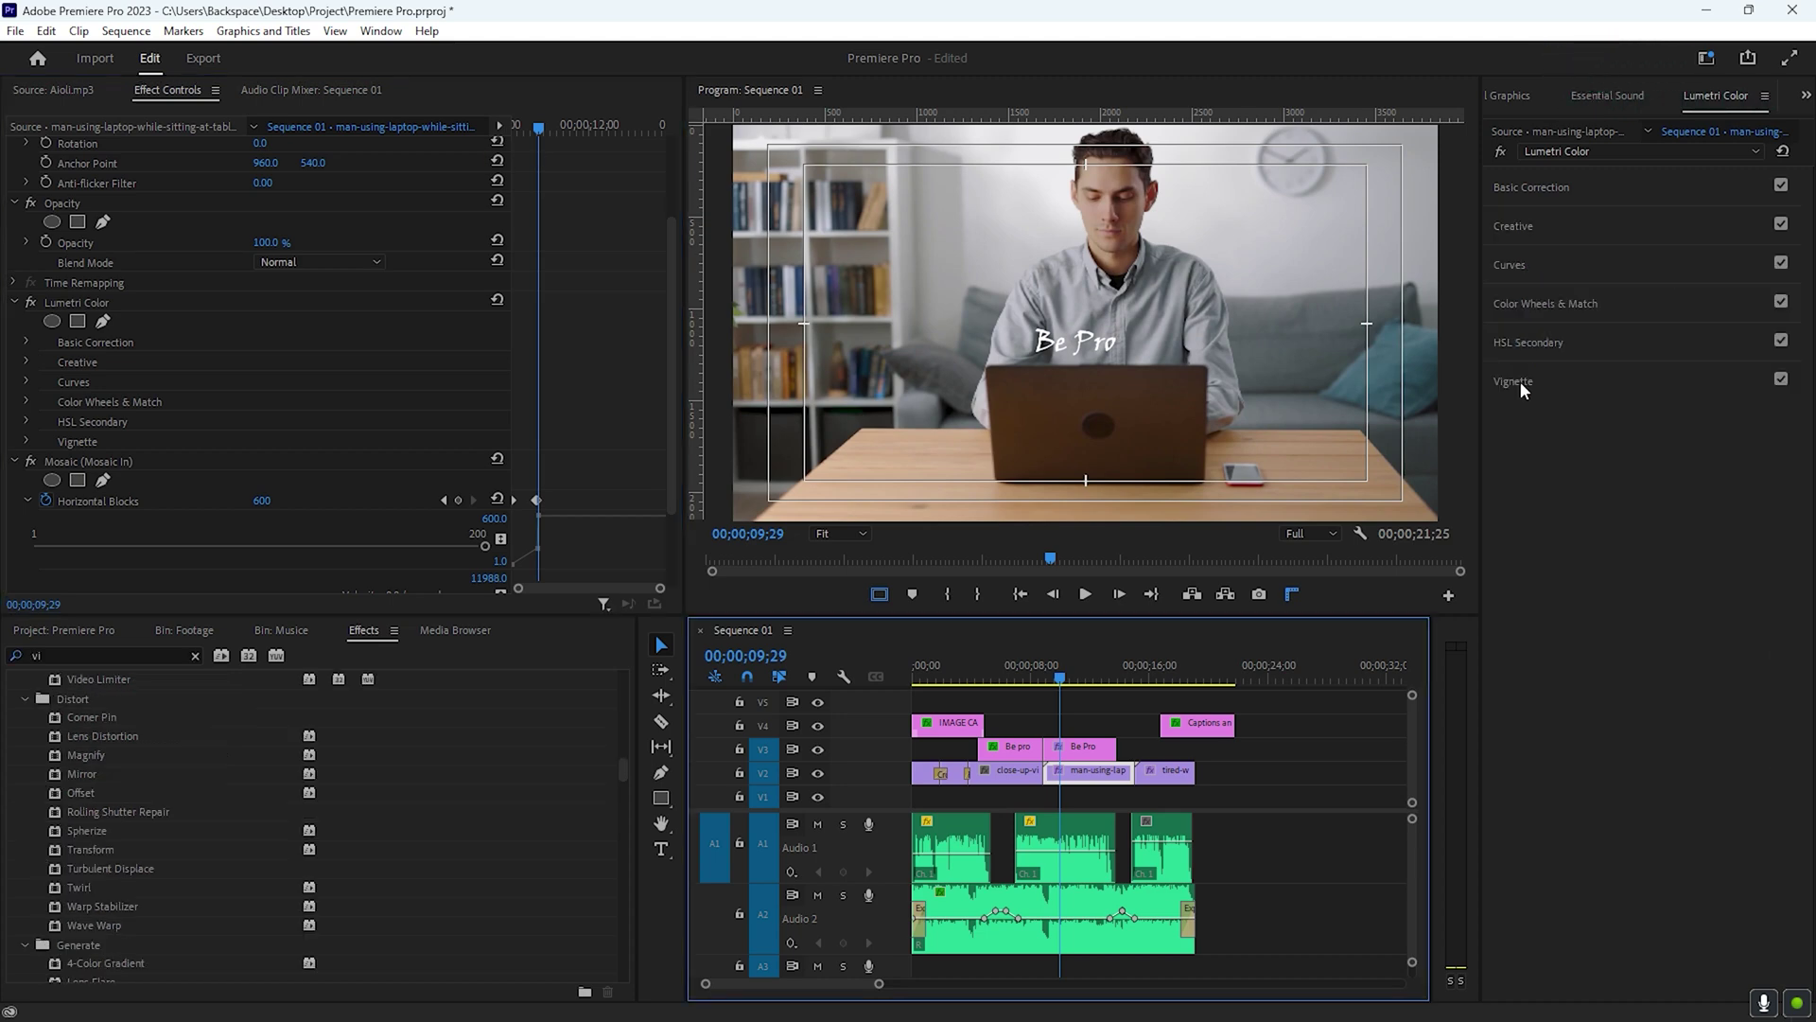
Step: Set the Lumetri Vignette Amount to -1.9 on the laptop clip, then deselect it
click(1519, 383)
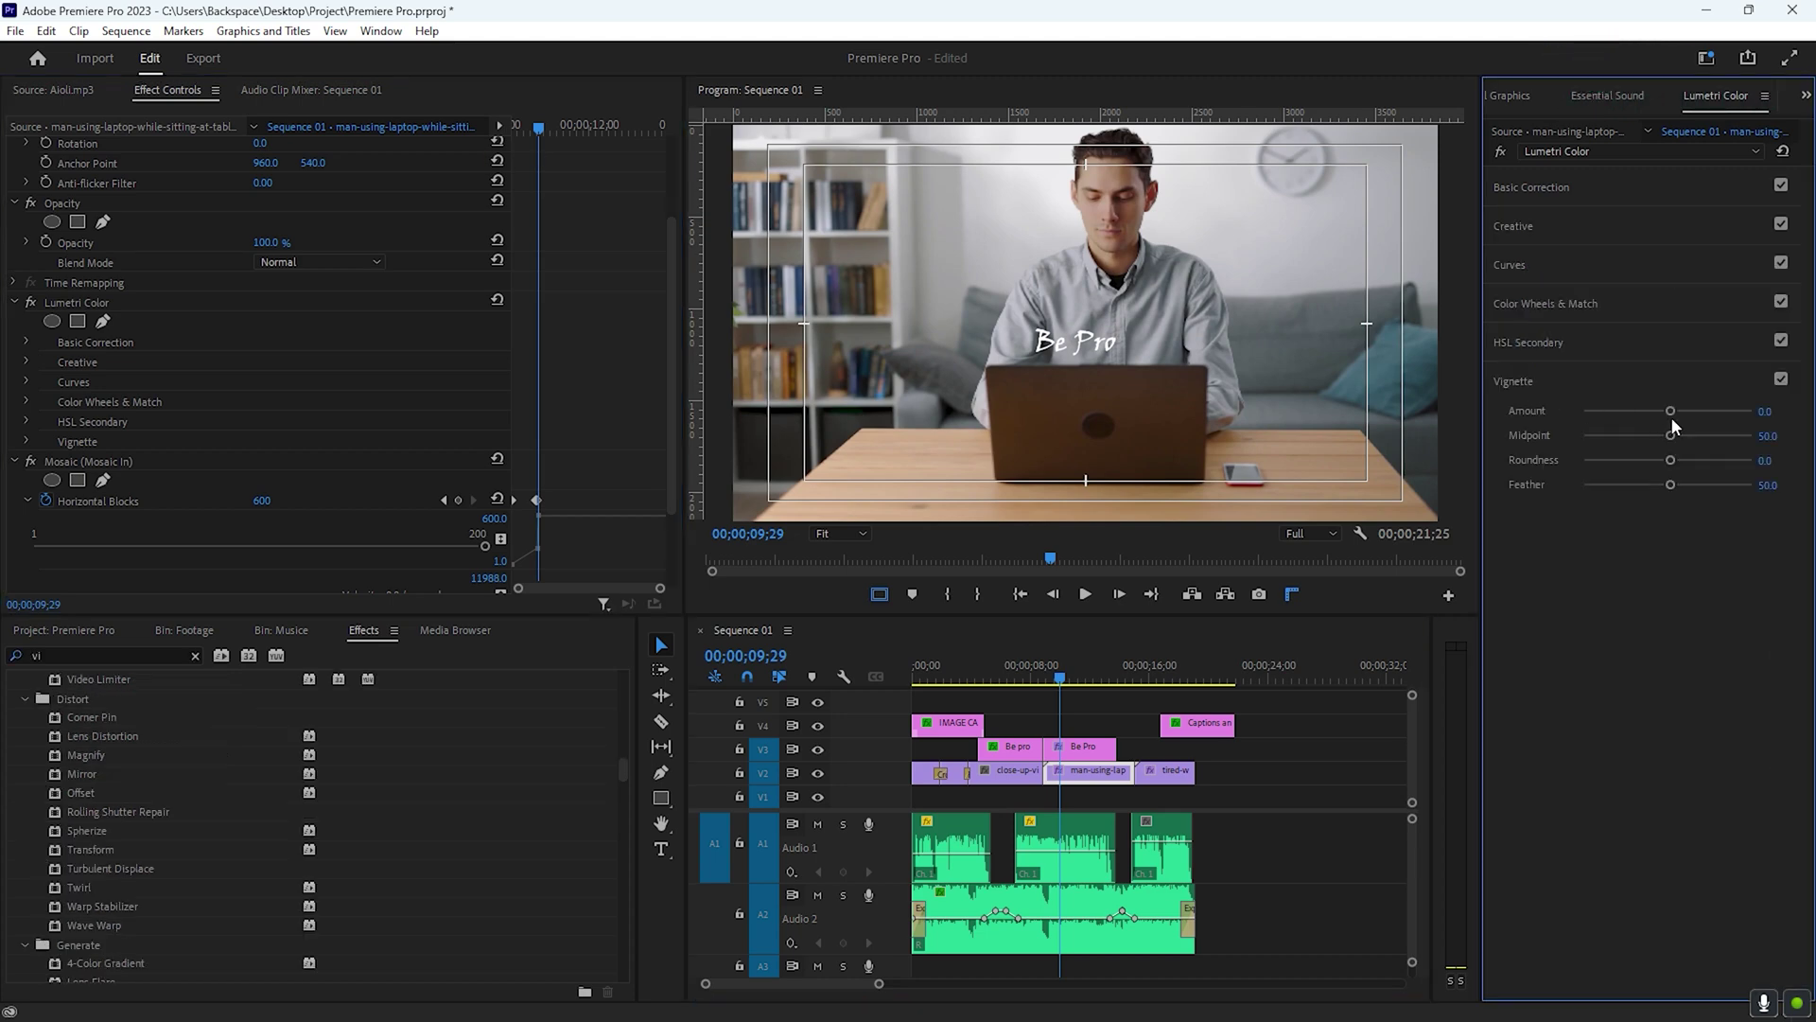
drag(1670, 411, 1620, 413)
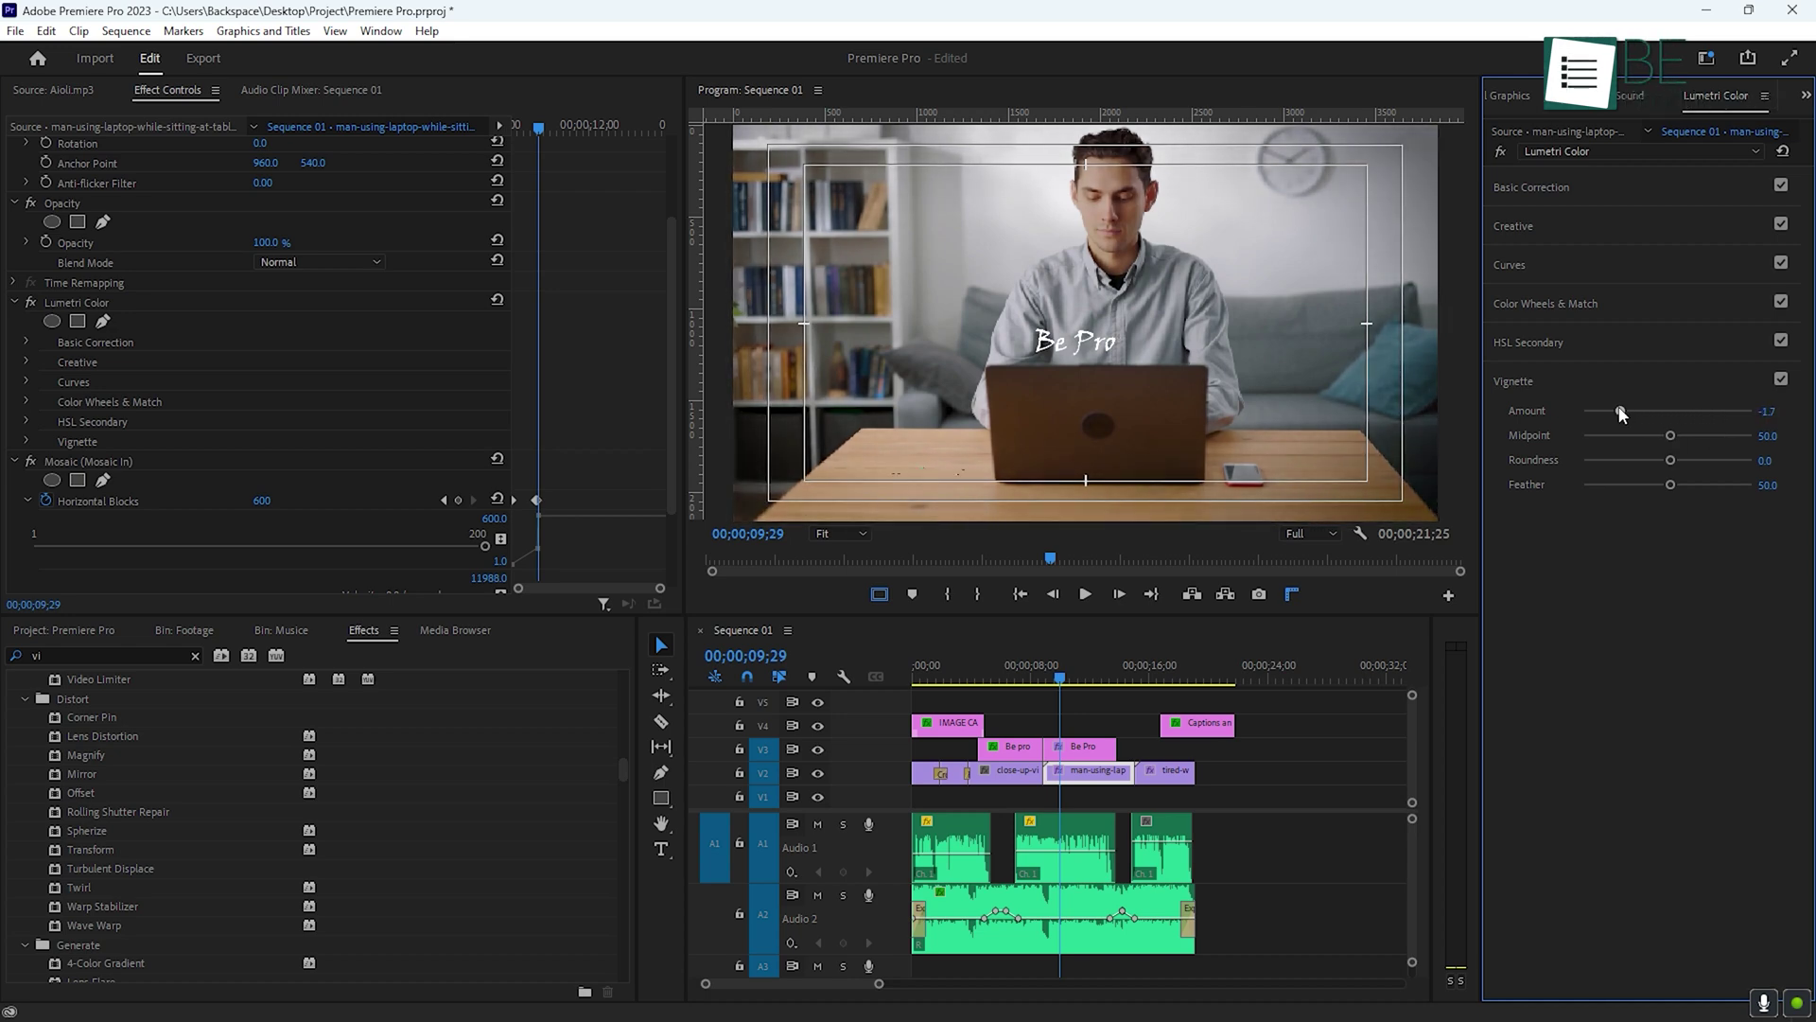
click(1273, 781)
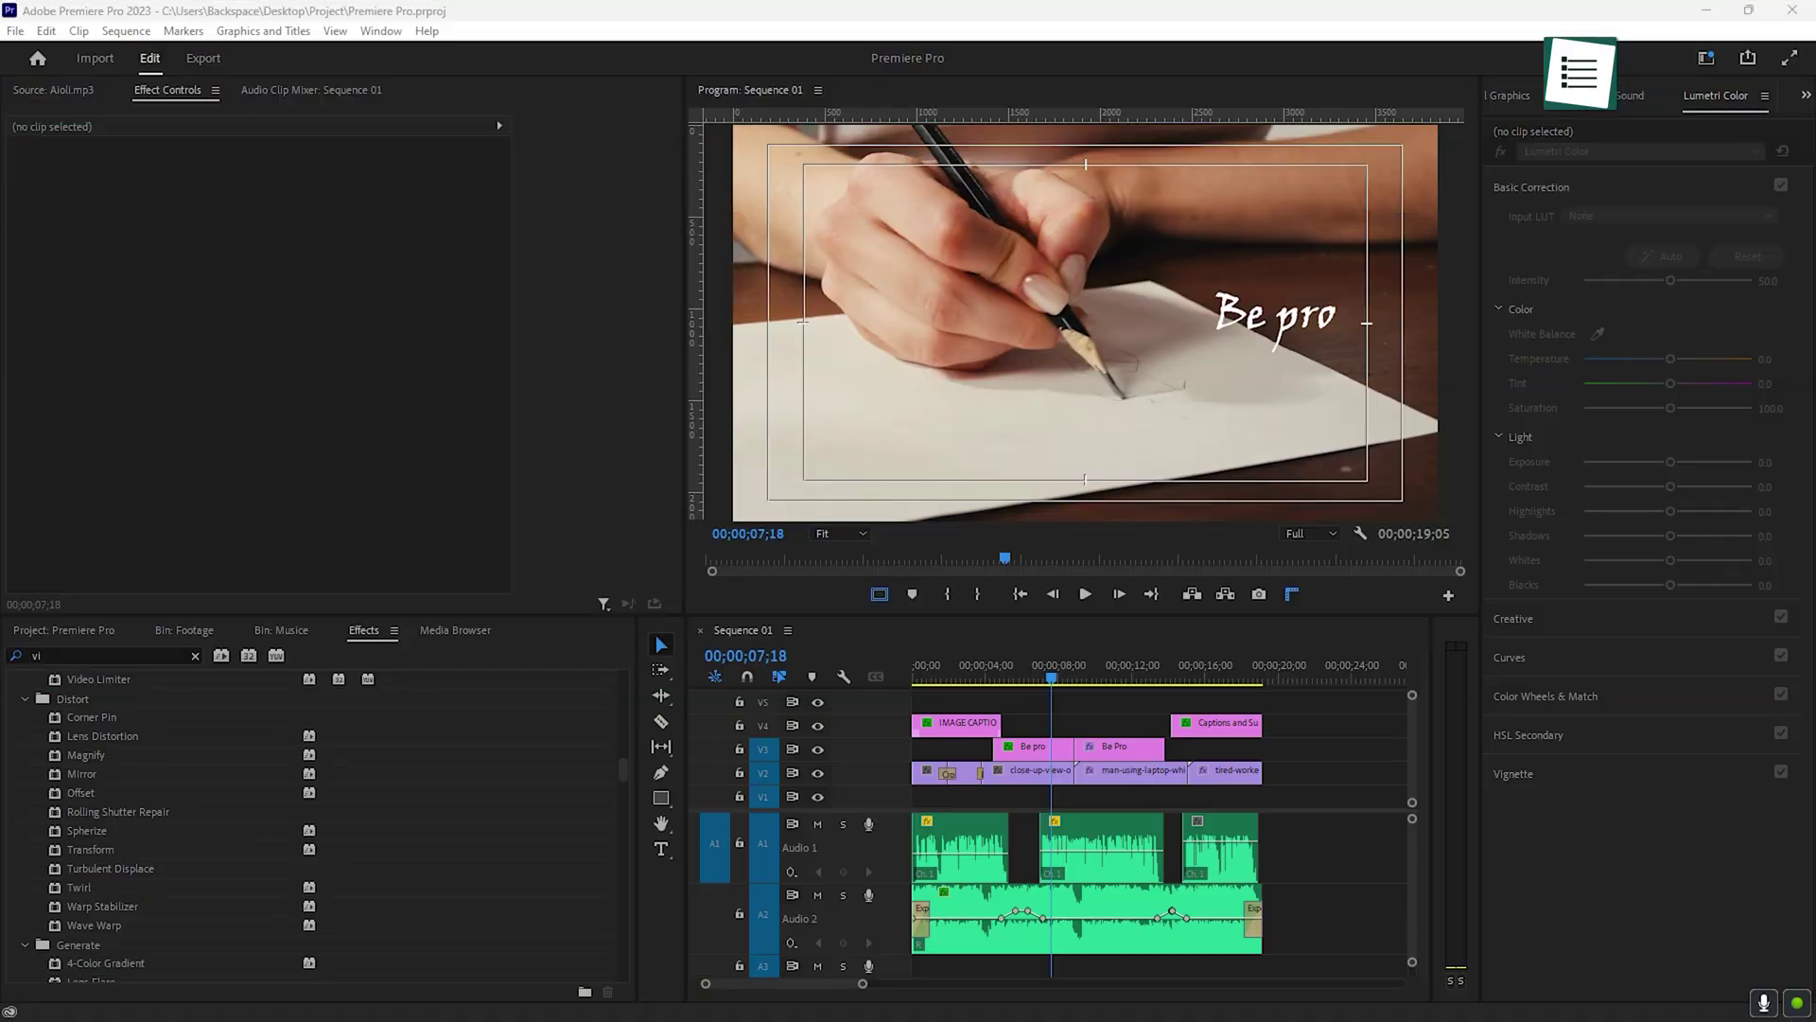
Step: Select the first V2 clip and play the sequence from the start
click(331, 577)
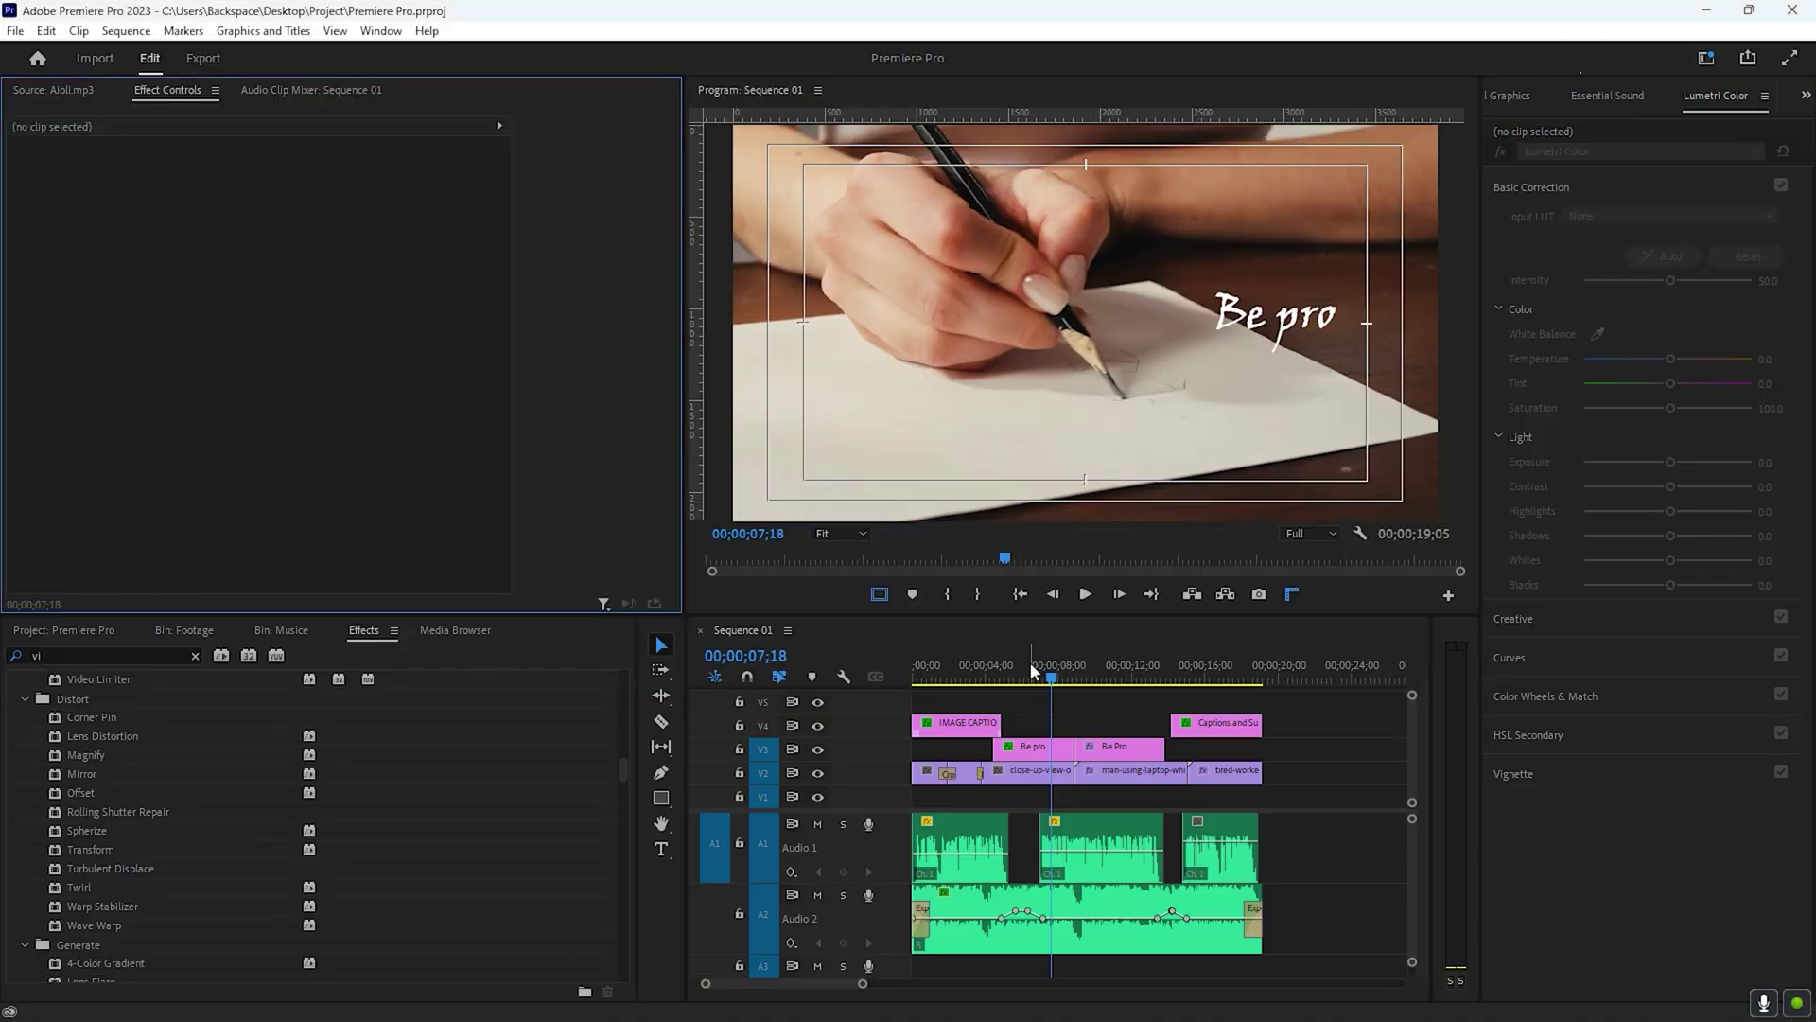
click(927, 773)
key(space)
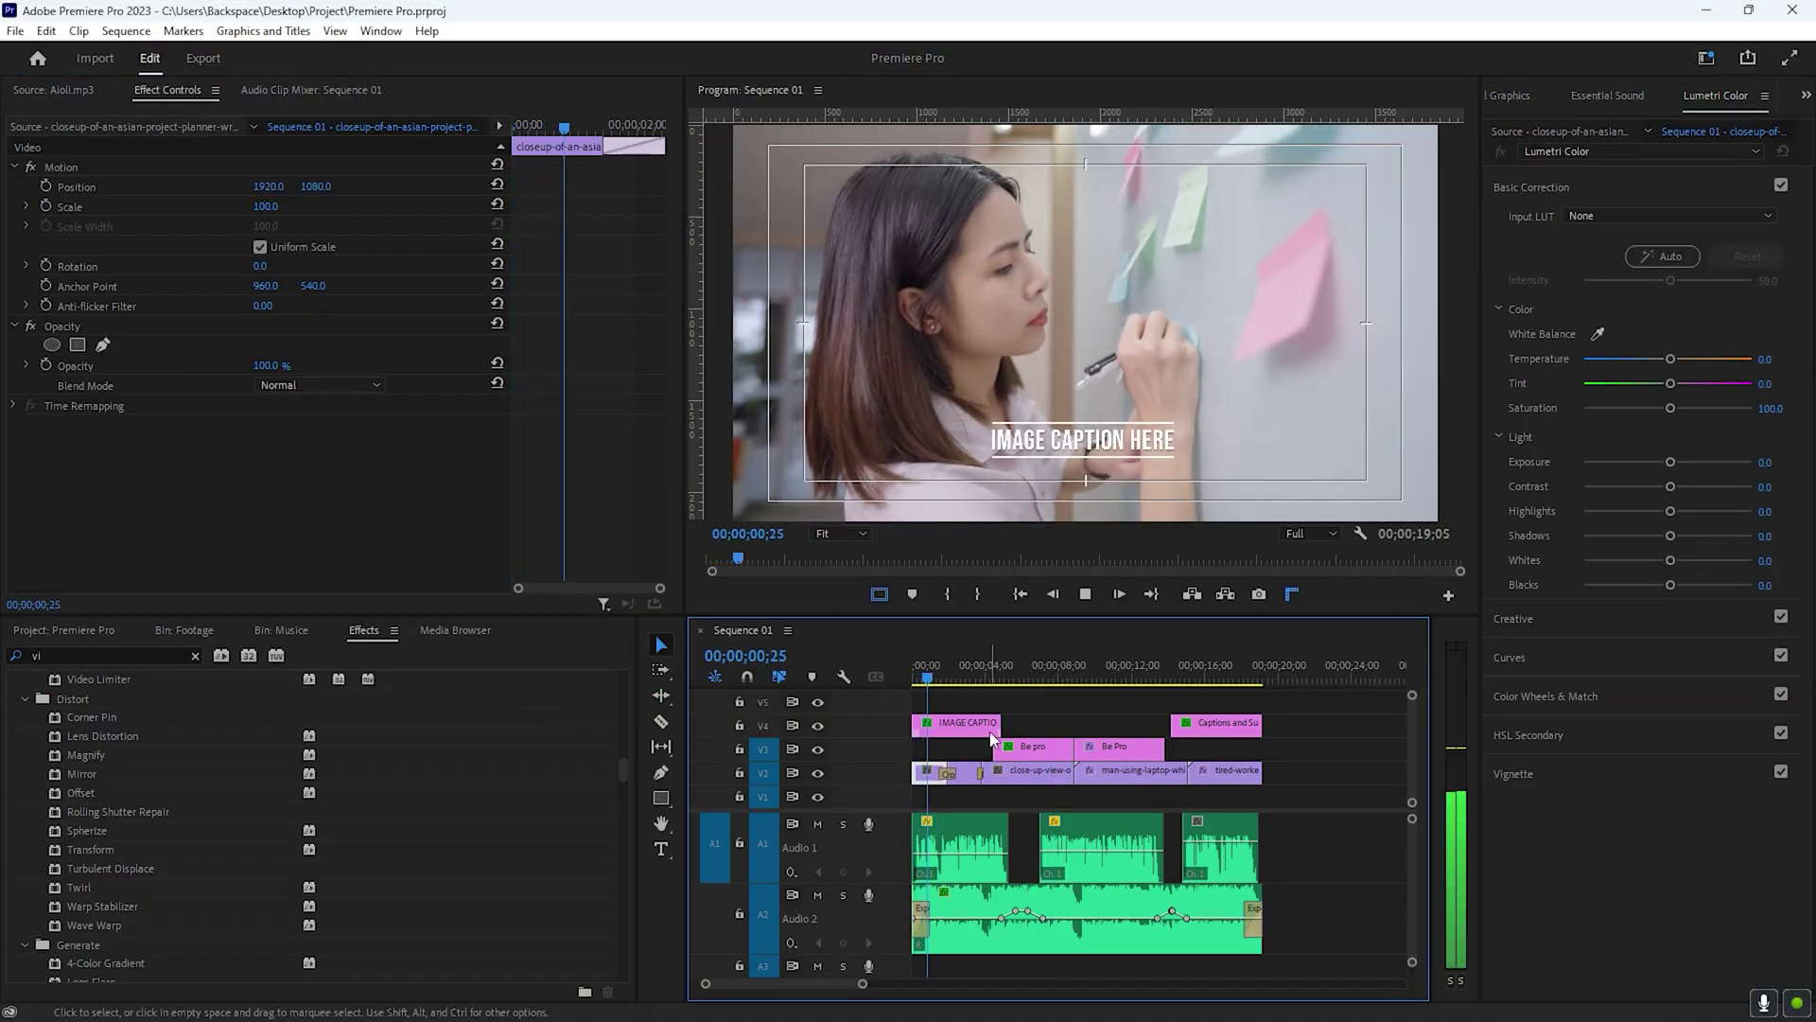
Step: Export Sequence 01 as an H.264 file named Sequence 01.mp4
click(15, 30)
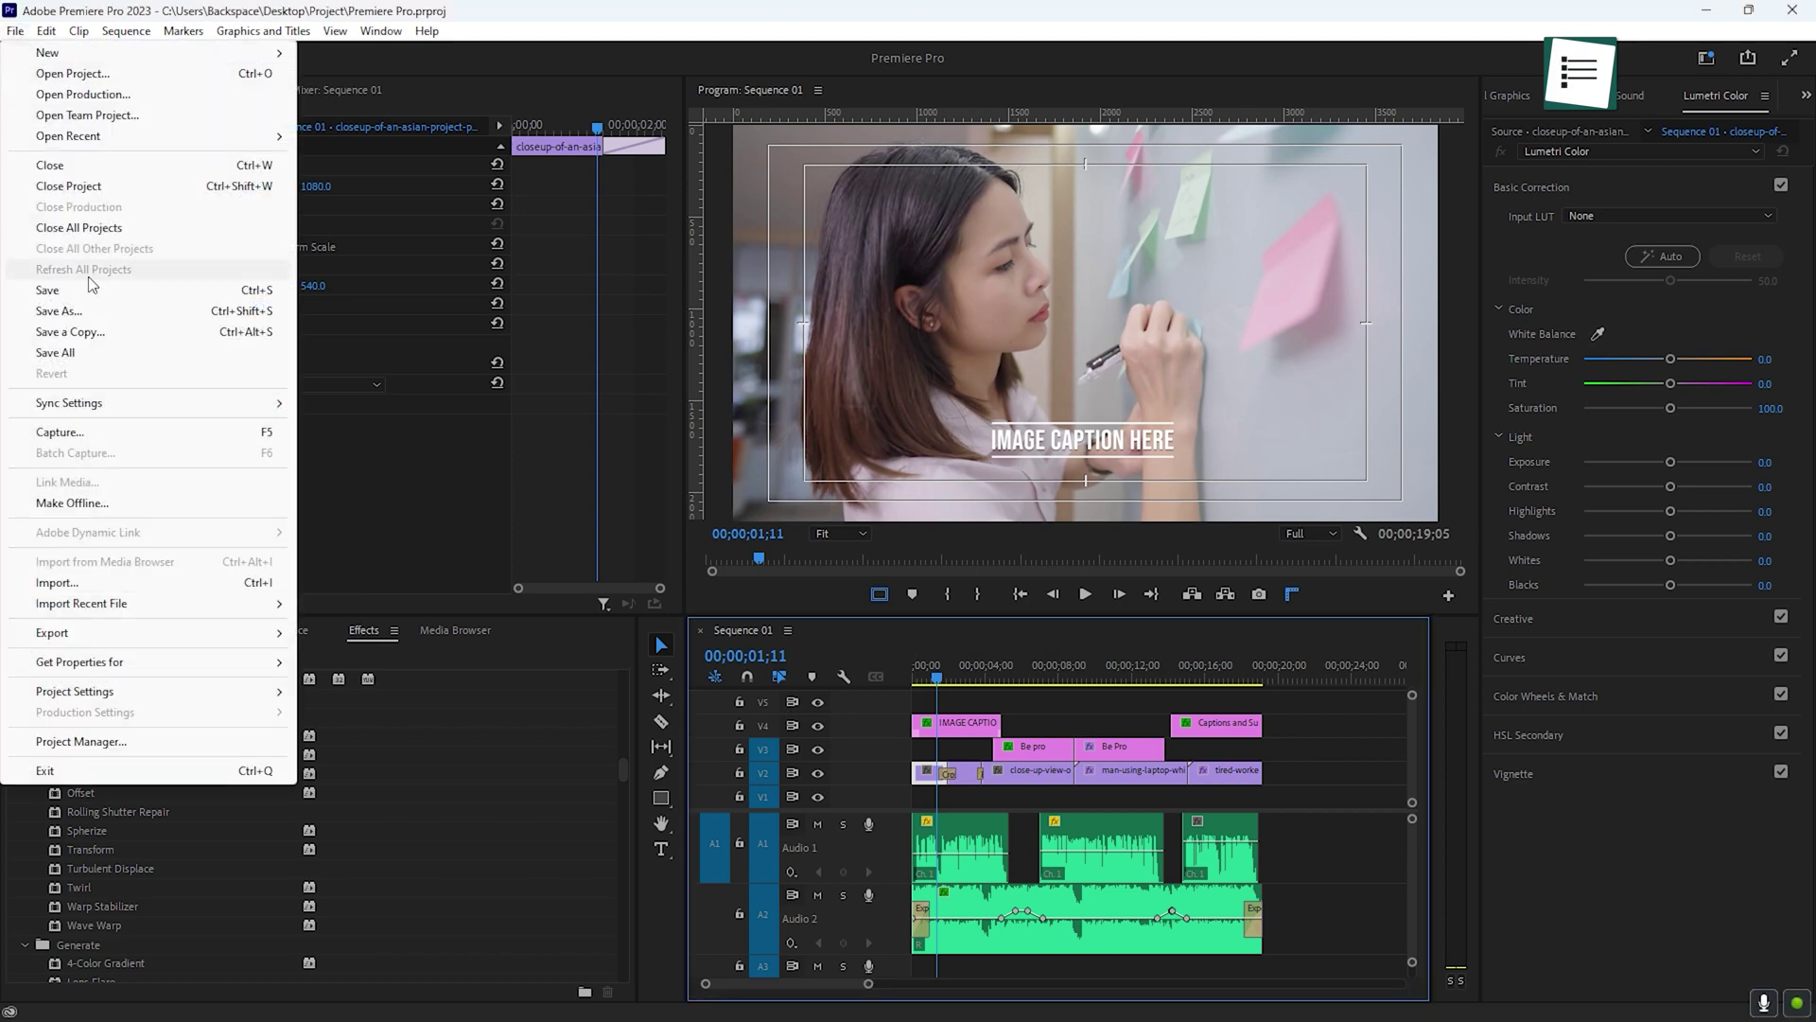
mouse_move(99, 633)
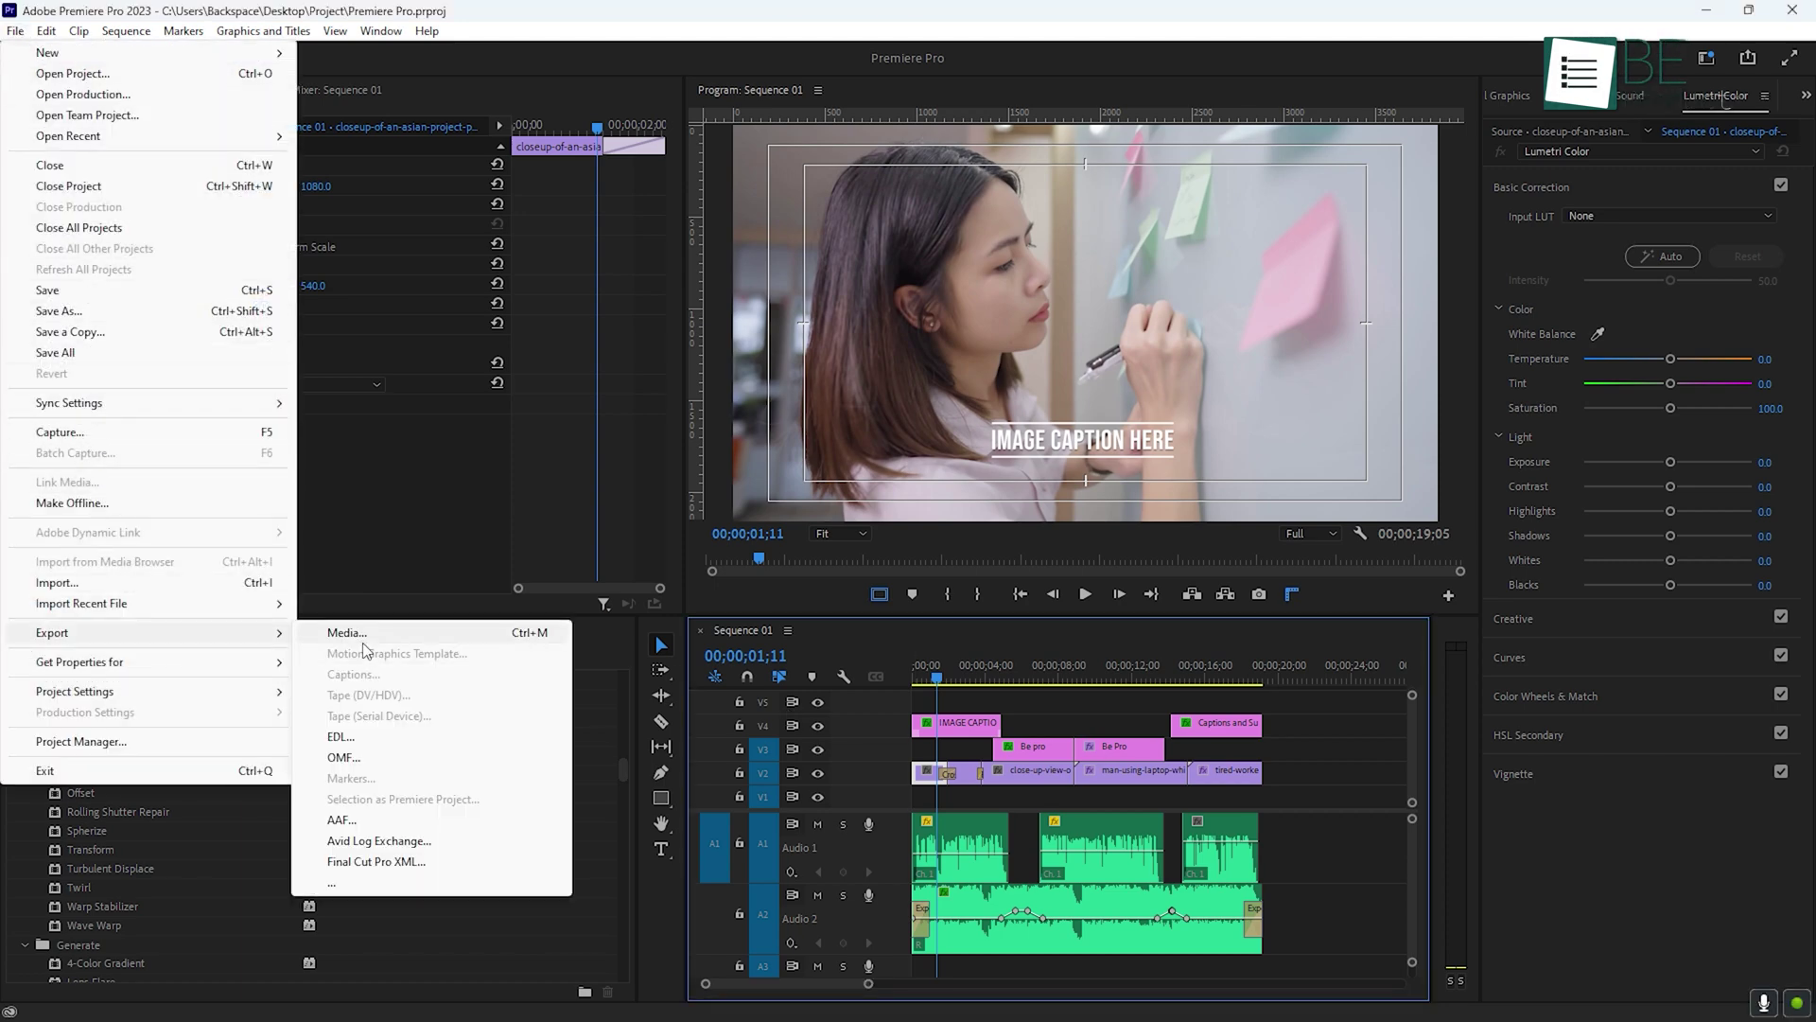
click(367, 635)
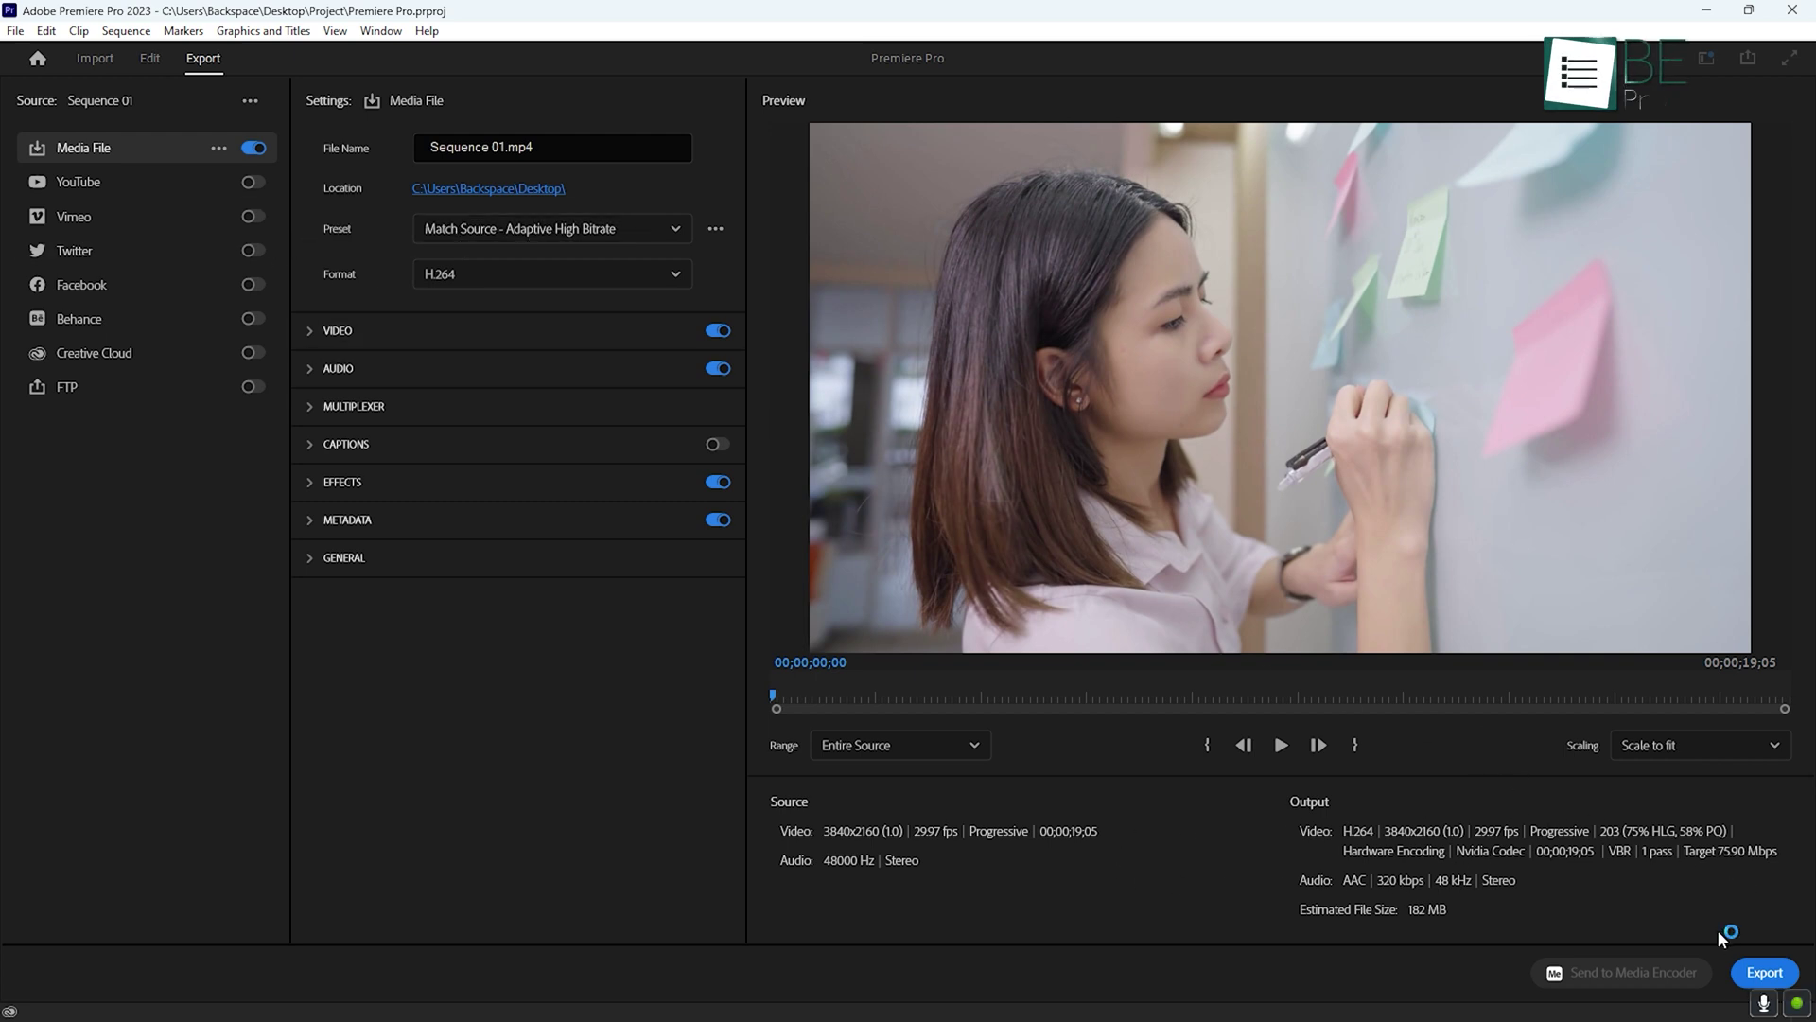
click(1765, 971)
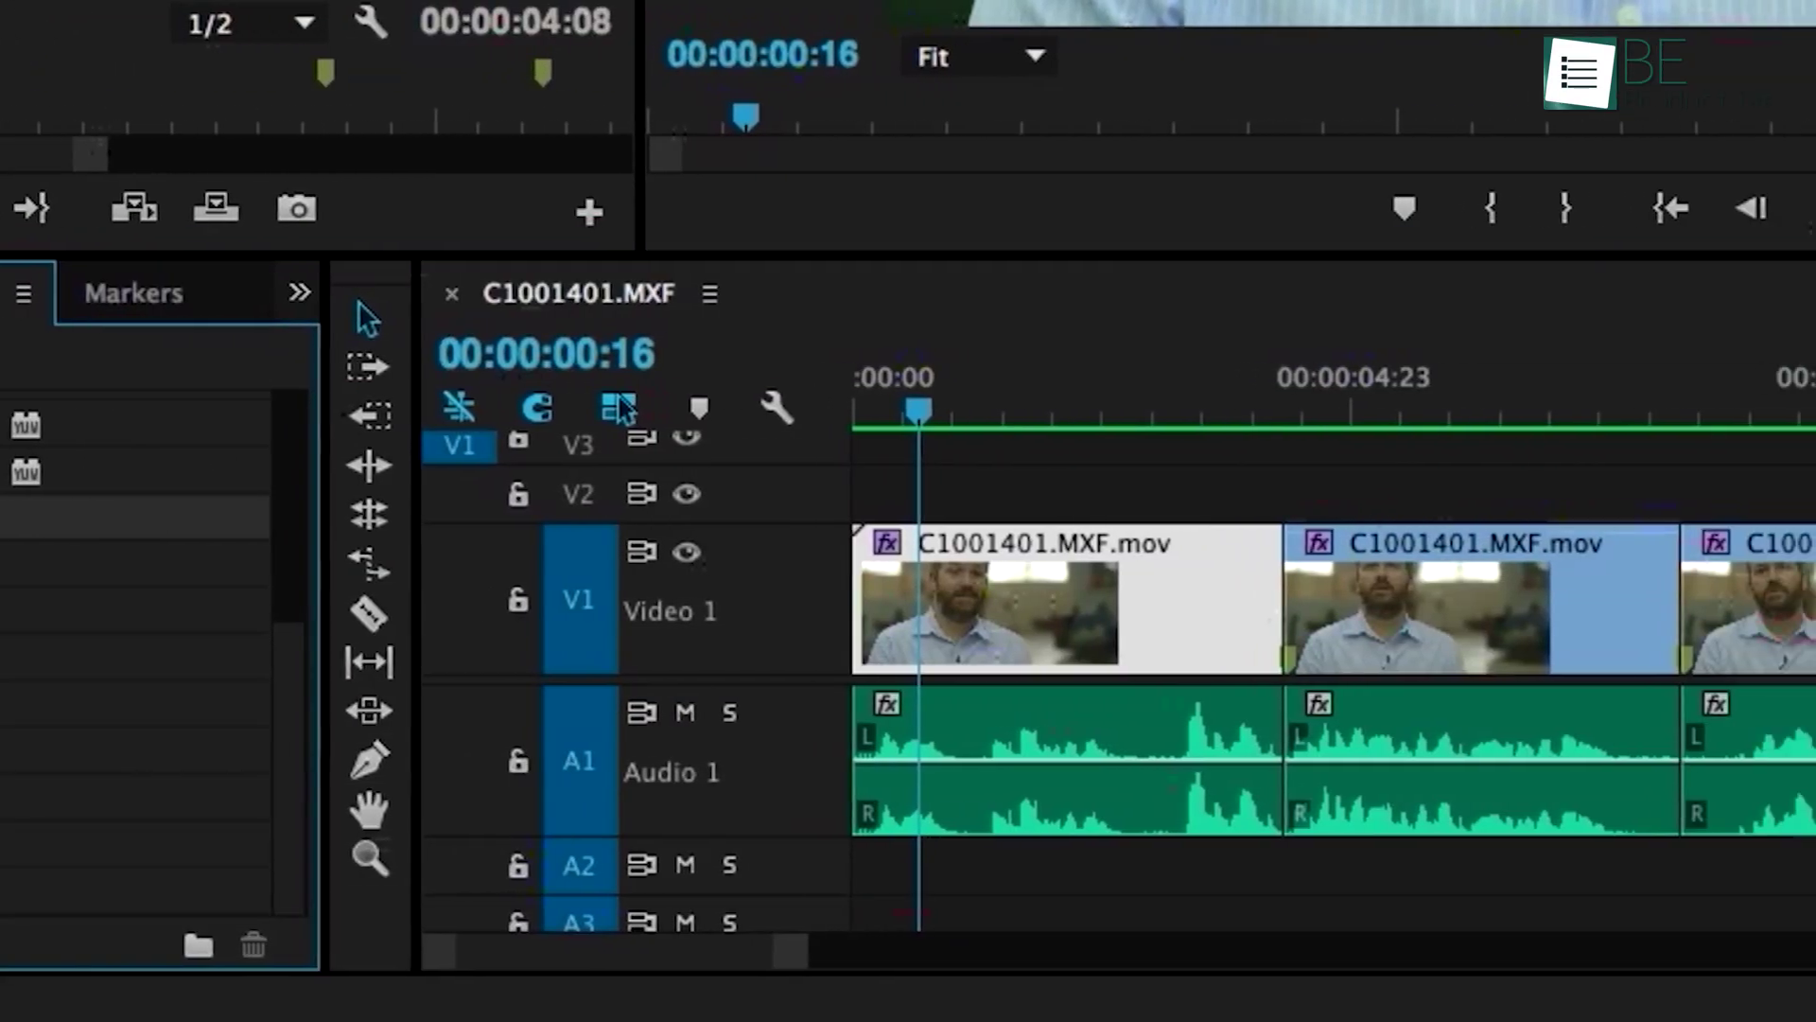
Step: Add Morph Cut transitions at the three edit points between the V1 interview clips
drag(264, 568, 726, 577)
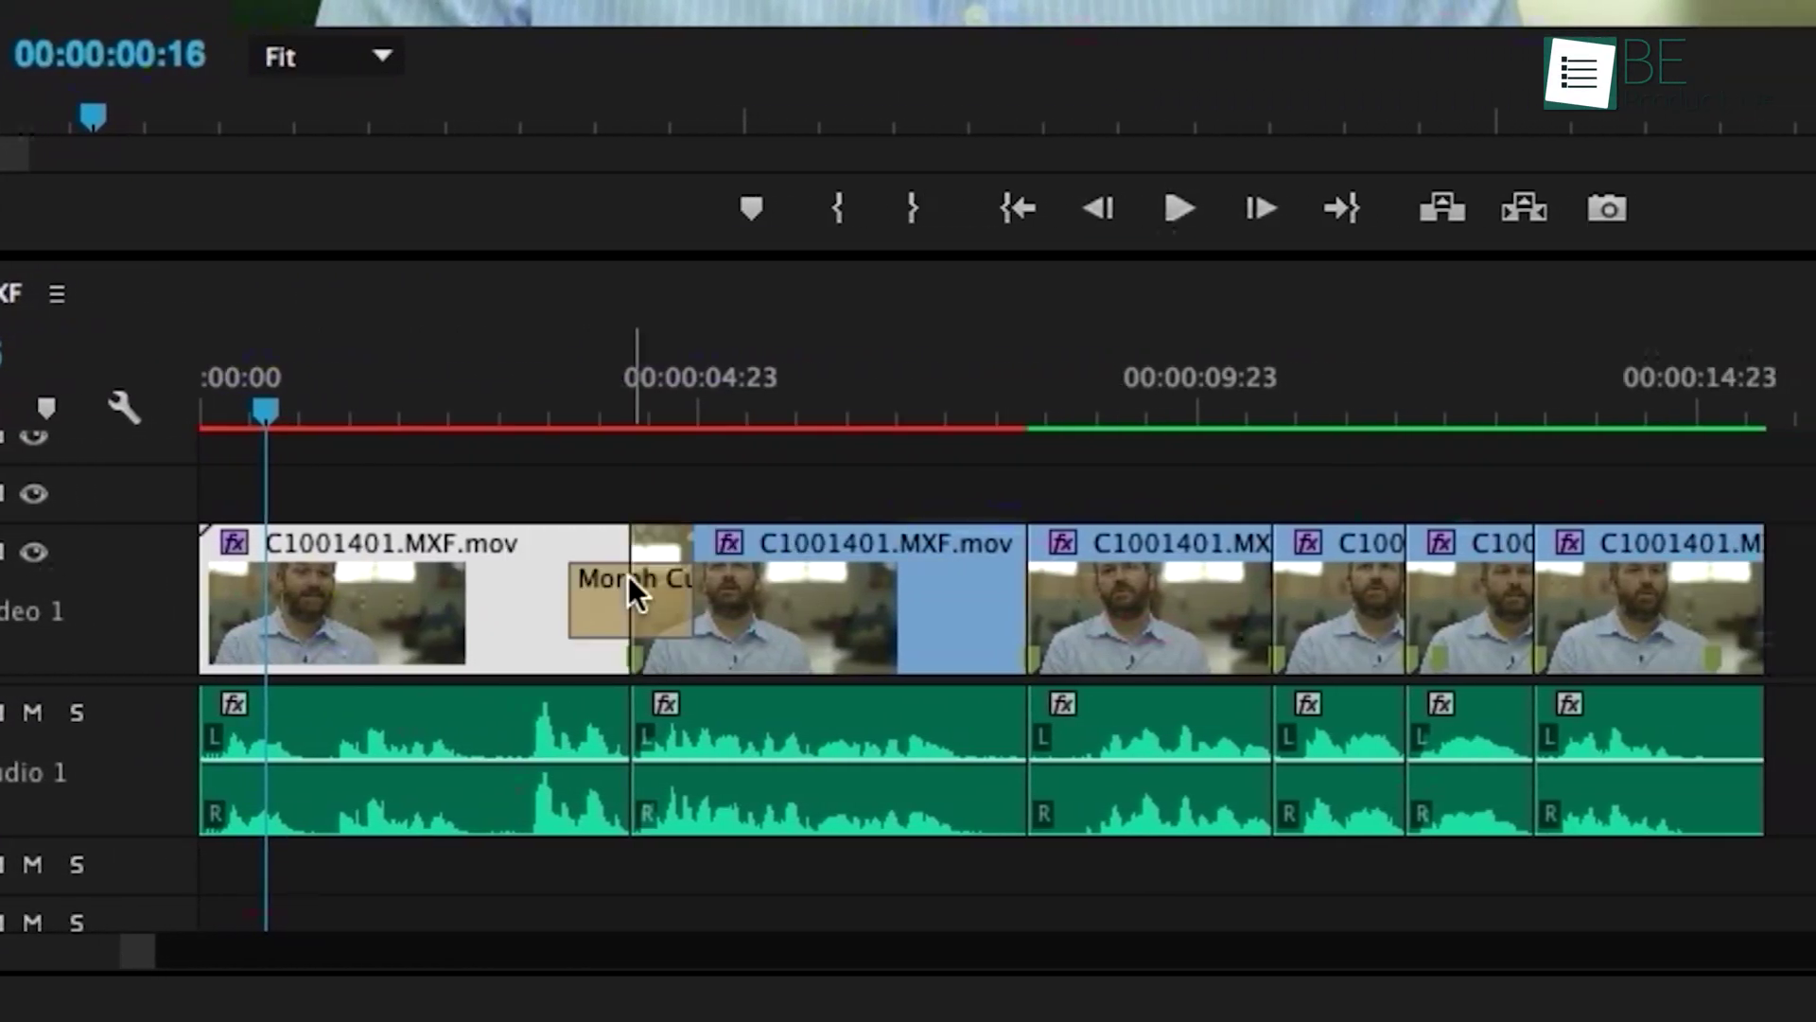
drag(931, 613, 935, 614)
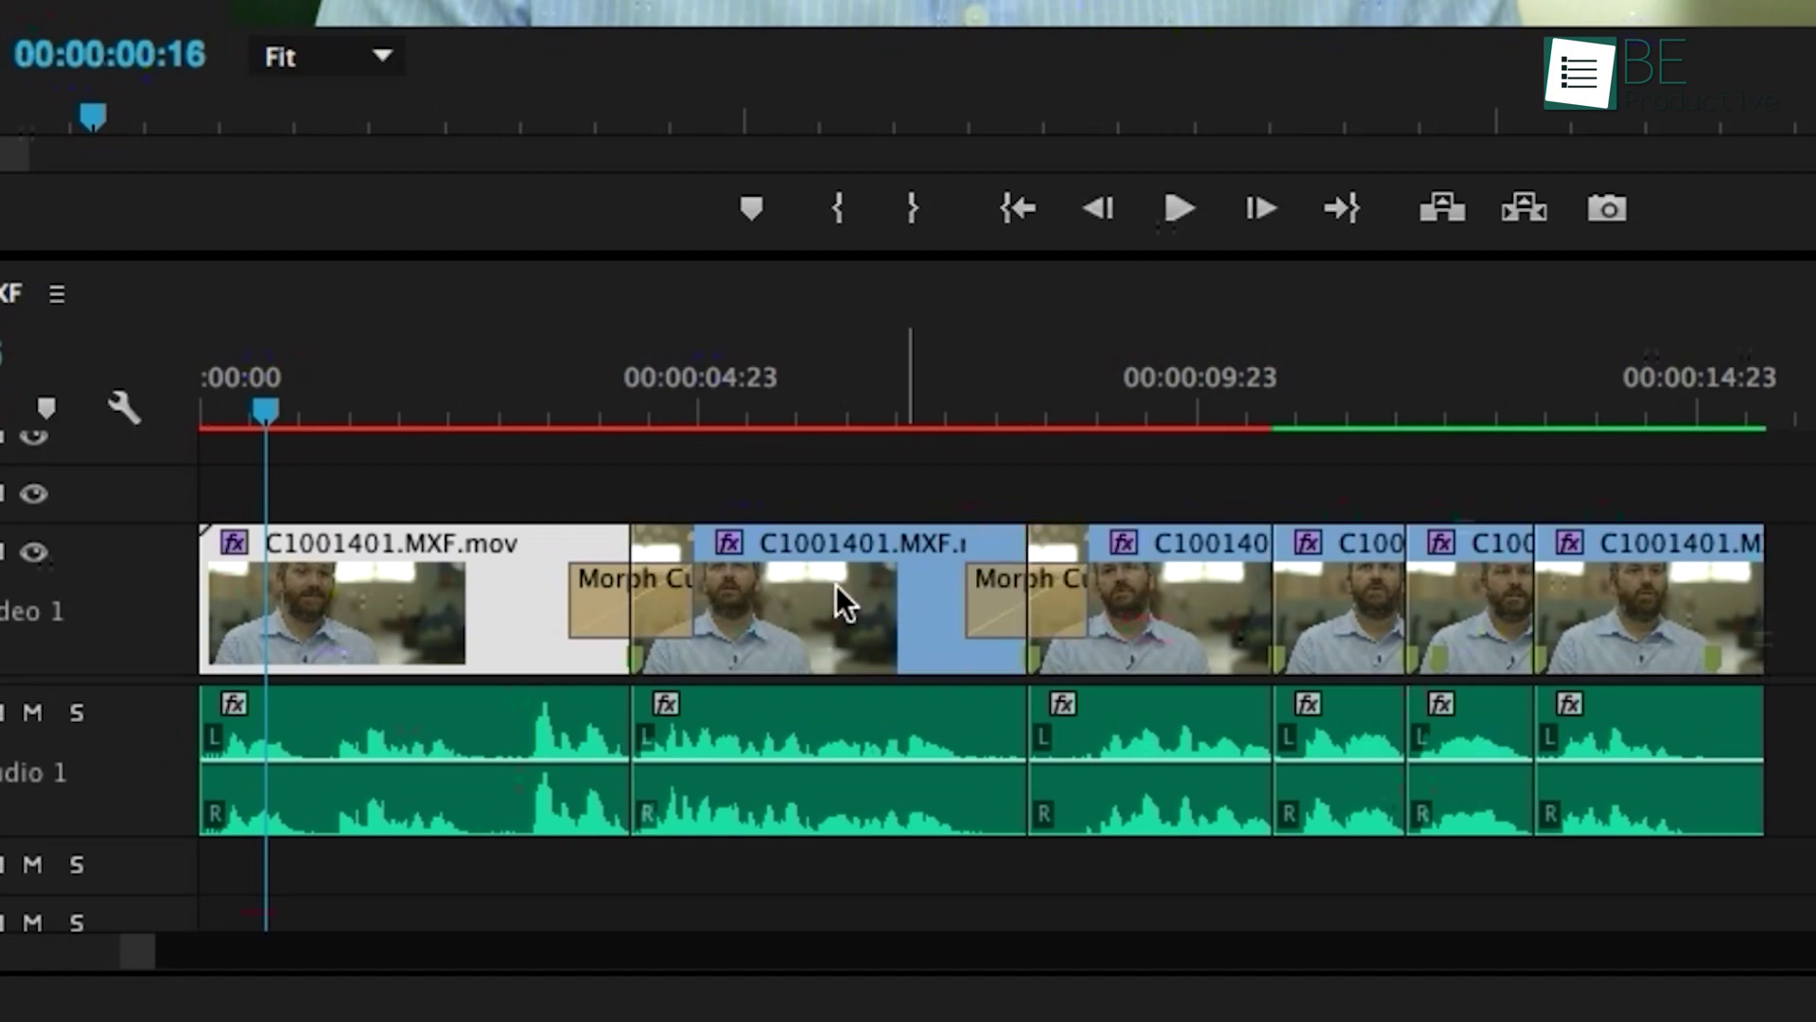
drag(523, 478, 1273, 587)
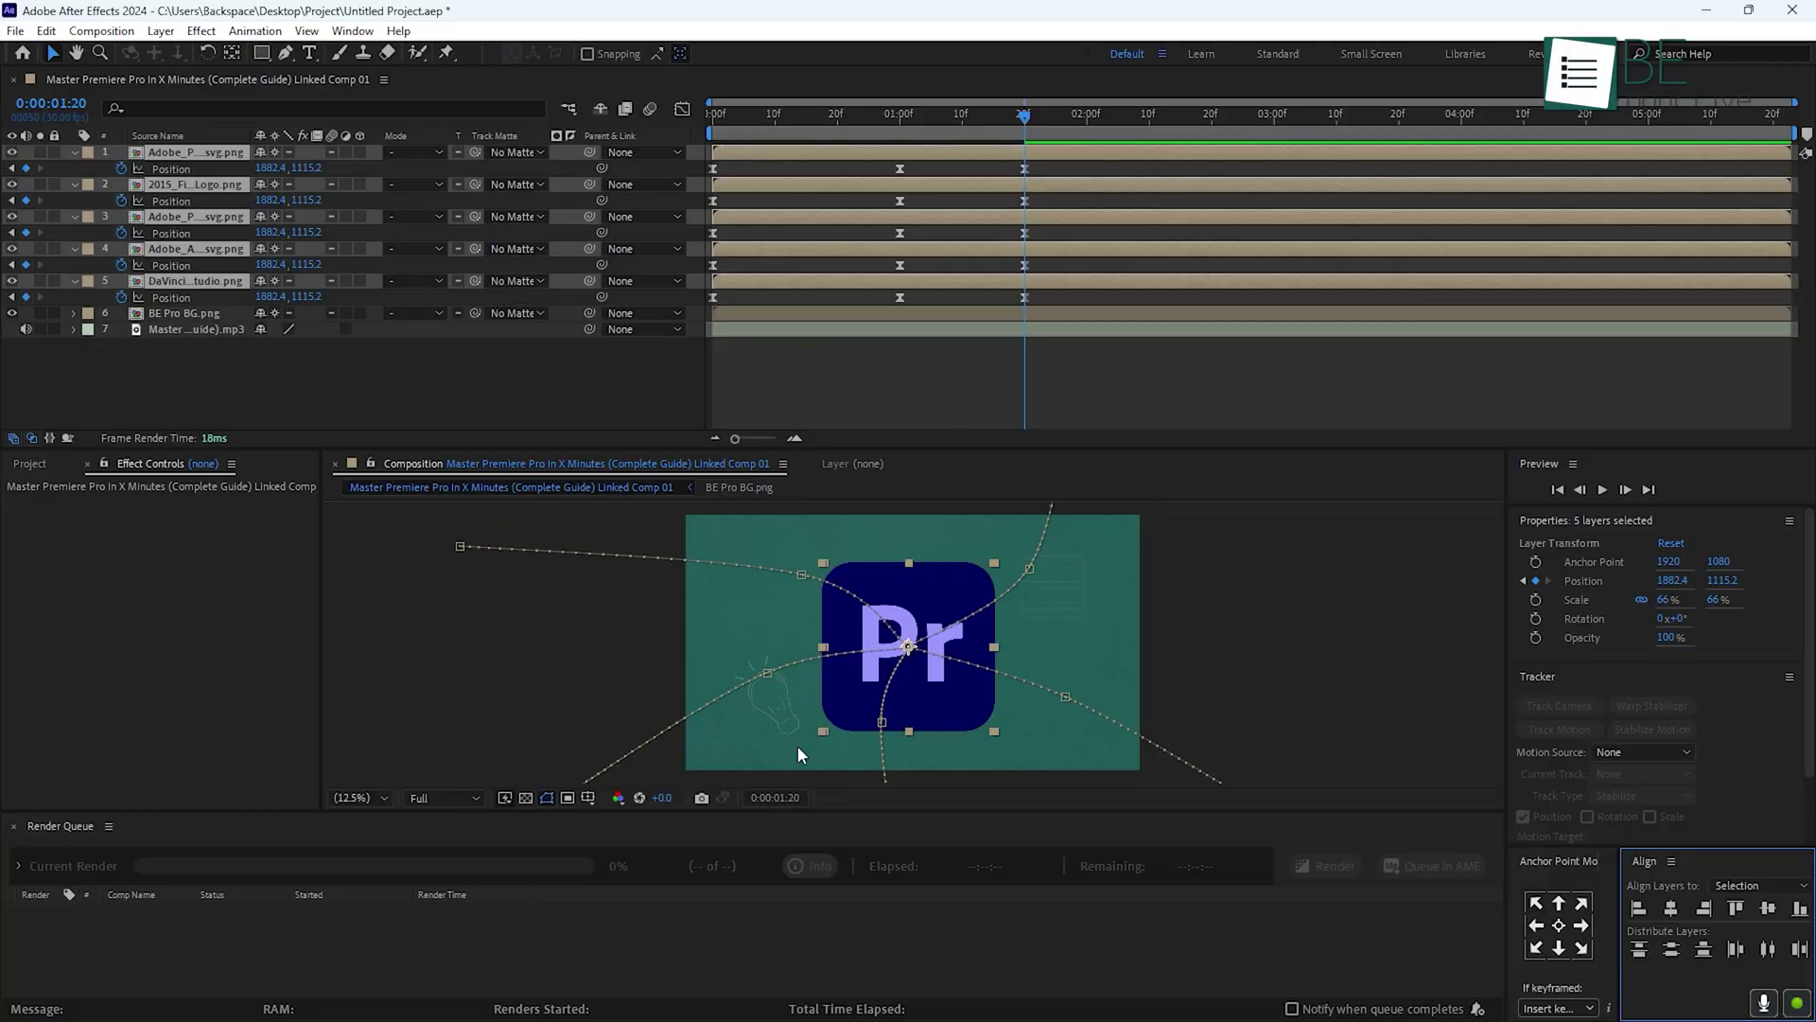
Step: Rewind the After Effects composition to 0:00:00:00 and play the logo animation
drag(1032, 117, 665, 125)
key(space)
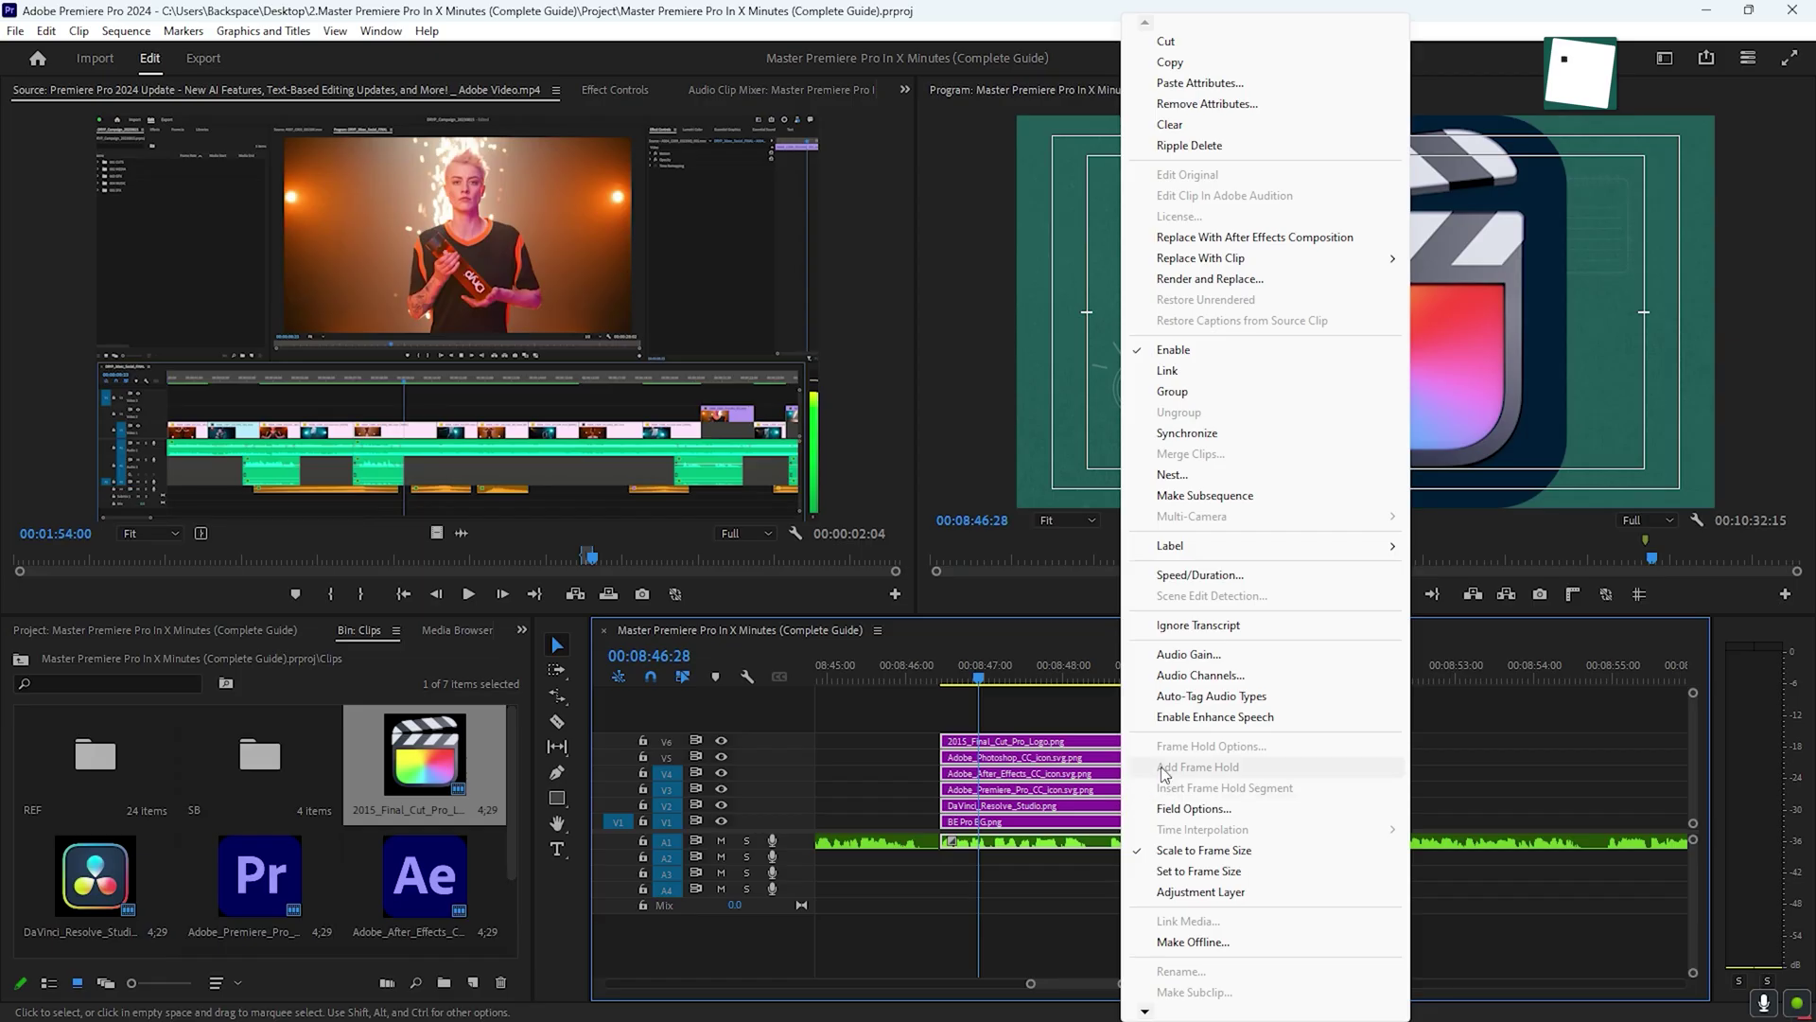
Step: Replace the logo clips with an After Effects composition and preview several bin clips
click(1282, 239)
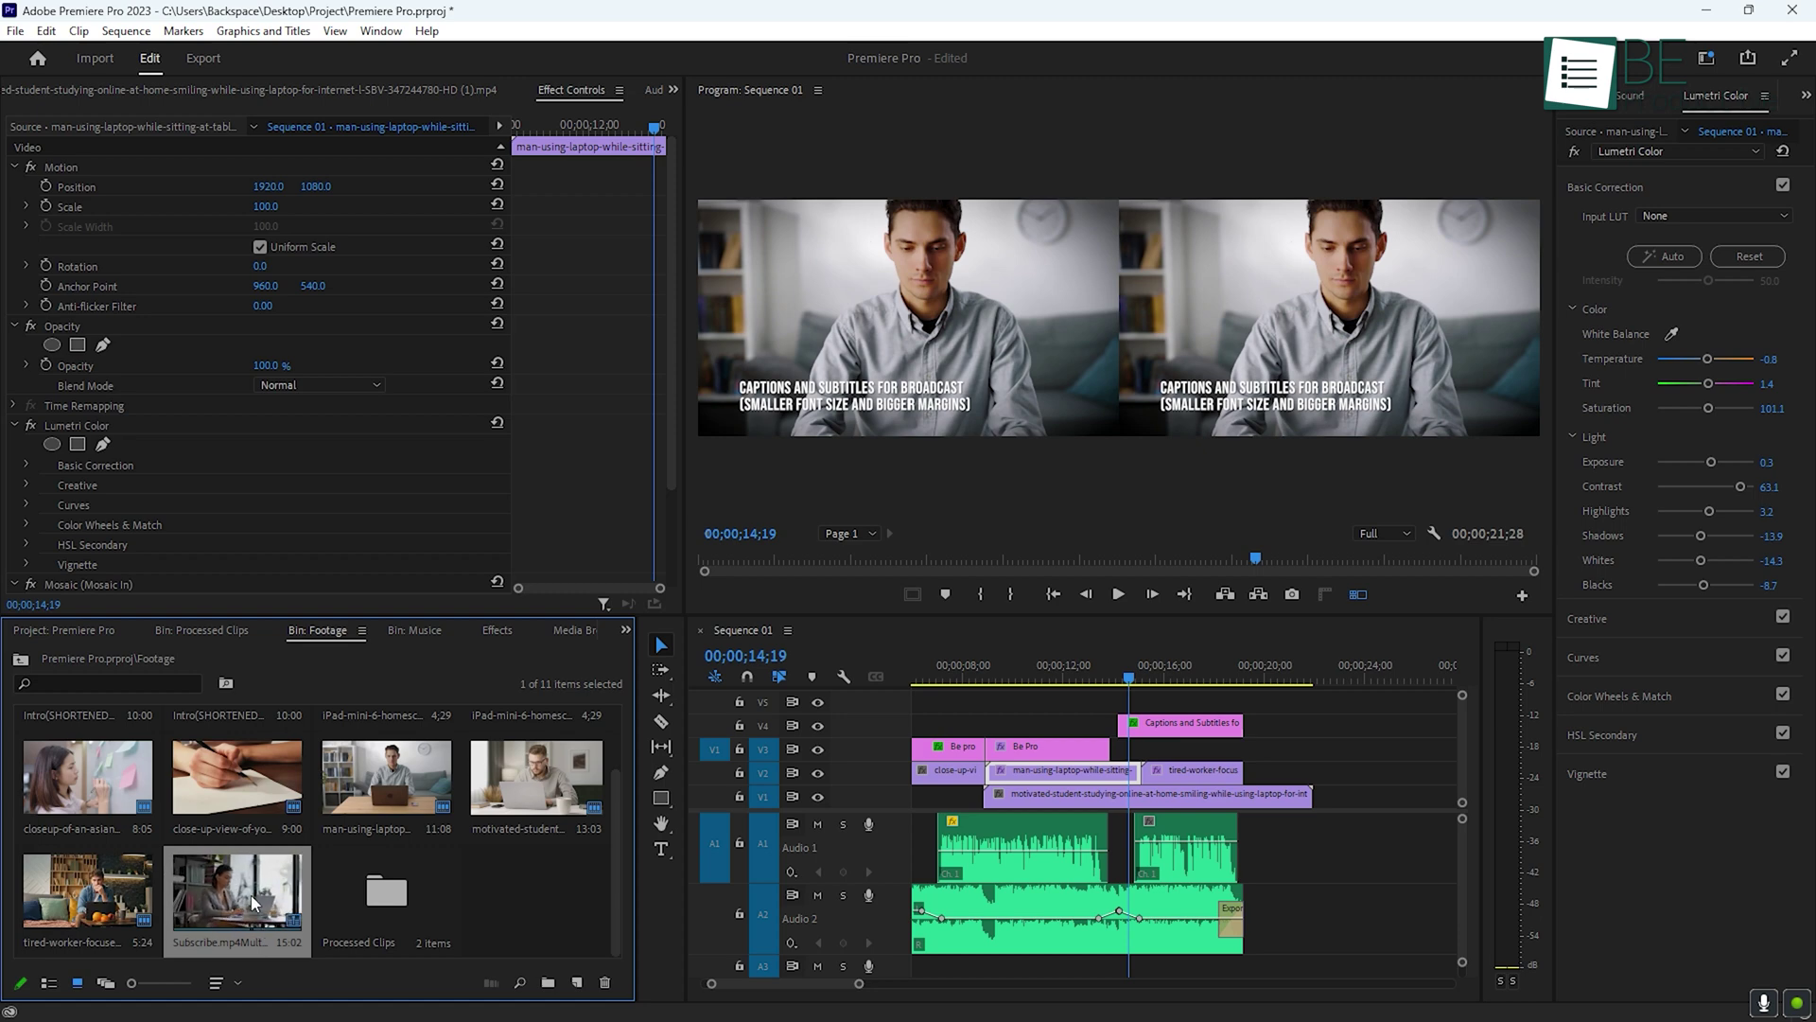
double_click(254, 902)
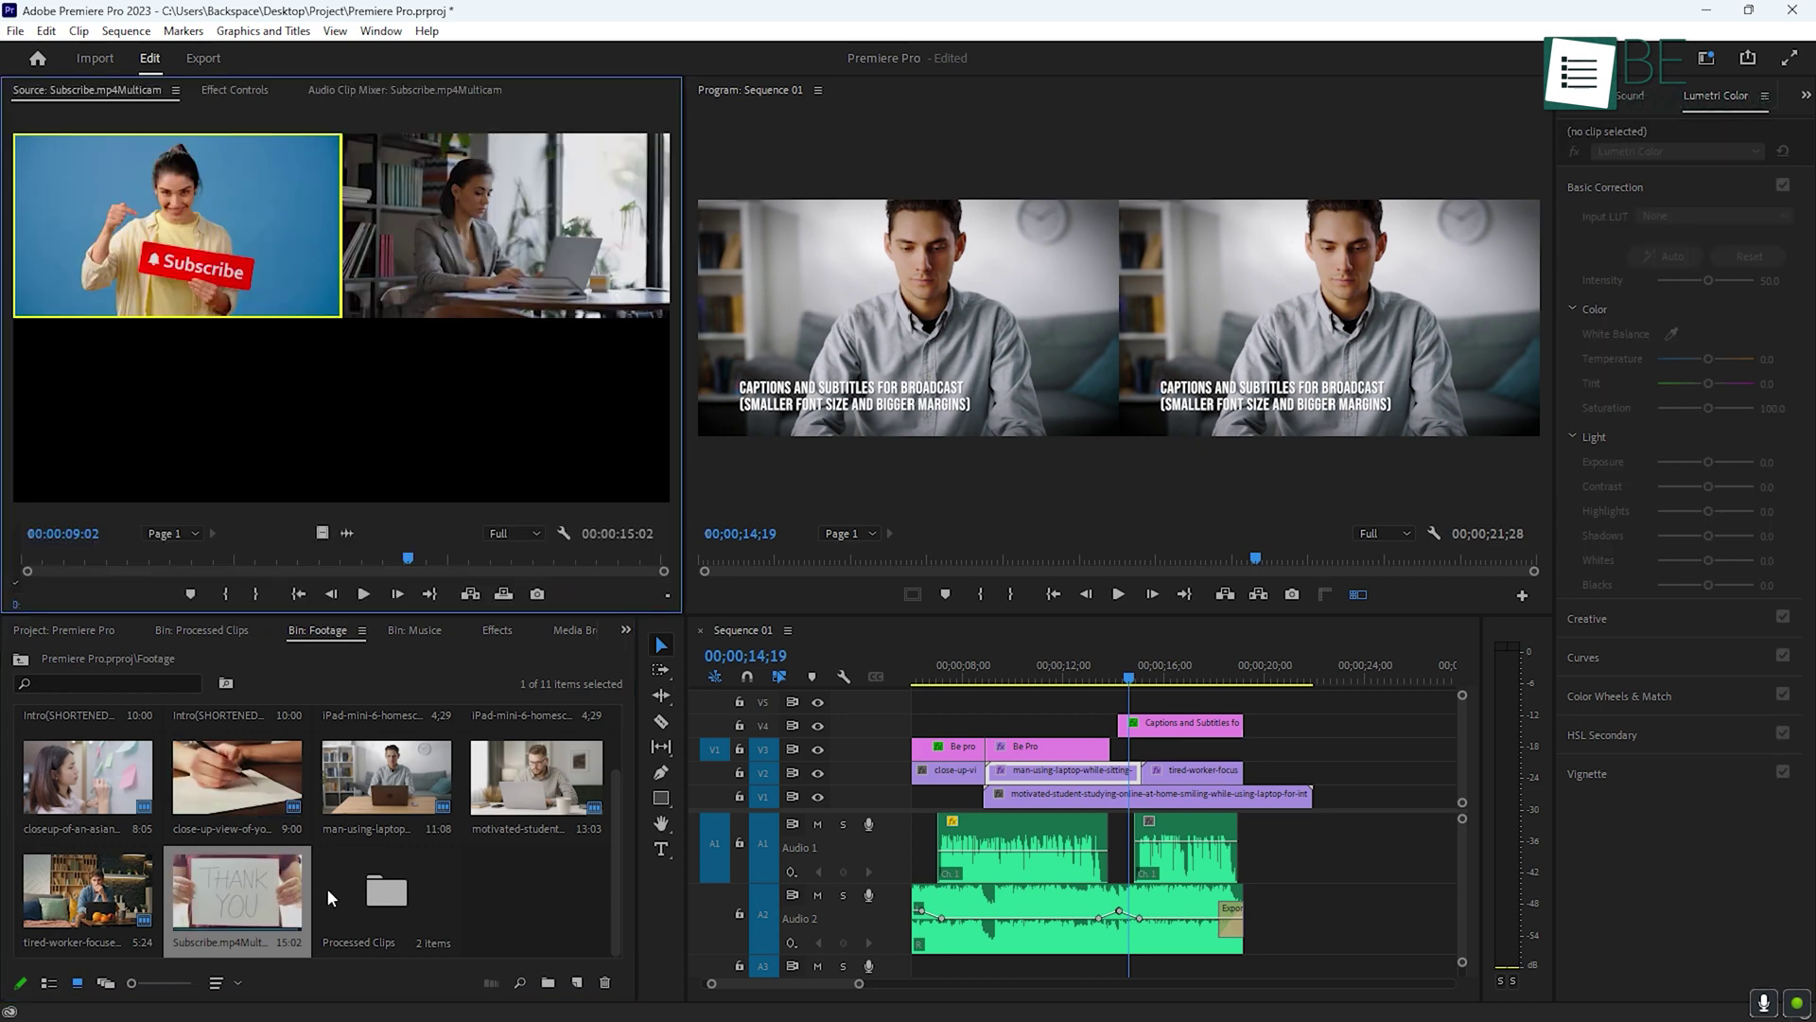
double_click(372, 781)
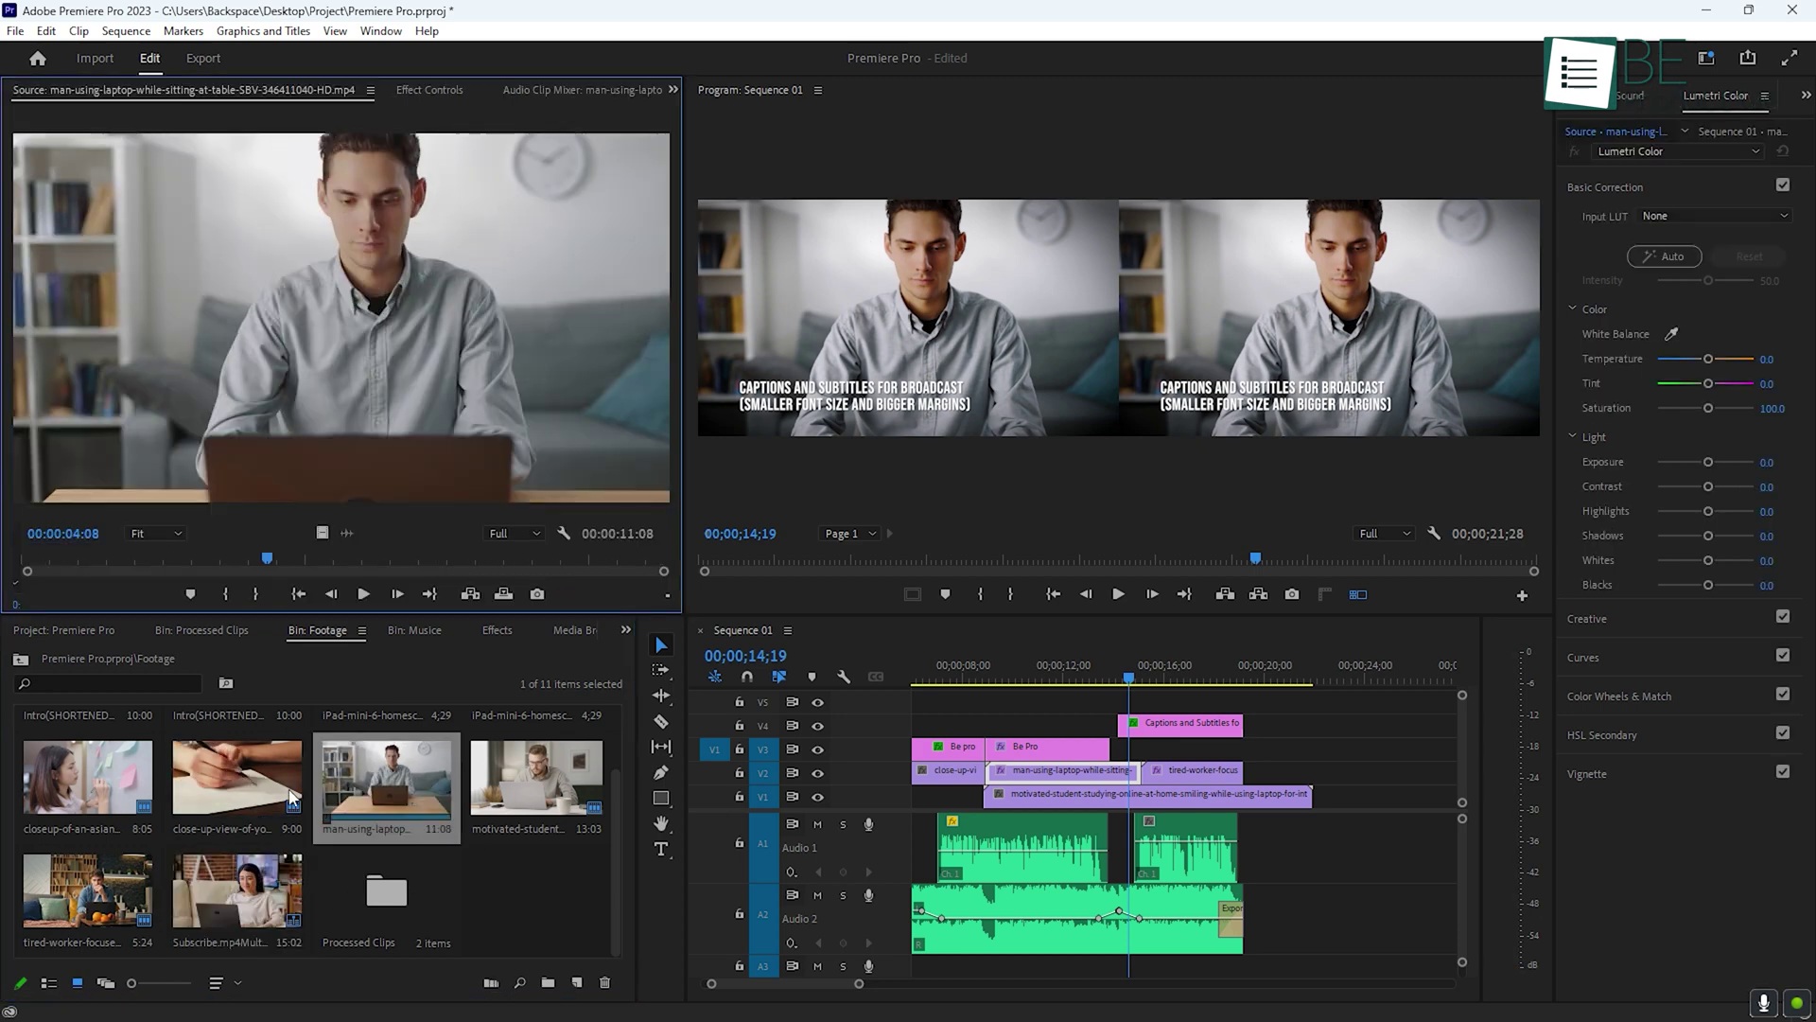
double_click(266, 908)
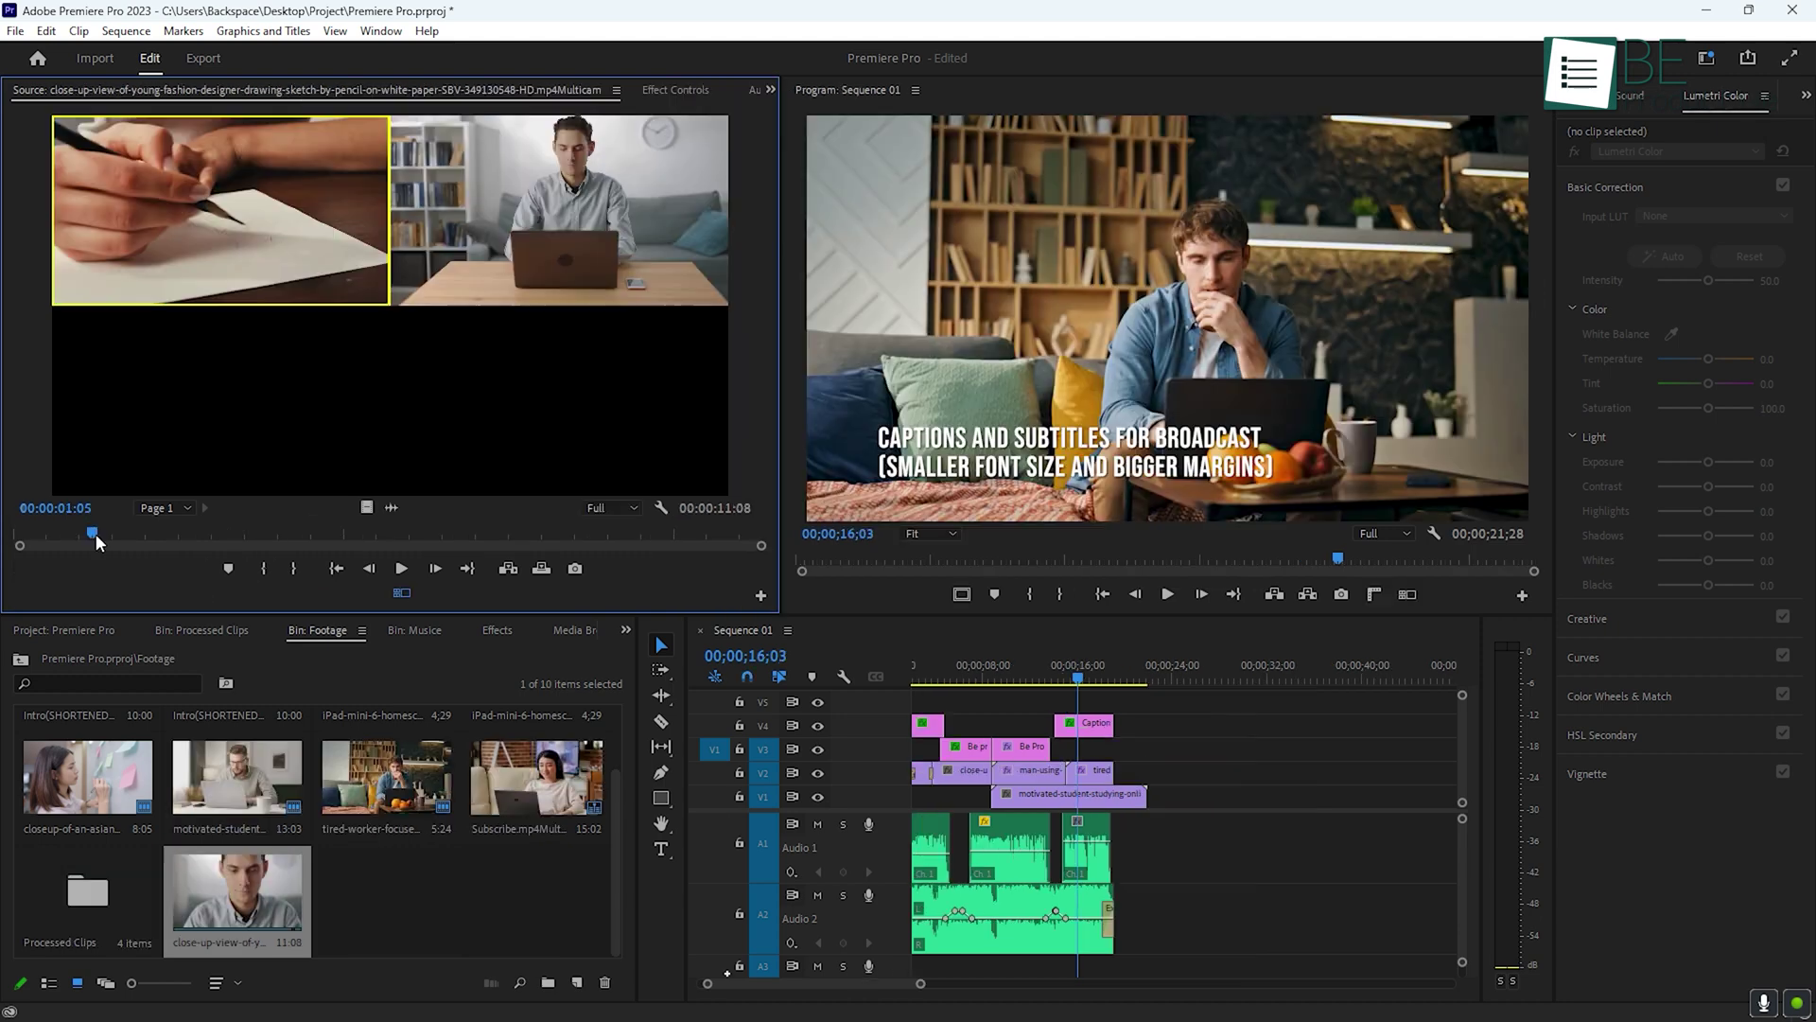
Step: Mark a multicam section, place it on V5, and switch to the laptop angle
drag(86, 542, 179, 531)
key(o)
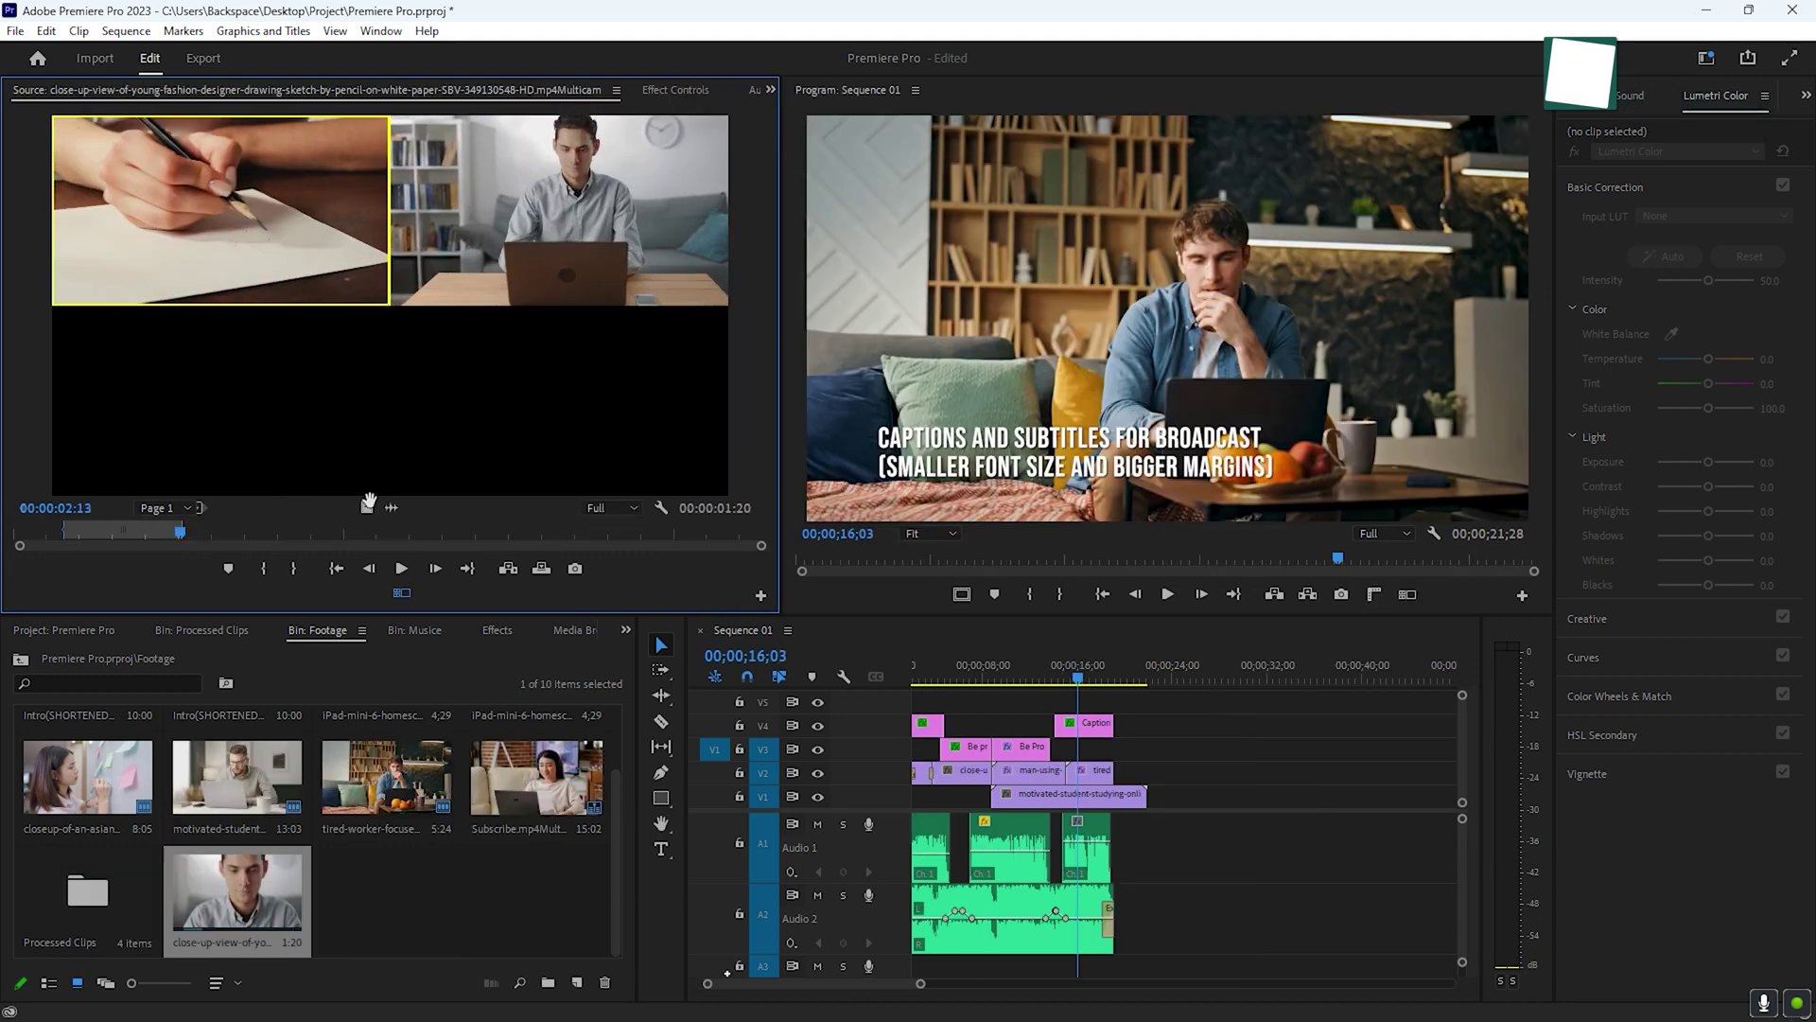
drag(925, 622, 1088, 705)
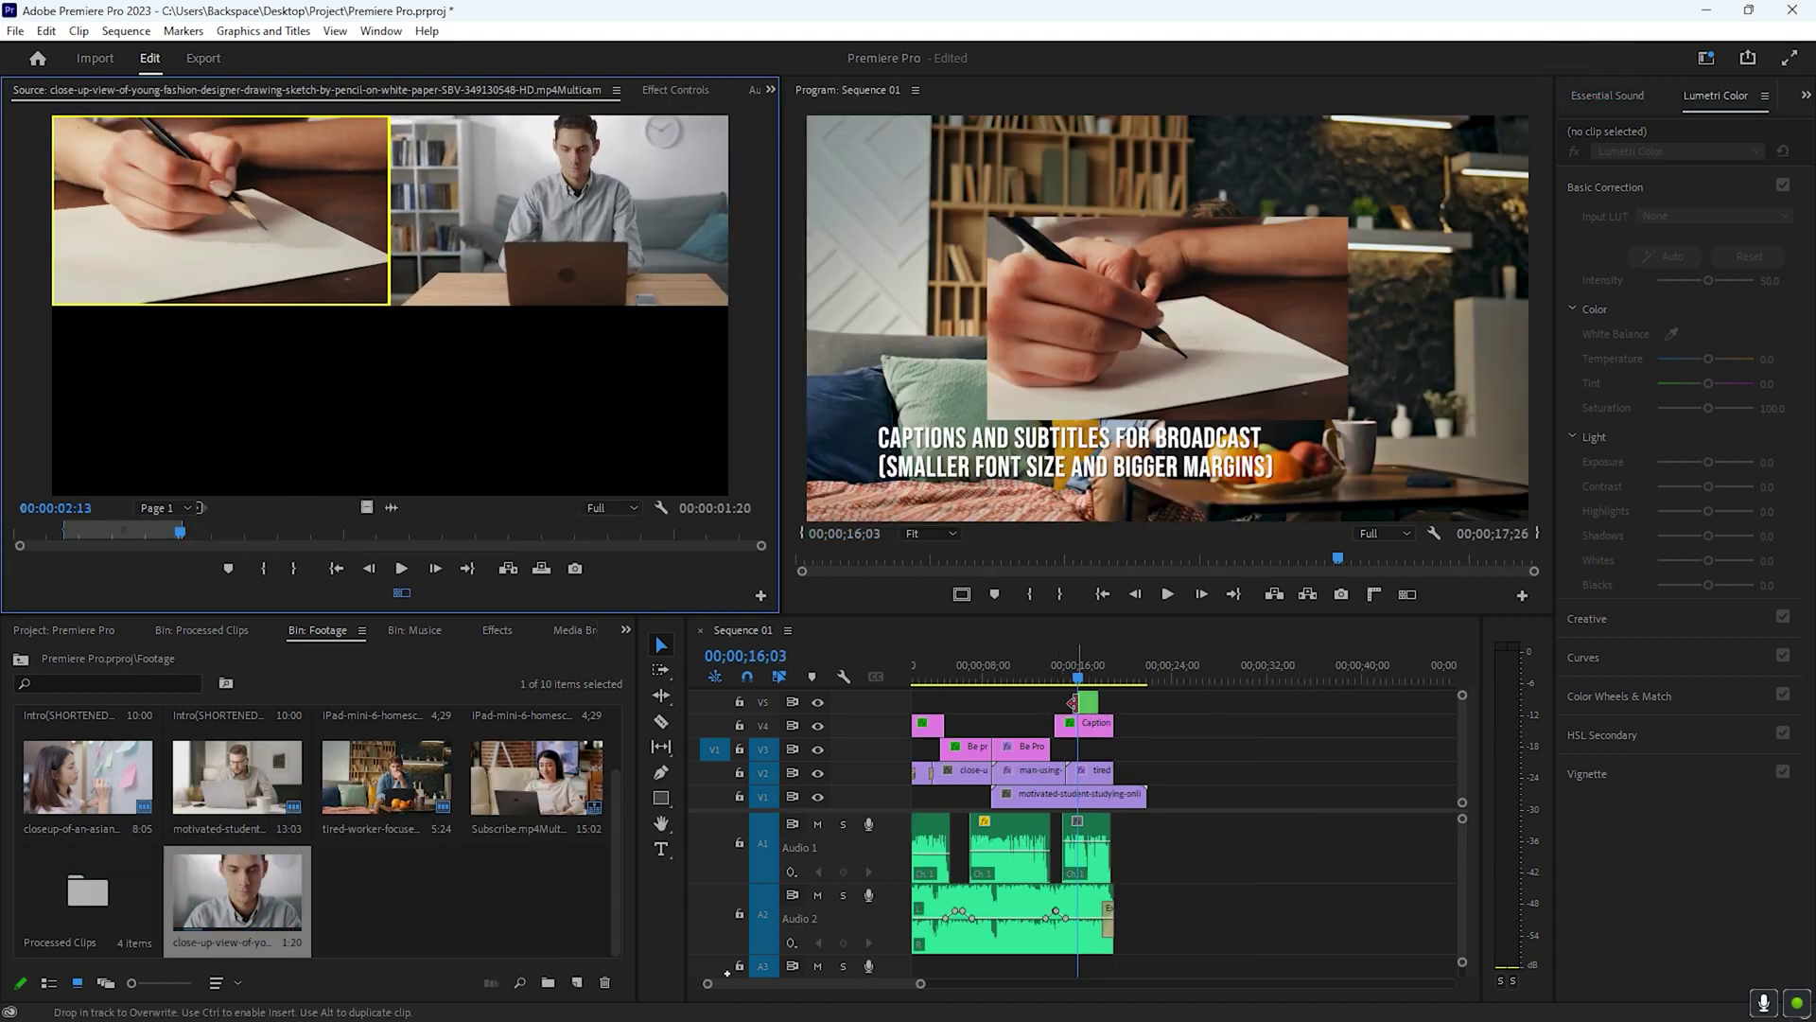
click(436, 295)
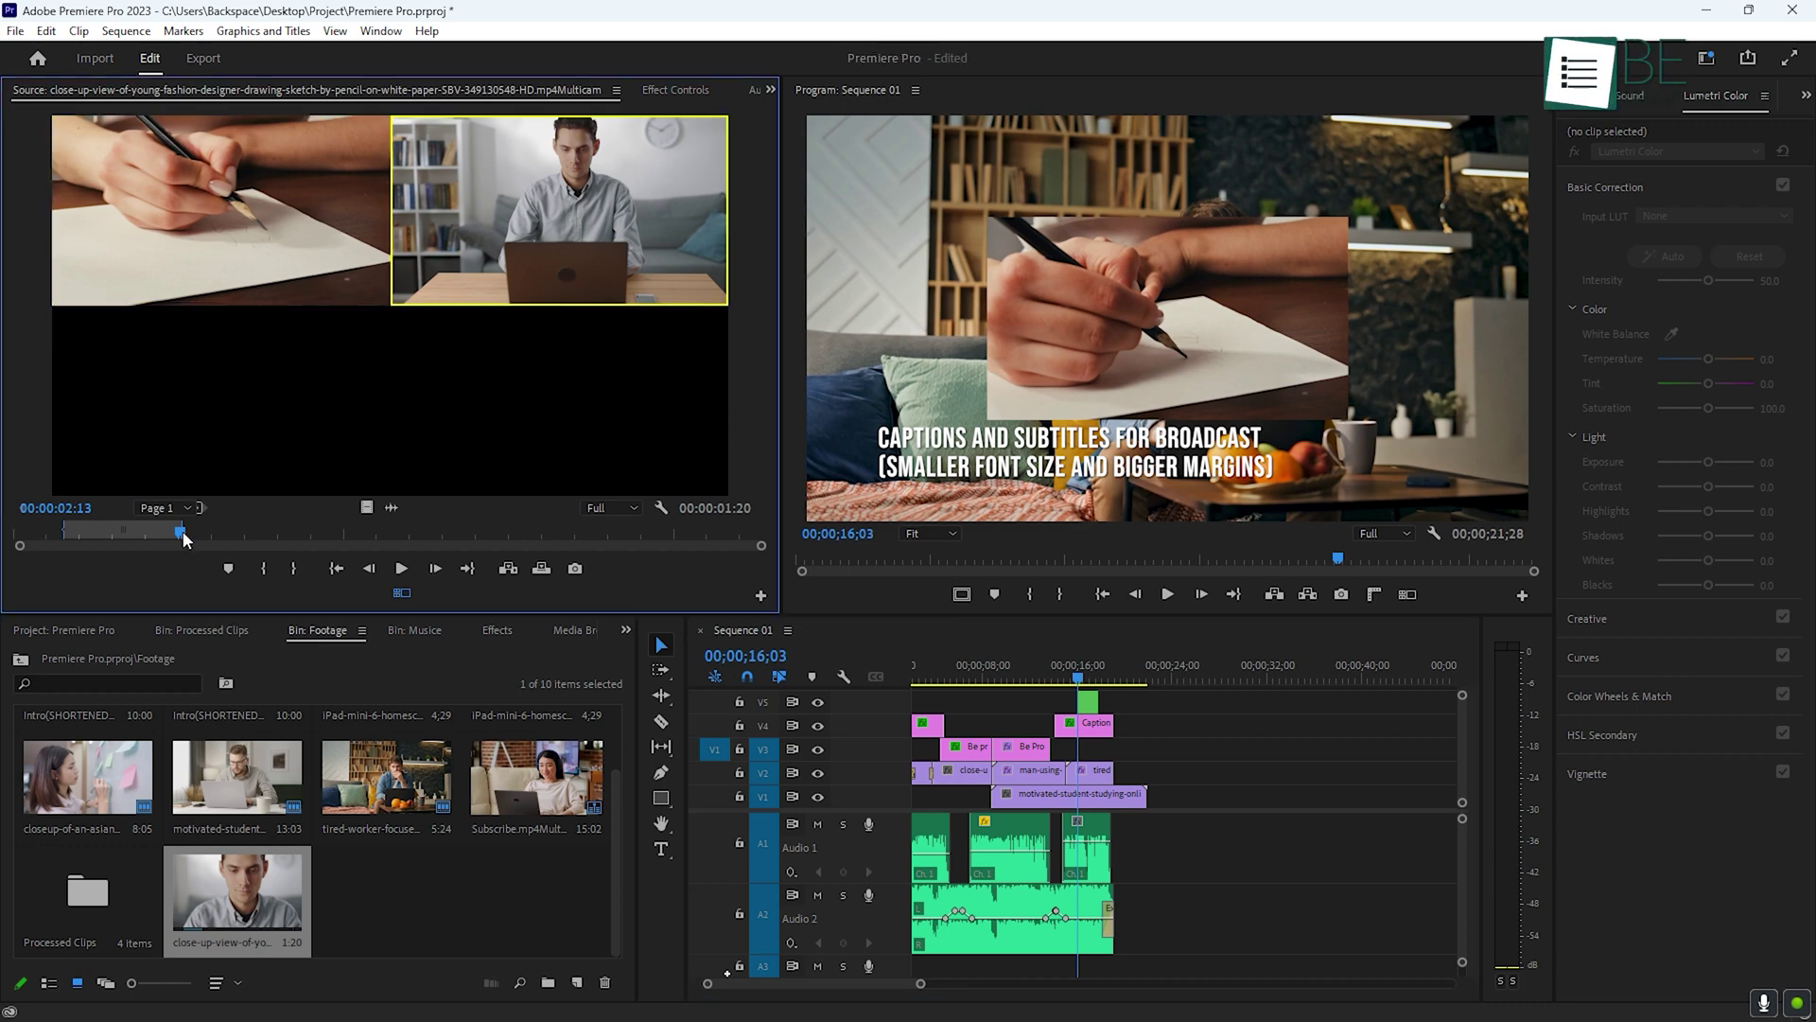
drag(186, 537, 248, 530)
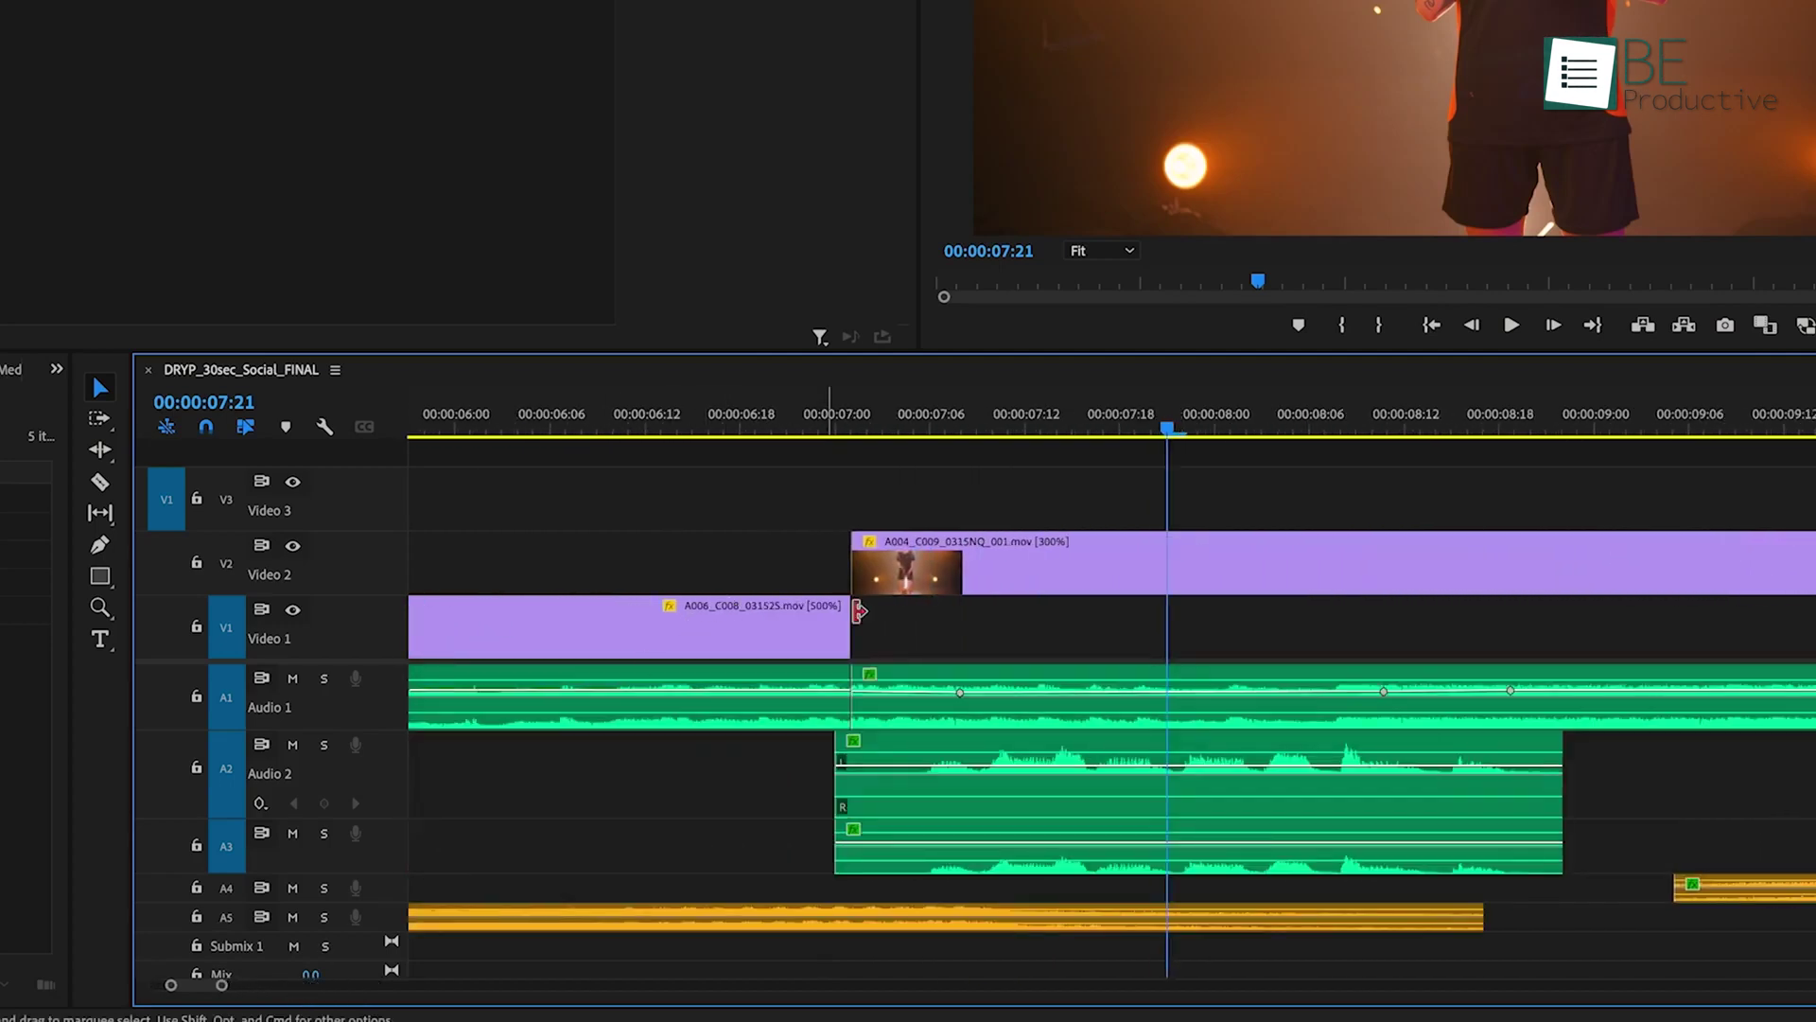
Step: Trim the Video 2 and Audio 1 clip starts and ripple delete the gap
key(super+z)
drag(863, 677, 1438, 677)
click(1374, 694)
key(Delete)
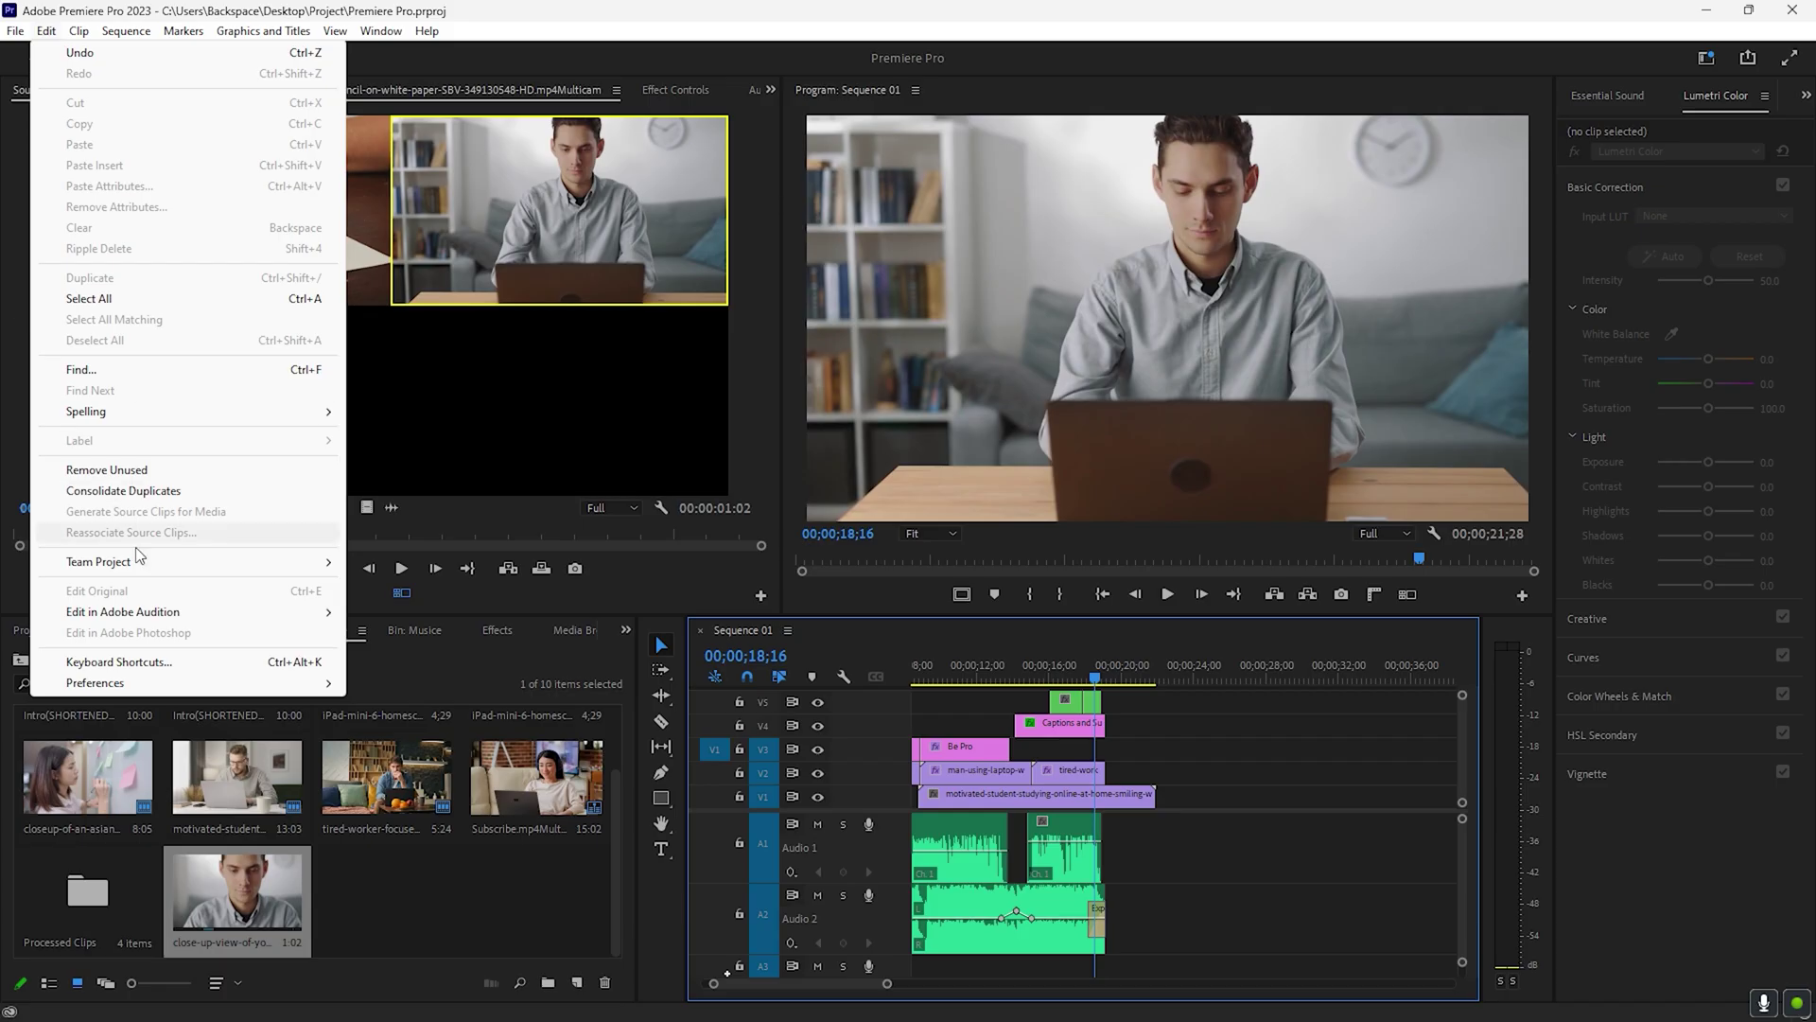
Step: Look up a Keyboard Shortcuts entry, move the Program monitor to the top, and switch workspace layout
click(174, 663)
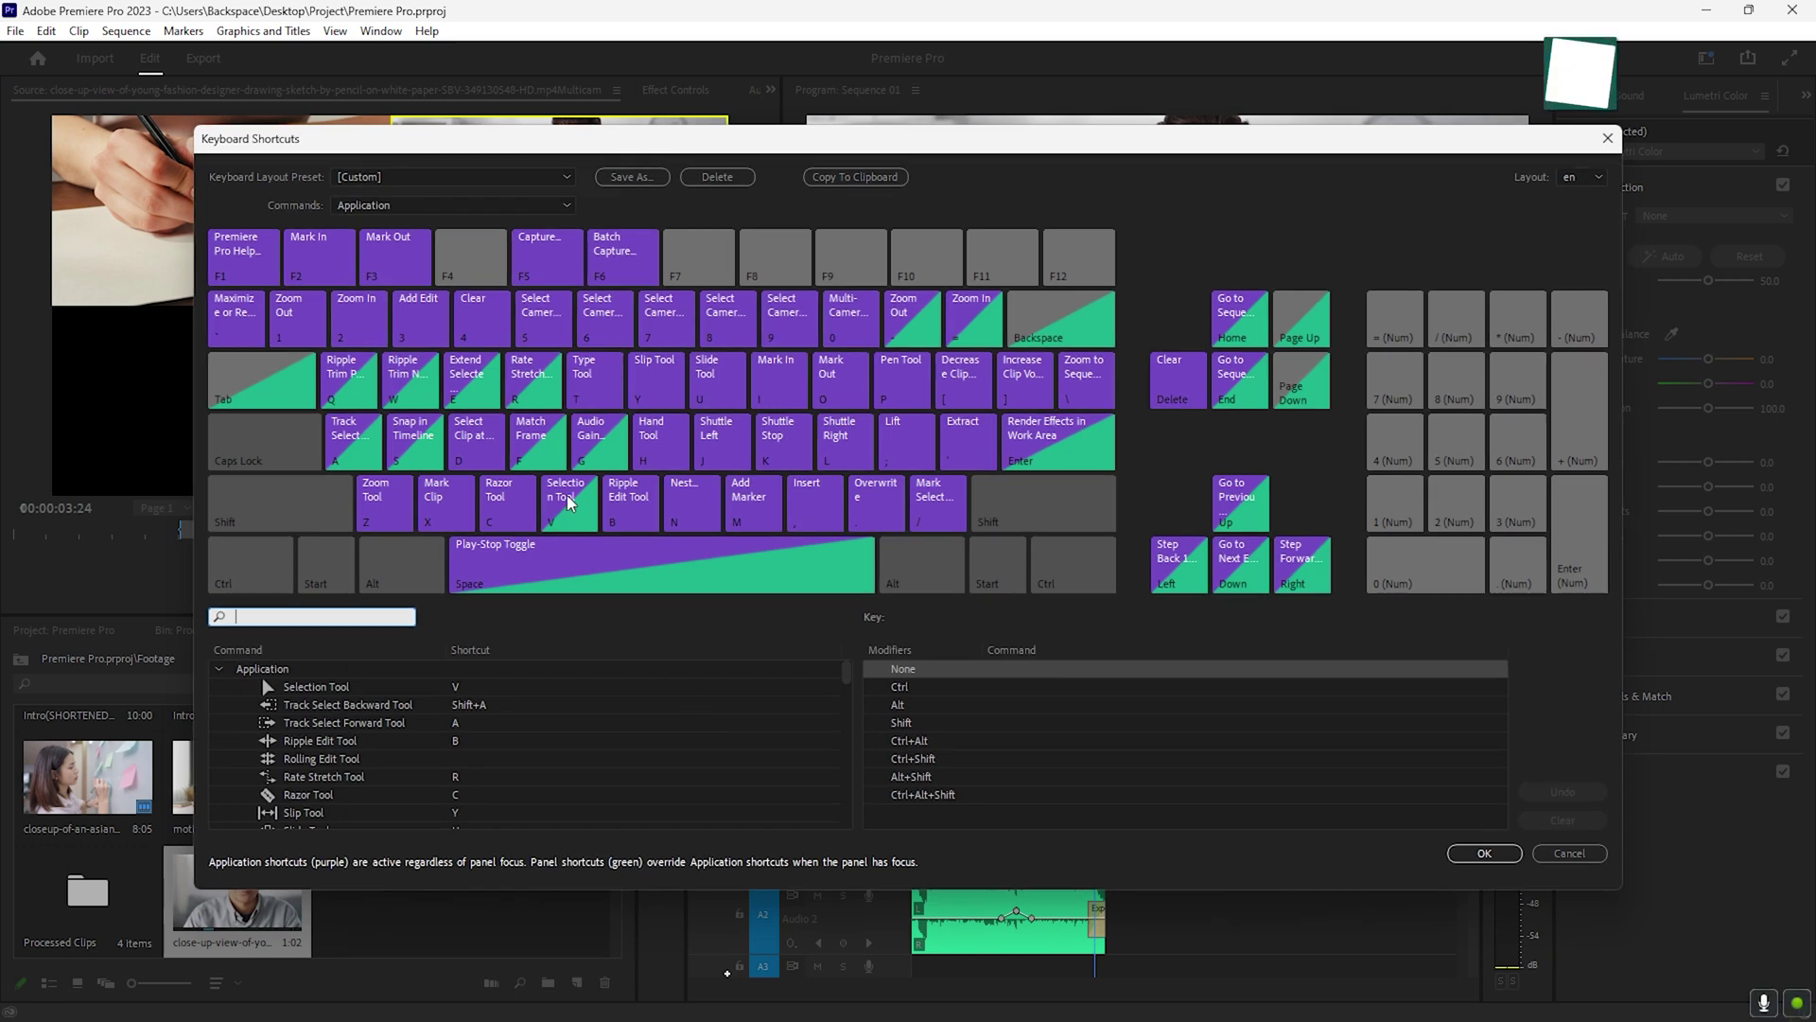
click(558, 518)
key(Escape)
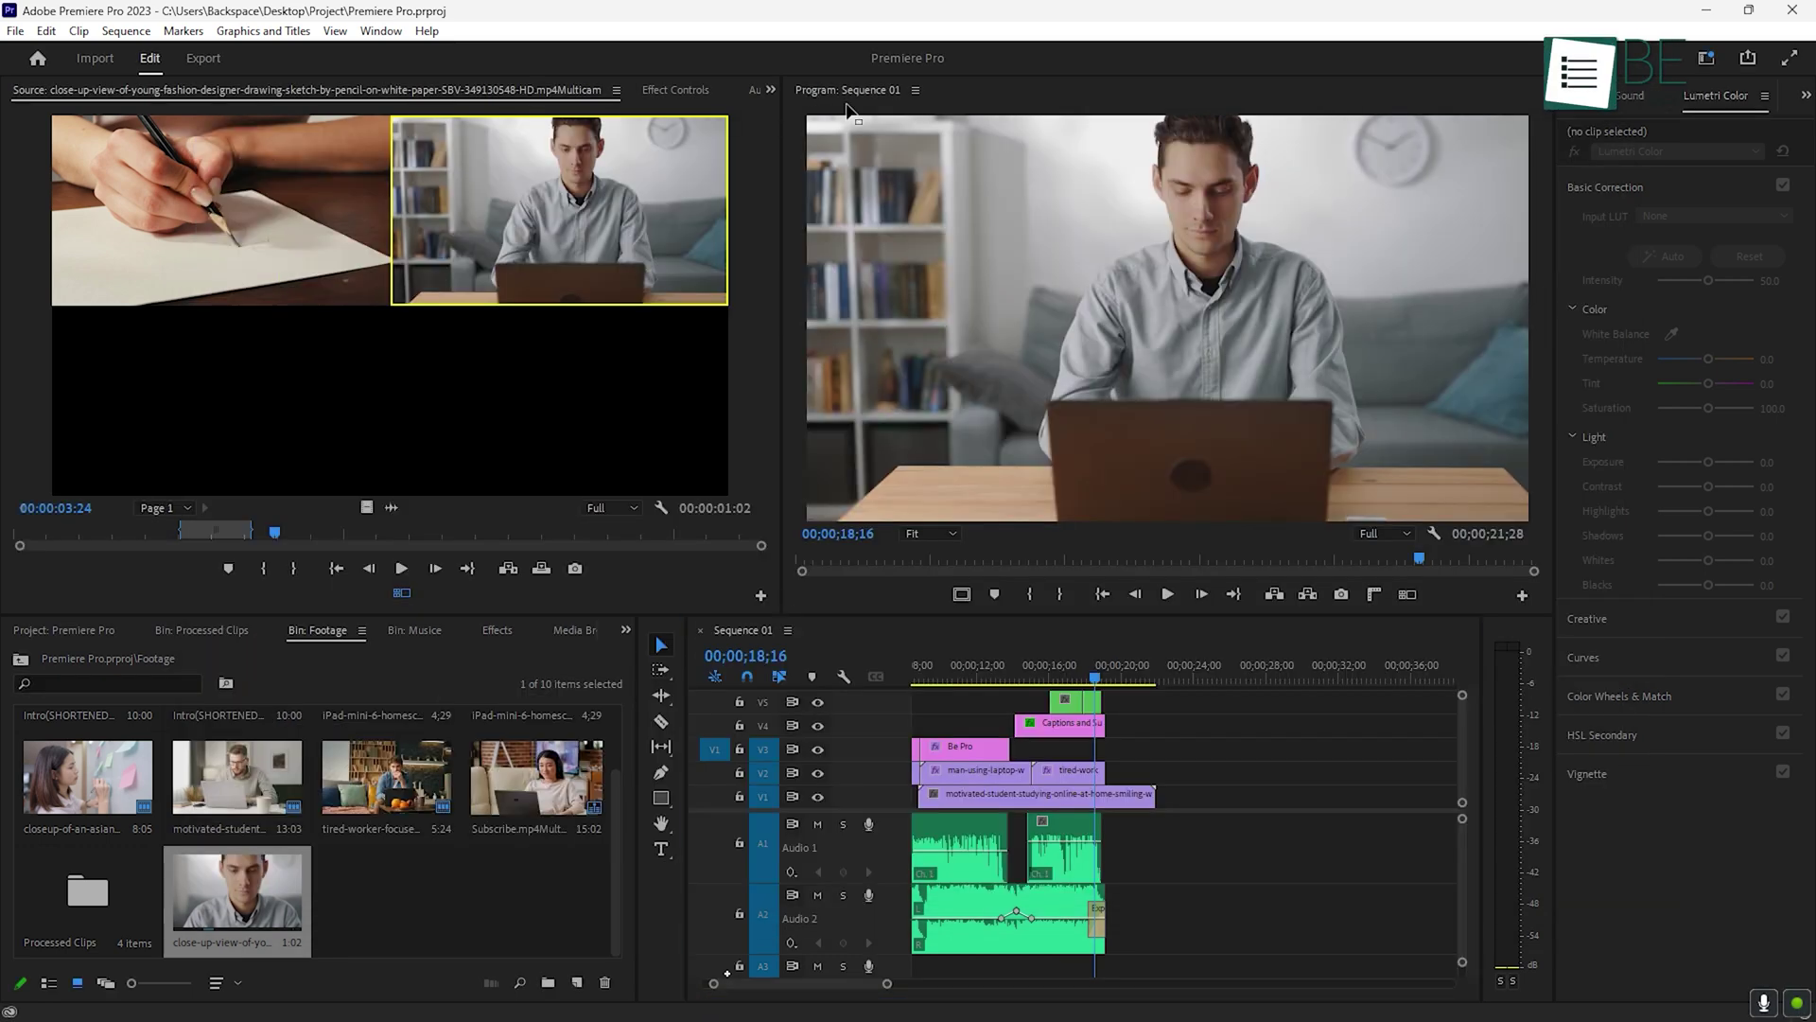
drag(1104, 85, 768, 123)
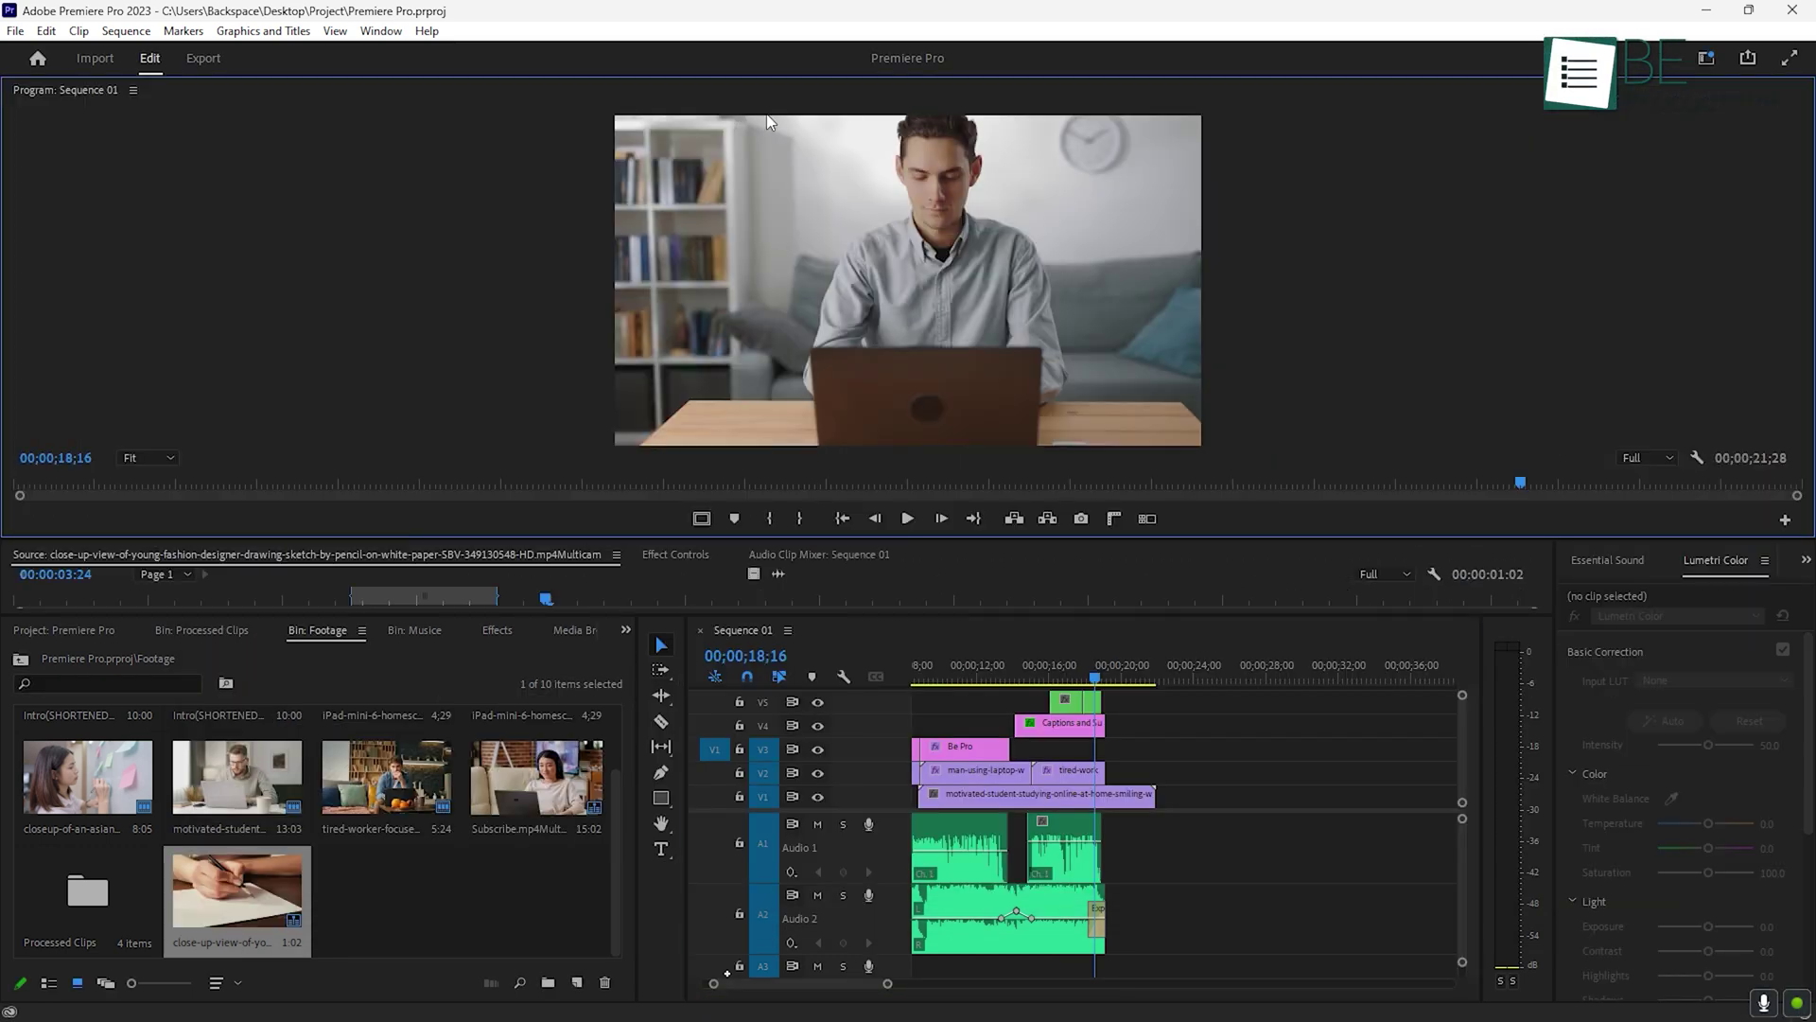
key(alt+shift+0)
click(403, 681)
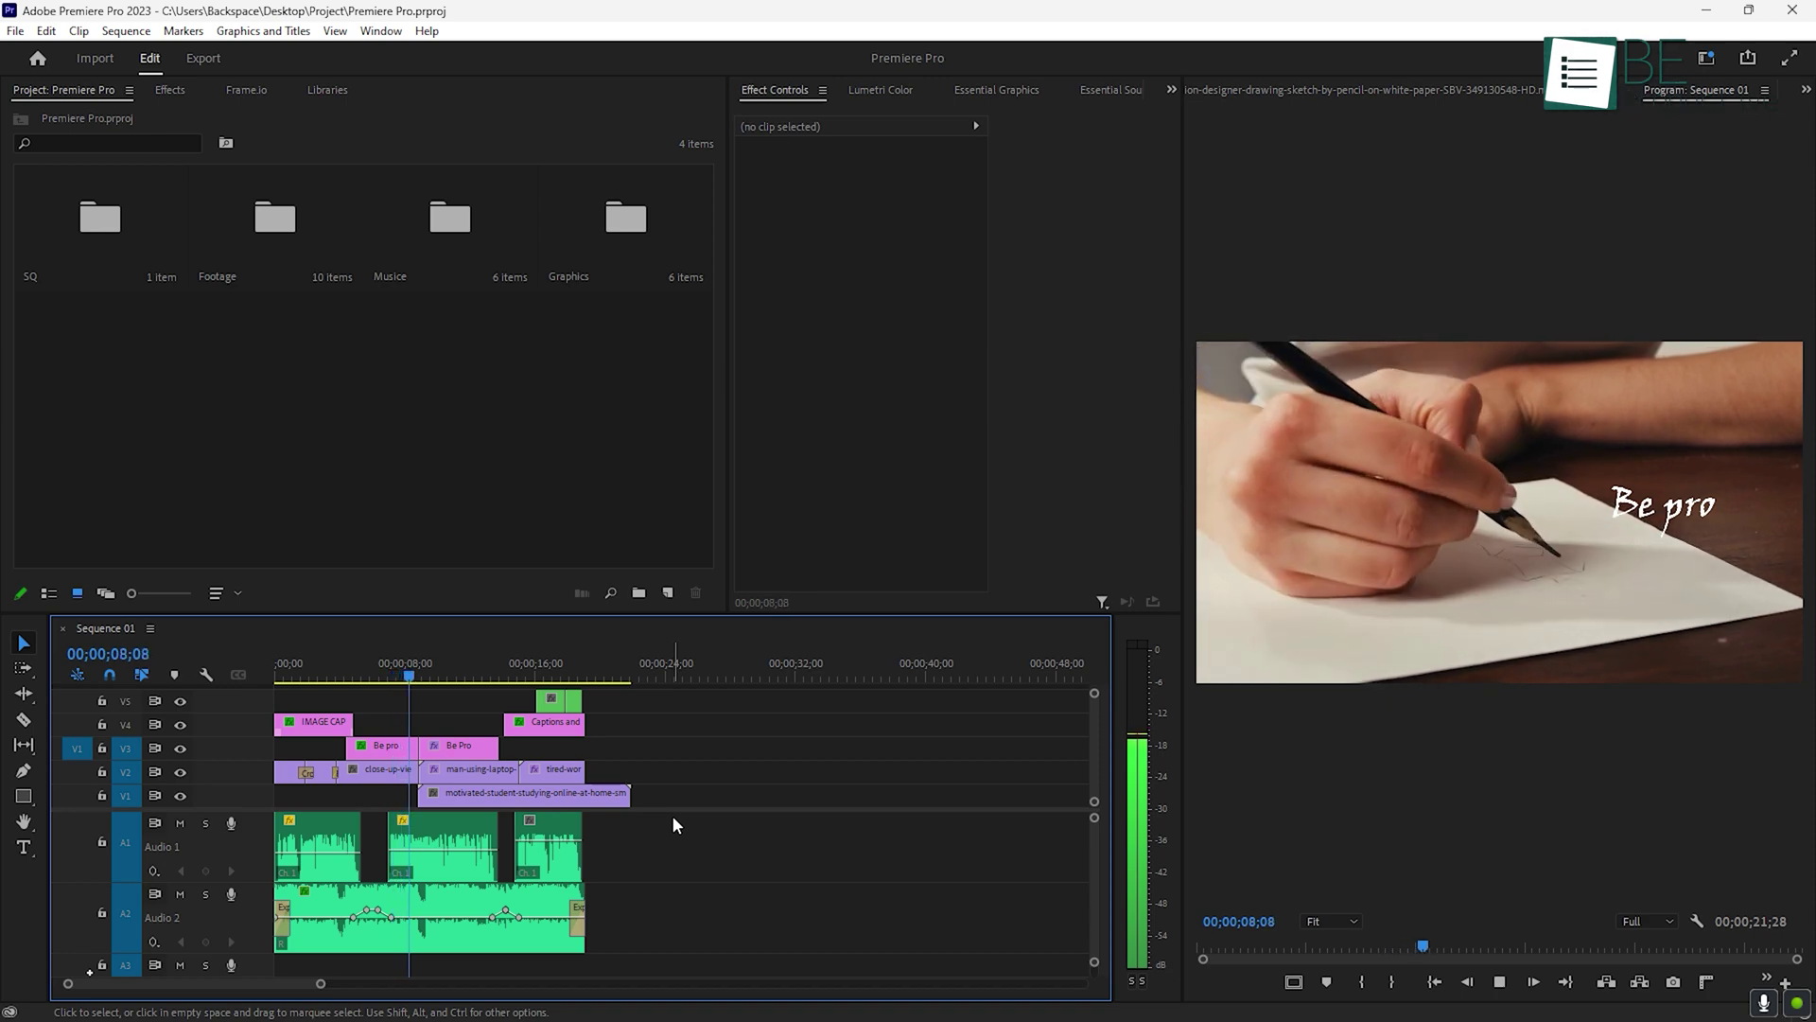
Step: Stop playback and add the Toggle Proxies button to the Program monitor's control bar
key(space)
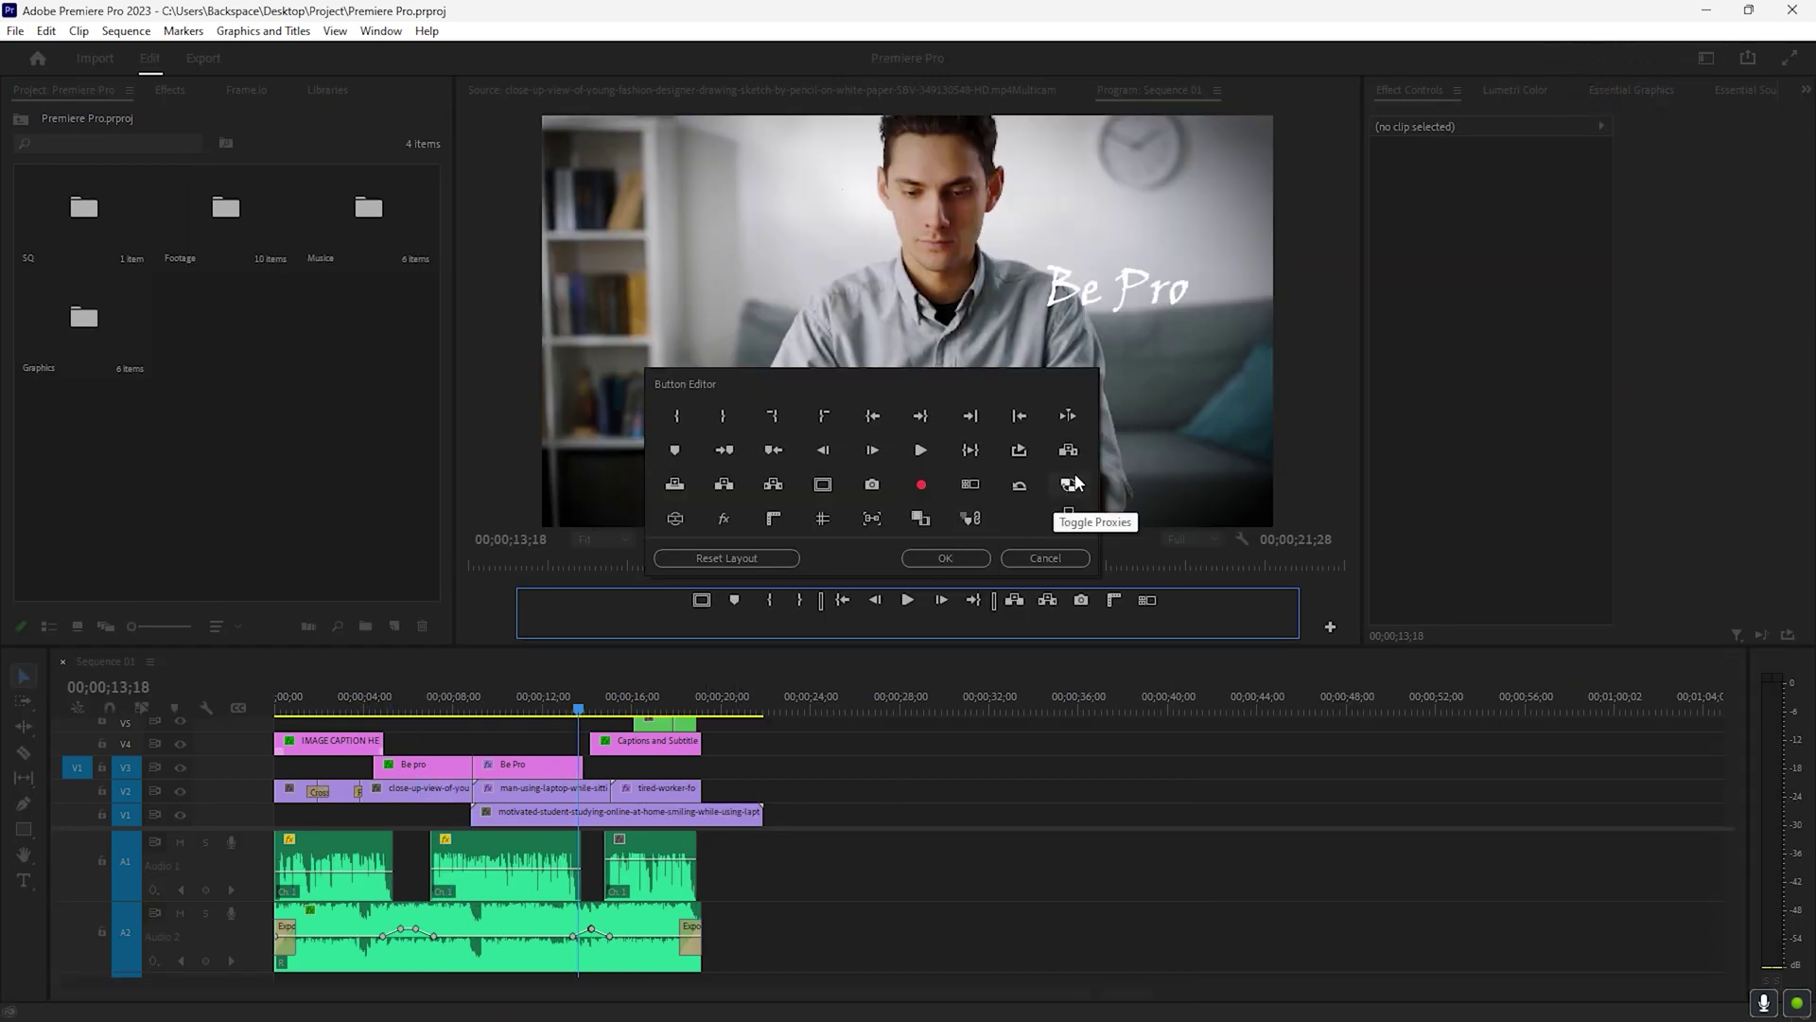
drag(1100, 547, 1163, 610)
click(976, 555)
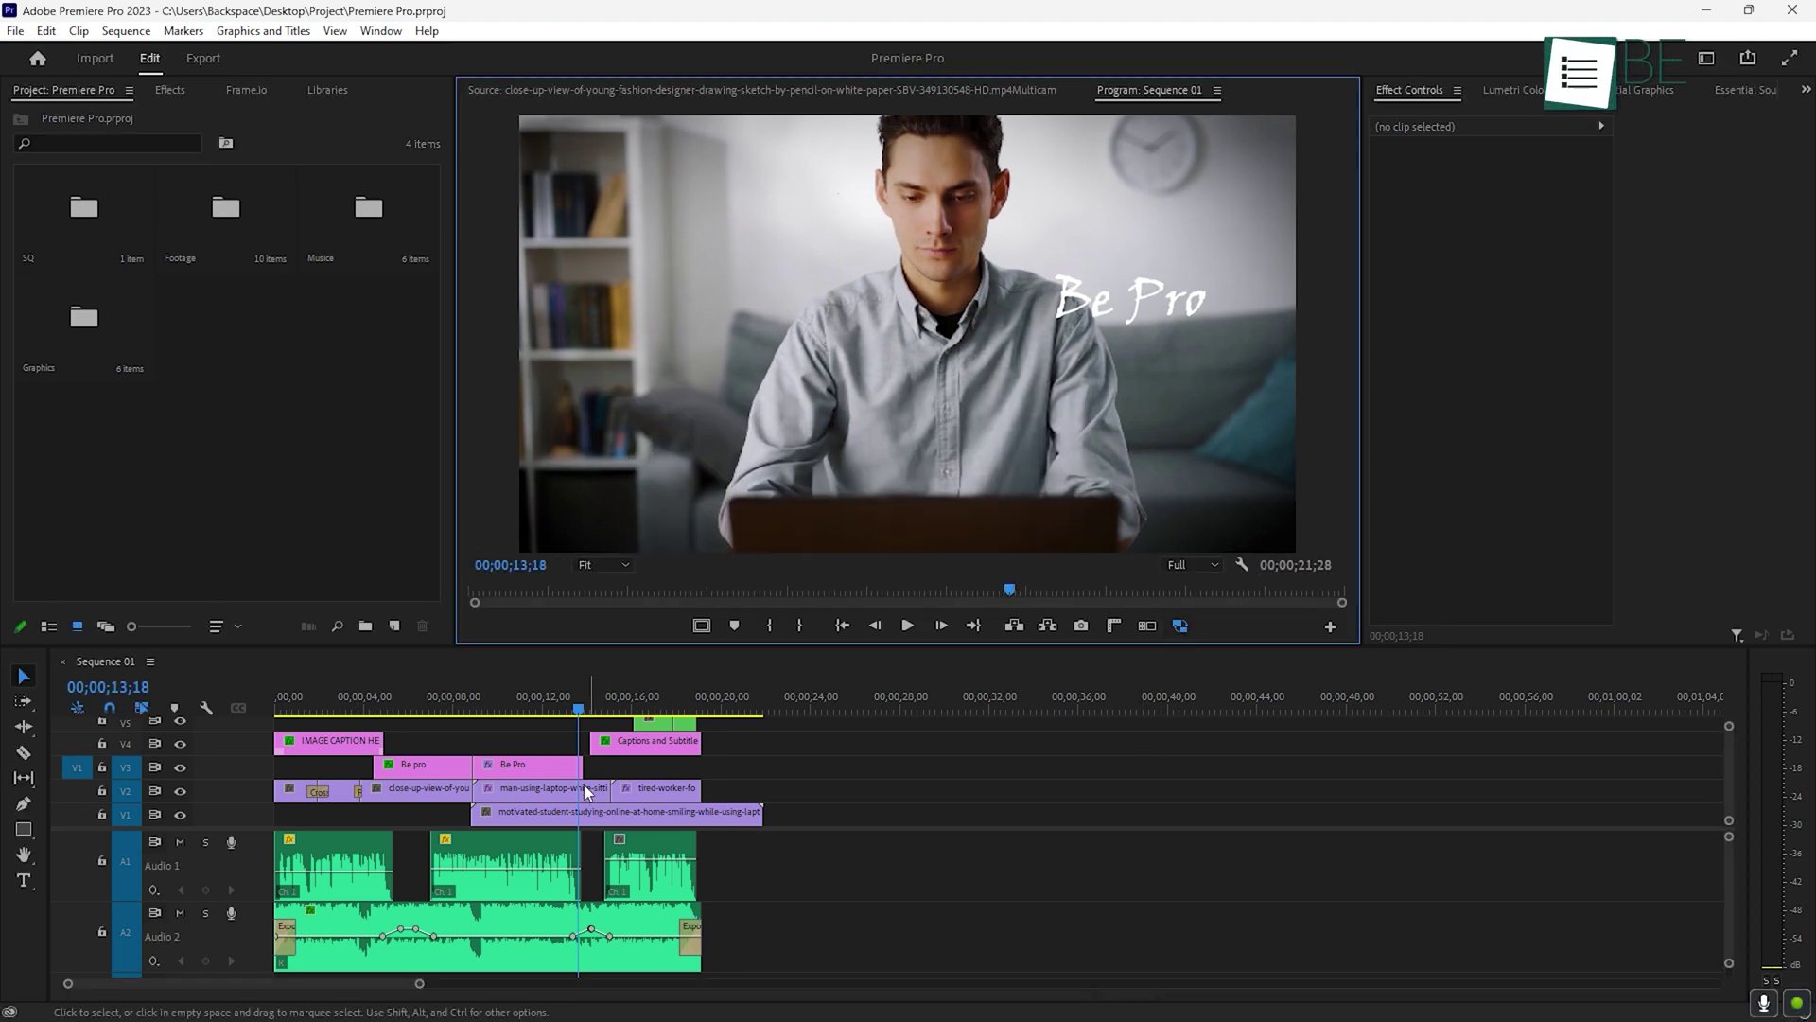
Step: Replay the sequence from about 8 seconds, then scrub back near the start
click(454, 702)
key(space)
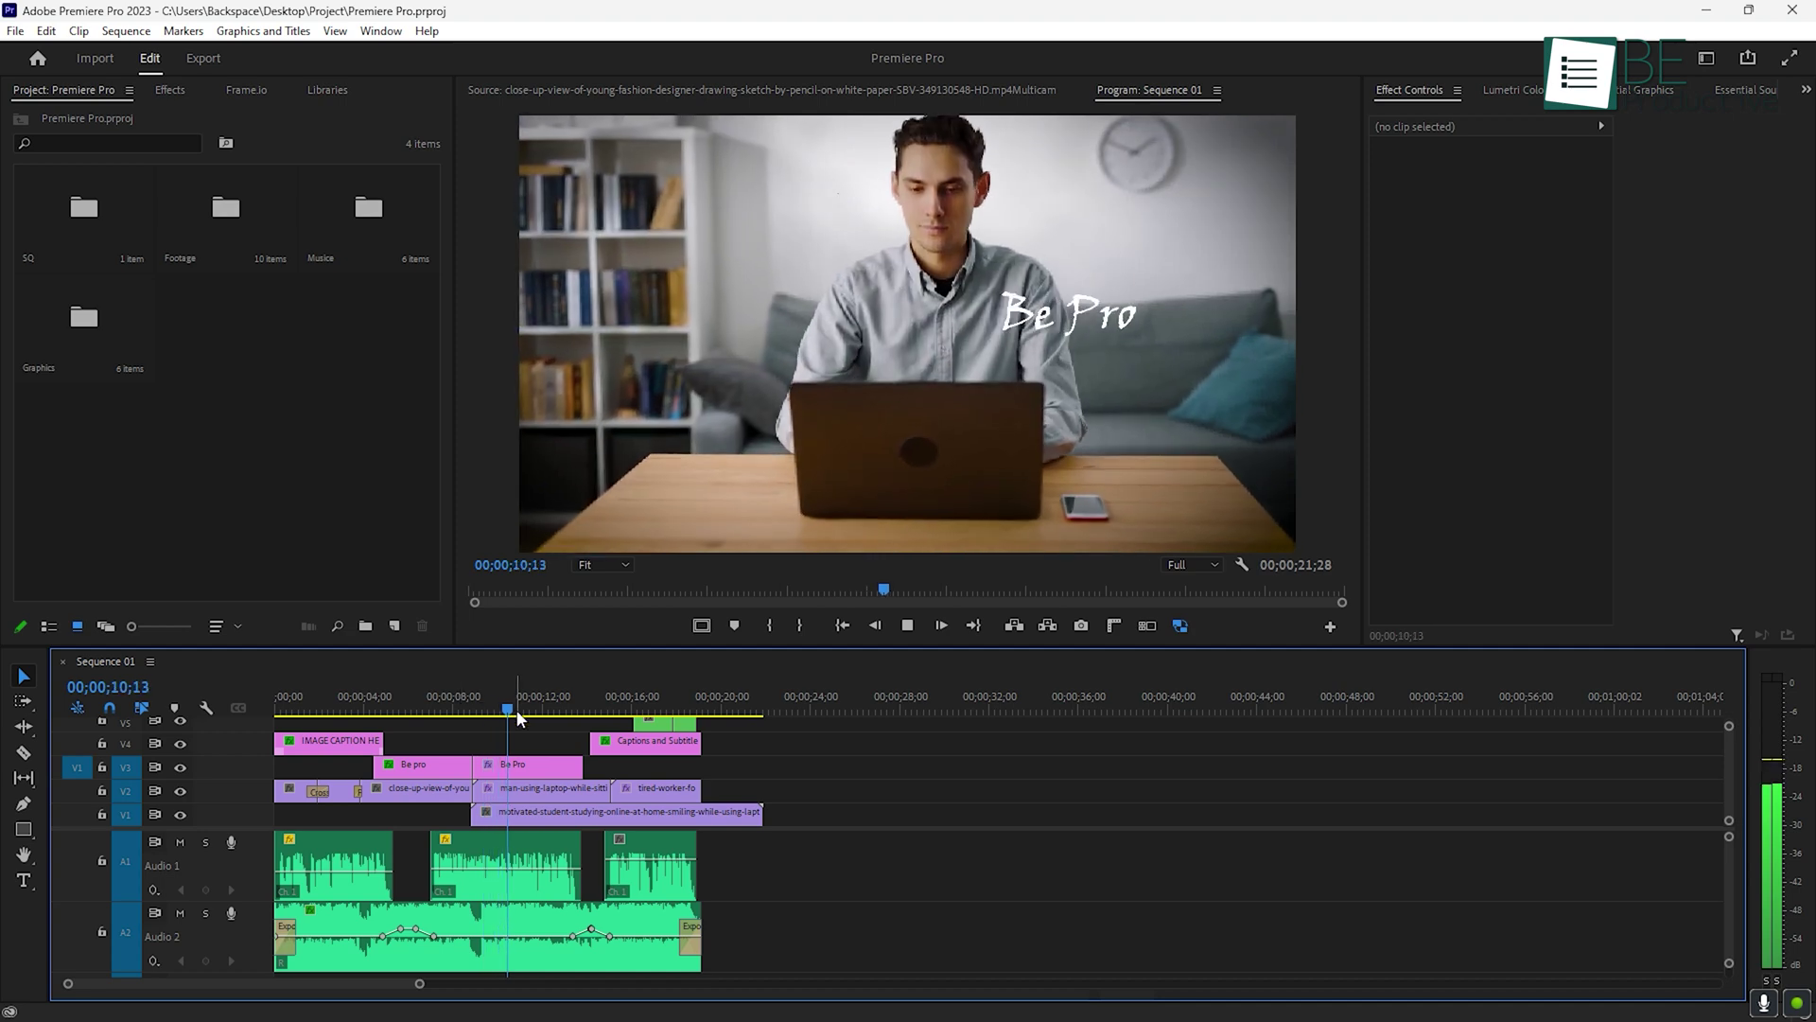
drag(518, 719, 276, 719)
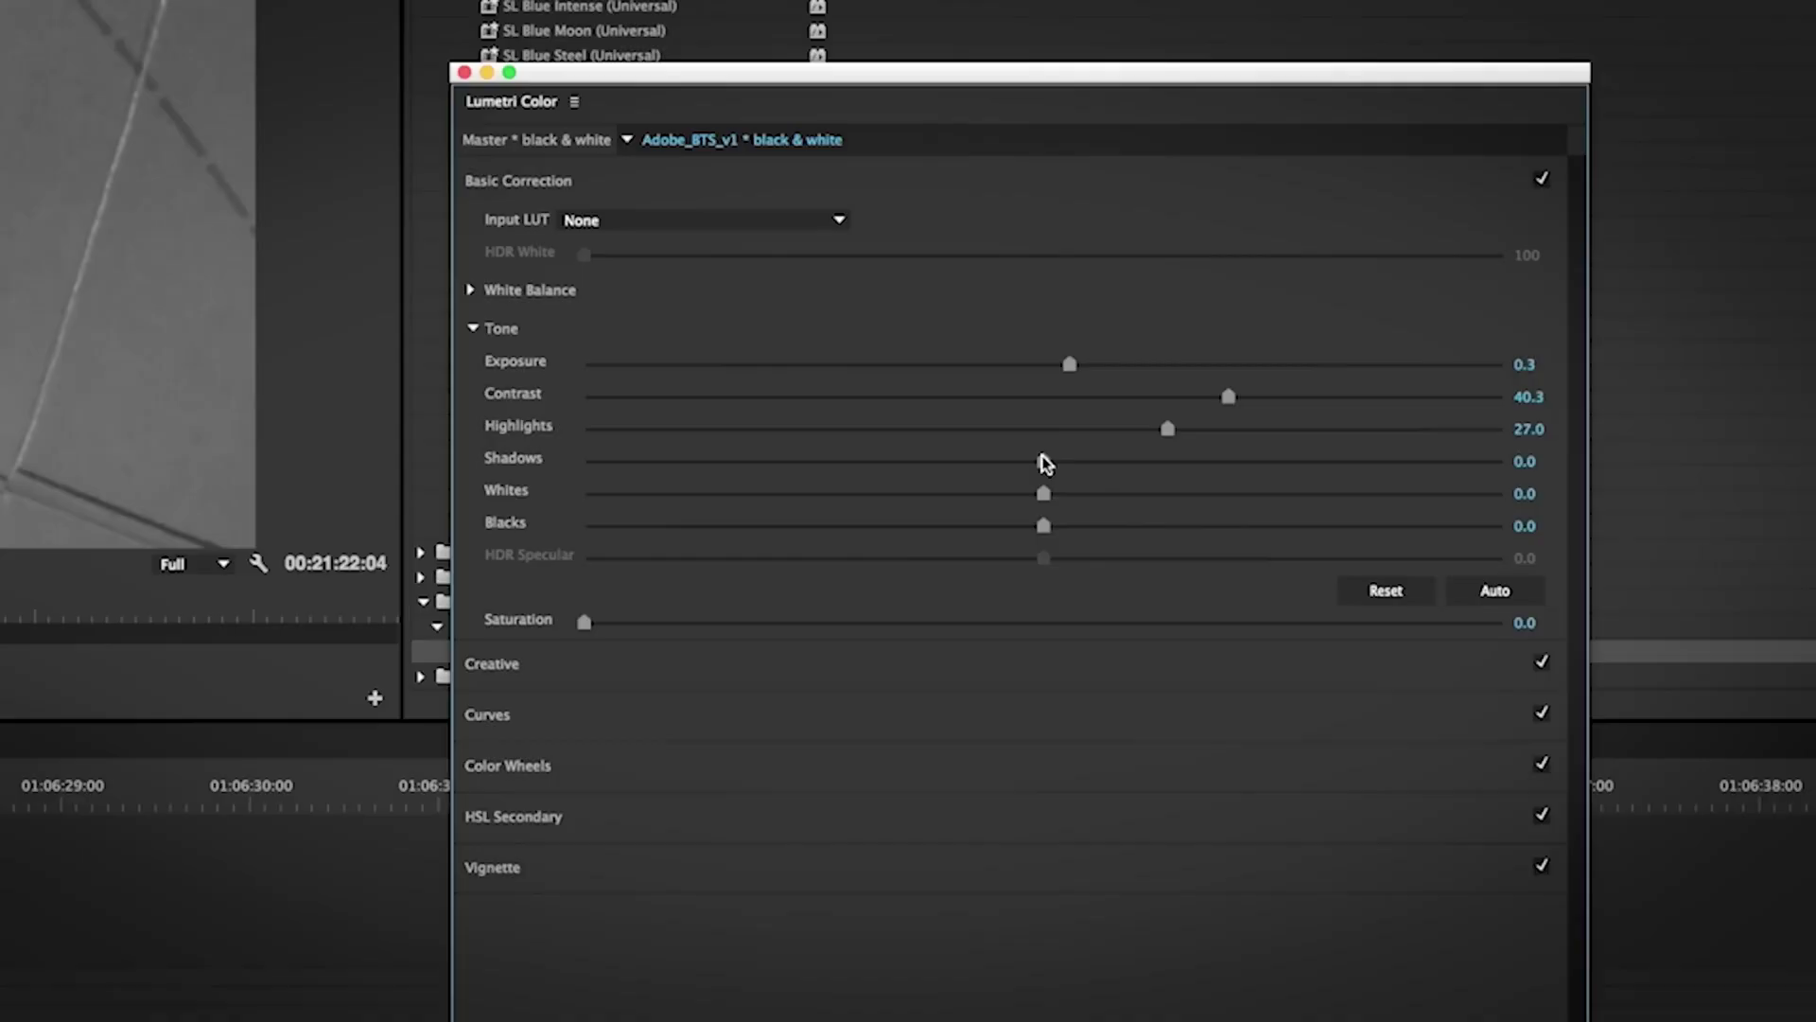
Step: Drag the black-and-white clip's Lumetri Shadows slider down to -42.2
drag(1038, 457, 851, 464)
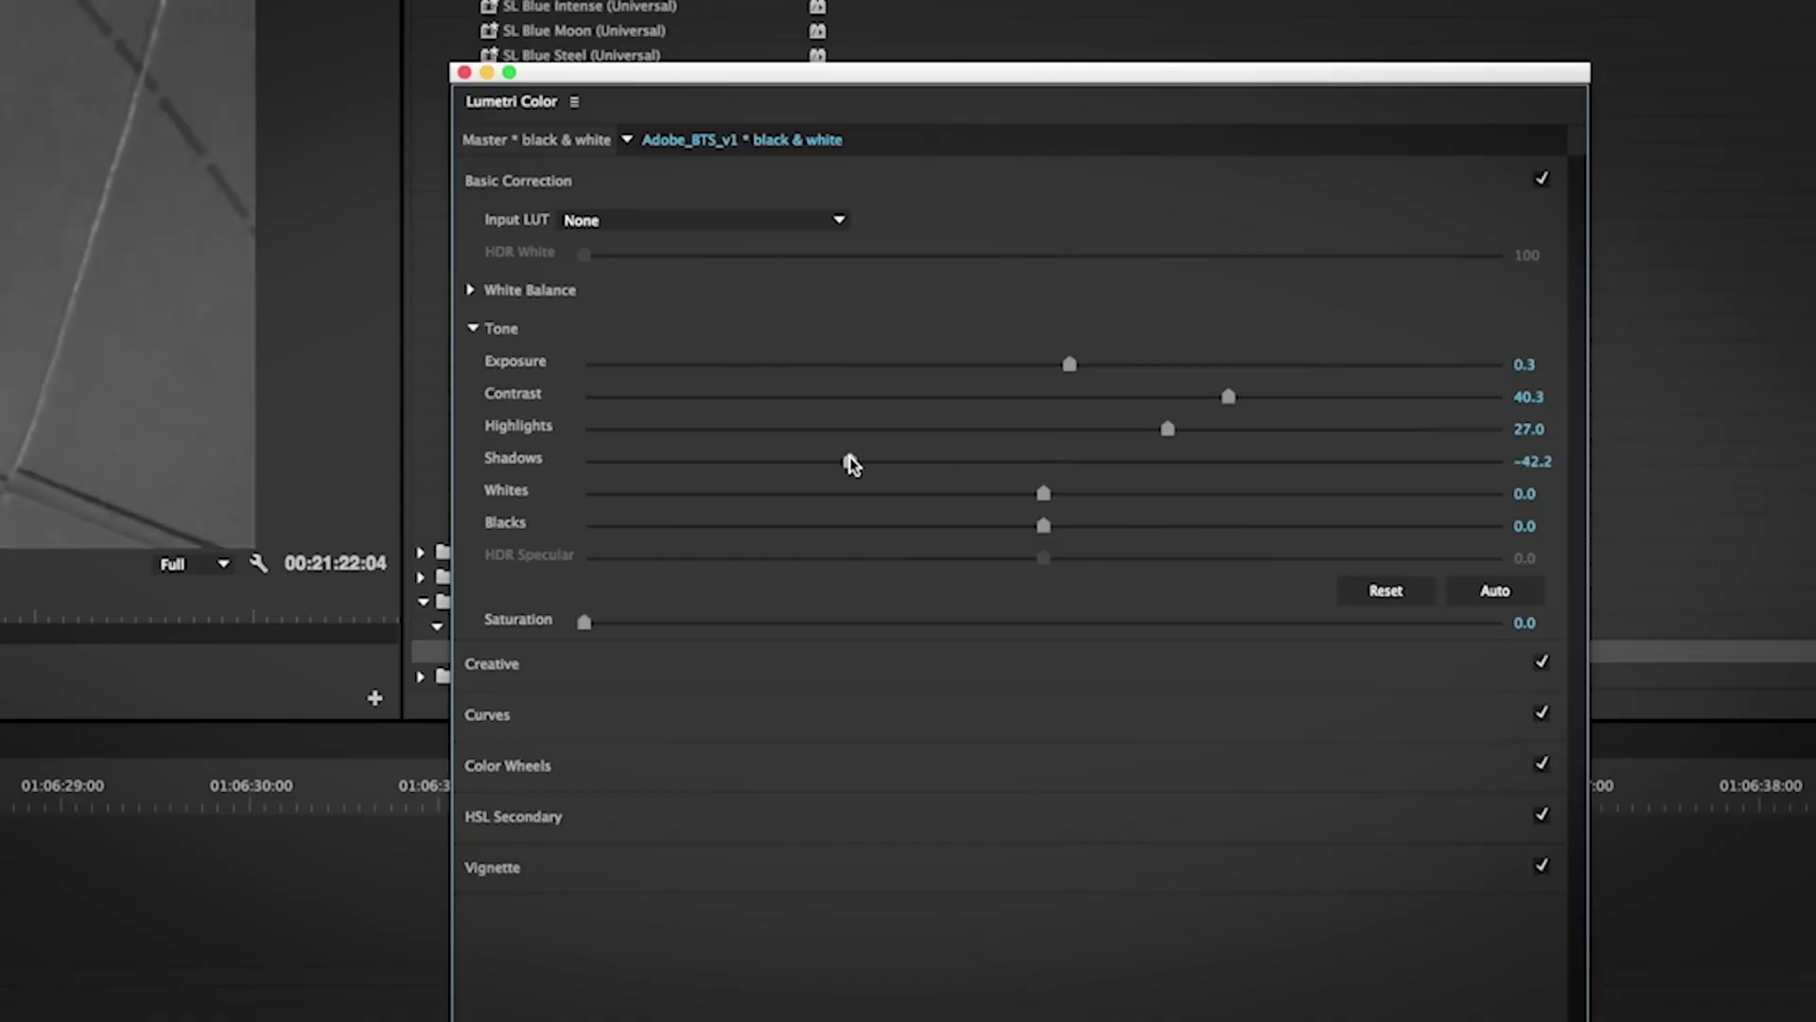